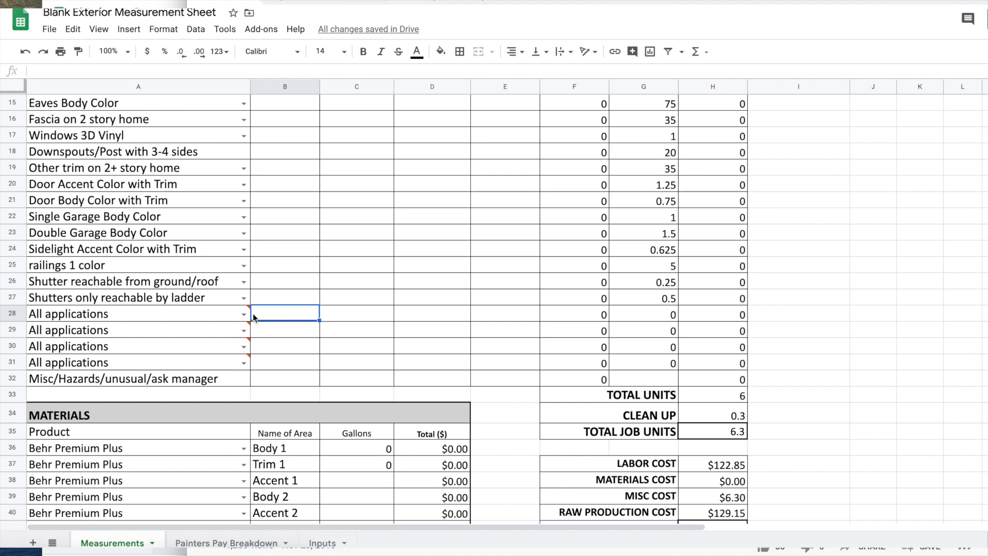
Step: Set the first unassigned application in row 28 to Fascia on 2 story home with a front measurement of 300
click(244, 314)
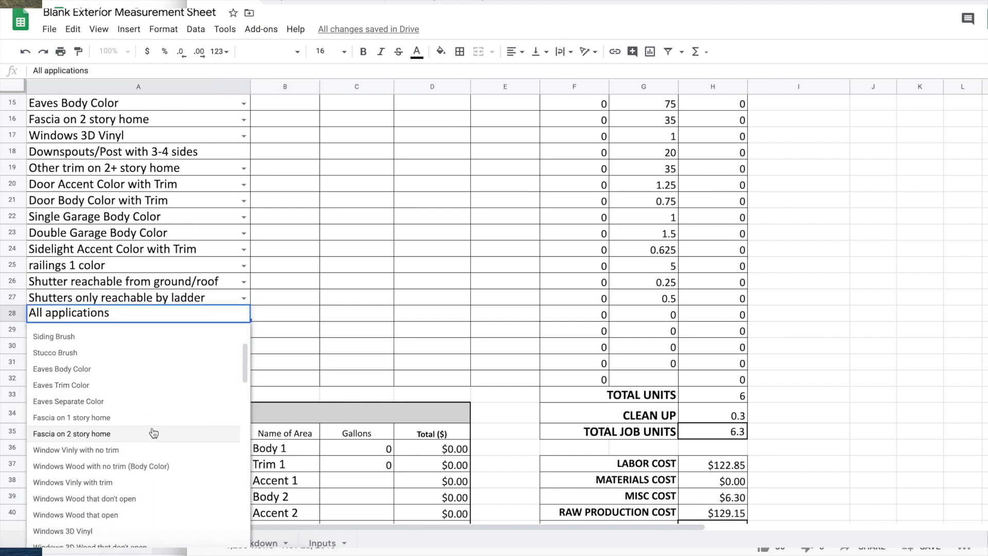
click(153, 434)
key(Tab)
text(300)
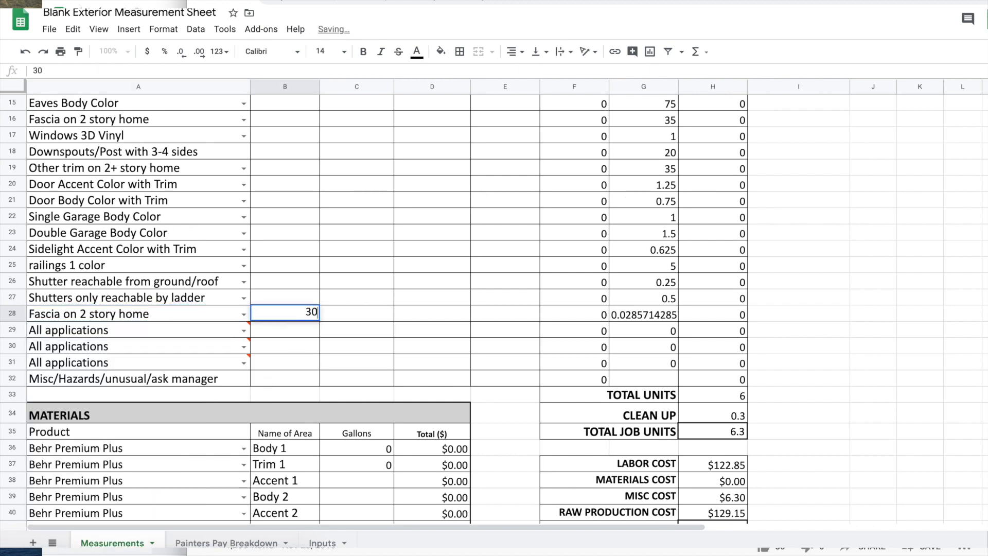
key(Tab)
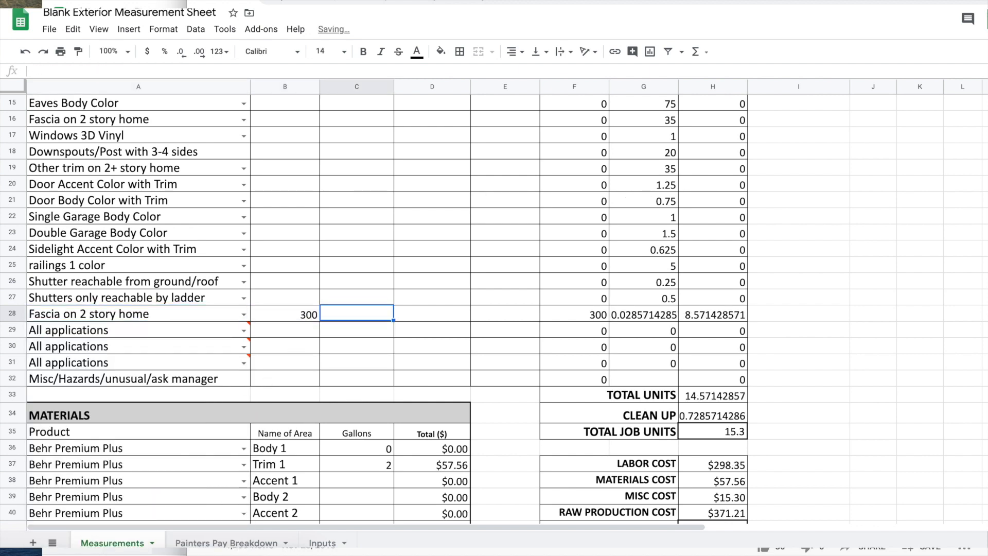
Step: Change the paint product for Trim 1 in the materials table to Paramount (DV)
click(243, 448)
click(244, 464)
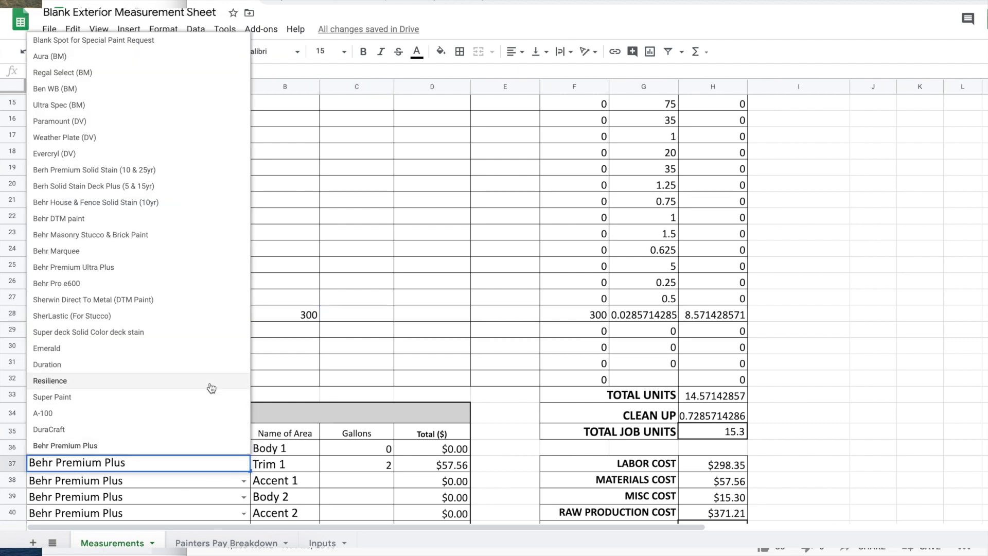
click(138, 124)
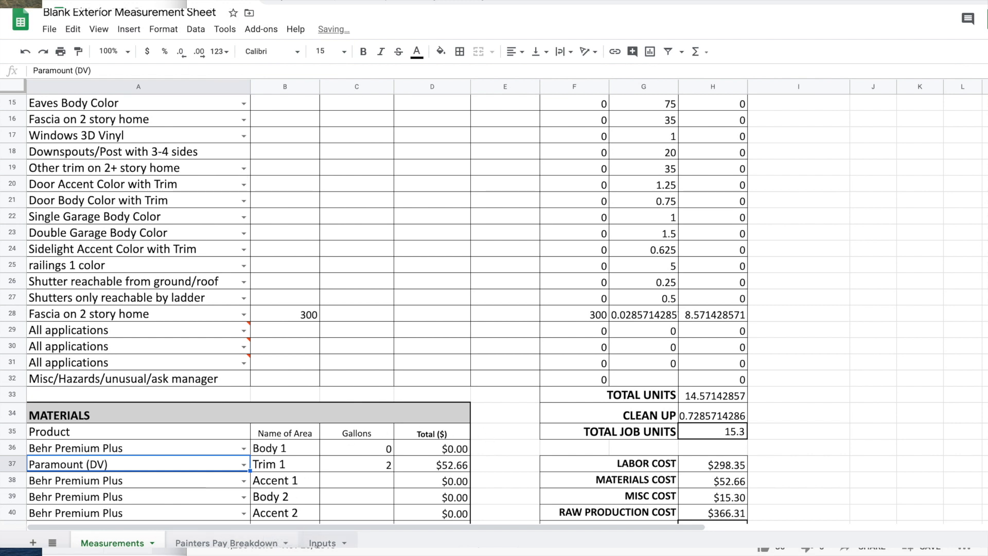
Step: Review the paint brand prices and coverage on the exterior workbook's Inputs sheet
click(322, 543)
scroll(198, 353, down, 3)
scroll(198, 353, up, 2)
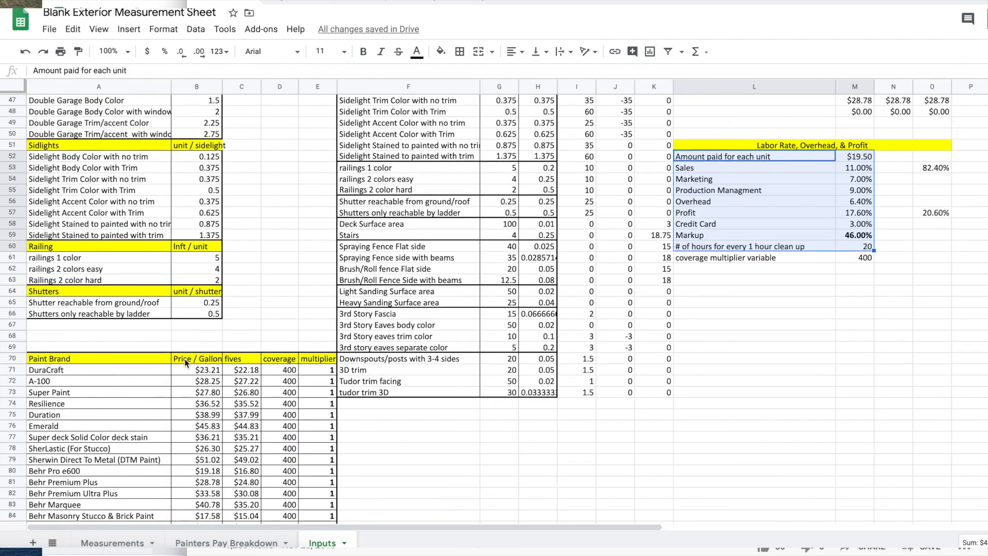
click(140, 359)
Step: Examine the prep, ceiling, door and window rates and the margin and fee inputs in the Blank Interior Measurement Sheet
key(ctrl+a)
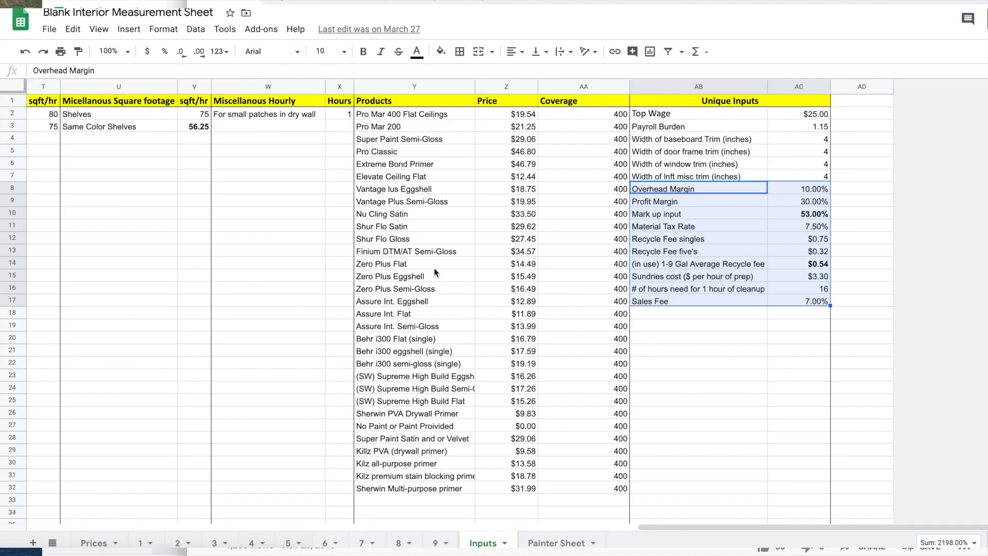
scroll(434, 267, left, 15)
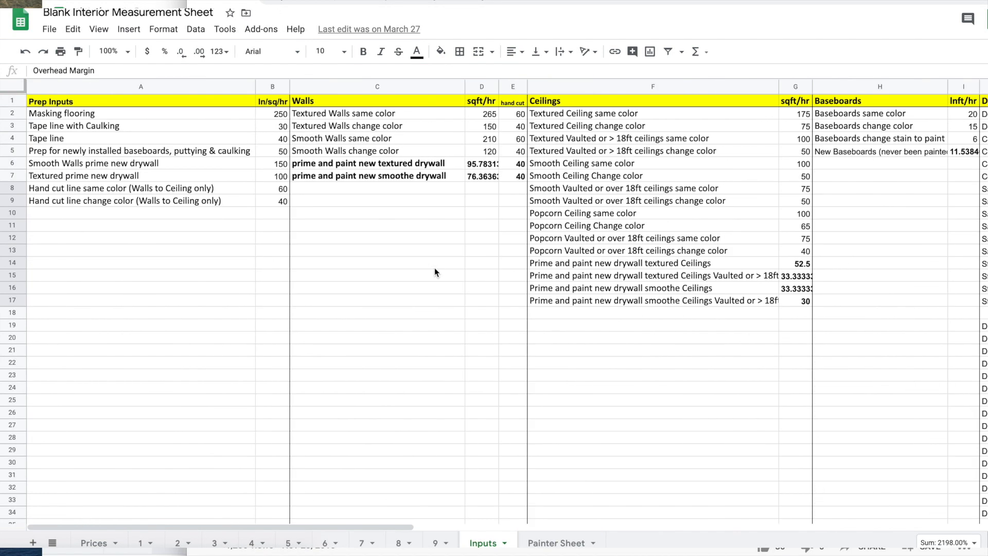
drag(152, 125, 248, 239)
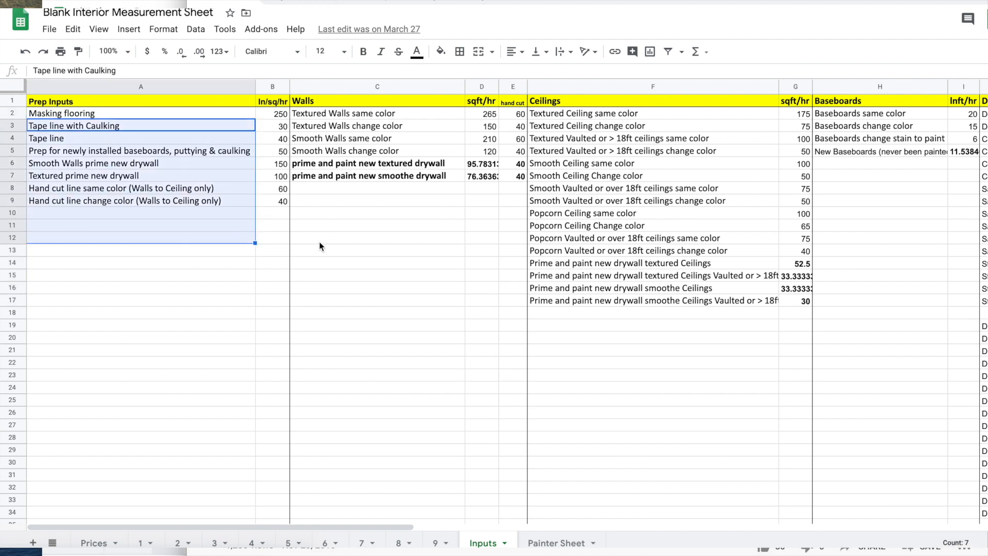
drag(608, 126, 750, 311)
scroll(750, 311, right, 8)
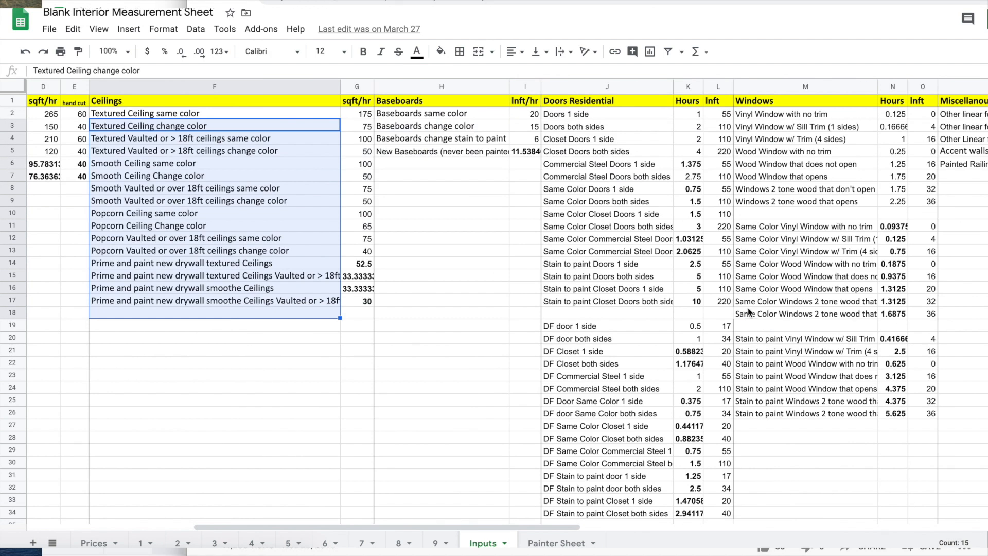
drag(798, 152, 795, 378)
drag(597, 176, 582, 348)
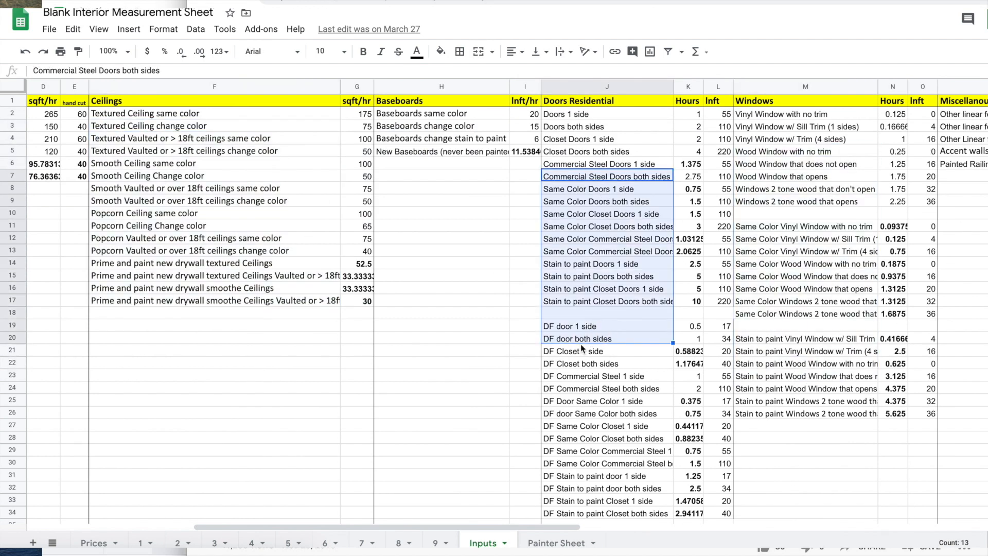
scroll(618, 113, right, 1)
drag(618, 113, 638, 382)
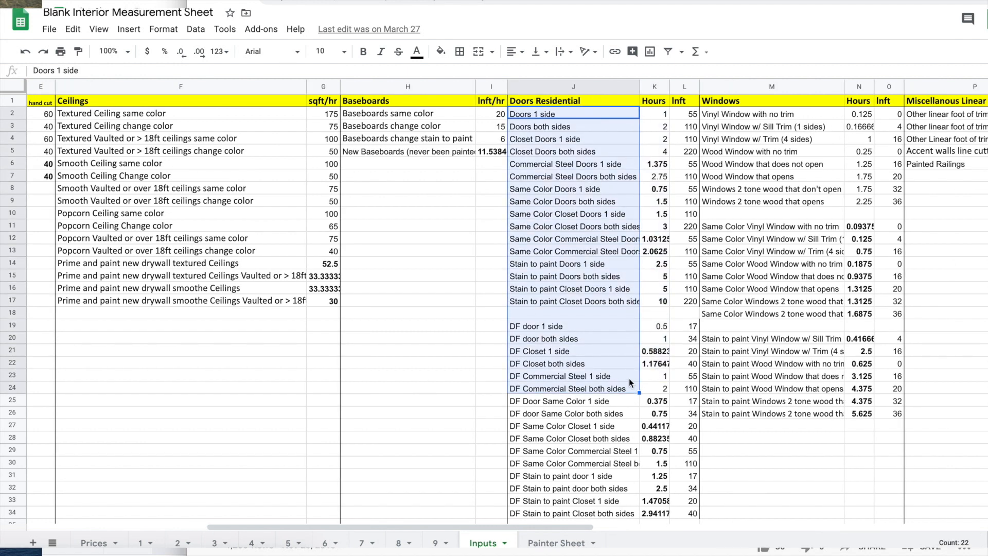
scroll(629, 382, right, 10)
drag(704, 189, 810, 316)
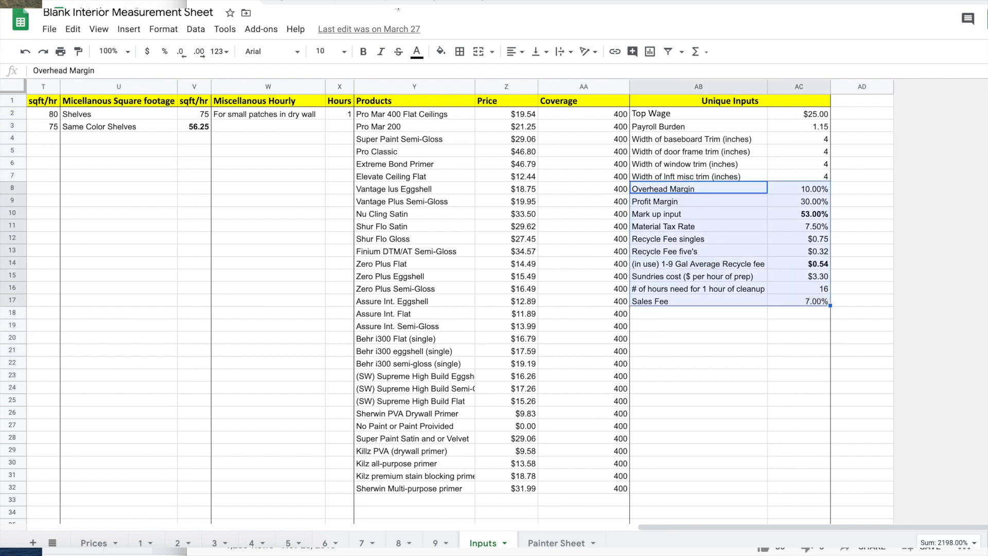
Step: Switch to the Blank Exterior Measurement Sheet and highlight its labor rate, overhead and profit inputs, from amount paid per unit to clean-up hours
key(ctrl+Tab)
scroll(755, 254, down, 12)
drag(653, 245, 718, 337)
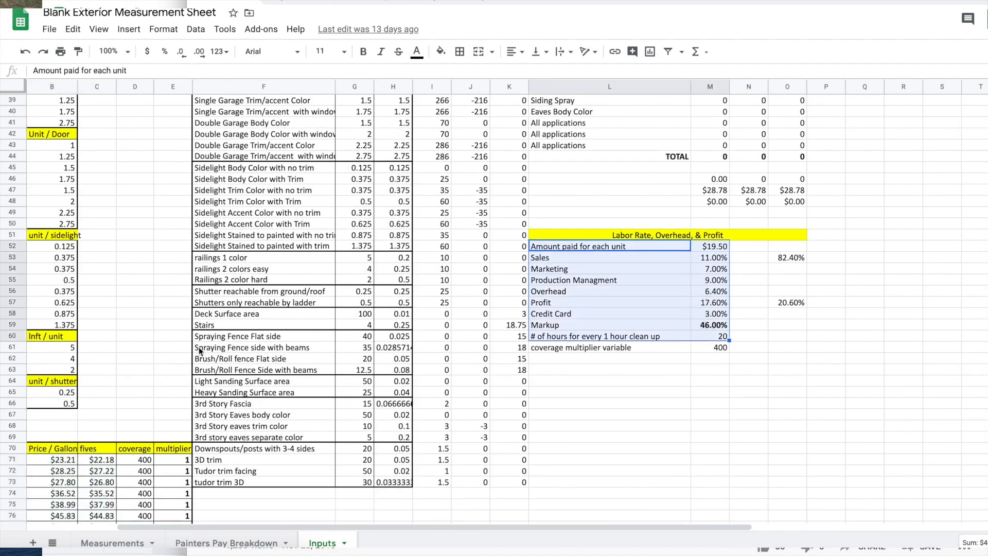
Step: Review the siding options in the exterior Measurements application list and open the choices for the windows row
click(119, 544)
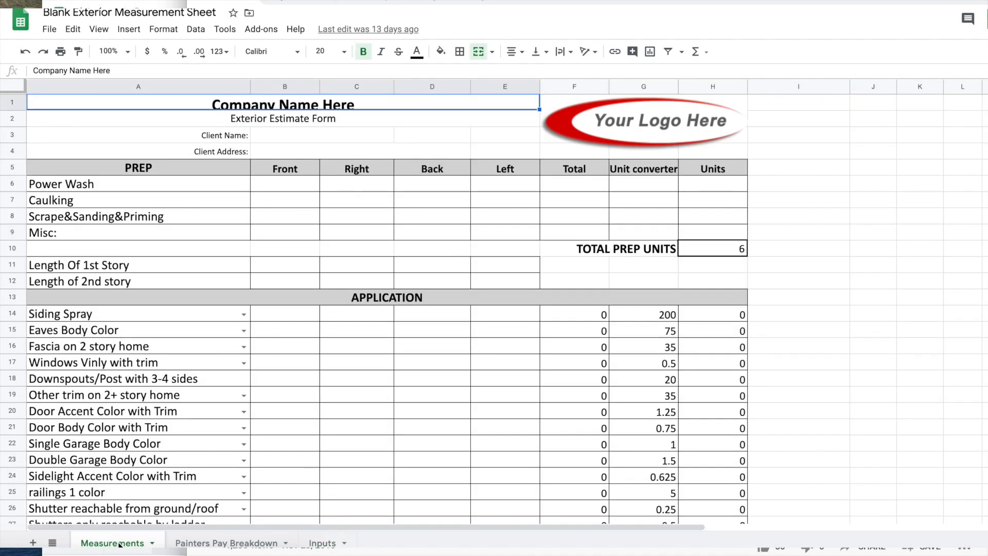
scroll(378, 332, down, 3)
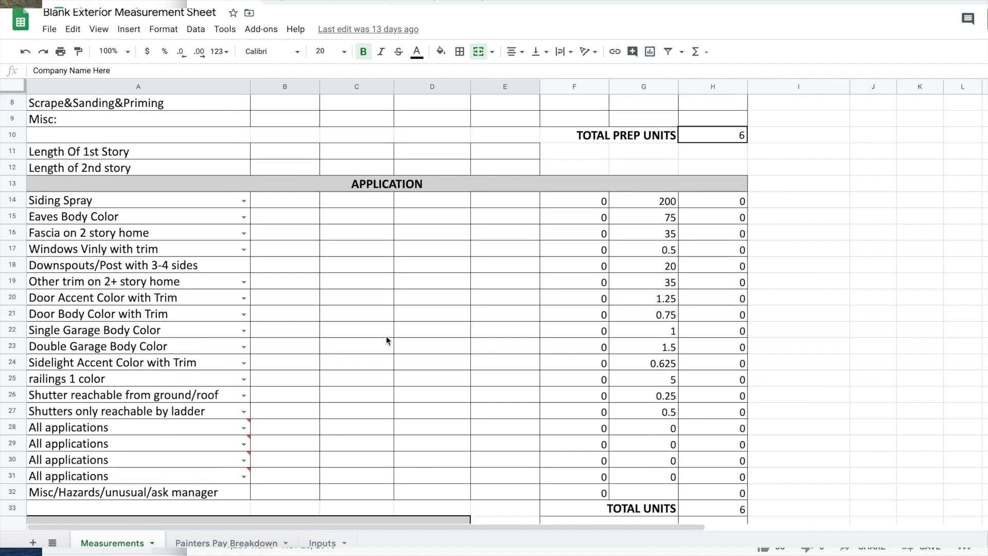
click(244, 202)
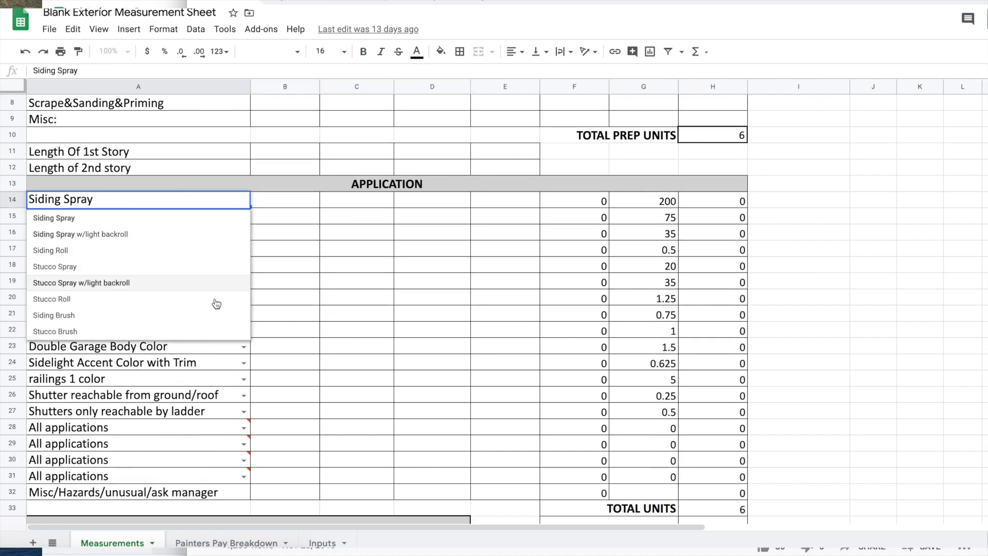
click(221, 226)
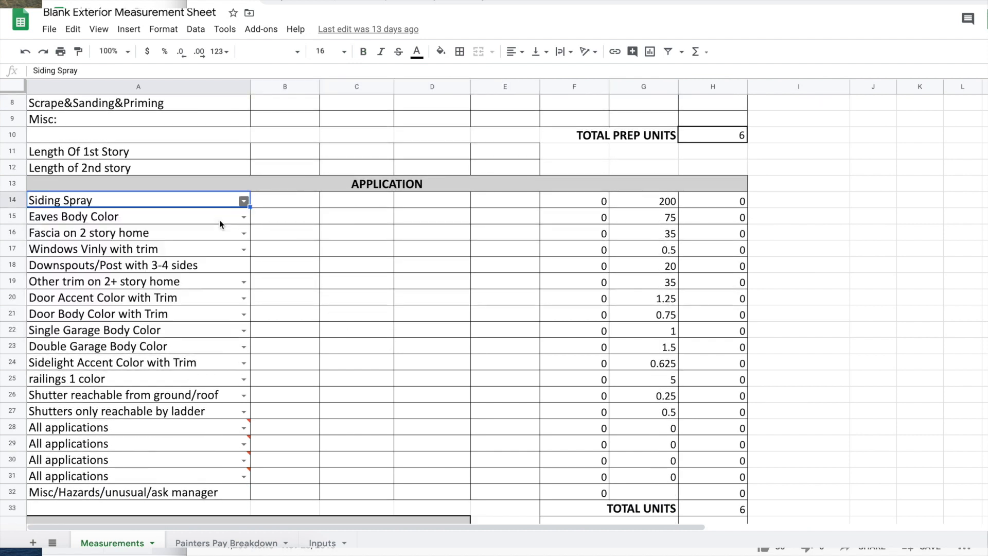
click(244, 250)
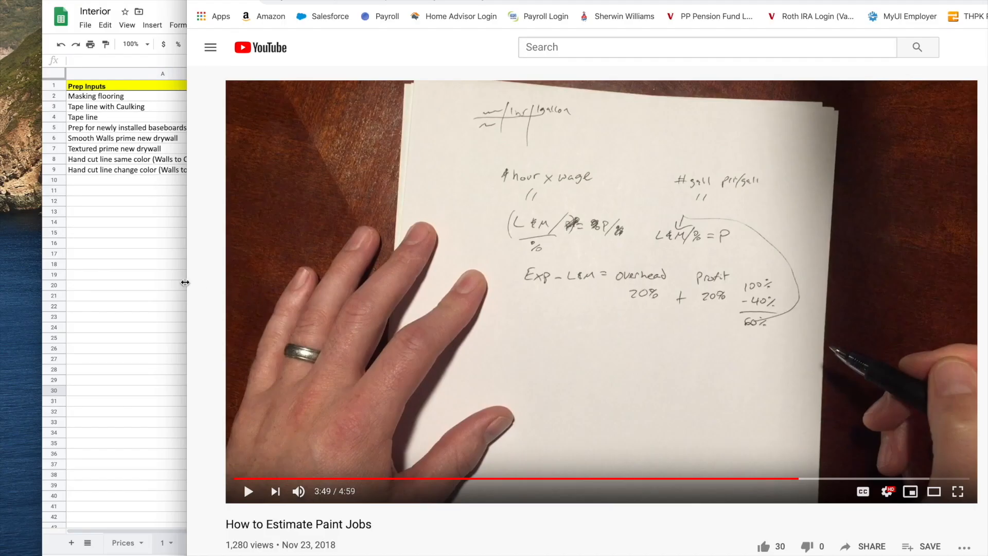
Step: Switch to the Interior workbook and look through its Inputs rates from prep to the same color options
click(151, 282)
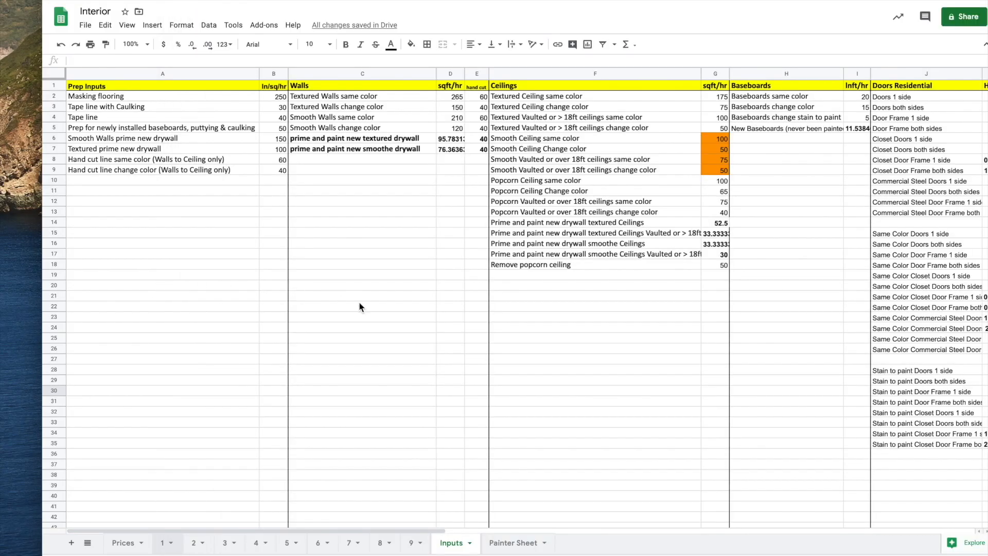
scroll(360, 307, right, 5)
scroll(360, 306, right, 8)
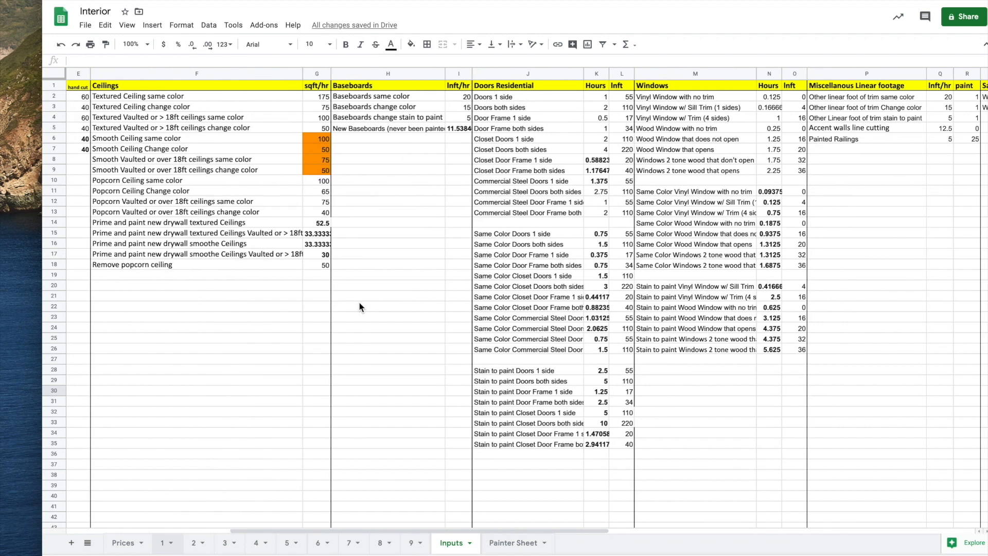
scroll(359, 307, right, 1)
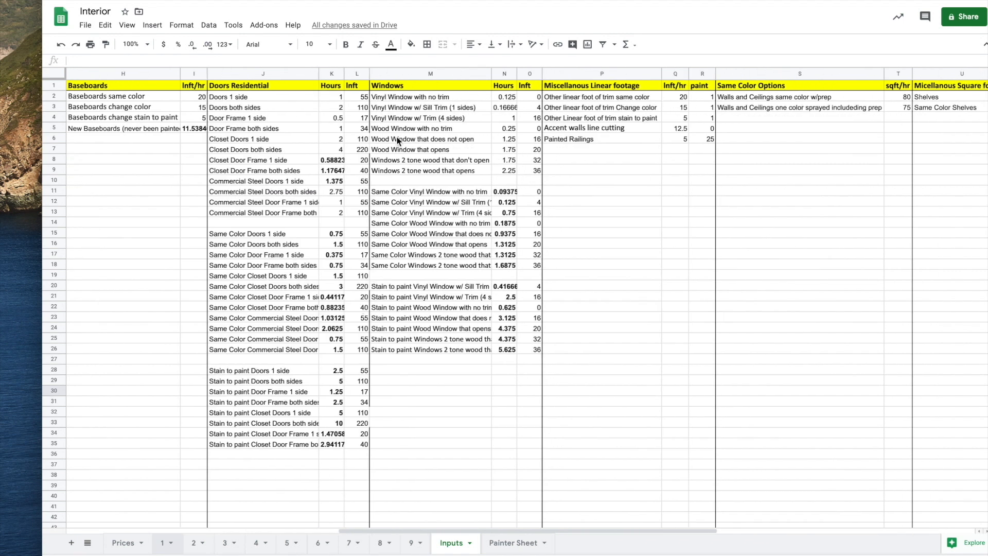
Step: Switch to the Exterior workbook and look over the application section of its Measurements sheet
key(super+grave)
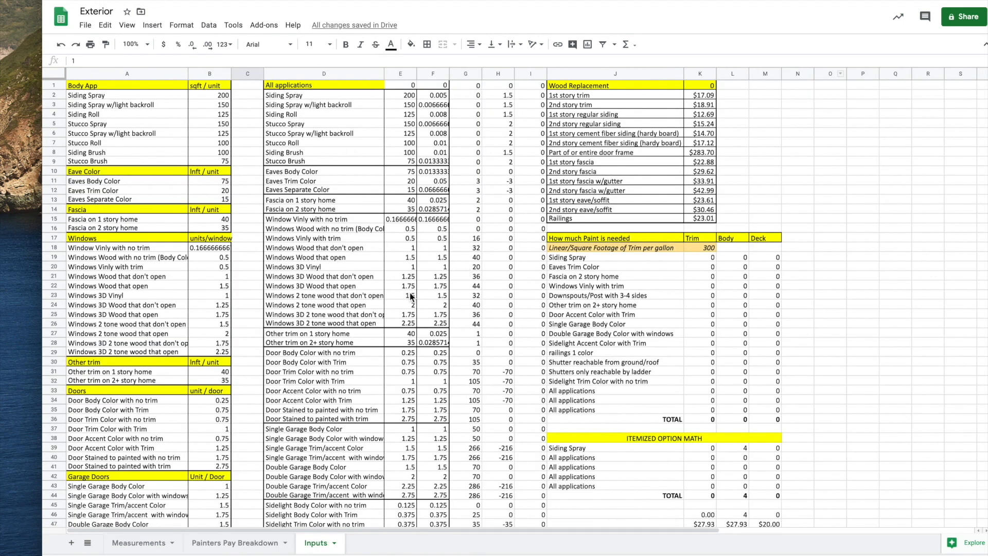
click(139, 543)
scroll(348, 288, down, 3)
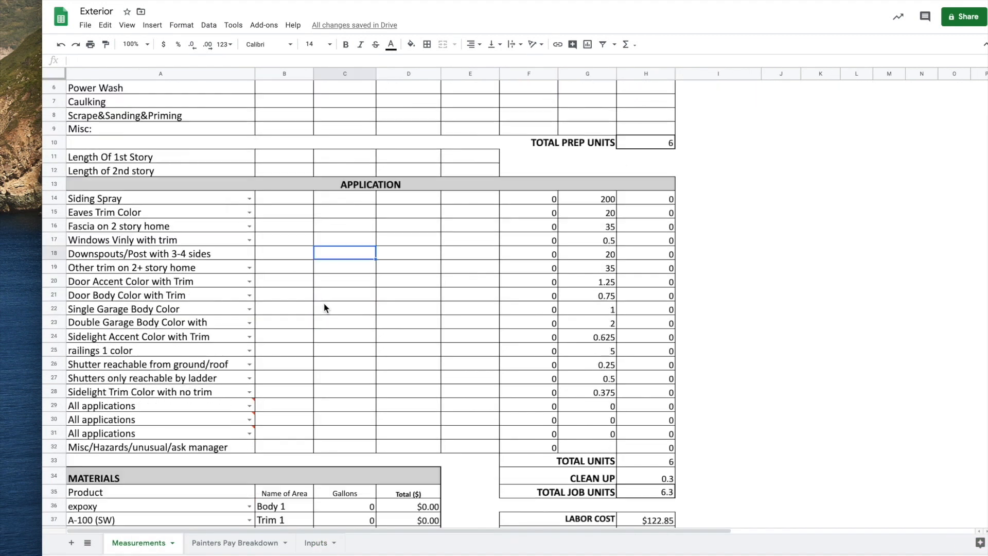
Step: Return to the Interior workbook and look over the Prices sheet and room sheets 1 through 4
key(super+grave)
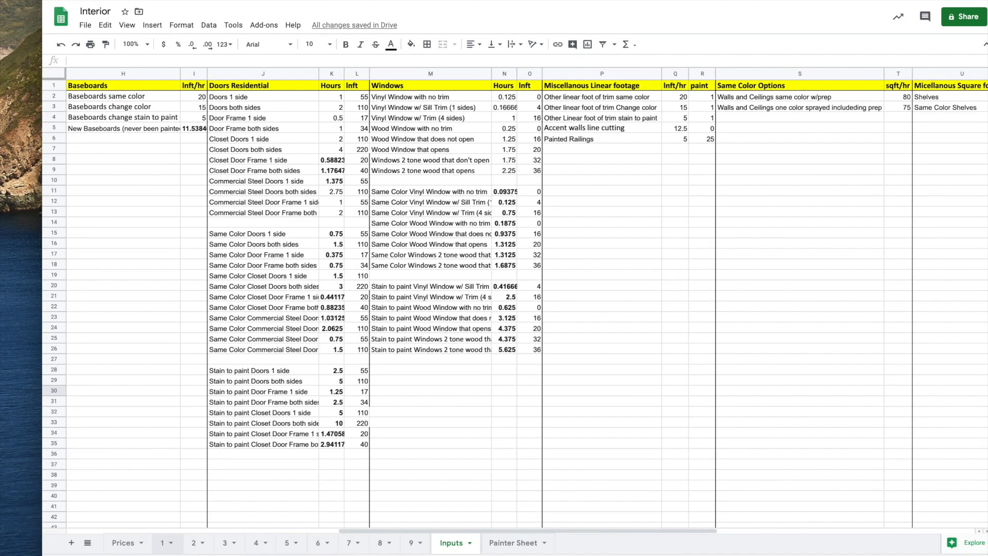
click(162, 543)
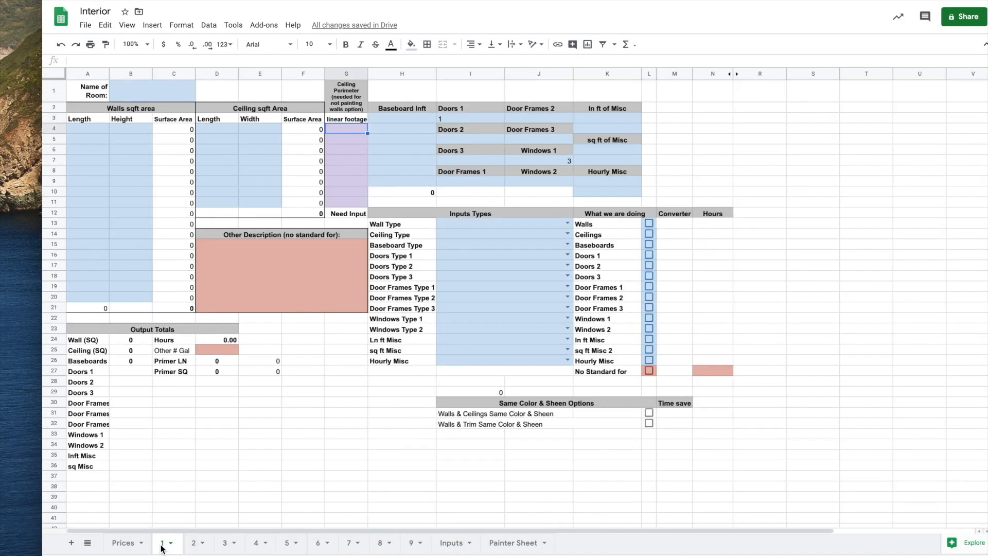
click(124, 543)
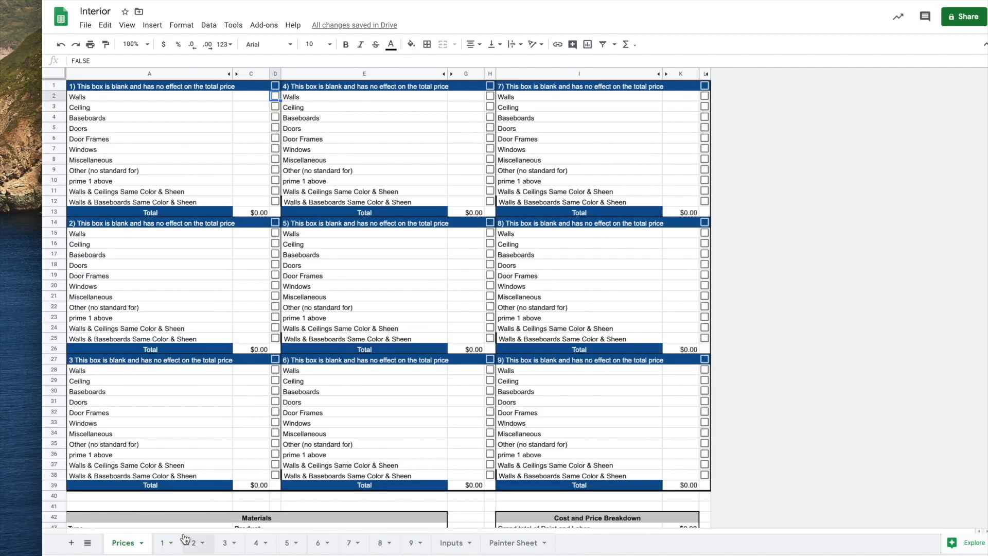
click(164, 542)
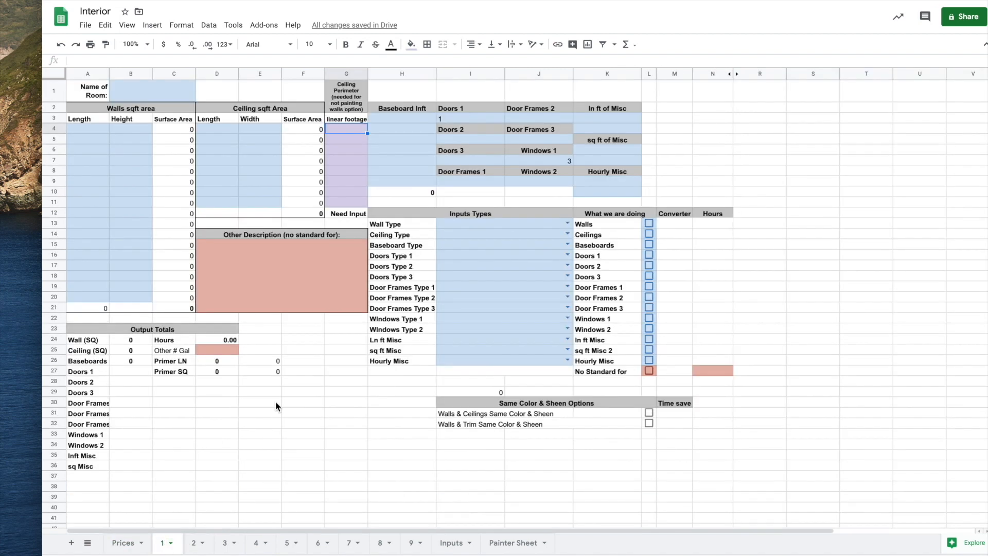
click(194, 544)
click(225, 543)
click(256, 543)
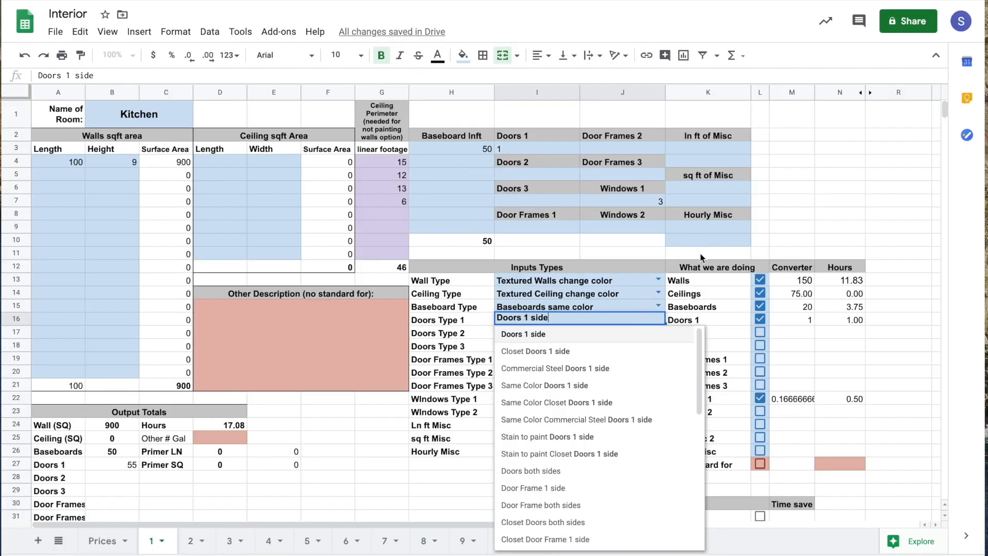
Step: On the Prices sheet, untick area 1's heading, windows, doors, baseboards and walls checkboxes
click(702, 256)
click(102, 547)
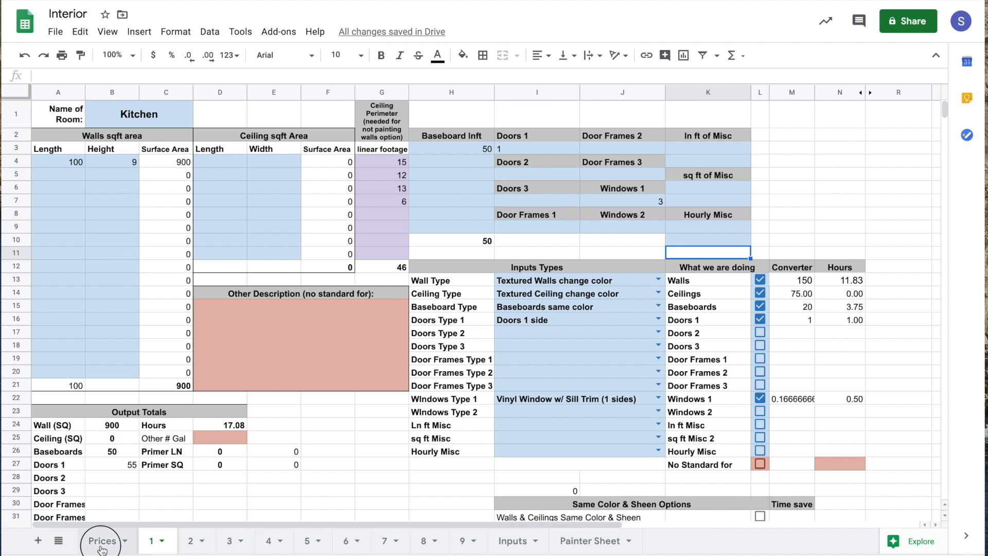
click(292, 107)
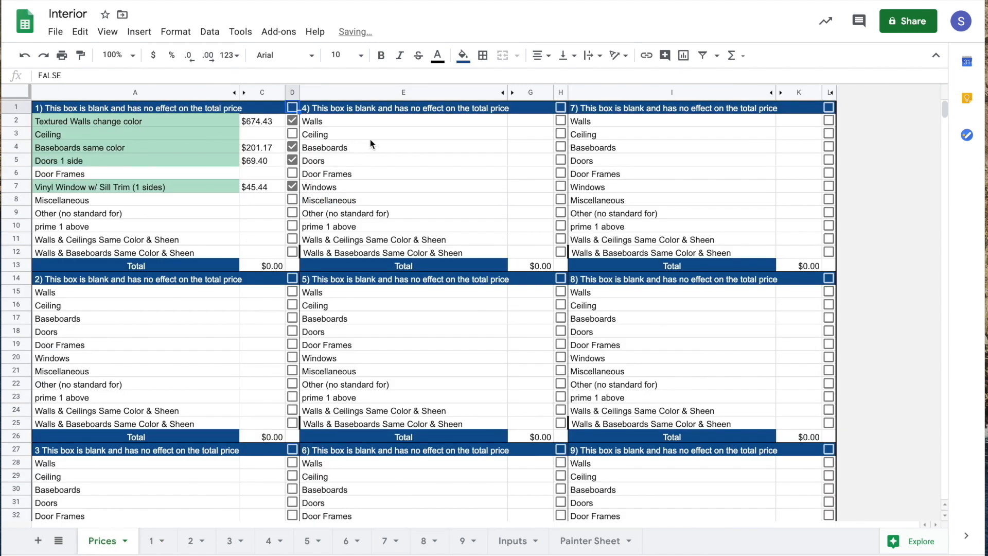
click(292, 186)
click(292, 159)
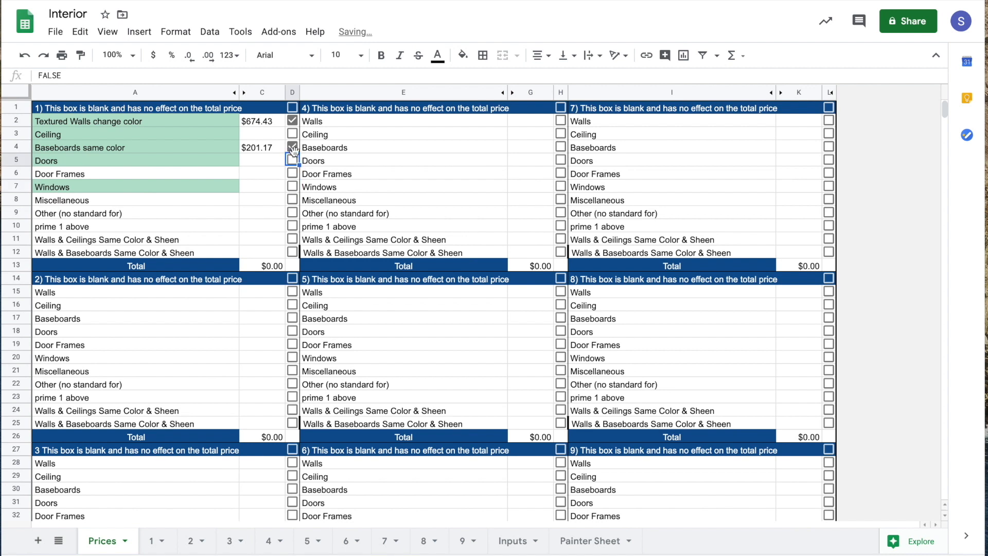
click(293, 147)
click(292, 121)
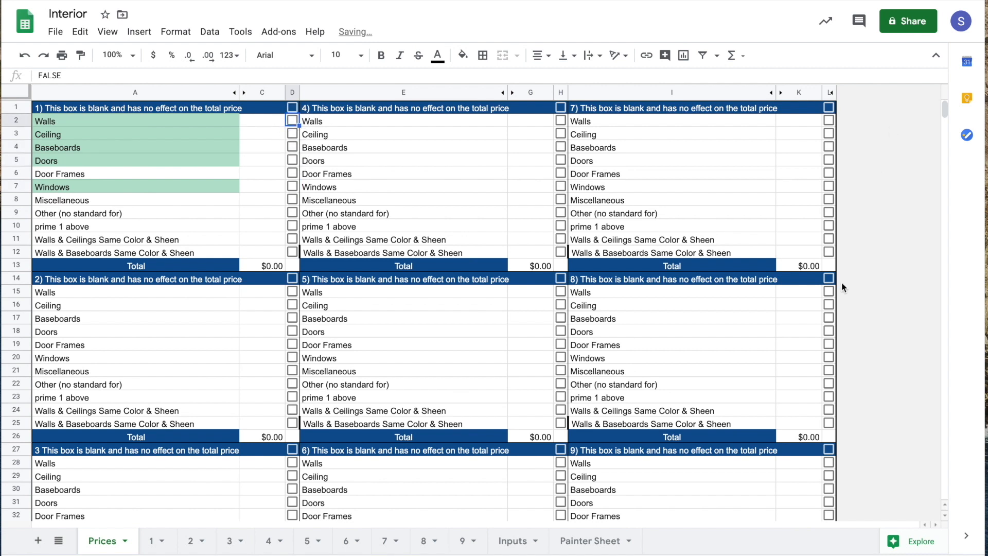
Step: Look over the Prices sheet and go back to the Kitchen measurements on room sheet 1
scroll(730, 310, down, 1)
scroll(808, 406, up, 1)
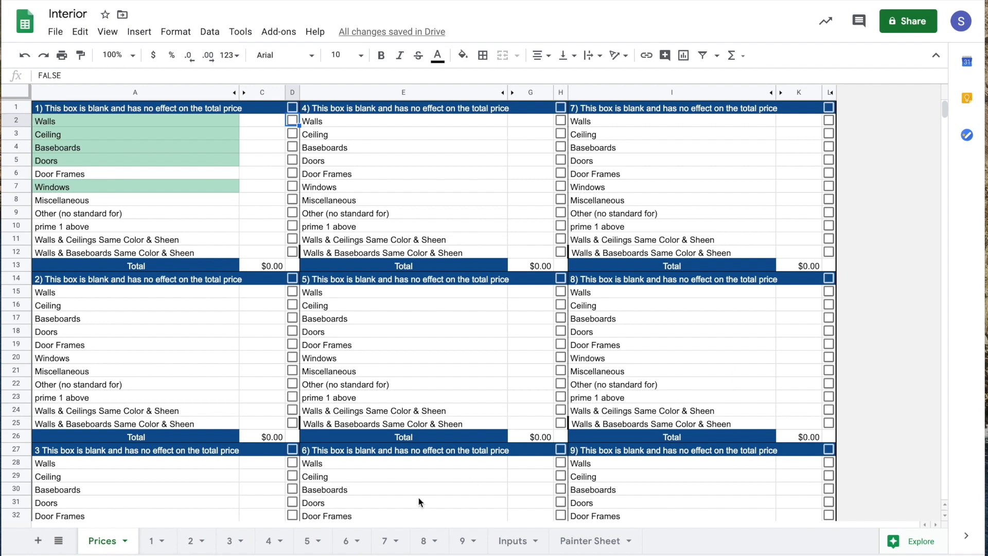
click(158, 550)
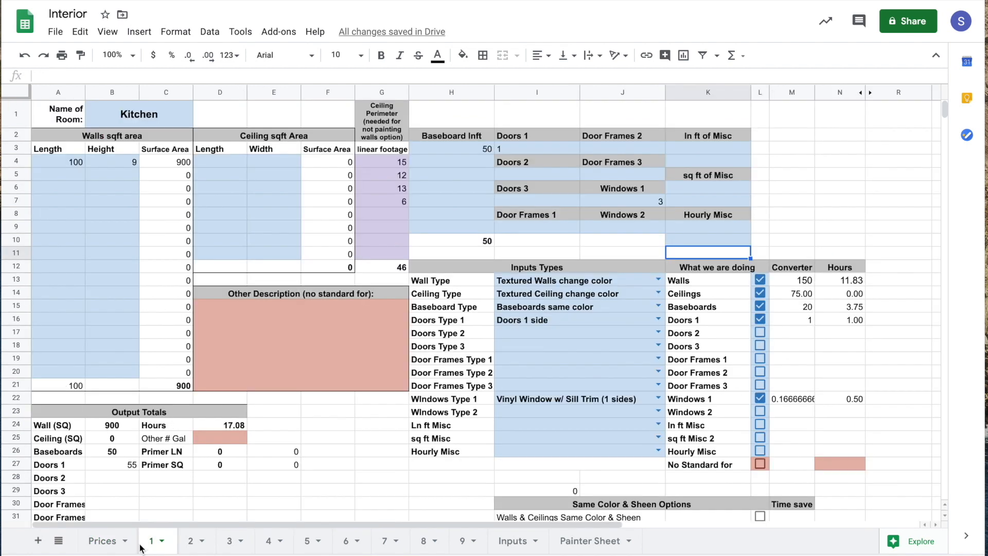
Step: Rename the room on sheet 1 as Master Bedroom
click(153, 124)
text(Kitchen/dindin)
key(BackSpace)
key(BackSpace)
key(BackSpace)
key(BackSpace)
key(BackSpace)
key(BackSpace)
key(BackSpace)
key(BackSpace)
key(BackSpace)
key(BackSpace)
key(BackSpace)
key(BackSpace)
key(BackSpace)
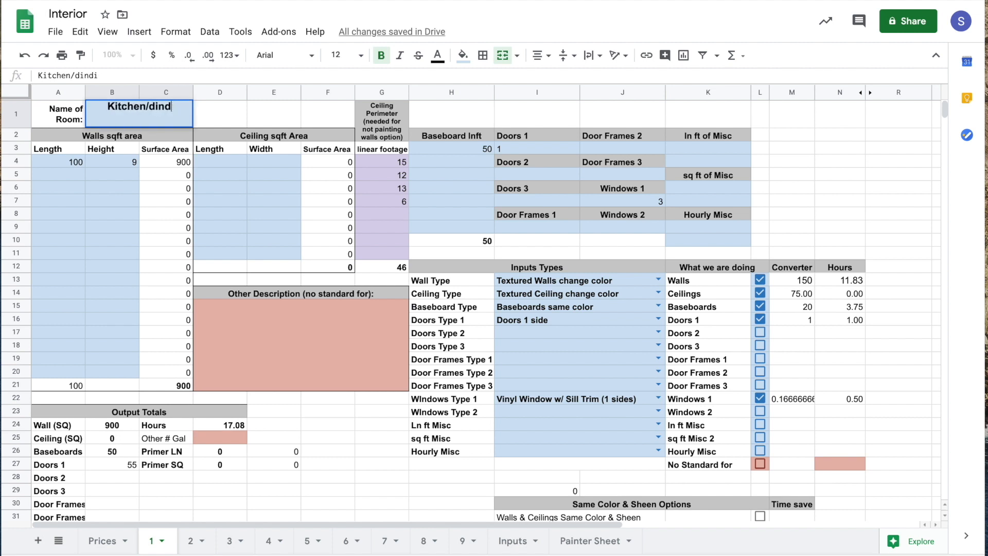
text(Master)
key(BackSpace)
key(BackSpace)
key(BackSpace)
key(BackSpace)
key(BackSpace)
key(BackSpace)
text(Master Bedroom)
key(Return)
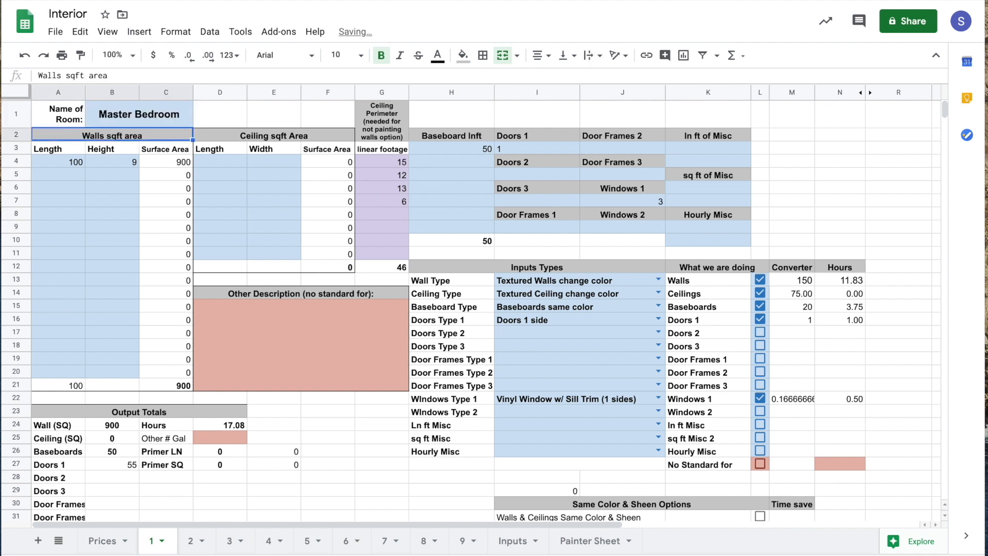
Step: Enter a wall height of 9 in each of the four rows below the first wall
click(74, 162)
click(133, 166)
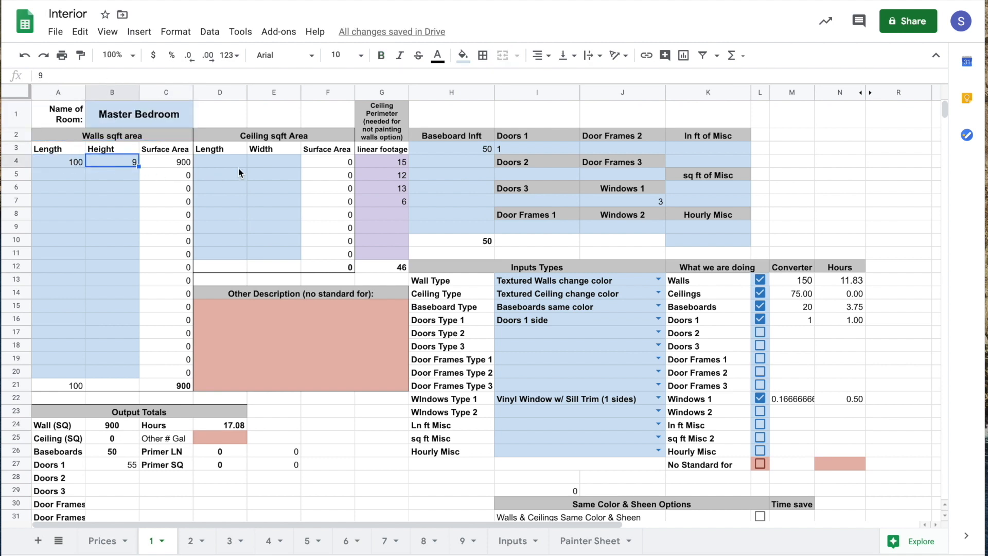
key(Return)
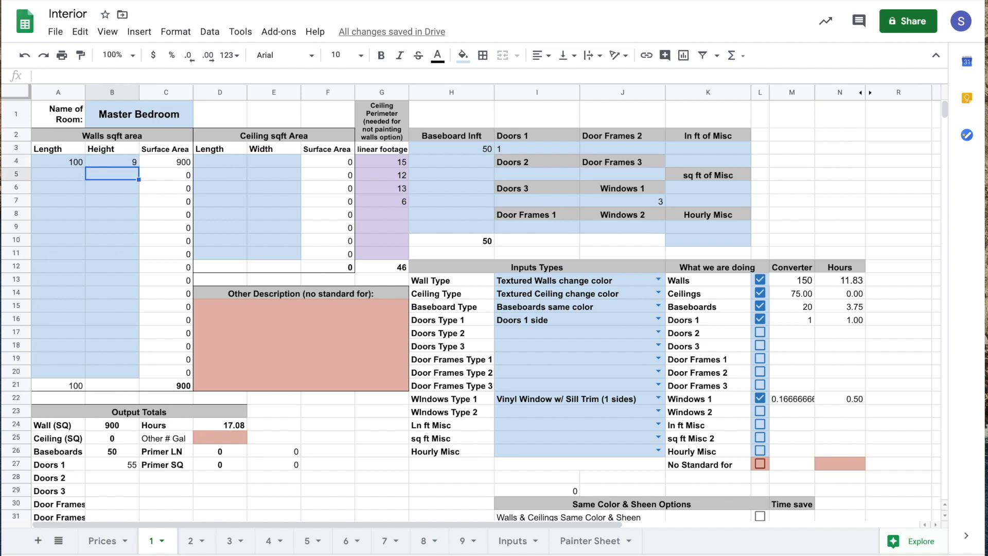
text(9)
key(Return)
text(9)
key(Return)
text(9)
key(Return)
text(9)
key(Return)
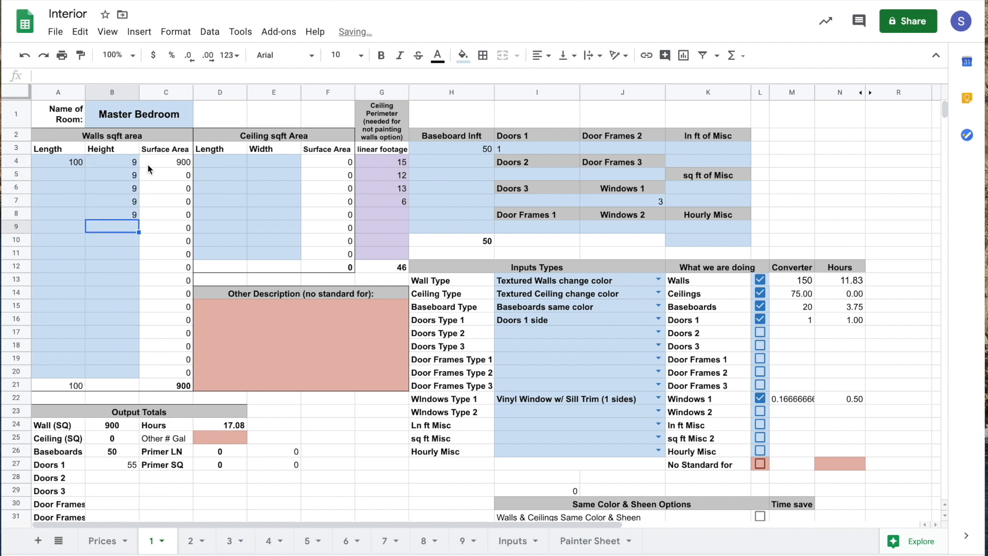
Step: Enter wall lengths 15, 18, 25, 6 and 12 for the five walls and check the total surface area
click(69, 162)
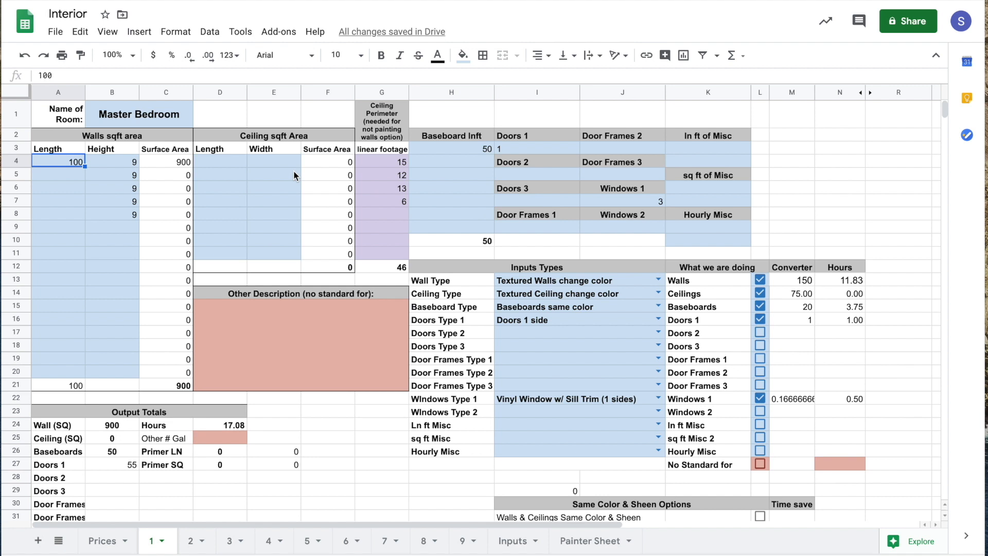
click(169, 119)
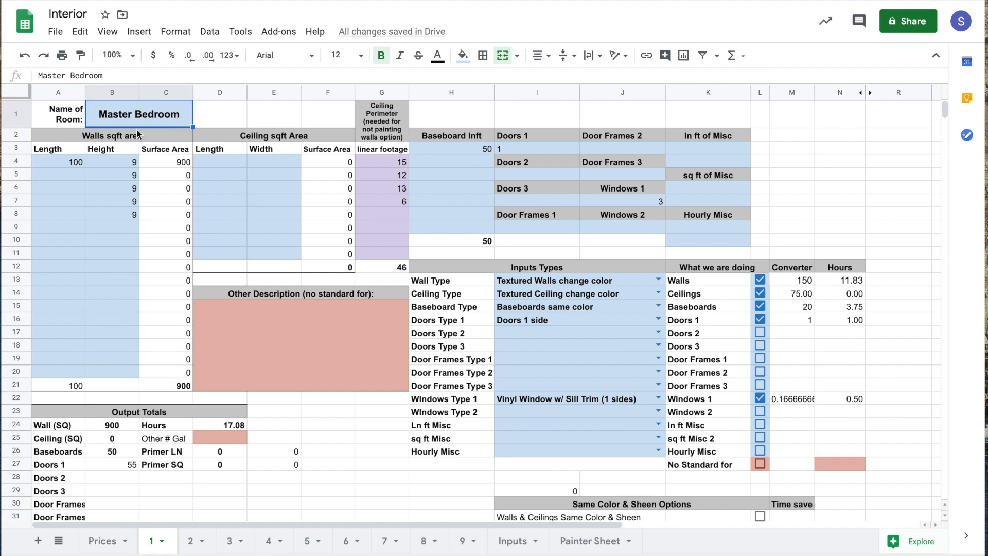
click(49, 162)
text(15)
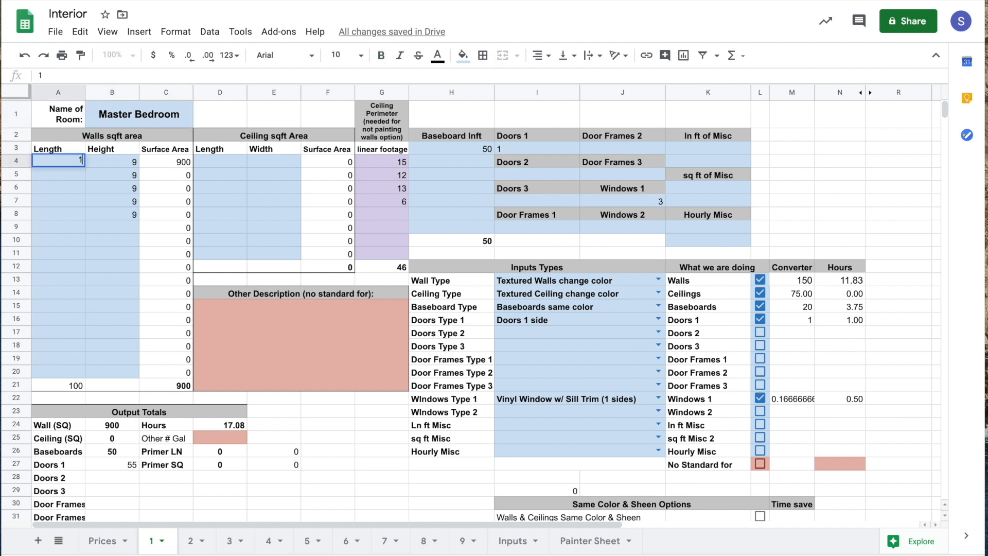
key(Return)
text(18)
key(Return)
text(25)
key(Return)
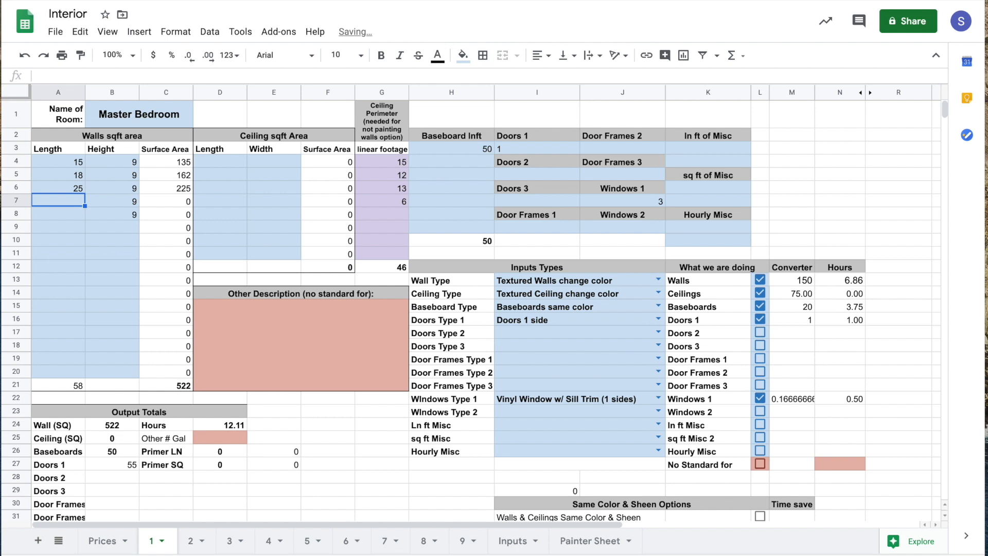
text(6)
key(Return)
text(12)
key(Return)
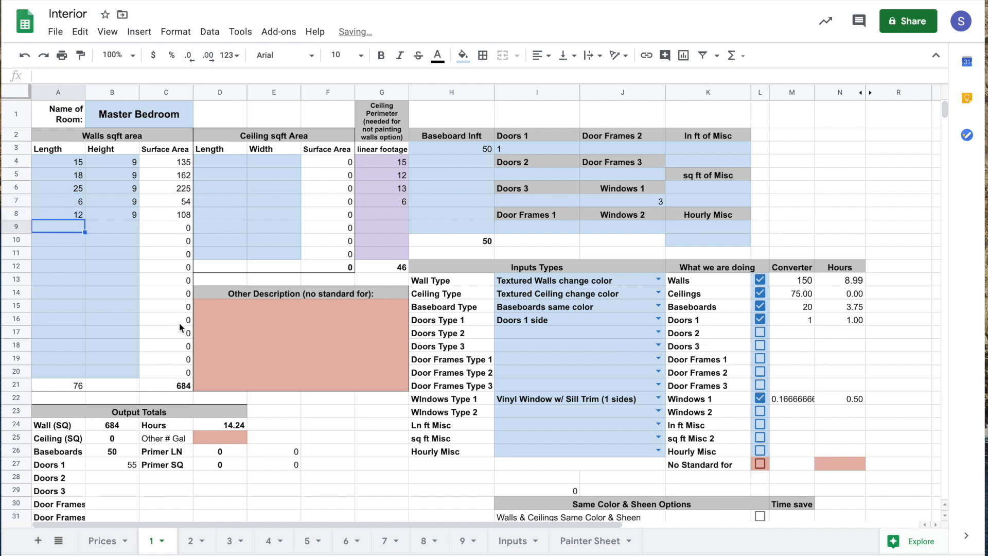
click(172, 386)
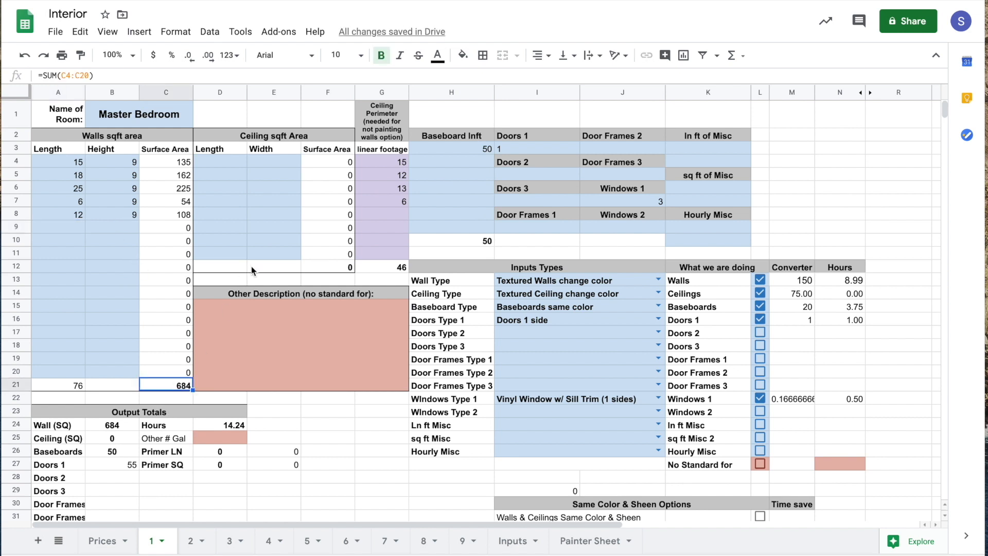
Step: Enter the first ceiling section with length 15 and width 16
click(220, 164)
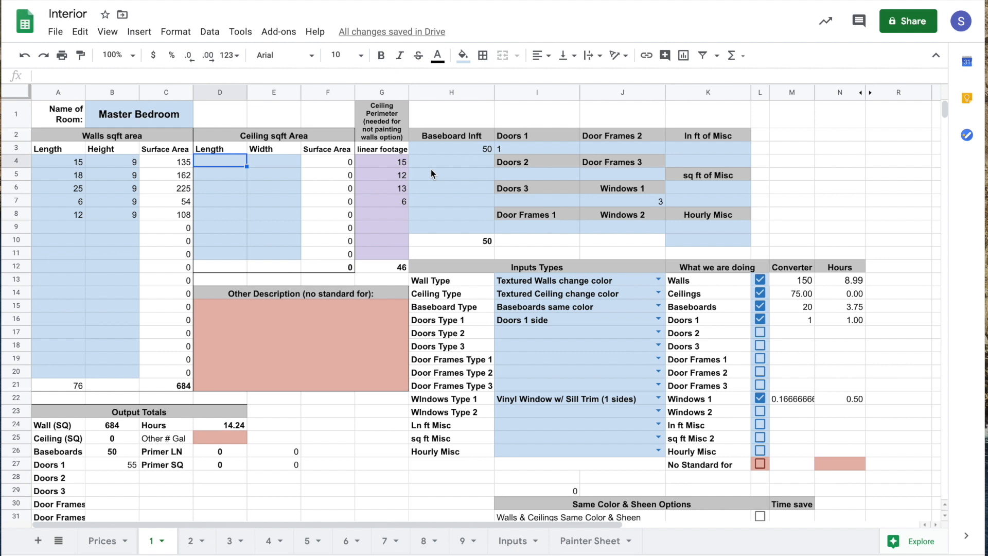
text(15)
key(Return)
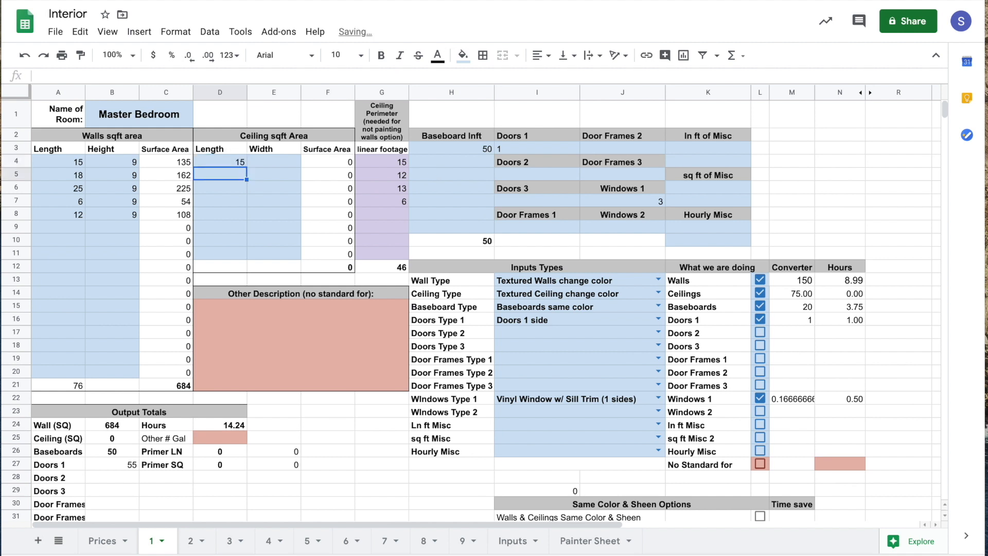
click(273, 162)
text(16)
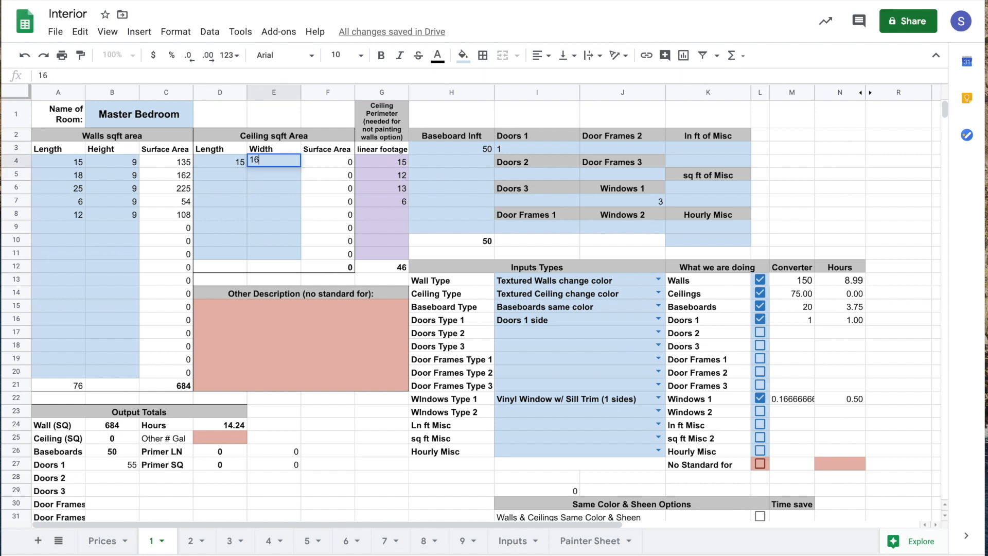
key(Return)
Step: Enter the second ceiling section with length 5 and width 30
click(220, 175)
text(5)
key(Return)
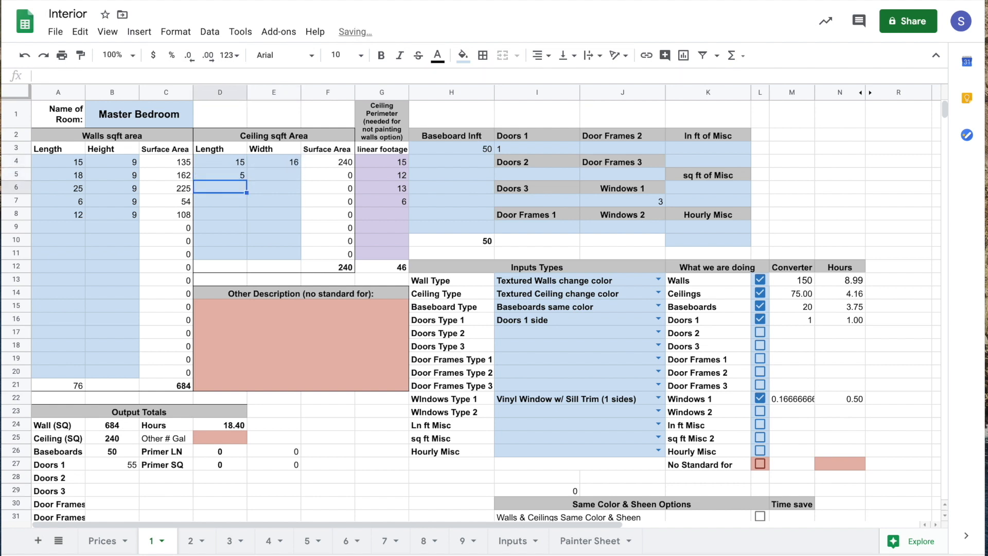
text(30)
click(283, 176)
text(30)
key(Return)
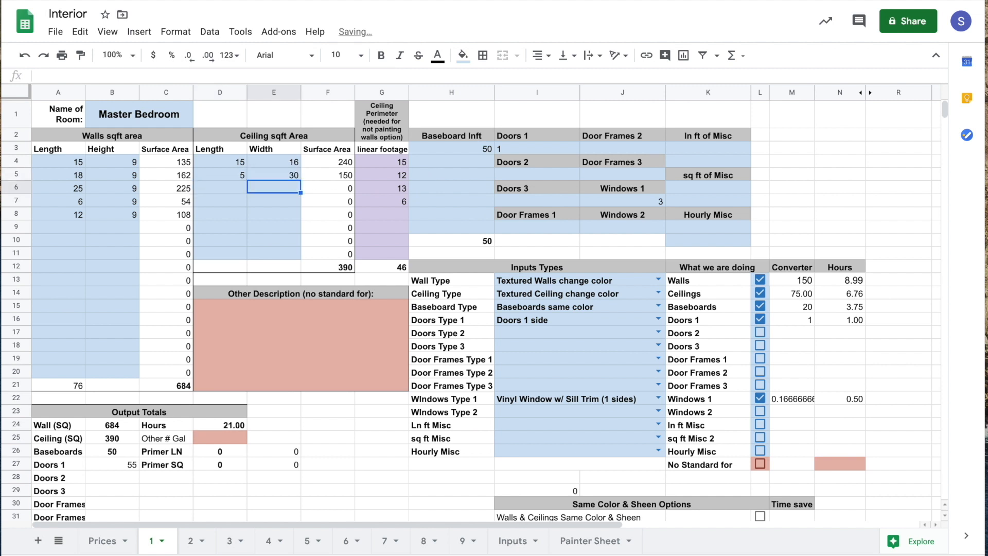
Step: Clear the four ceiling perimeter footages and check the ceiling's total surface area
drag(391, 162, 386, 200)
key(Delete)
click(316, 205)
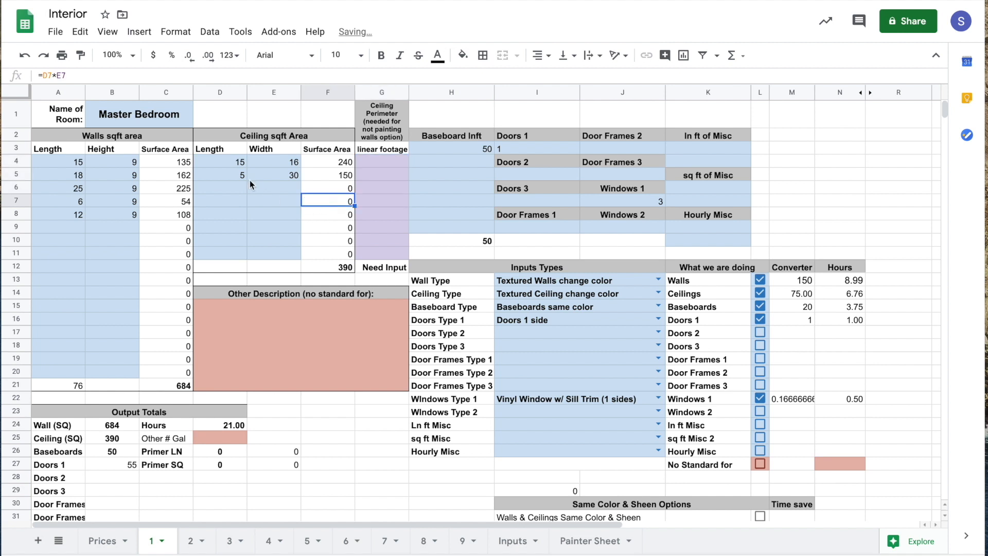
click(326, 270)
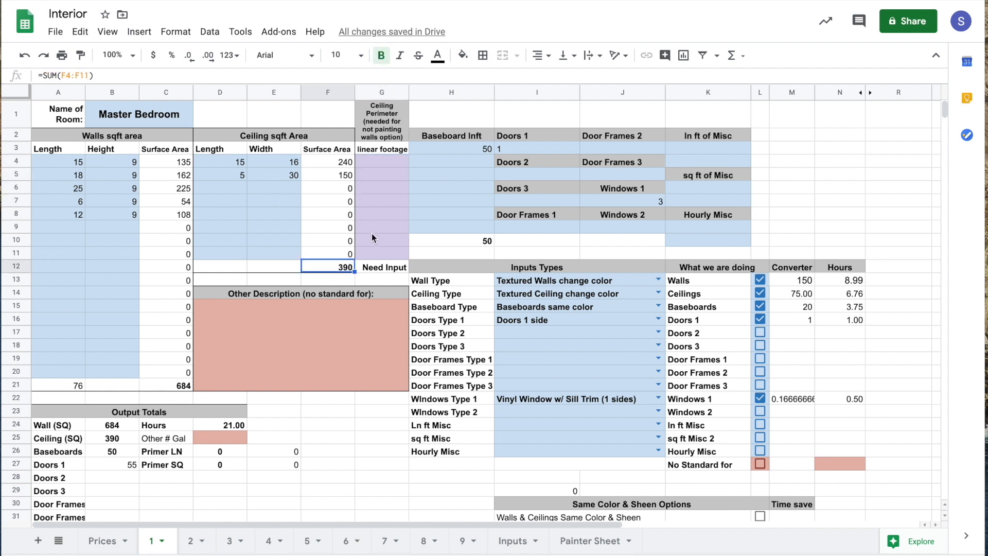
drag(383, 175, 386, 201)
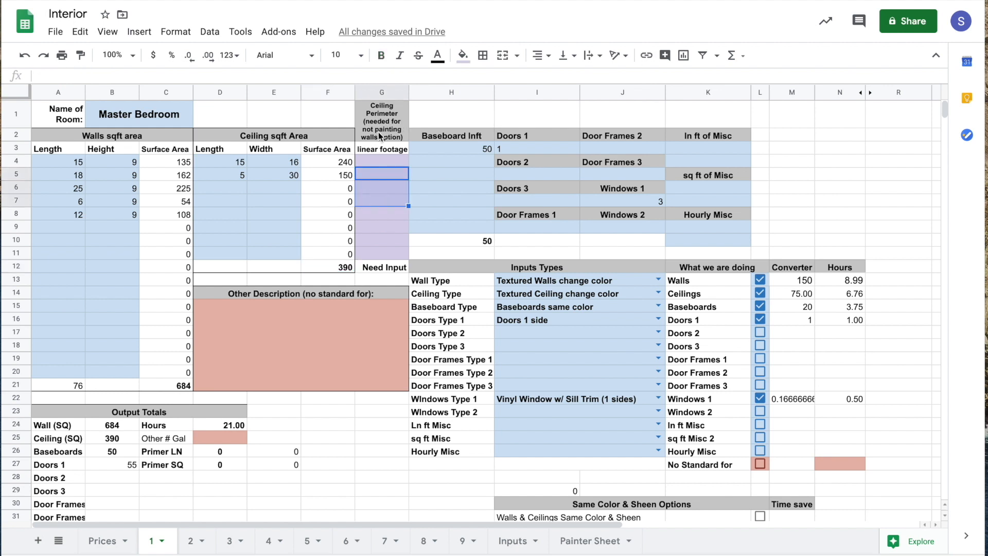
click(395, 163)
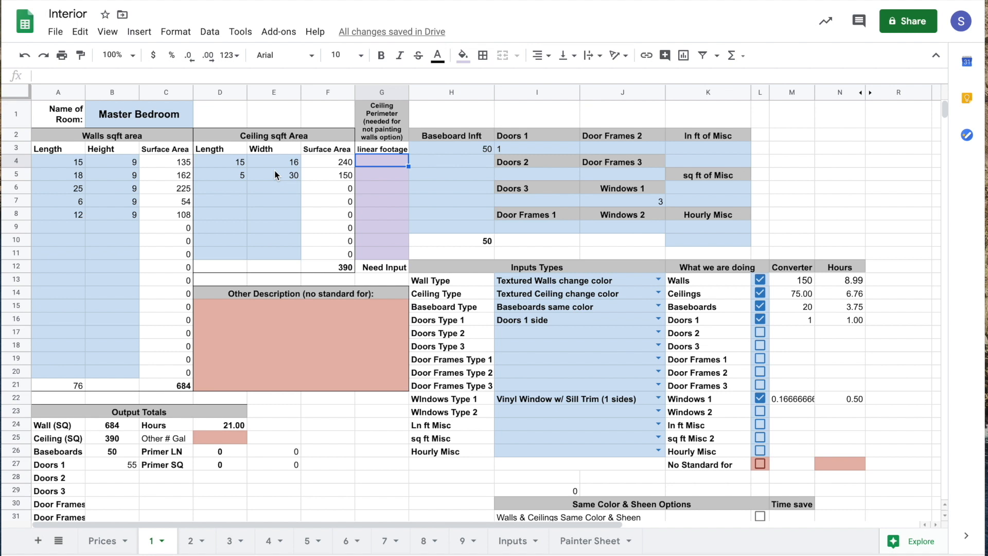
Step: On the Inputs sheet, compare the prep rates for tape line with caulking and hand cut lines
click(513, 541)
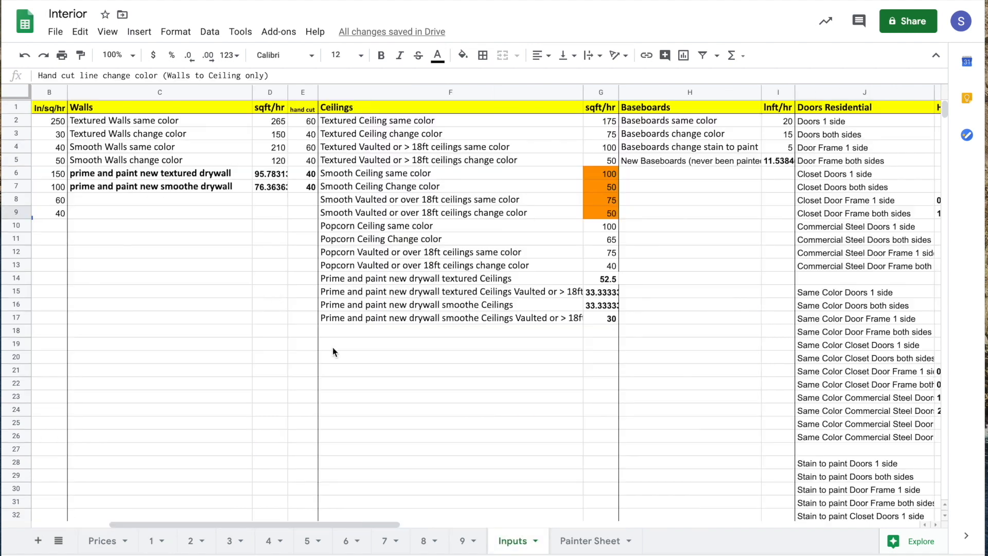
click(290, 134)
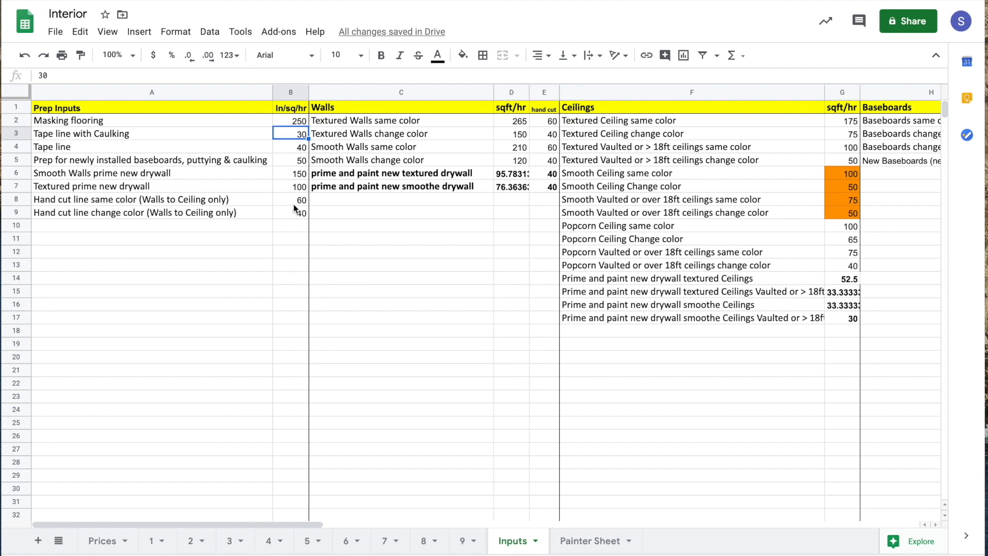
click(295, 202)
click(298, 135)
click(298, 202)
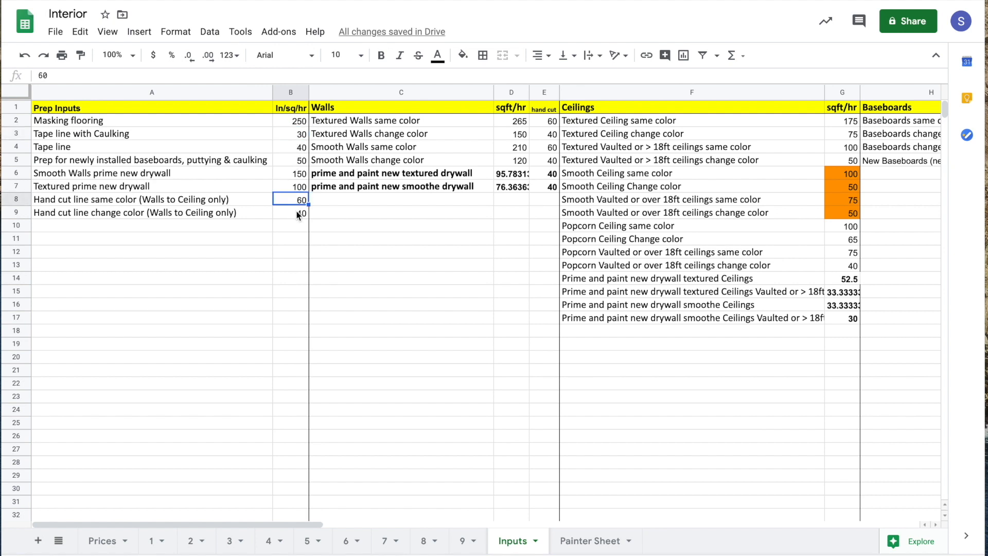
click(299, 137)
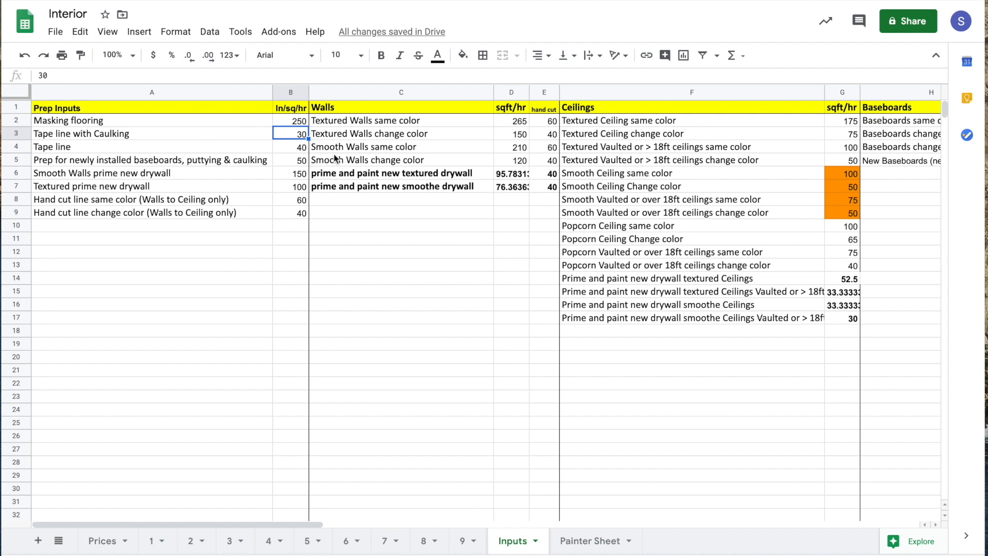
drag(300, 202, 296, 208)
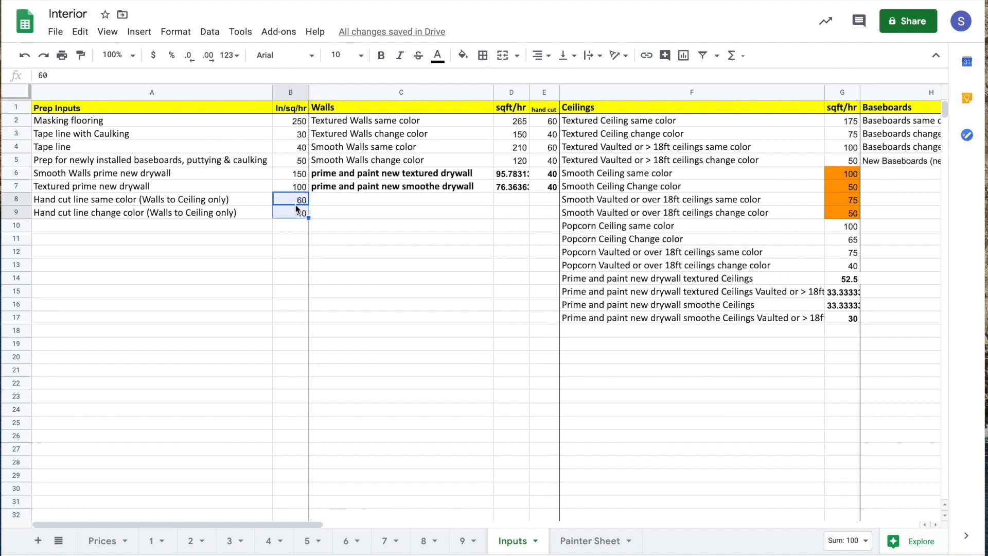
click(297, 205)
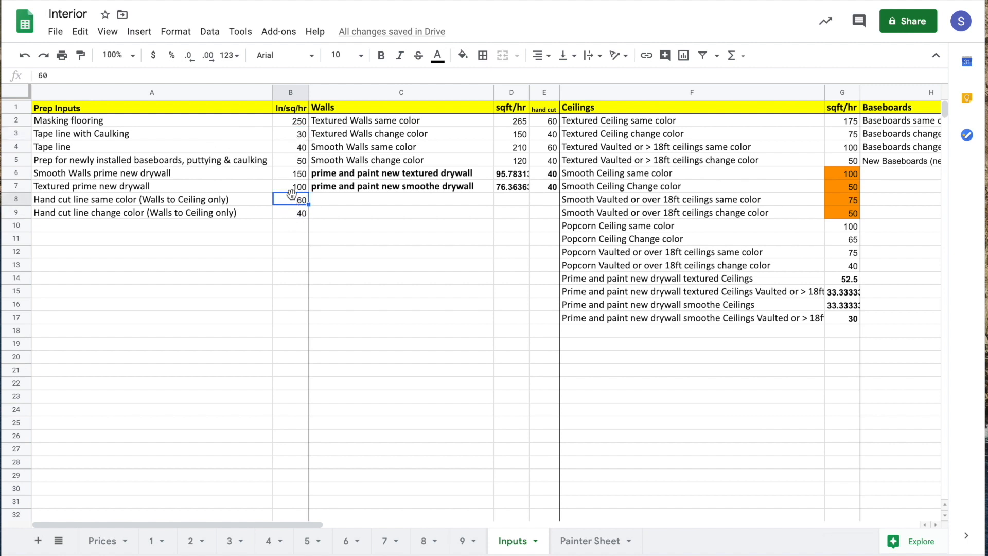
click(293, 137)
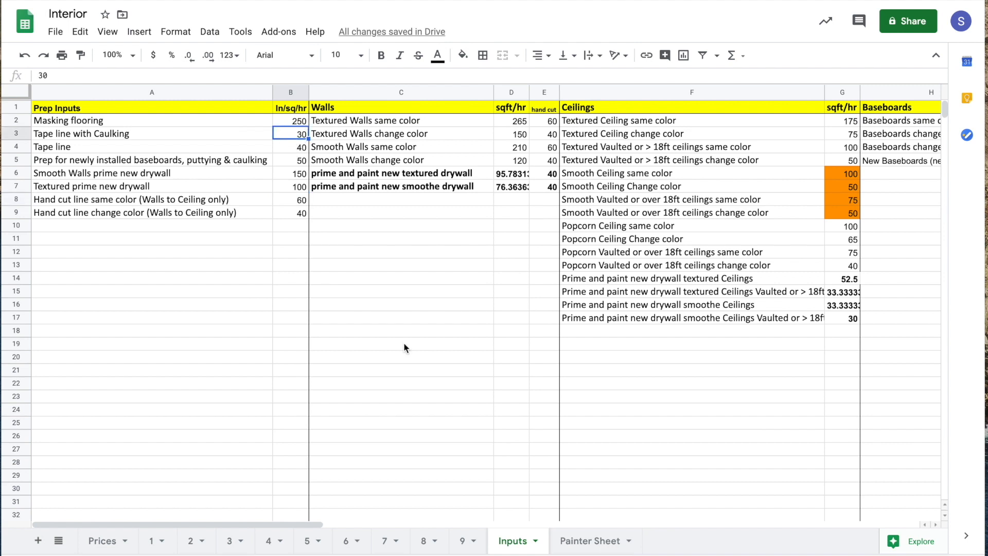
Step: Return to room sheet 1, enter ceiling perimeter footages 15, 23 and 15, and check their total
click(98, 545)
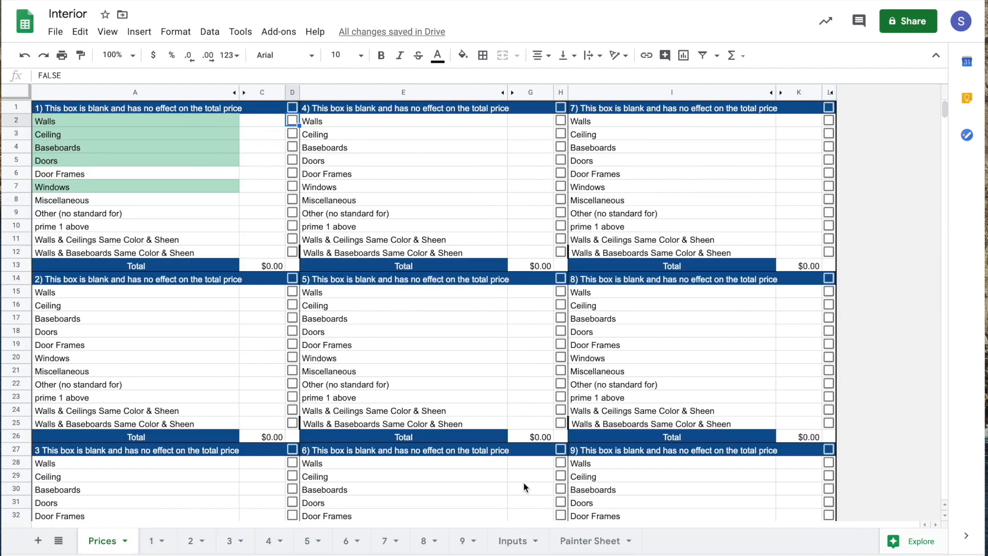
click(151, 544)
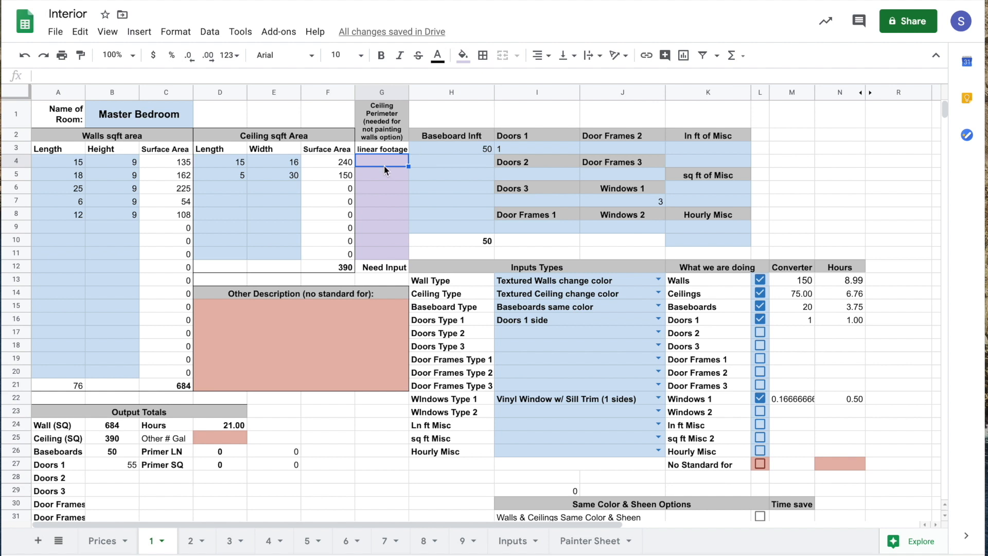
text(15)
key(Return)
text(23)
key(Return)
text(15)
key(Return)
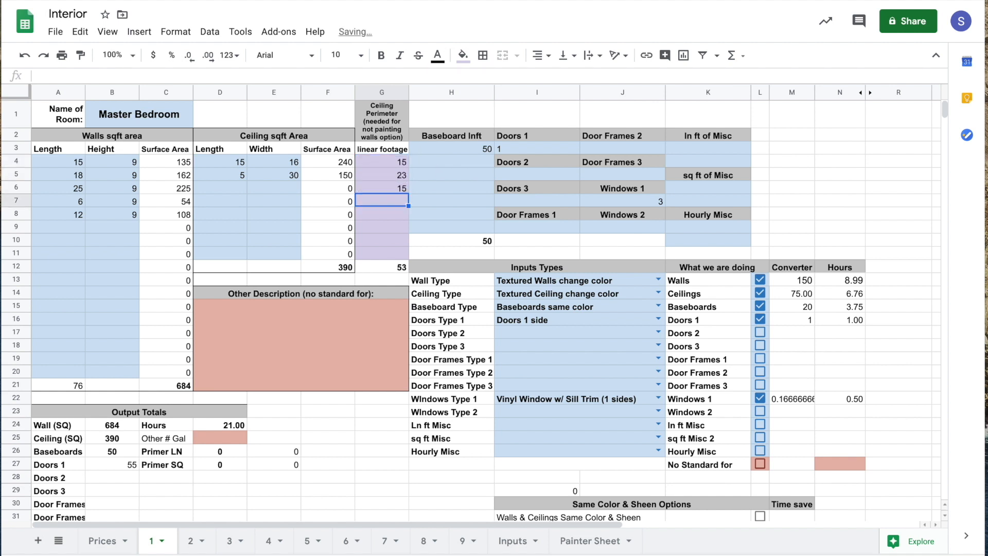
click(393, 269)
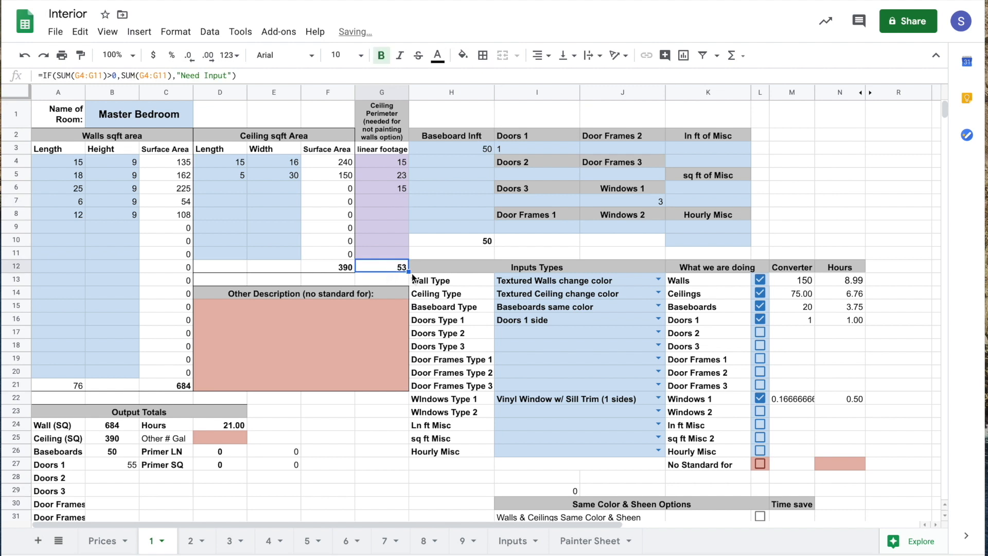
Step: On the Prices sheet, look over area 1's Walls through Windows items and the Doors formulas for areas 1 and 4
click(102, 541)
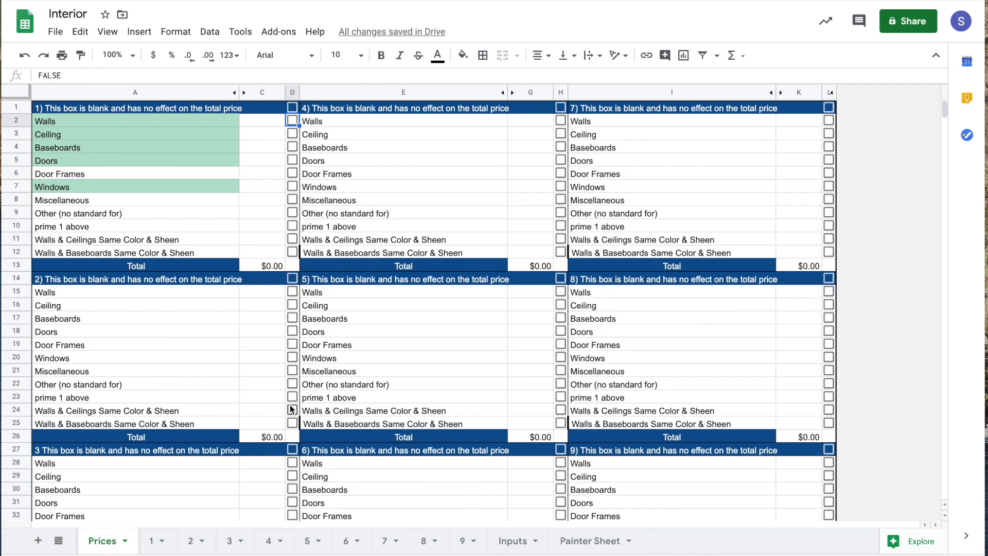
drag(184, 124, 181, 187)
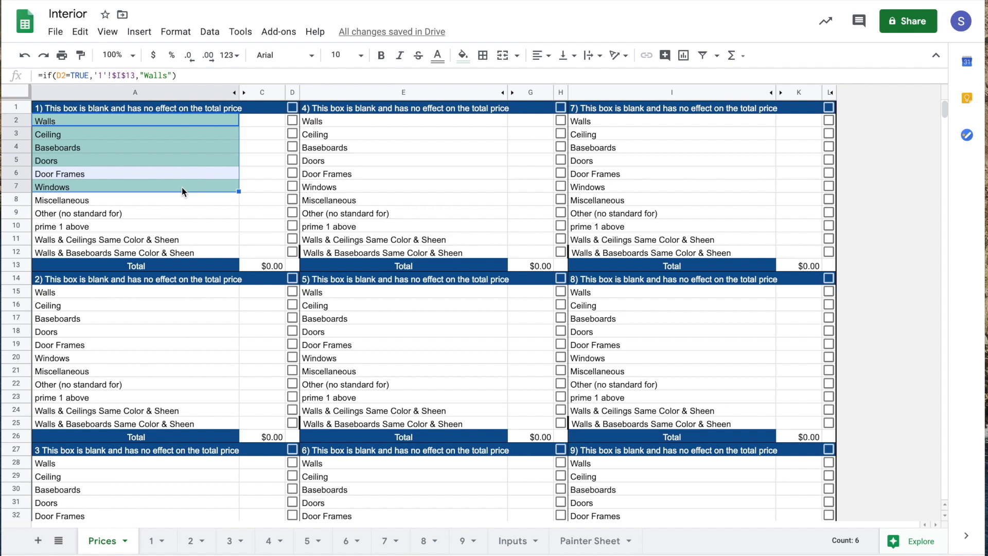
click(184, 160)
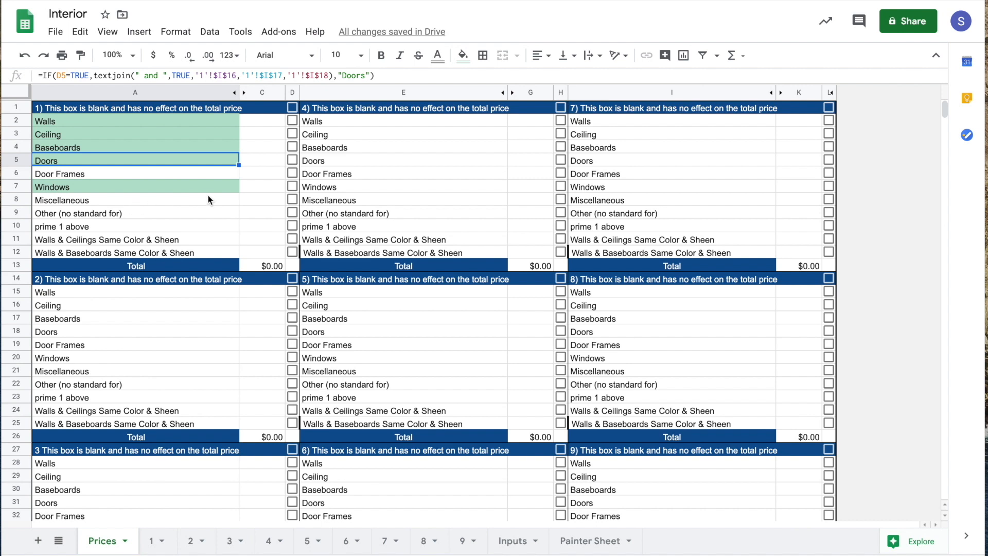
click(430, 159)
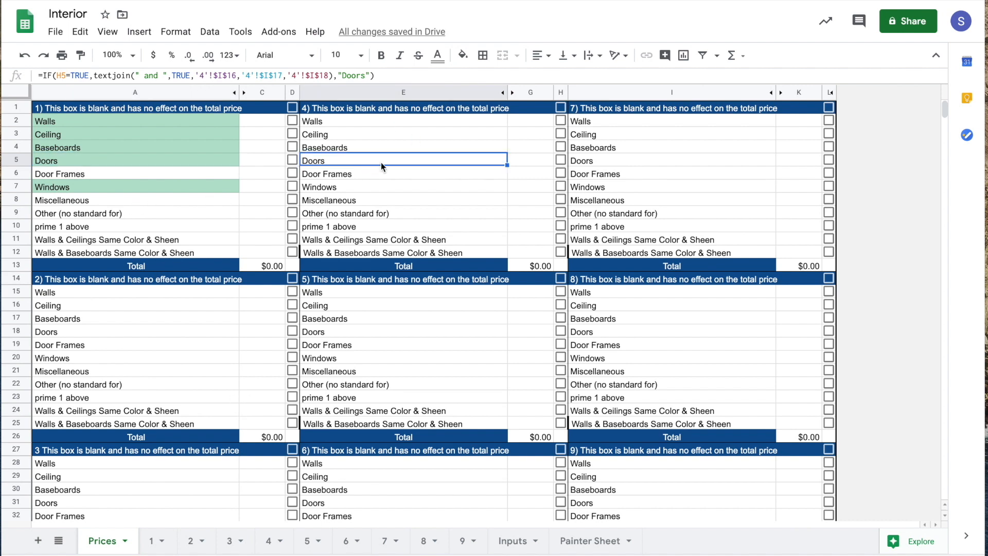
Step: On room sheet 1, clear the wall through window input types and untick Walls, Ceilings, Baseboards, Doors 1 and Windows 1
click(148, 541)
drag(617, 286, 597, 410)
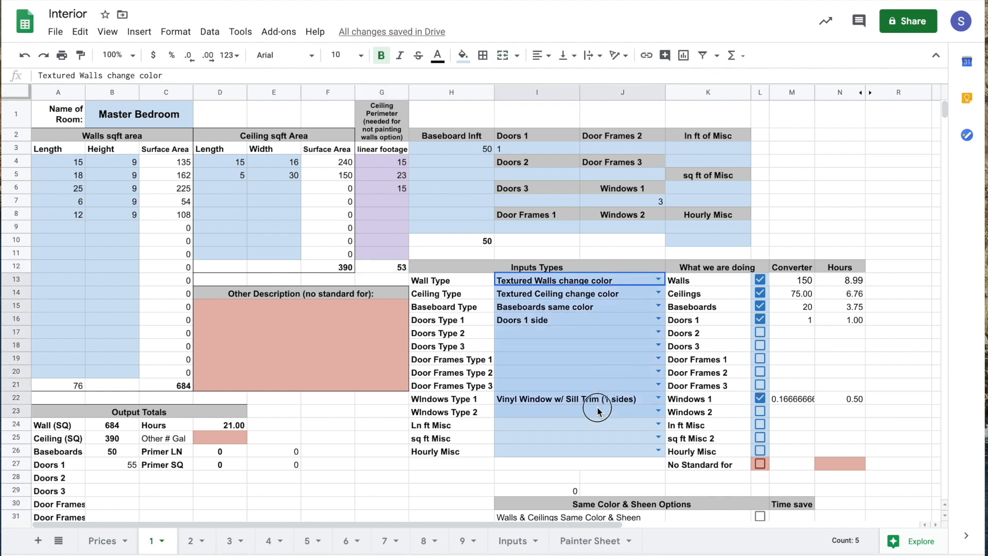
key(Delete)
click(759, 280)
click(760, 293)
click(759, 306)
click(760, 319)
click(760, 398)
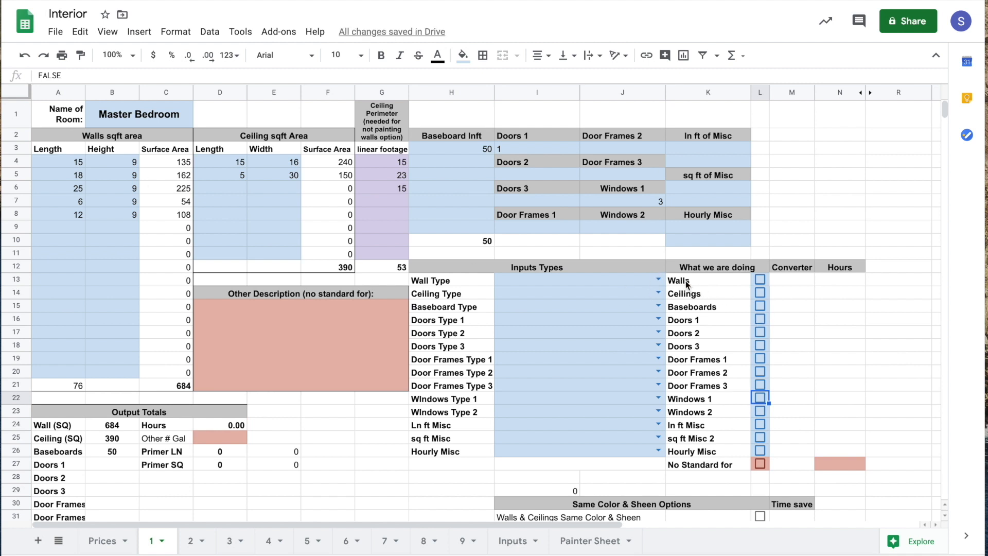
Step: Choose Textured Walls change color and Textured Ceiling change color as the wall and ceiling types, and include Walls and Ceilings in the work
click(659, 279)
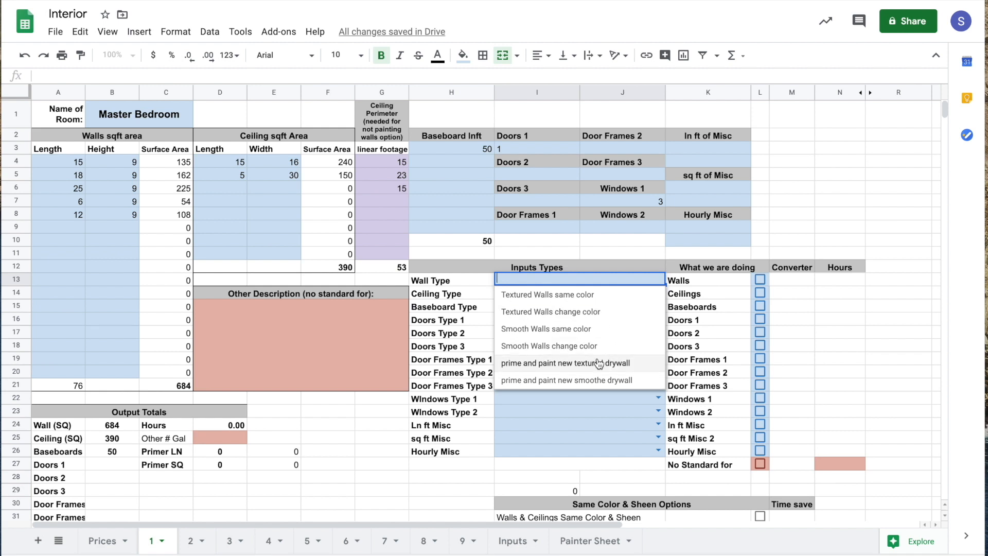
click(599, 313)
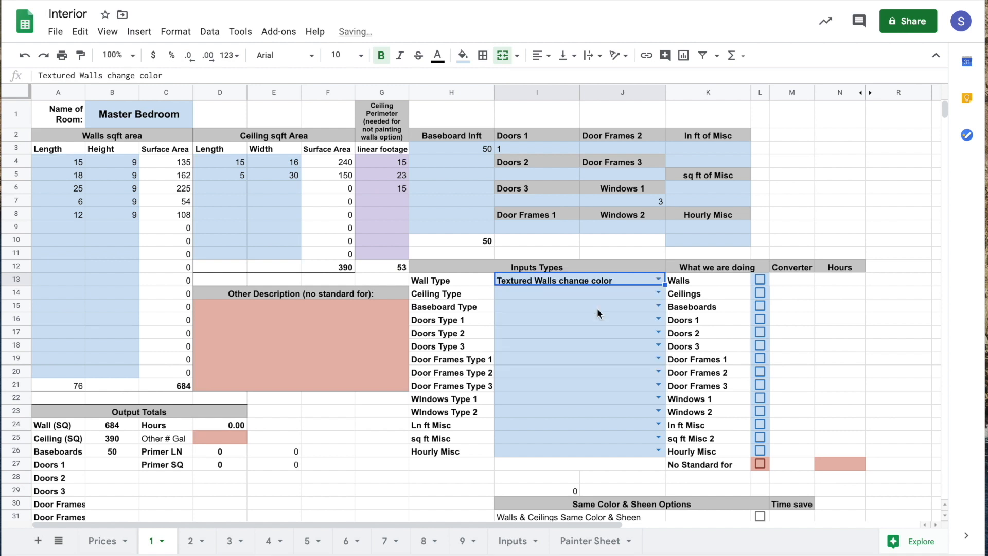
click(760, 280)
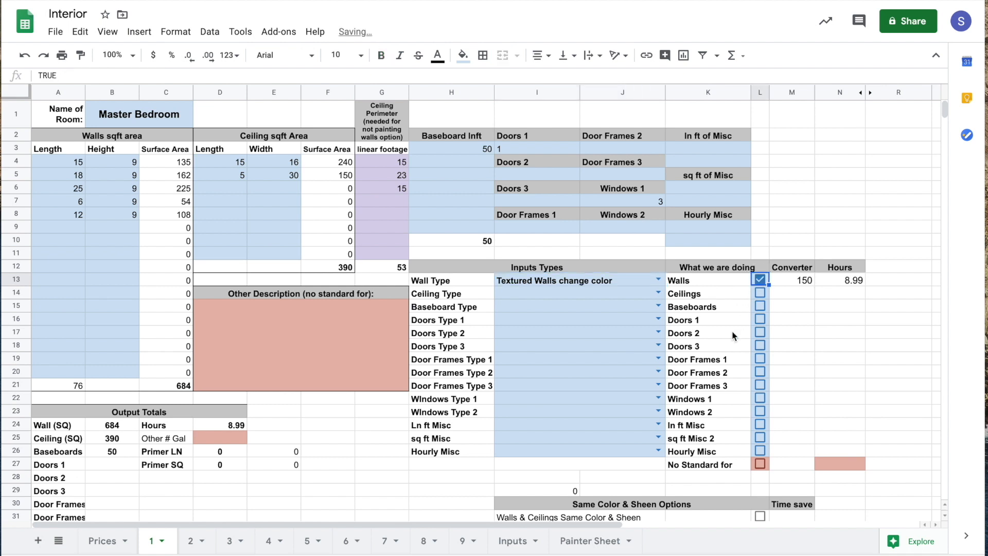
click(658, 293)
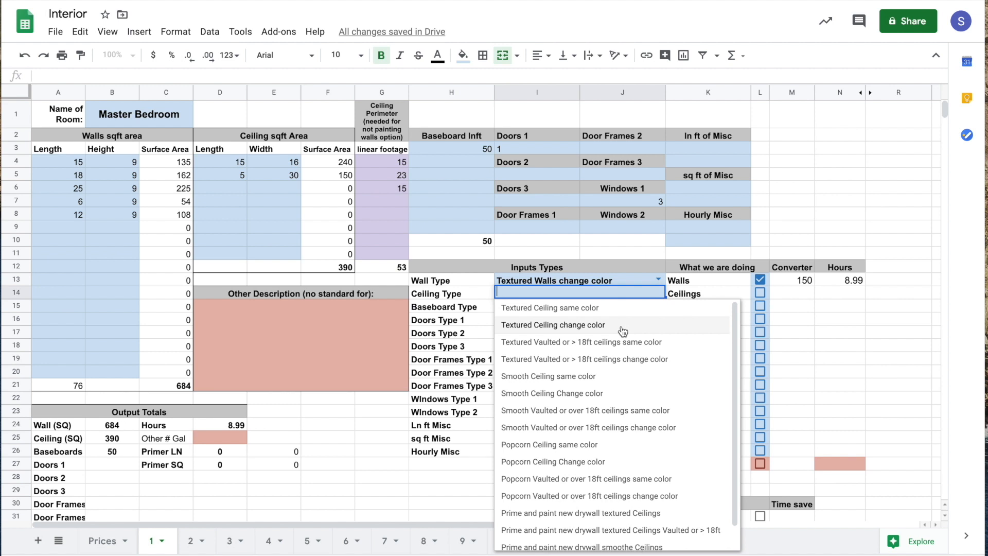
click(622, 331)
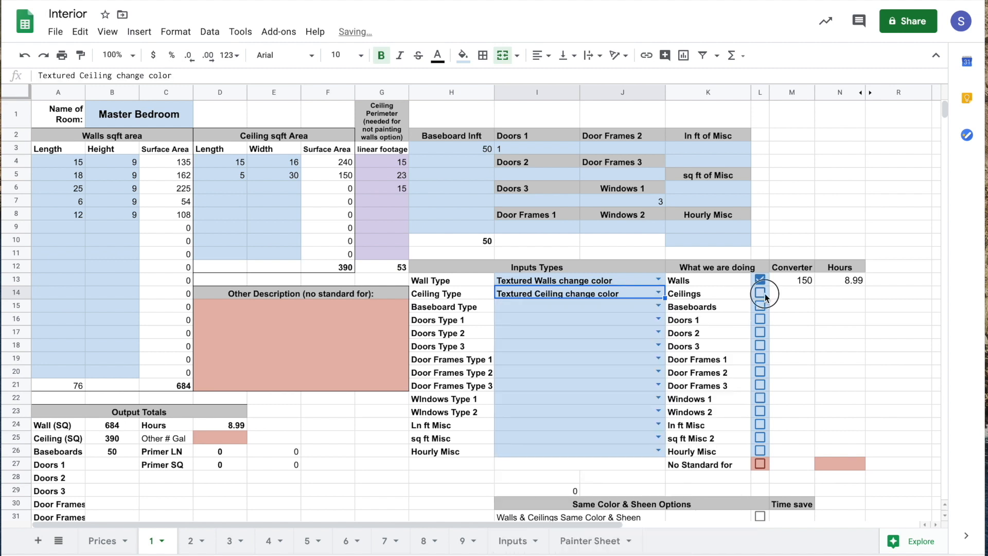
click(760, 293)
Step: Set the baseboard type to Baseboards same color and include Baseboards in the work
click(658, 306)
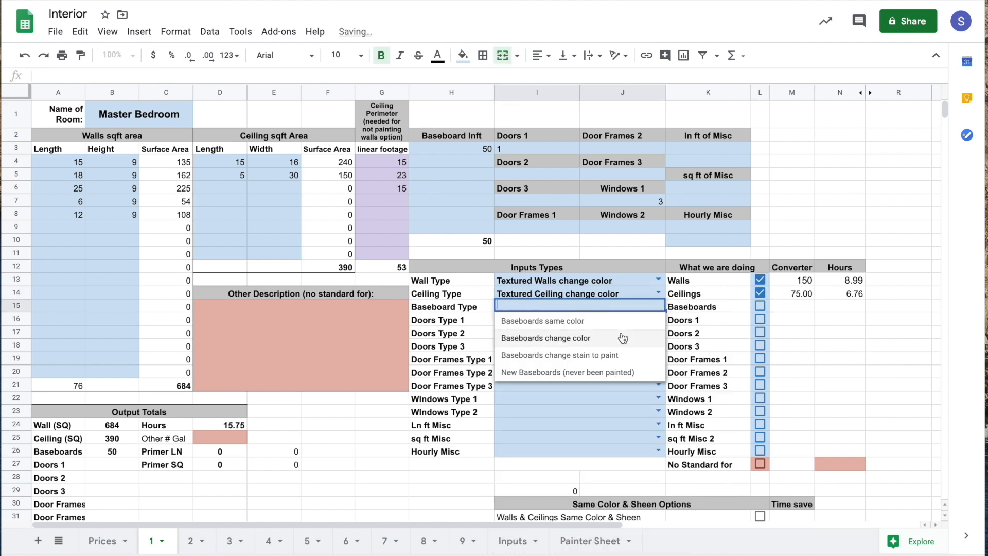
click(542, 321)
click(760, 306)
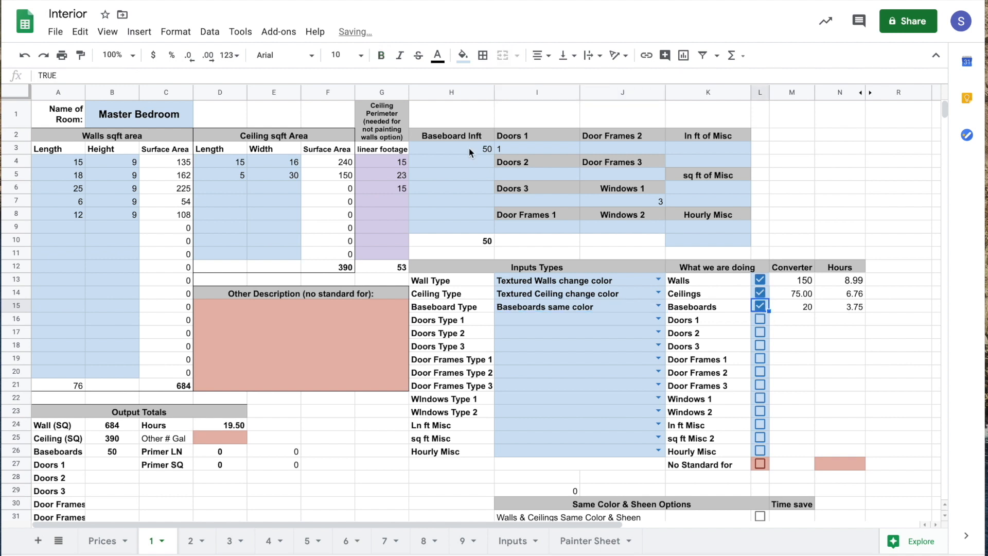
Step: Check the Doors 1 quantity and set Doors Type 1 to Closet Doors 1 side
click(545, 148)
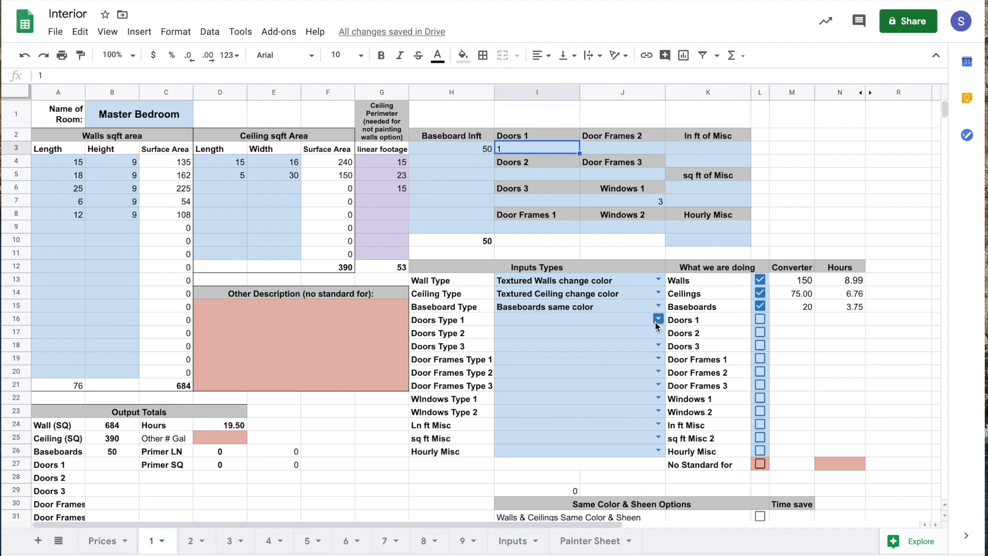
click(659, 319)
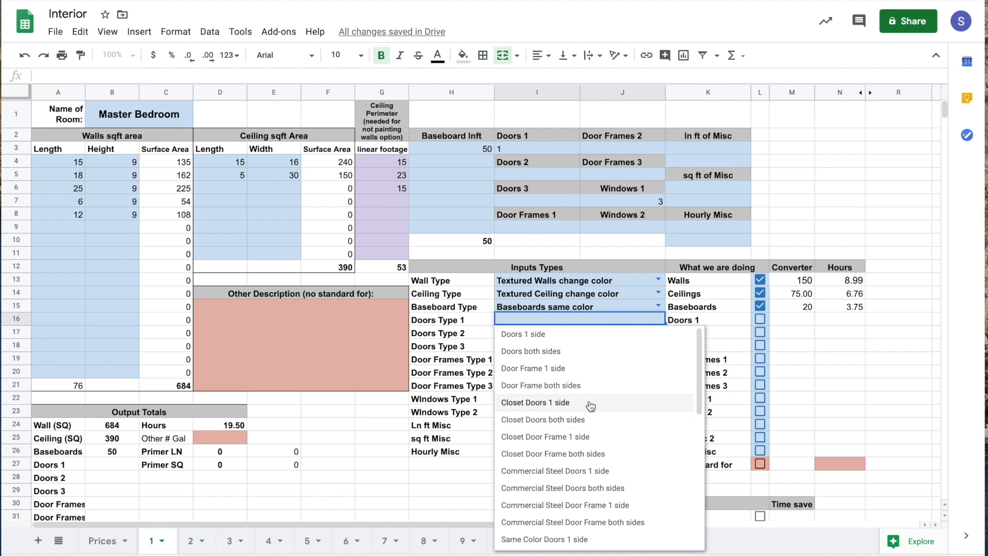
click(587, 405)
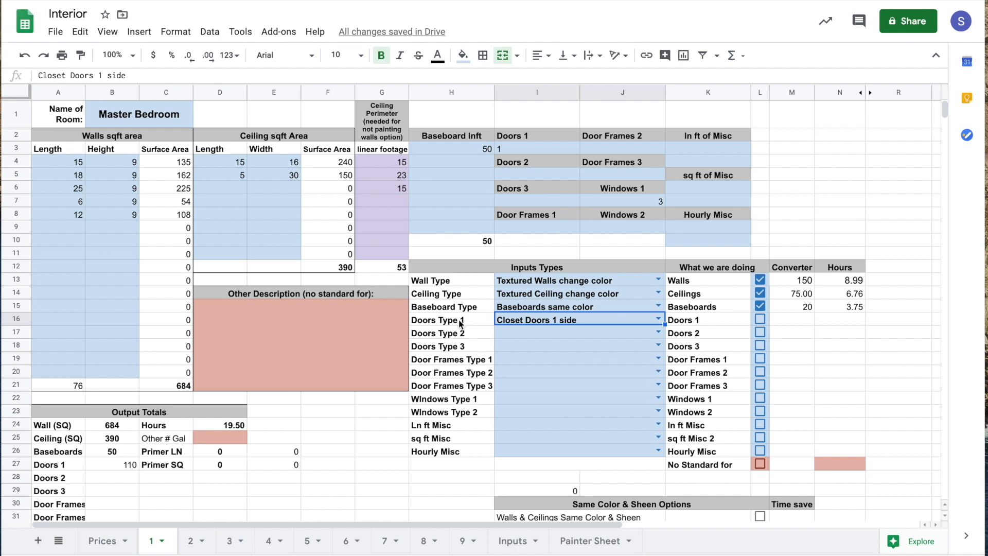
click(535, 332)
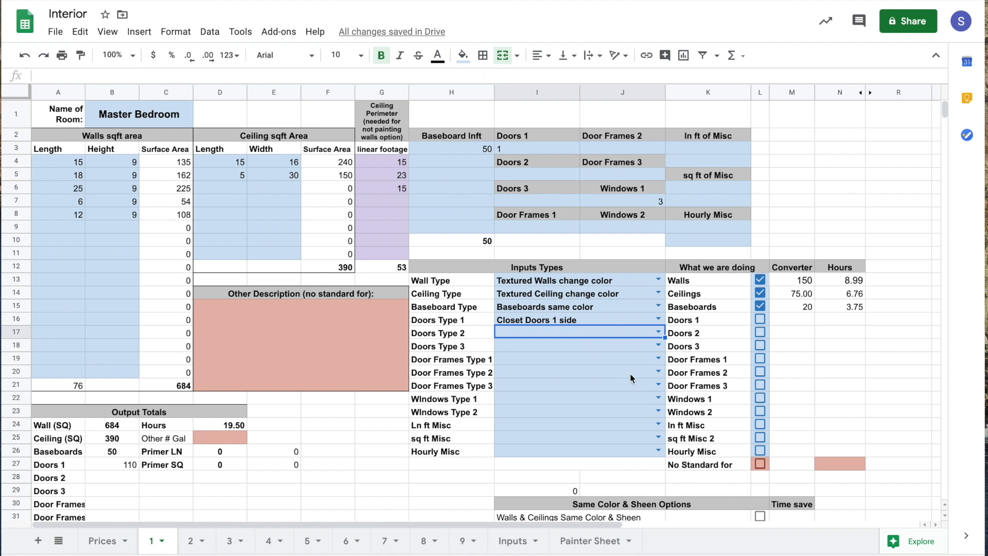
Step: Set Windows Type 1 to Vinyl Window w/ Sill Trim (1 sides) and include Windows 1 and Doors 1 in the work
double_click(507, 399)
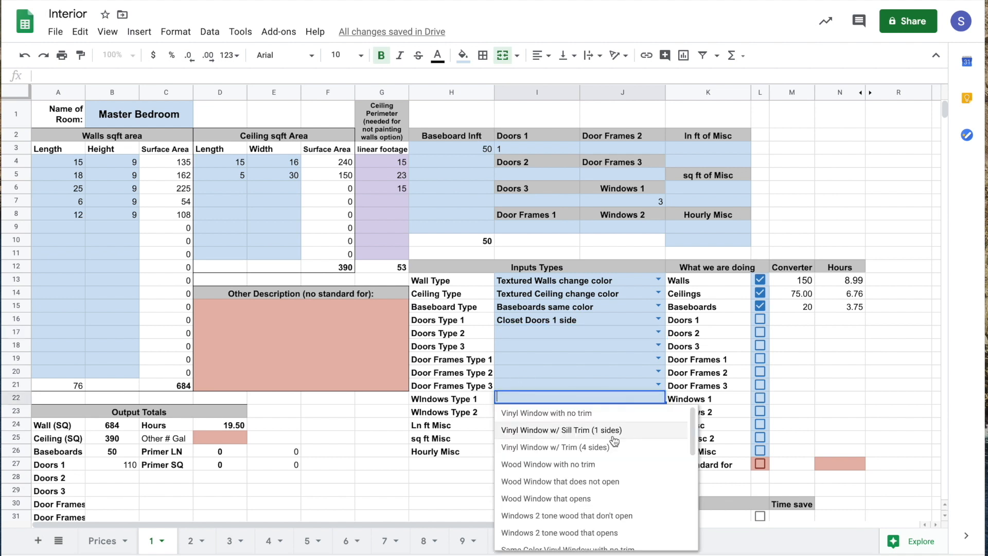
click(621, 436)
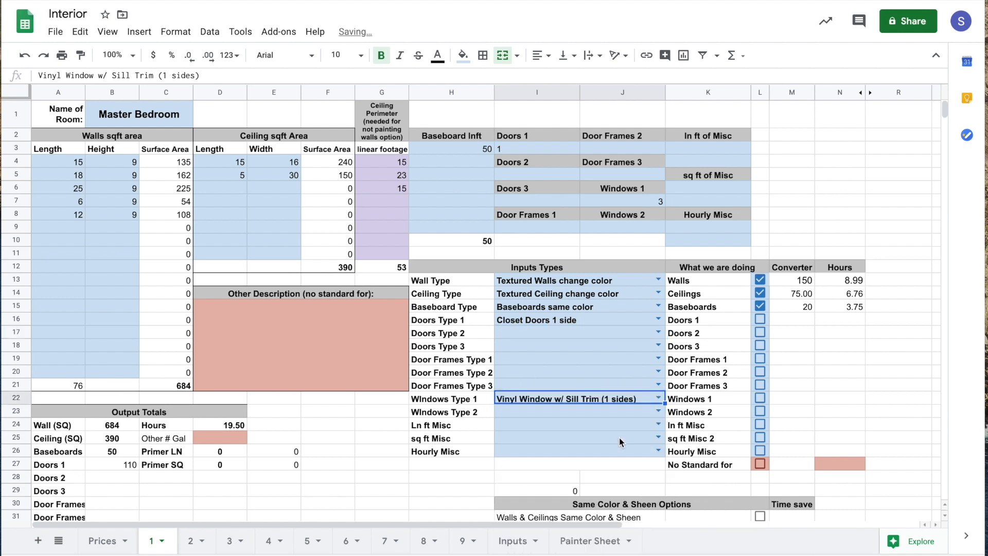
click(643, 200)
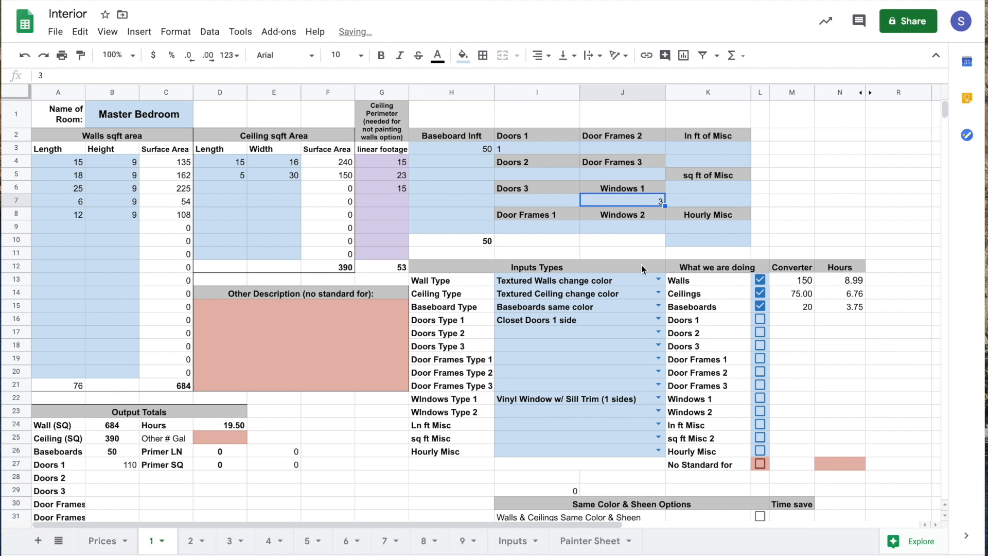
click(760, 398)
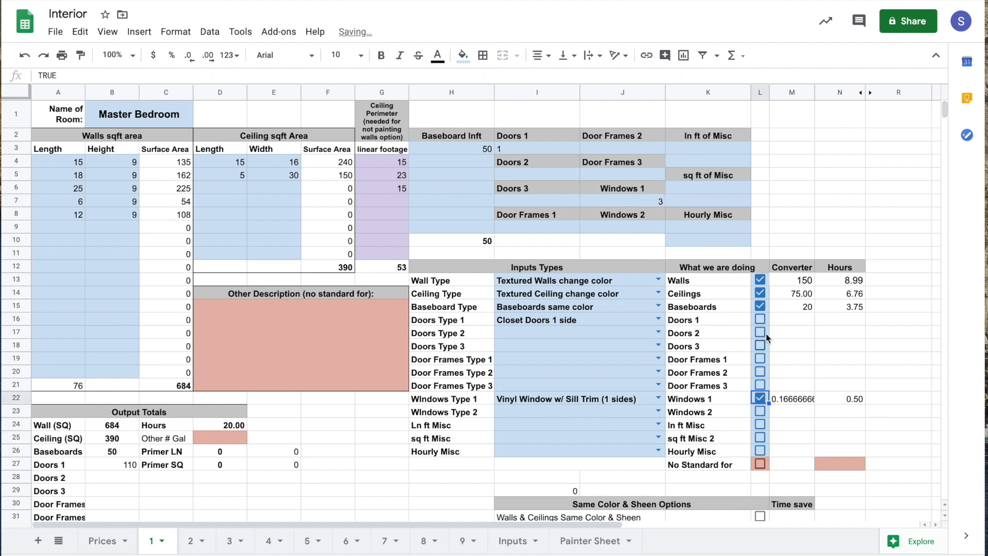
click(761, 319)
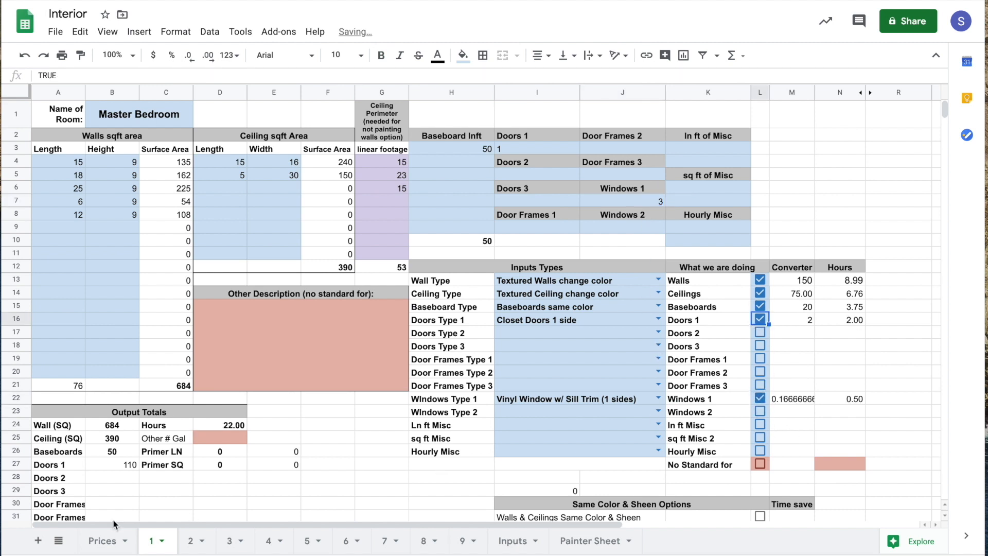
Step: On the Prices sheet, check area 1's total and the final Price formula in the Cost and Price Breakdown
click(100, 541)
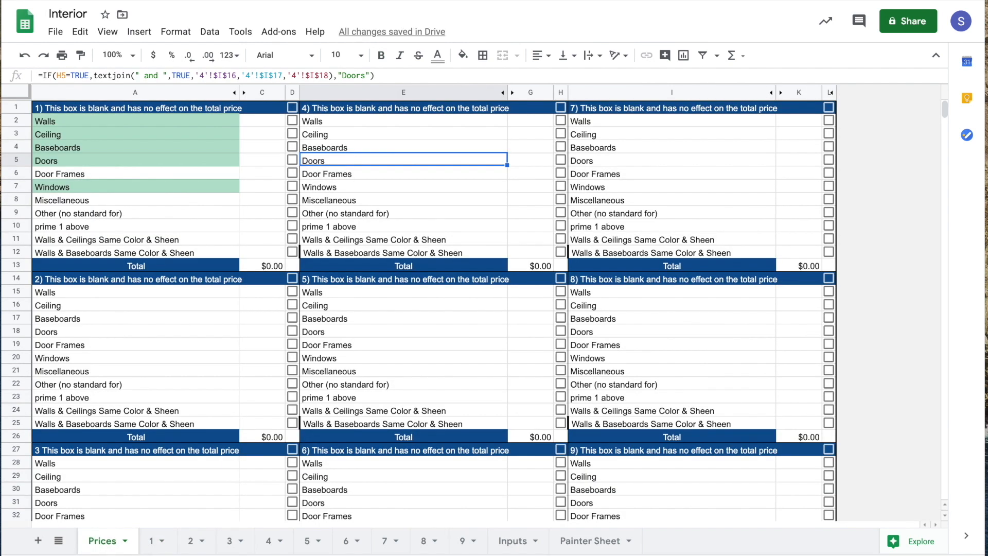
click(256, 267)
scroll(329, 293, down, 5)
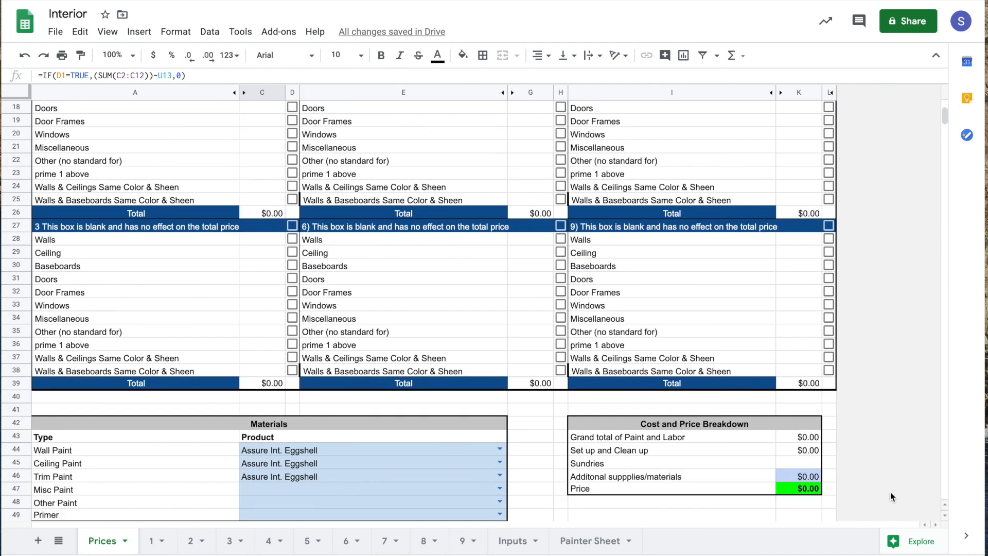
click(814, 490)
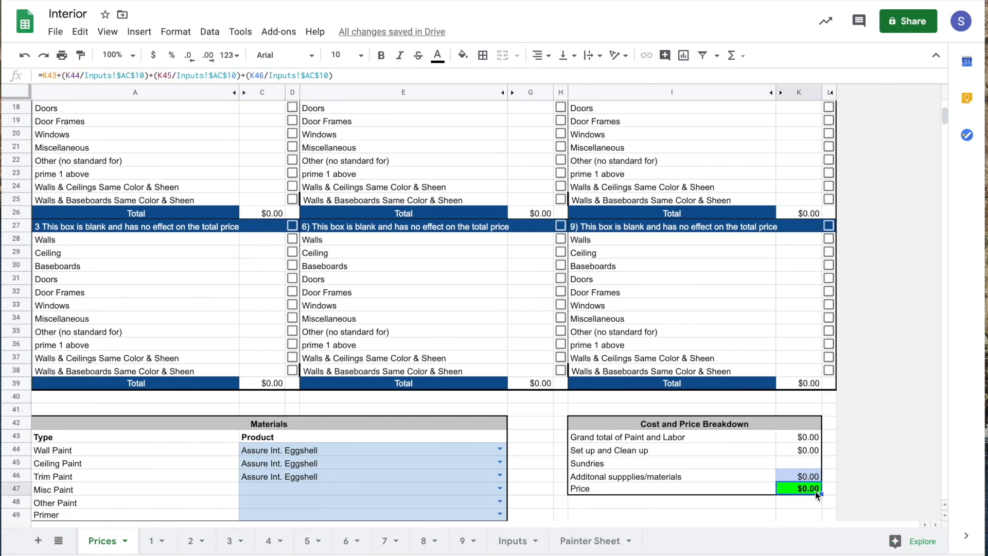
Step: Set the wall, ceiling and trim paint products in the Materials table to Pro Mar 200
click(500, 449)
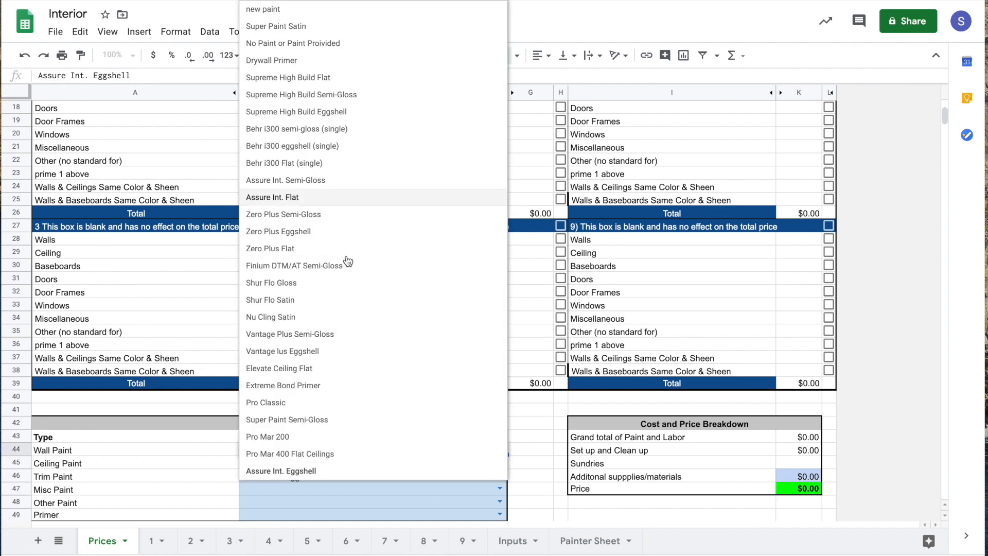
click(336, 436)
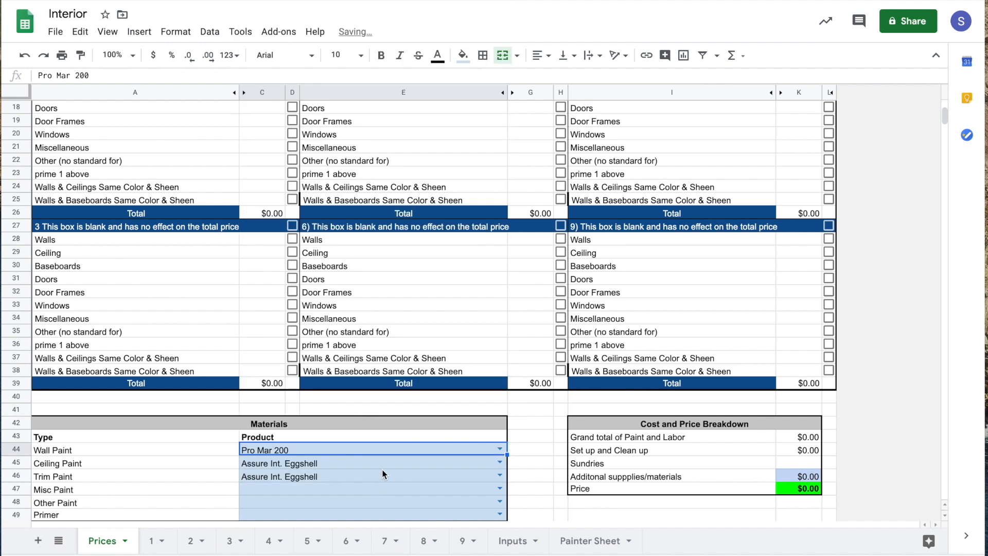
click(499, 462)
click(448, 436)
click(496, 471)
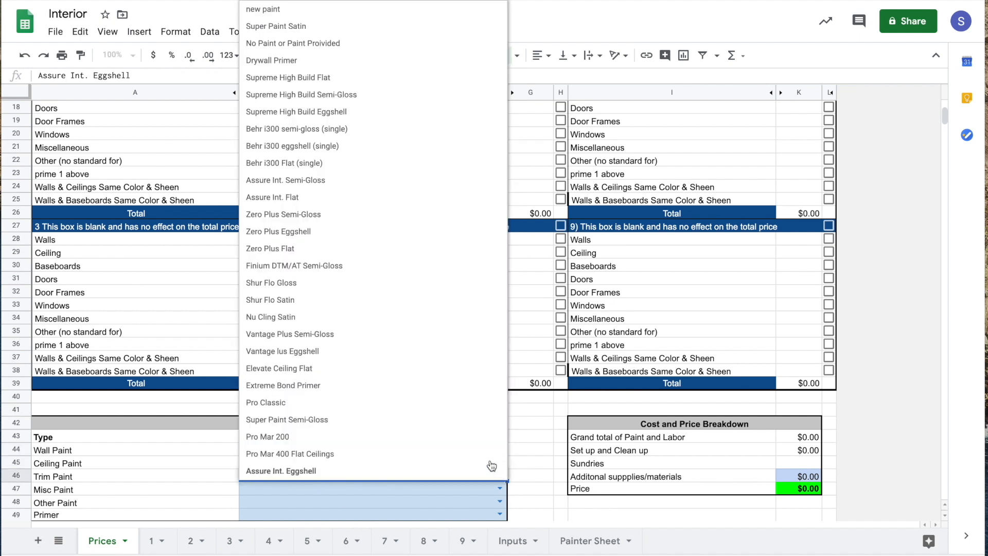
click(490, 436)
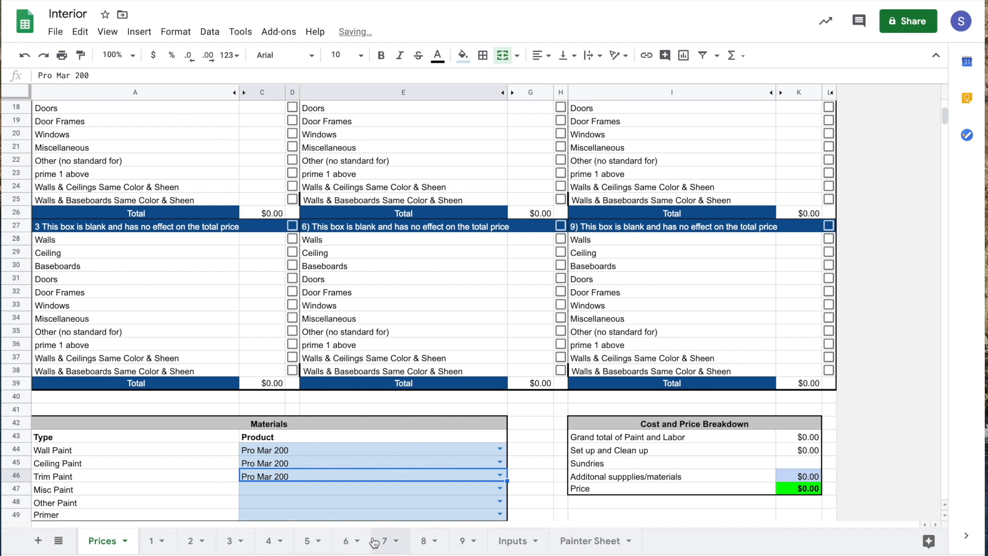
Step: Activate area 1 for the Master Bedroom and tick its Walls, Ceiling and Baseboards items
scroll(463, 403, up, 3)
scroll(463, 403, up, 2)
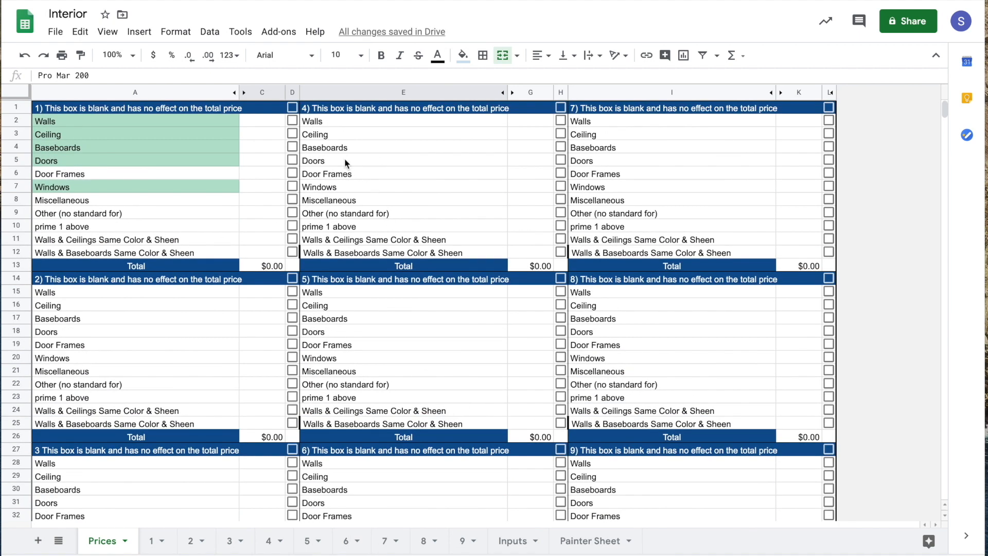
click(292, 107)
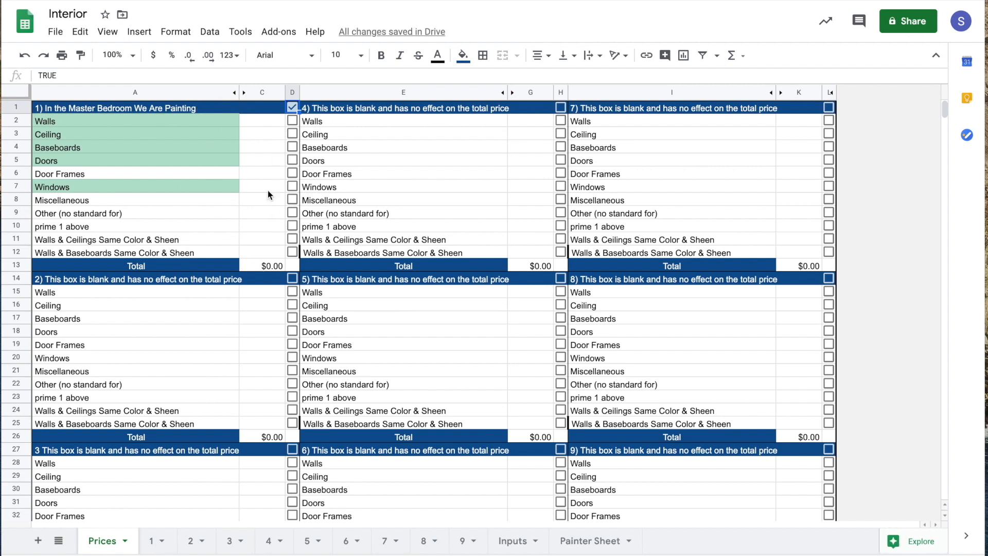
click(291, 121)
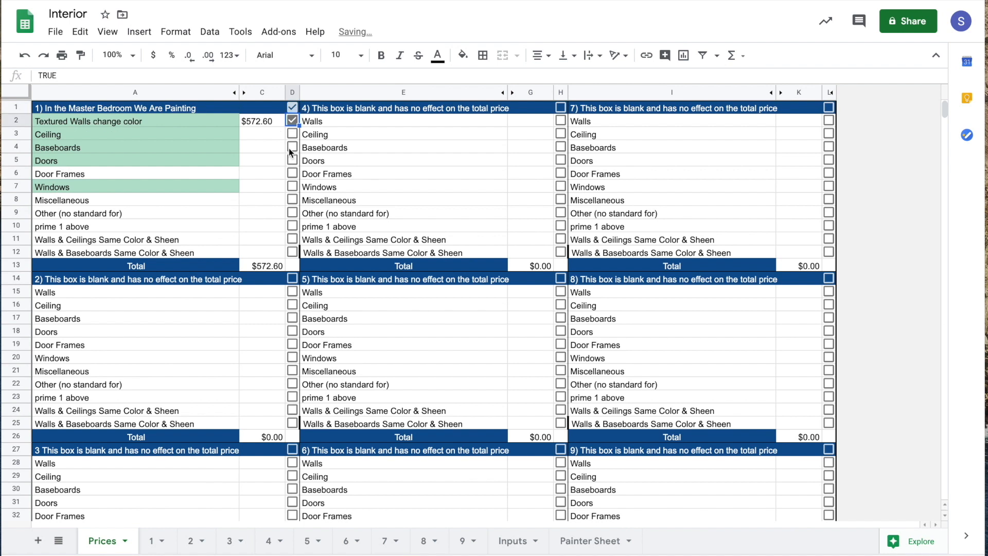
click(292, 134)
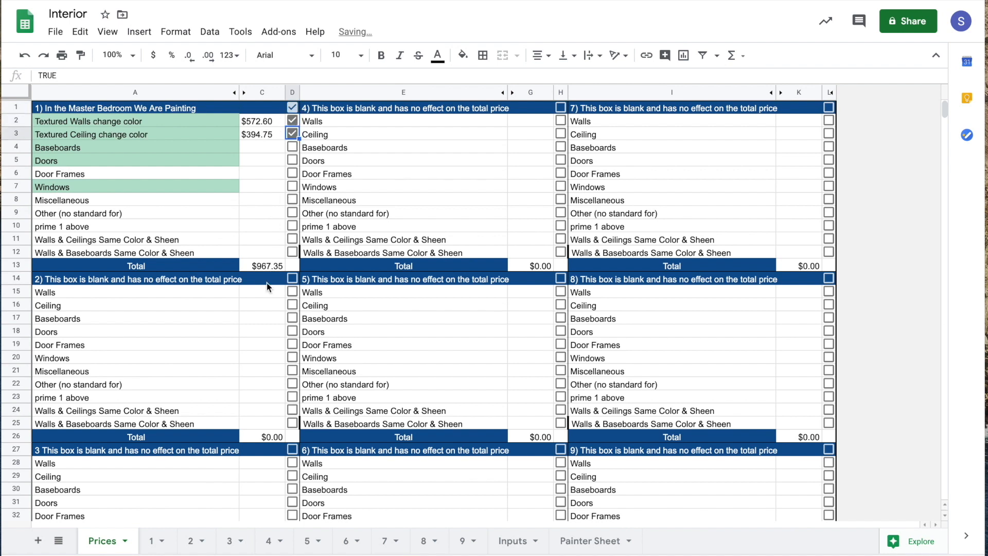
click(292, 147)
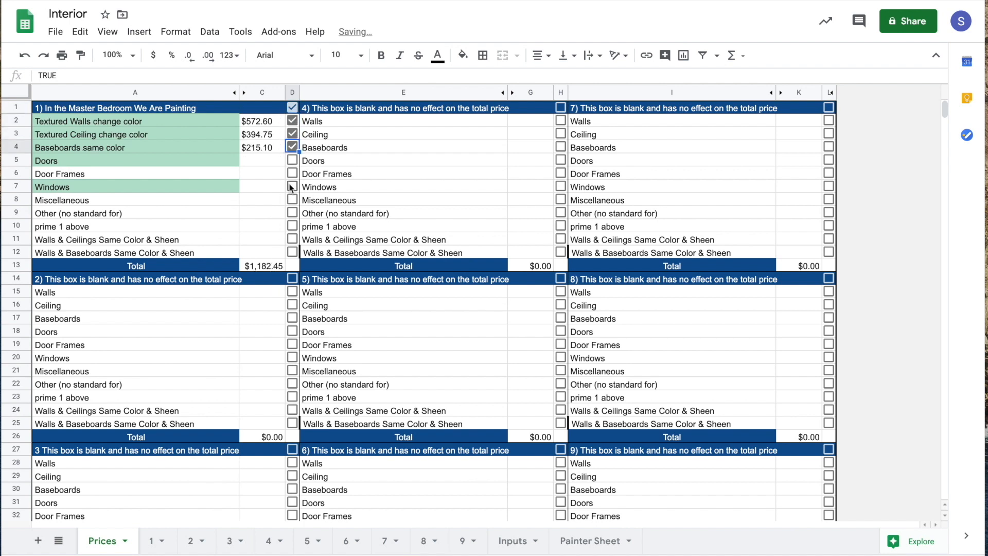
Step: Remove Baseboards from area 1 and compare the ceiling price with and without Walls, leaving Walls ticked
click(292, 122)
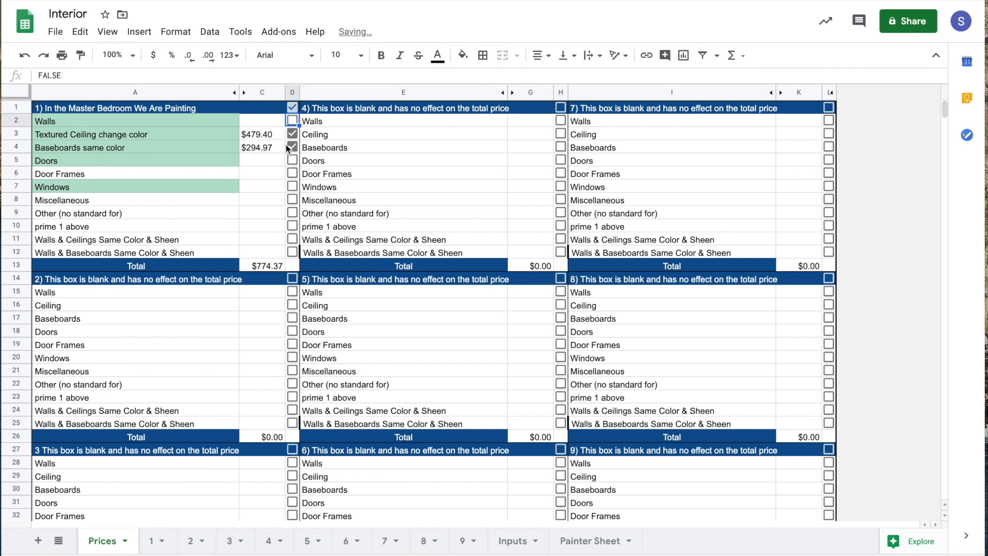
click(292, 148)
click(292, 121)
click(292, 120)
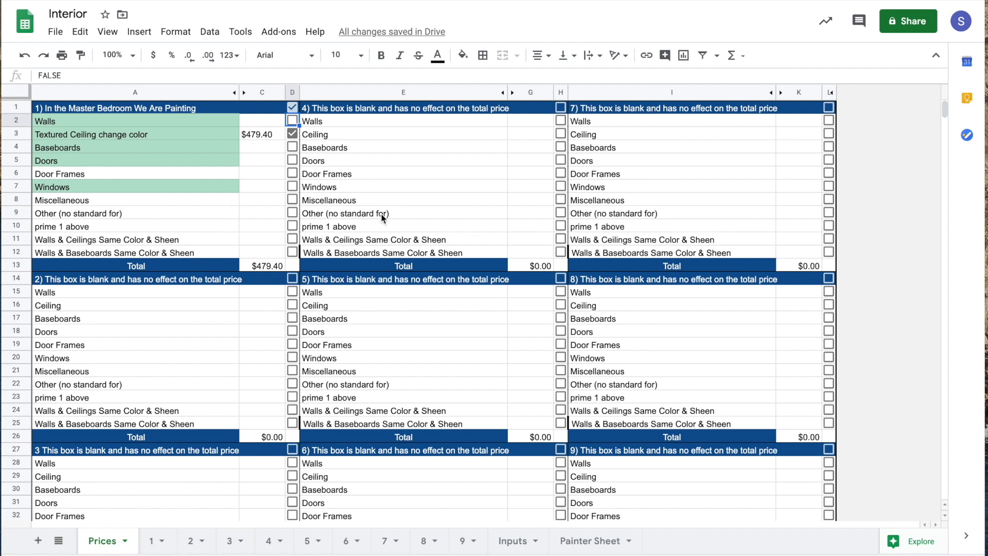
click(292, 120)
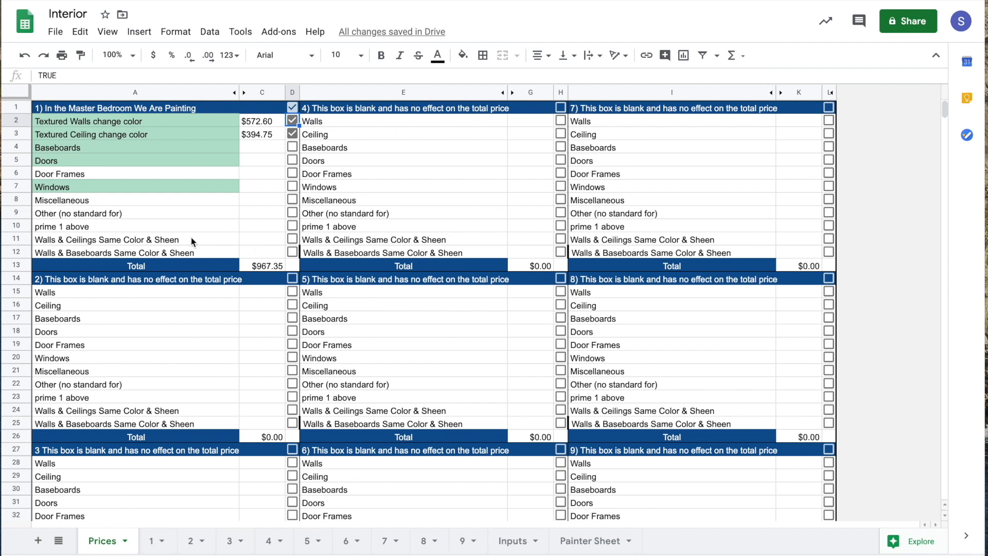
Step: Try area 1's Walls & Ceilings Same Color & Sheen option on and off, and check the Cost and Price Breakdown
click(291, 240)
click(292, 239)
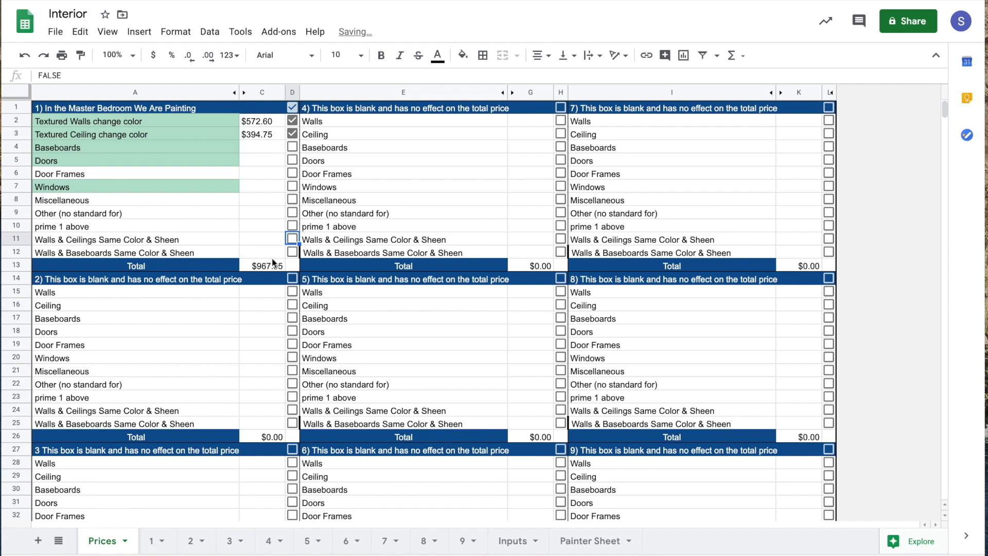
scroll(523, 241, down, 6)
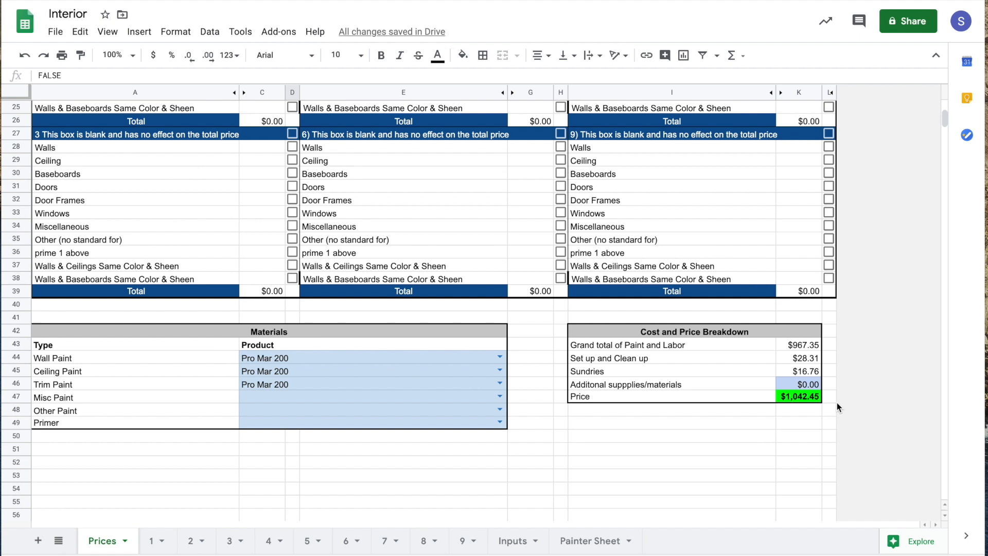
Step: Inspect the Price formula in the Cost and Price Breakdown and reveal the hidden calculation columns after column L
click(797, 397)
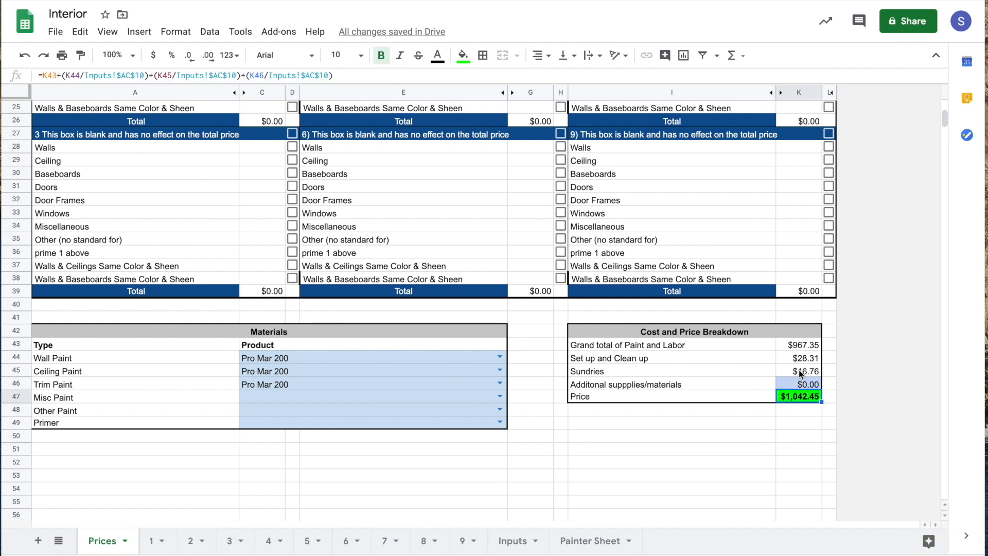
scroll(799, 381, up, 6)
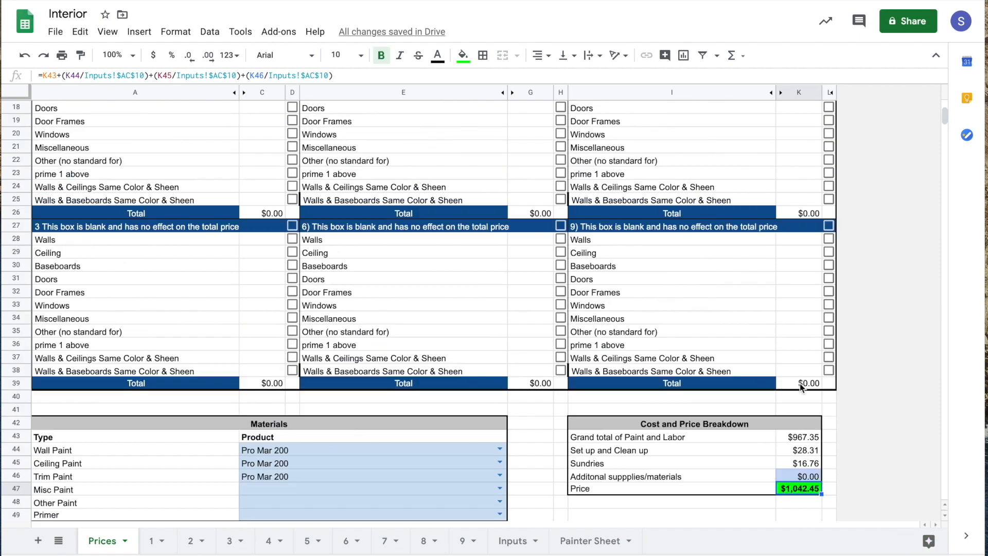
click(833, 93)
scroll(815, 181, right, 10)
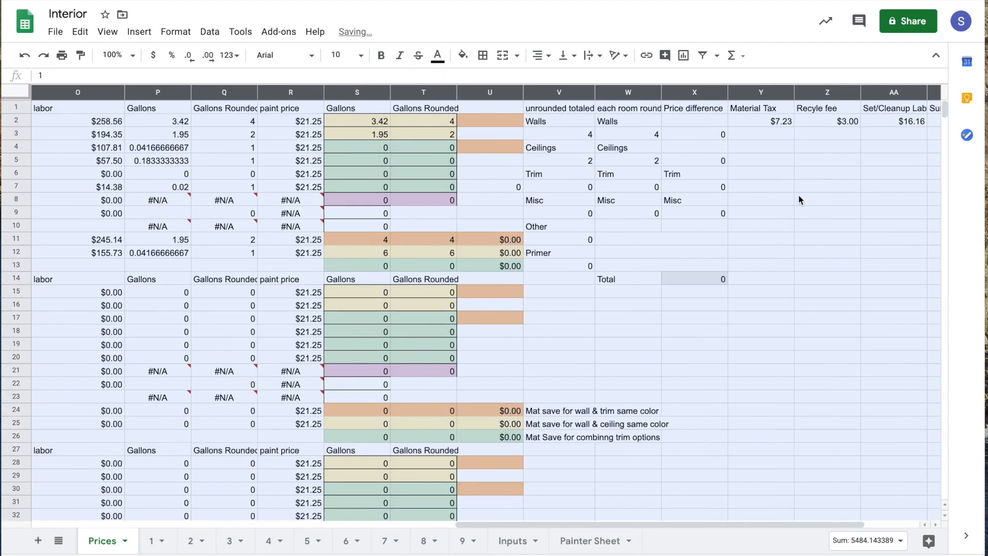
scroll(799, 196, left, 3)
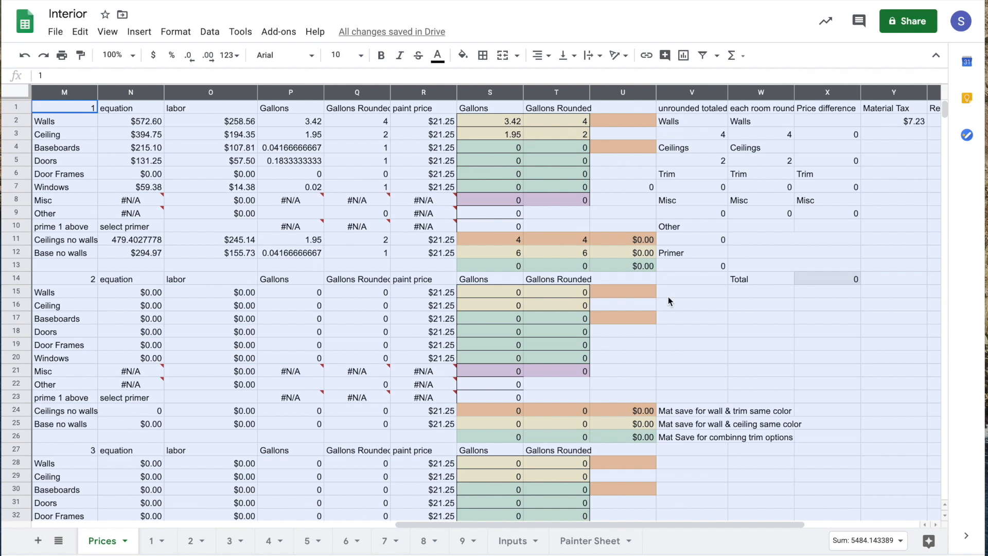
scroll(668, 296, left, 2)
Step: Examine area 1's doors labor formula and the gallons formulas for Doors, Door Frames, Windows and Misc
click(283, 164)
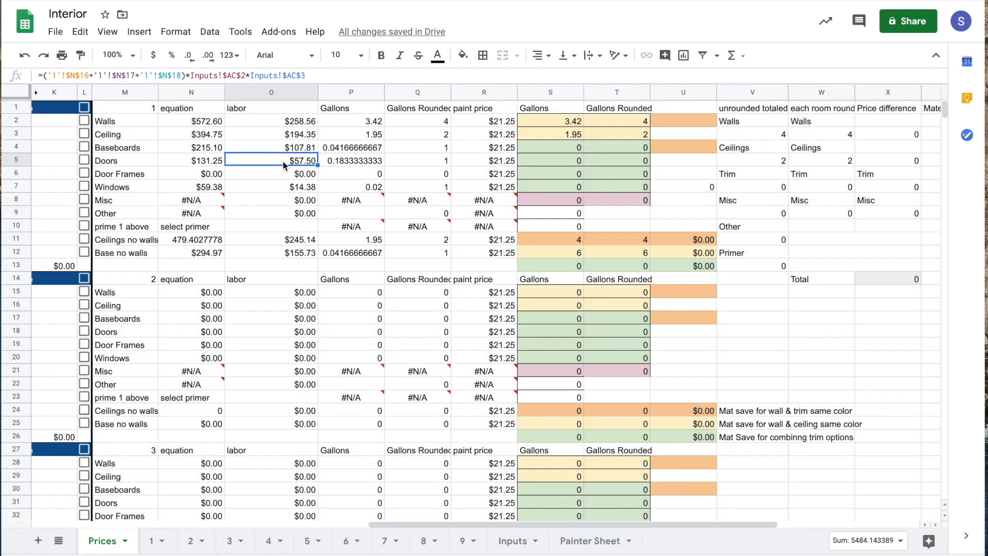
click(351, 173)
scroll(351, 173, left, 5)
key(Up)
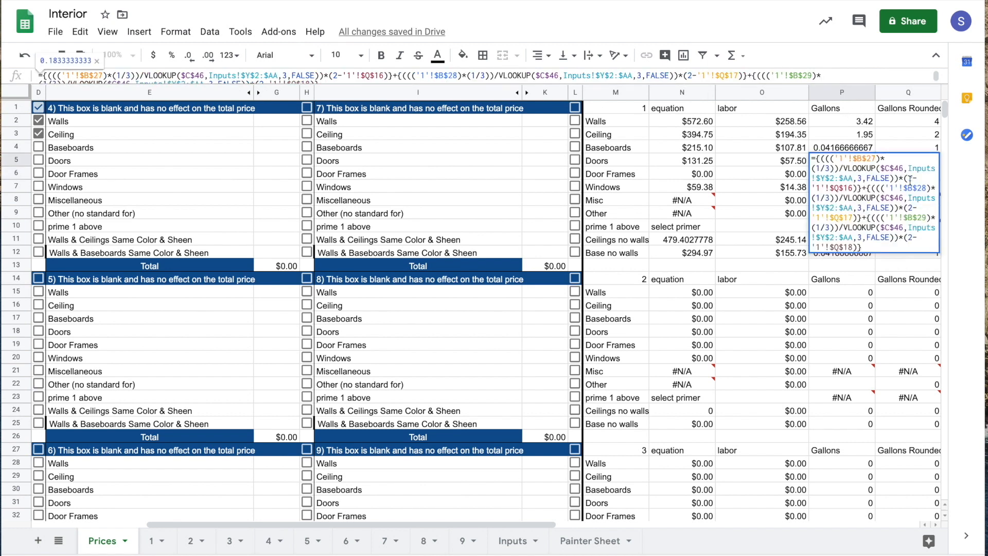
key(Return)
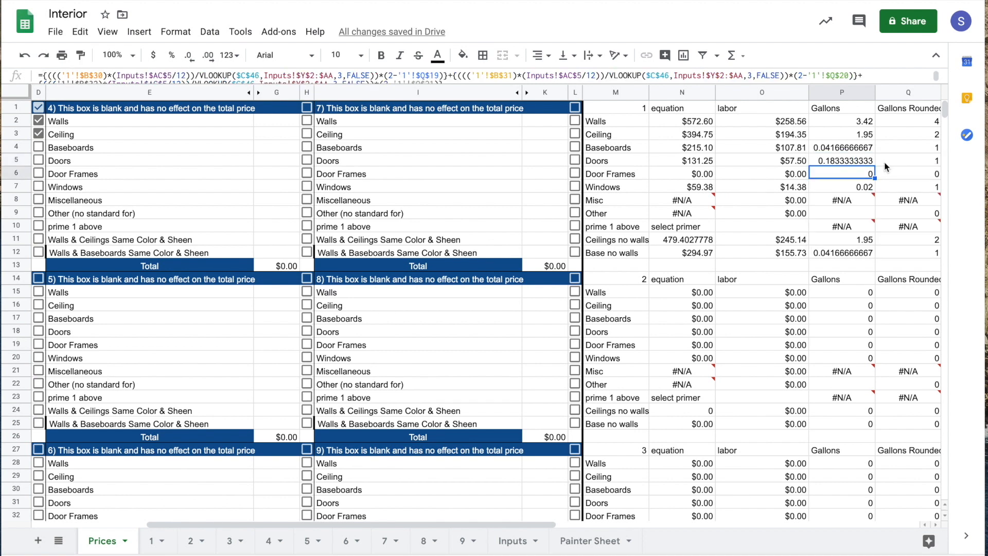
click(848, 187)
click(852, 174)
click(857, 203)
click(862, 175)
scroll(819, 156, left, 5)
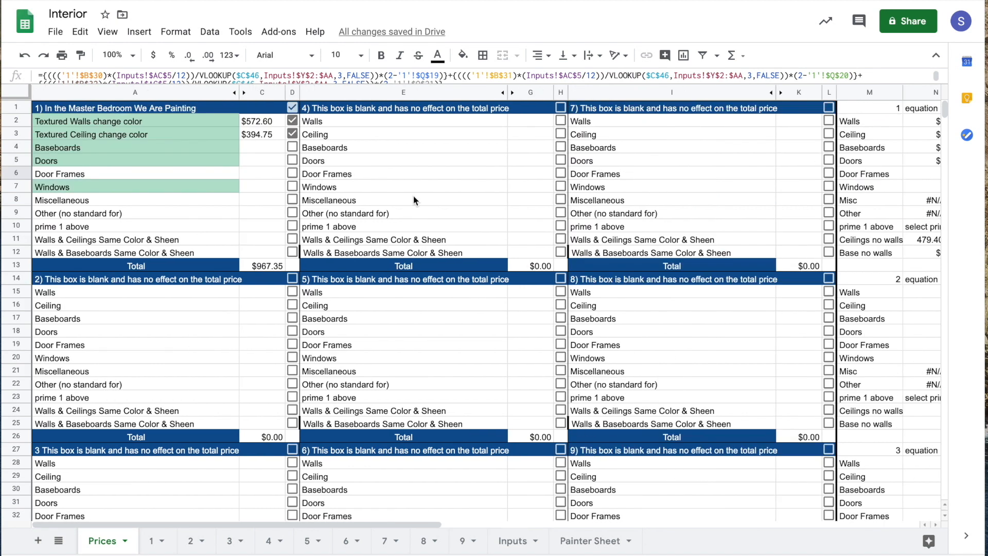
Step: Clear the Master Bedroom's ceiling perimeter entries, then untick Walls in area 1 and check the ceiling price cell
click(153, 540)
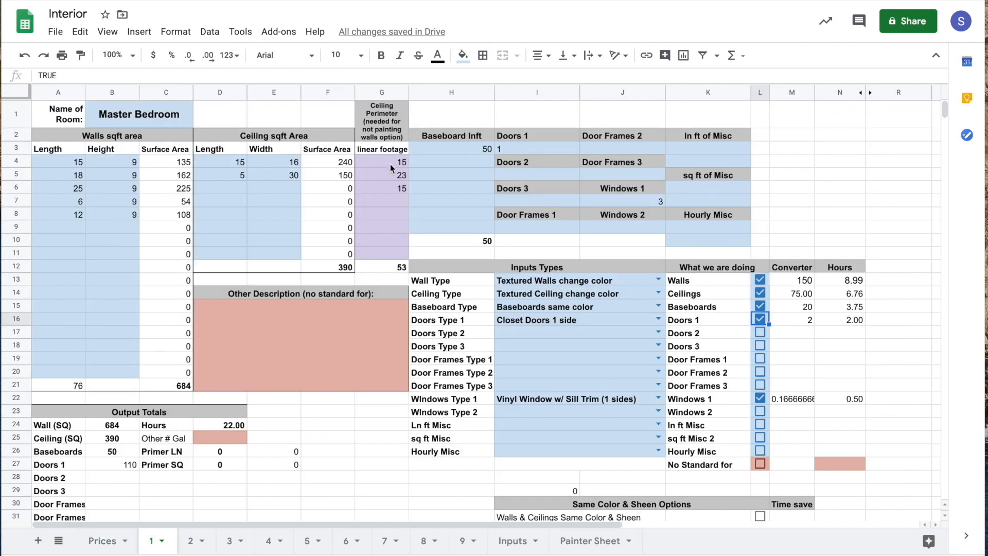
drag(391, 164, 390, 189)
key(Delete)
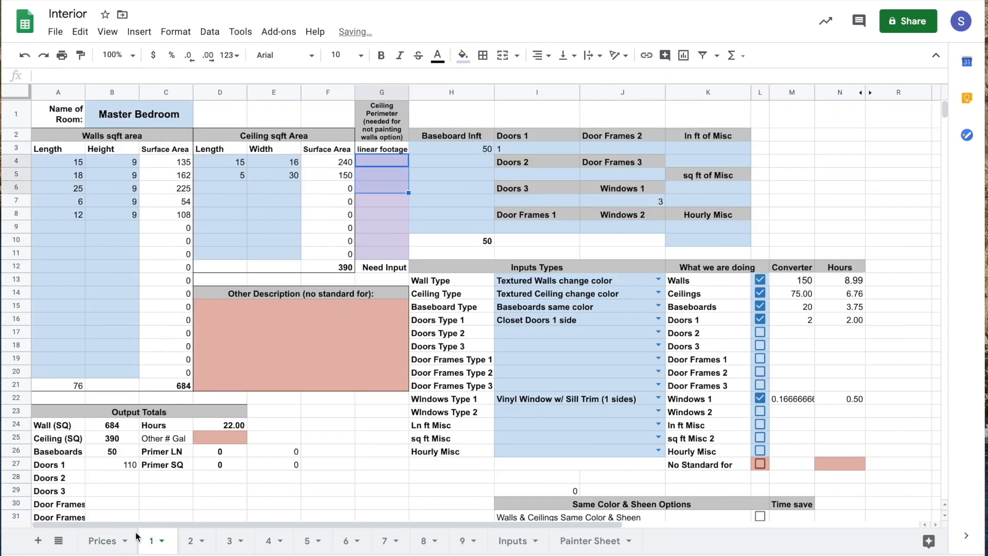
click(135, 539)
click(292, 122)
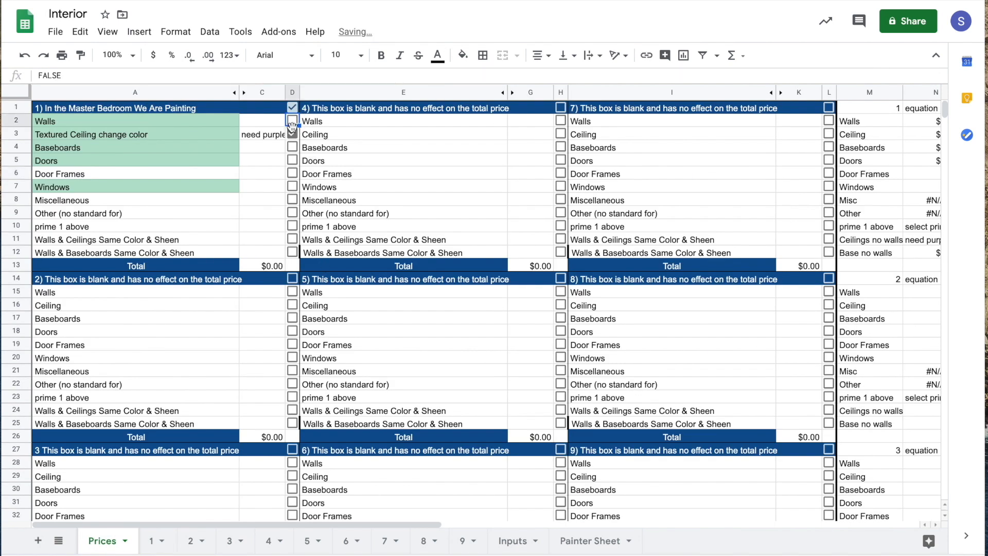
click(277, 134)
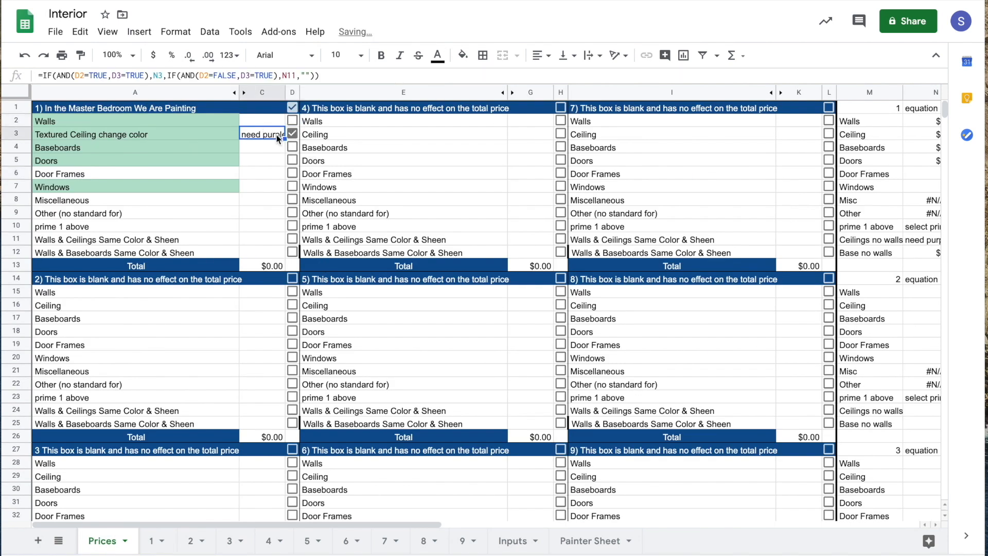
Step: Enter 300 as the ceiling perimeter linear footage for the Master Bedroom on sheet 1
click(154, 541)
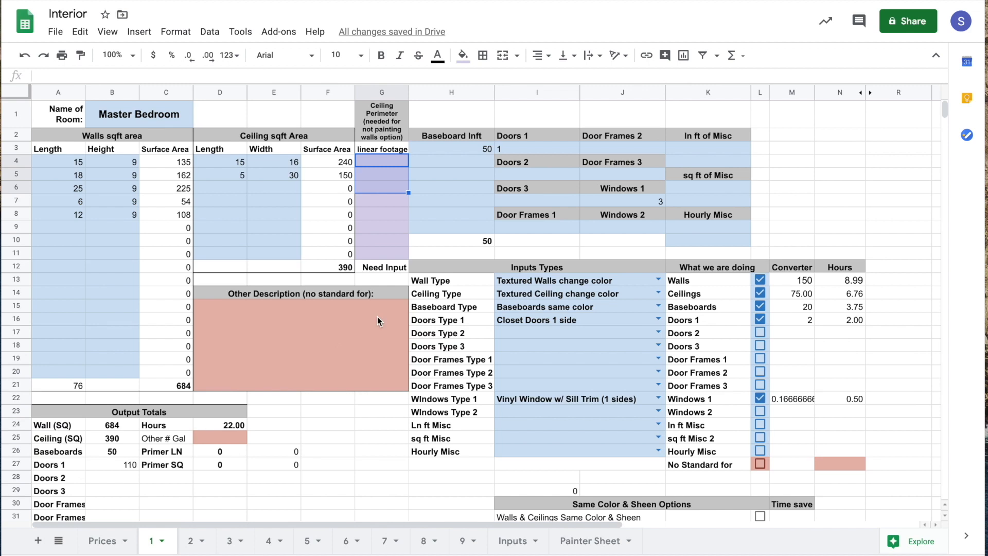
click(380, 162)
text(300)
key(Return)
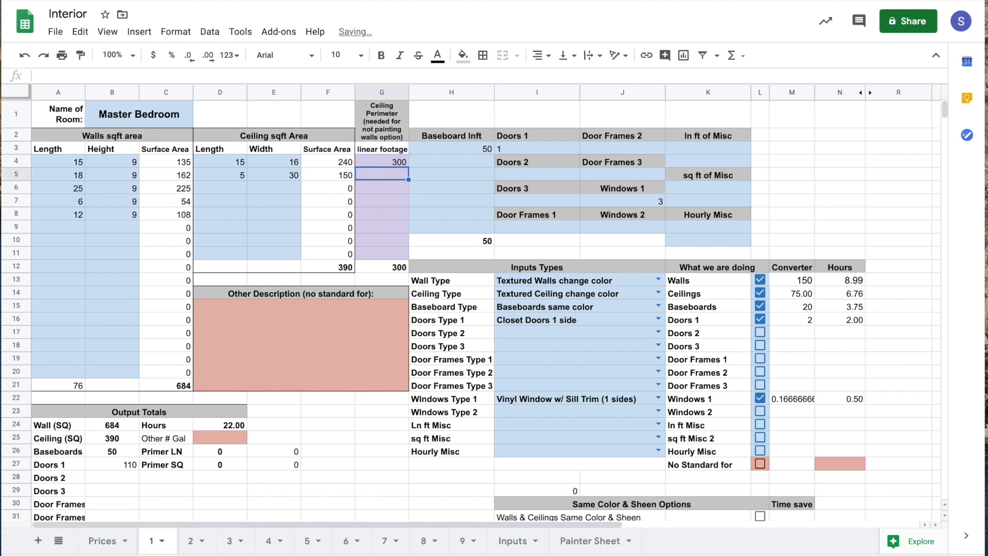
Step: Compare area 1's ceiling price on the Prices sheet with and without Walls, leaving Walls ticked
click(103, 541)
click(293, 121)
click(293, 121)
click(292, 121)
click(292, 121)
click(293, 121)
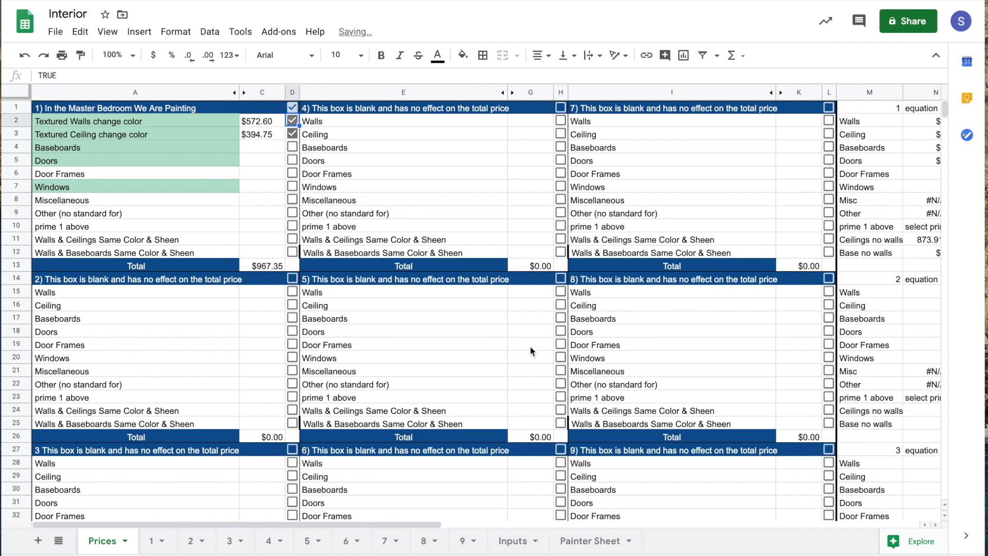
scroll(531, 347, down, 5)
scroll(420, 446, up, 5)
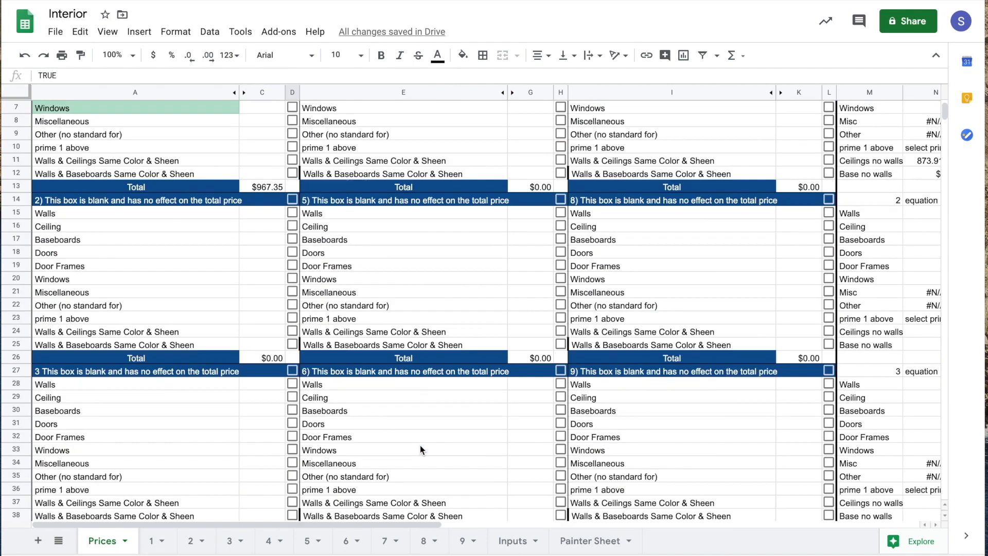
Step: Set the Master Bedroom's baseboard type to Baseboards change stain to paint, and check the "prime 1 above" price in area 1
click(162, 541)
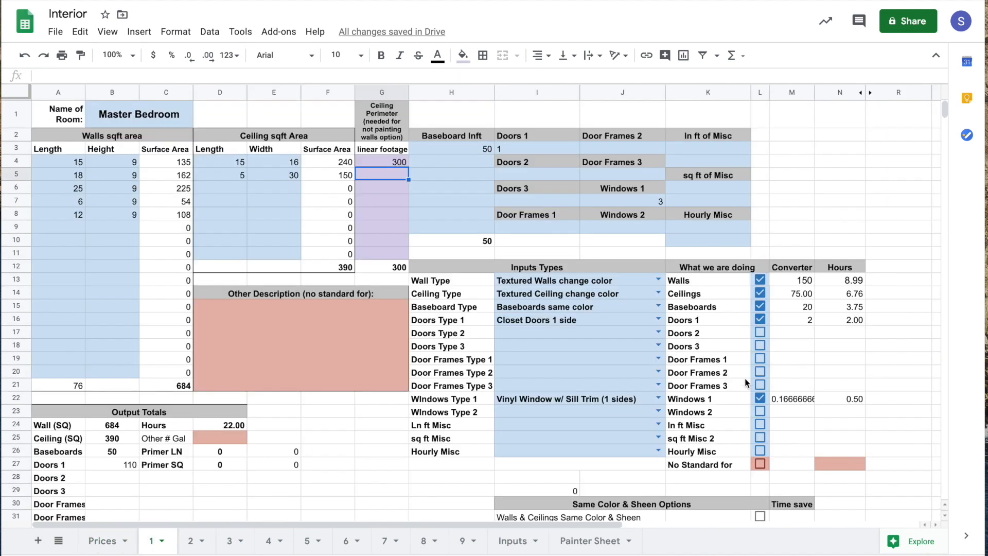
click(658, 306)
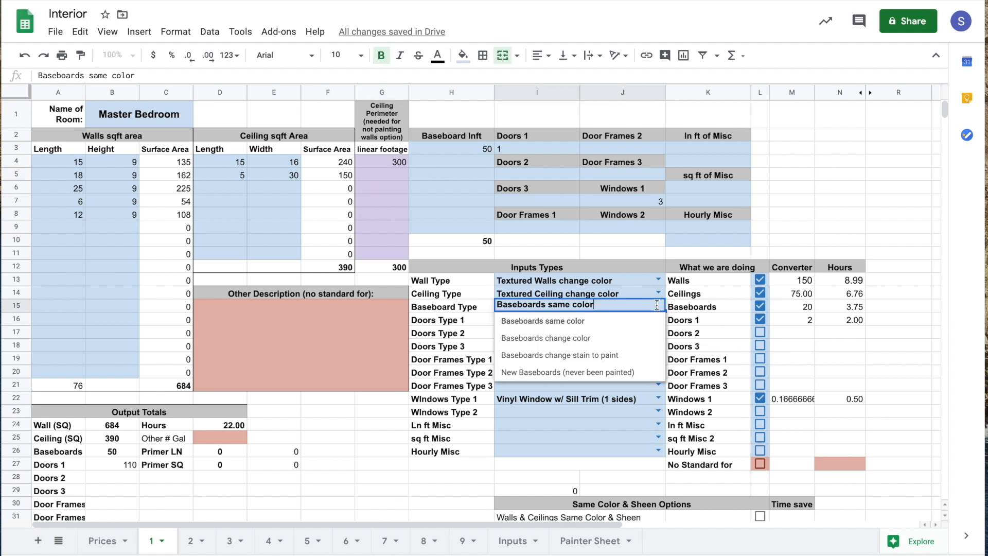
click(639, 360)
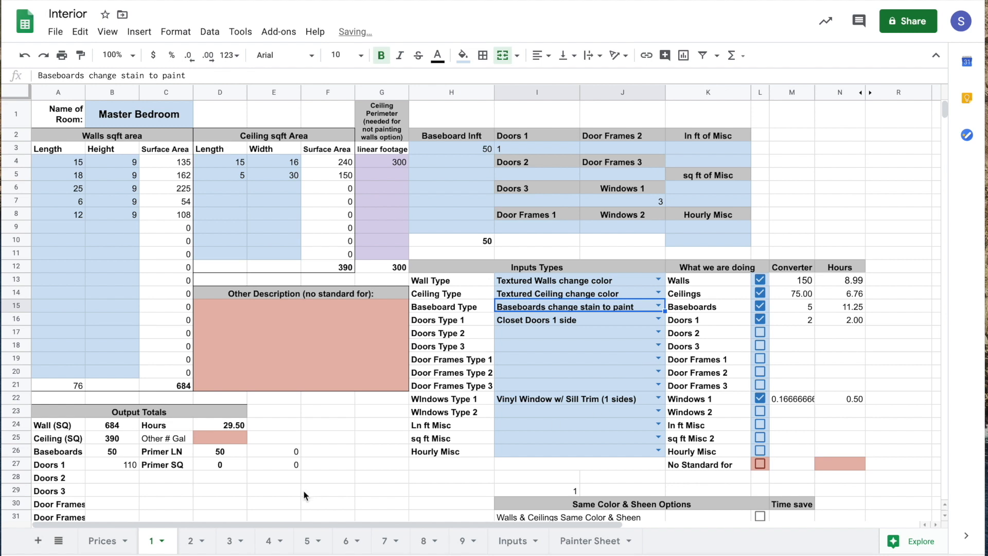
click(100, 540)
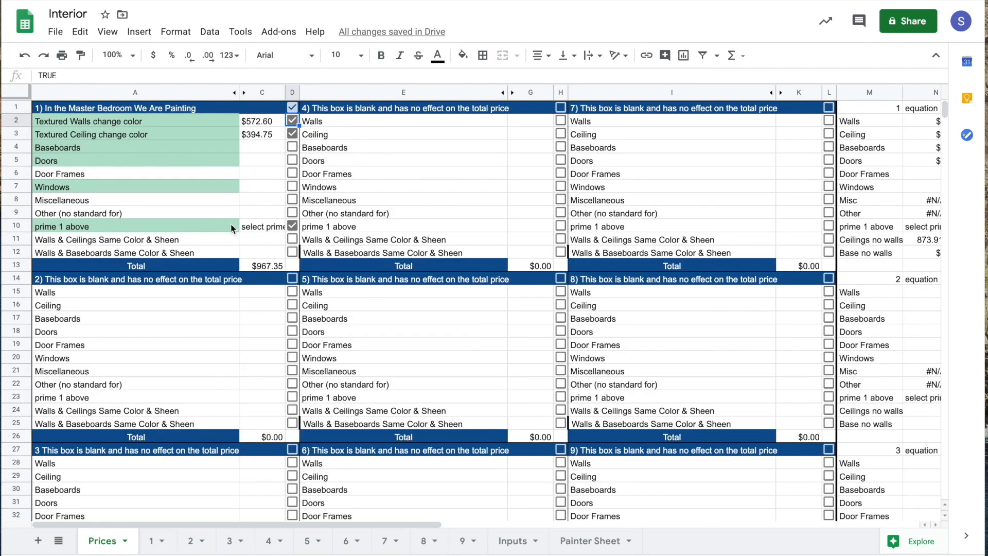
click(267, 227)
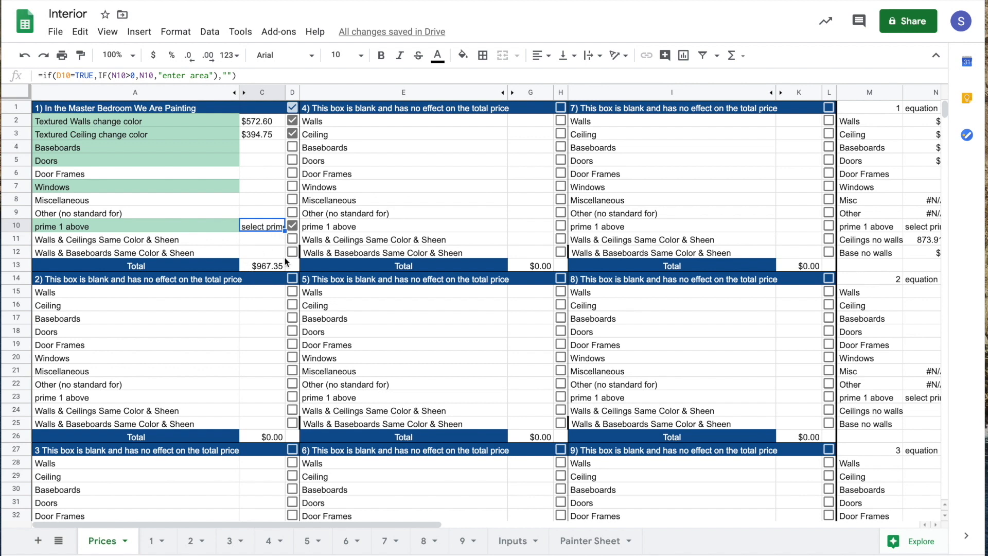
Step: Set the Primer product in the Materials table to Extreme Bond Primer and check area 1's priming item
scroll(286, 261, down, 10)
click(499, 343)
scroll(360, 442, down, 5)
scroll(340, 427, up, 3)
click(320, 430)
scroll(374, 284, up, 2)
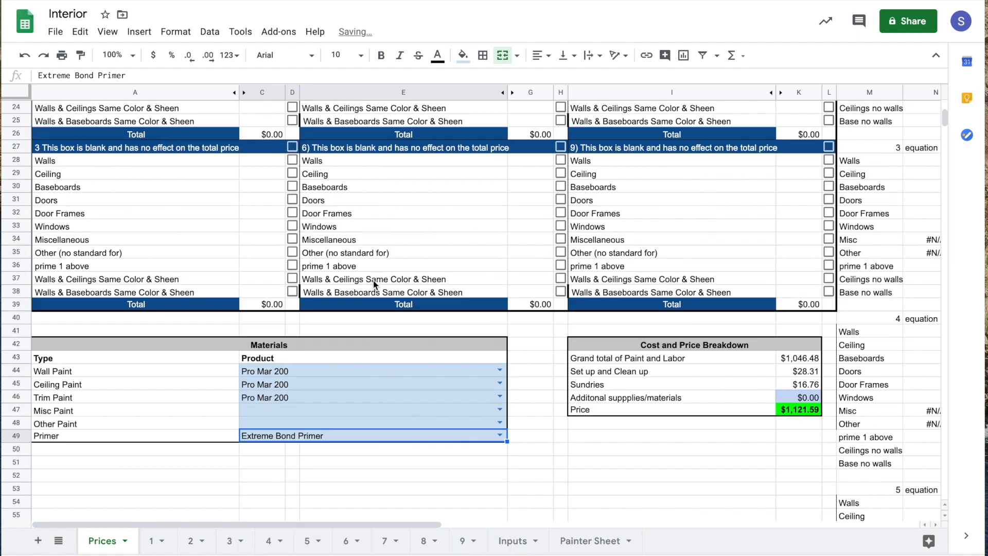
scroll(373, 282, up, 7)
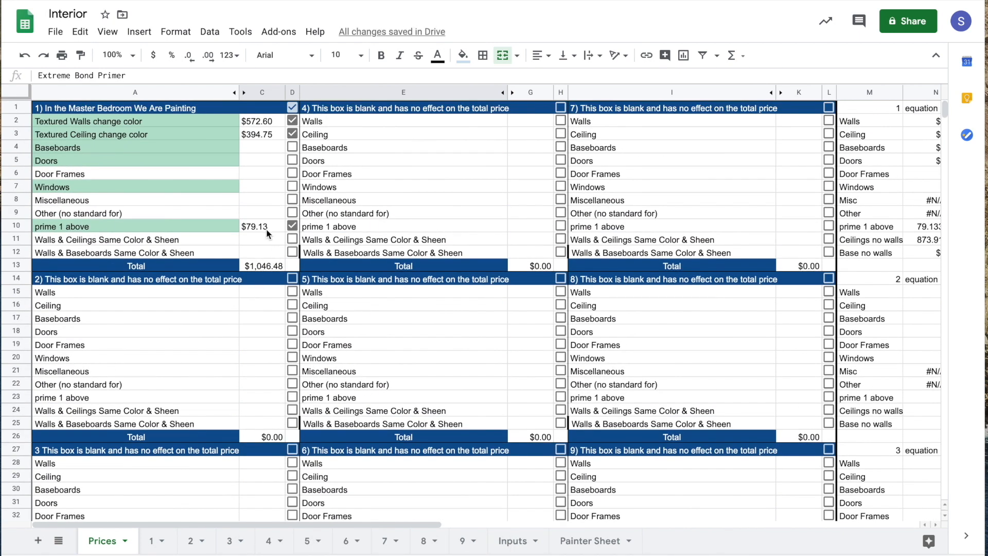
click(299, 227)
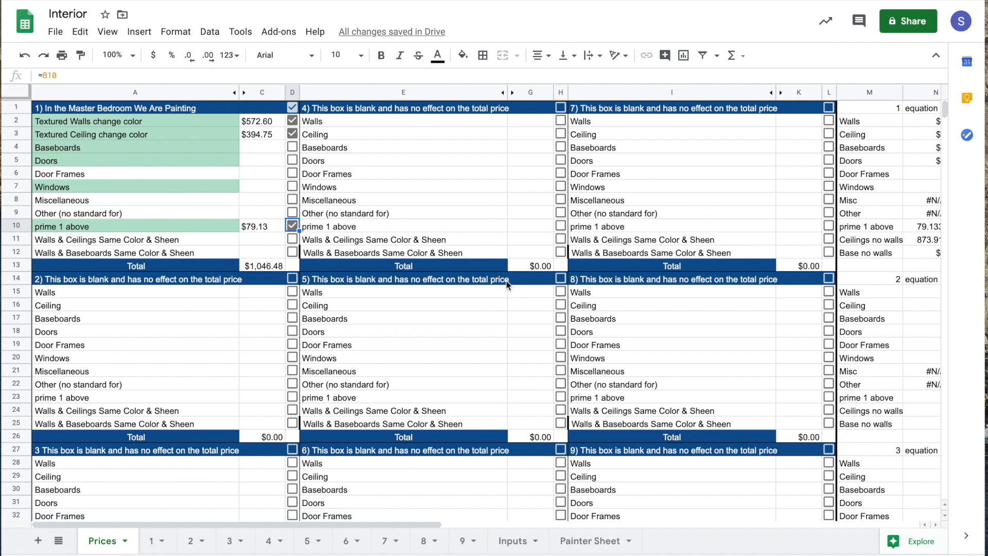
Step: Review the Prices sheet and inspect the Total formulas of areas 1, 4, 5 and 8
scroll(548, 280, down, 1)
scroll(555, 283, up, 1)
scroll(667, 261, down, 4)
scroll(667, 260, up, 4)
click(269, 268)
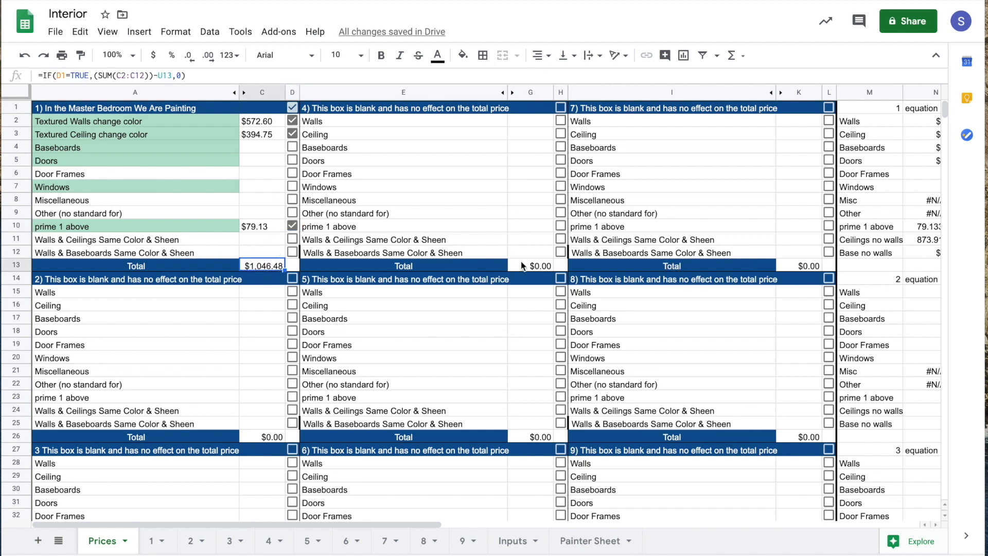
click(533, 266)
click(530, 437)
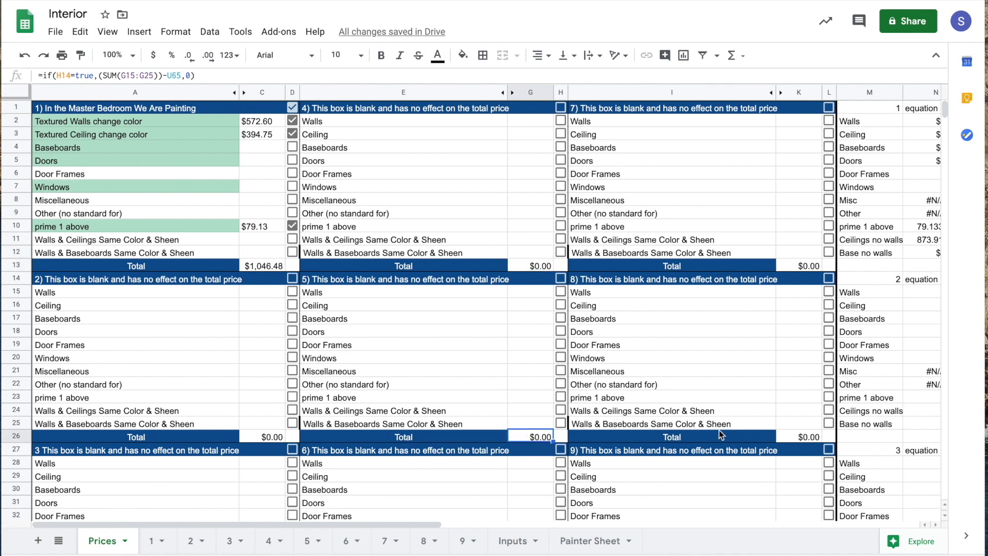
click(784, 440)
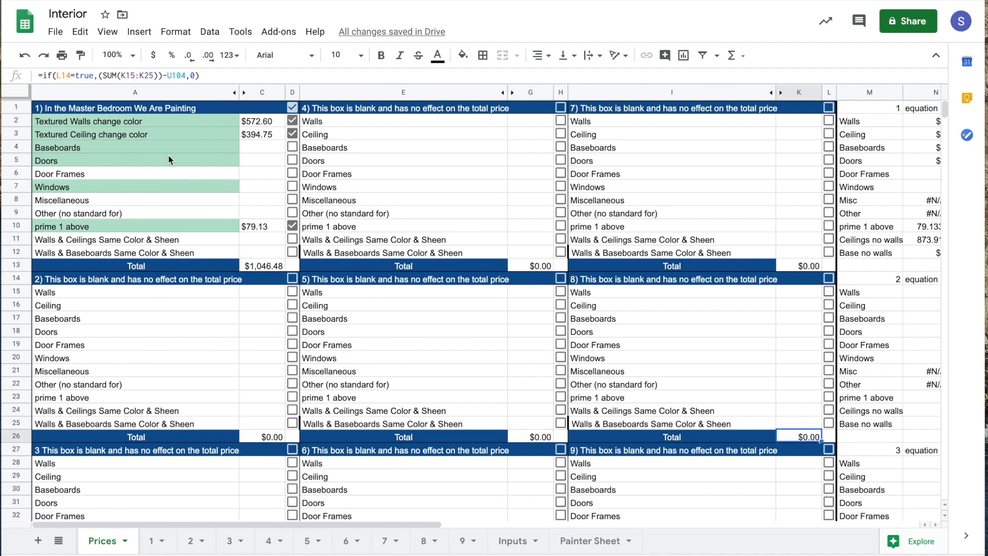
Step: Tick Doors and Baseboards in area 1 and check the Doors price formula
click(292, 160)
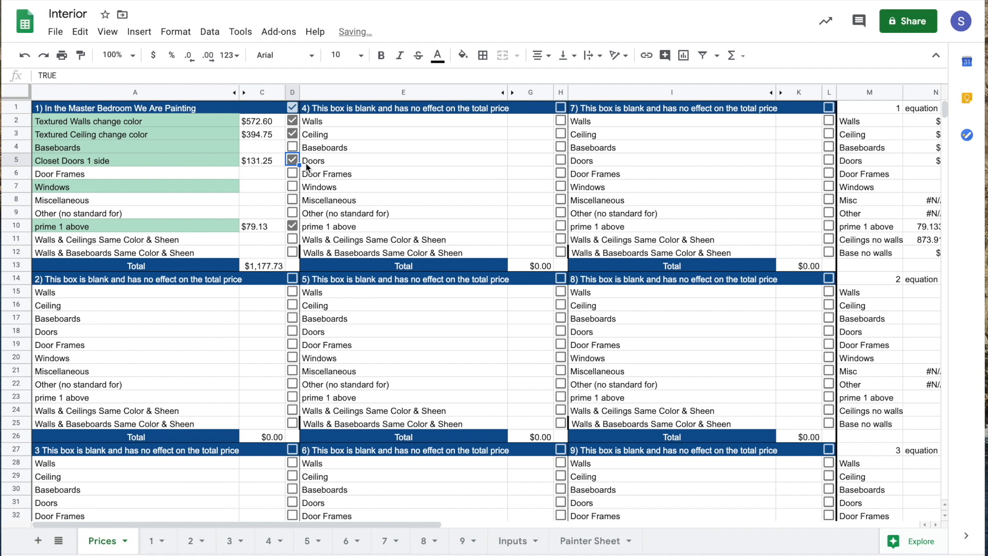
key(Left)
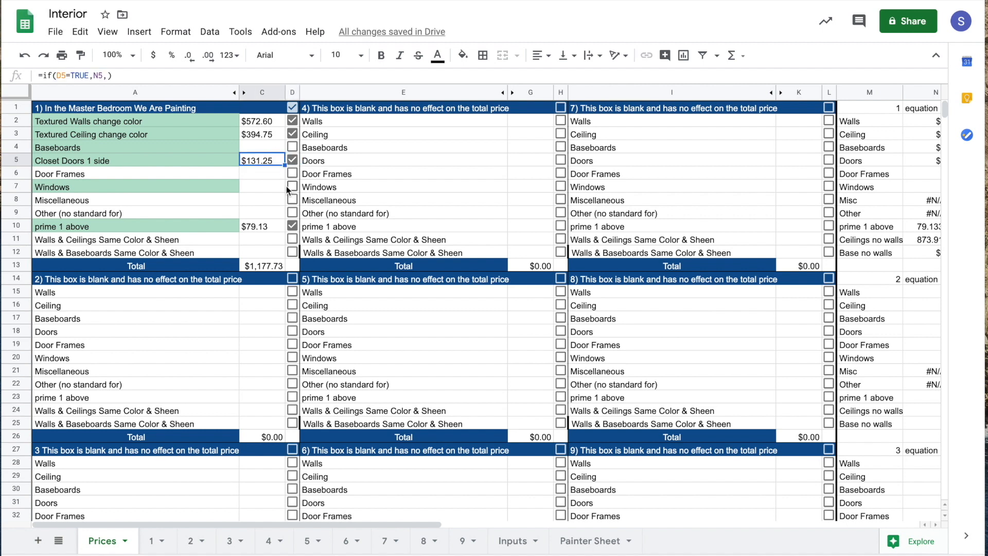
click(293, 147)
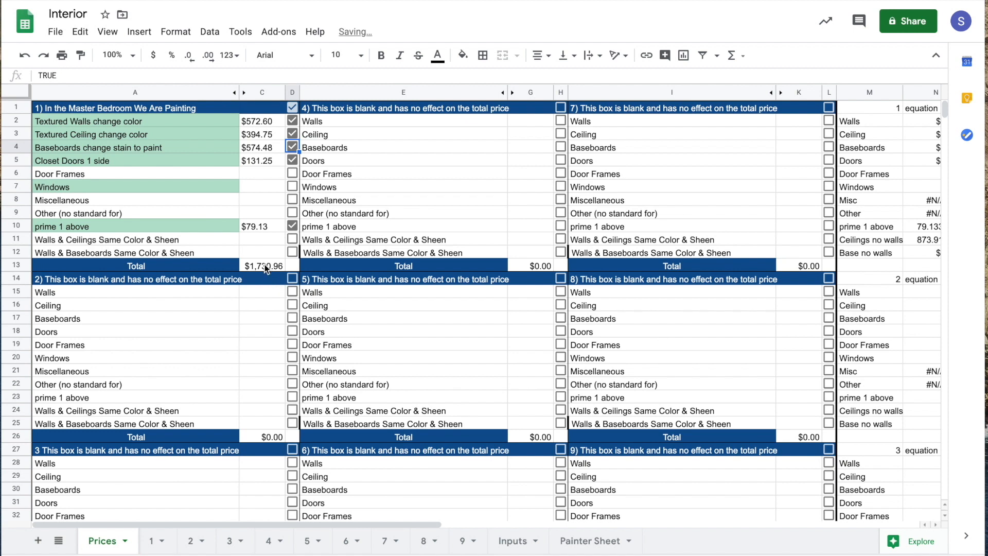
Step: Try different item combinations in area 1, unticking Ceiling, Baseboards and Doors so that only Walls stays ticked, and inspect the priming checkbox
click(292, 134)
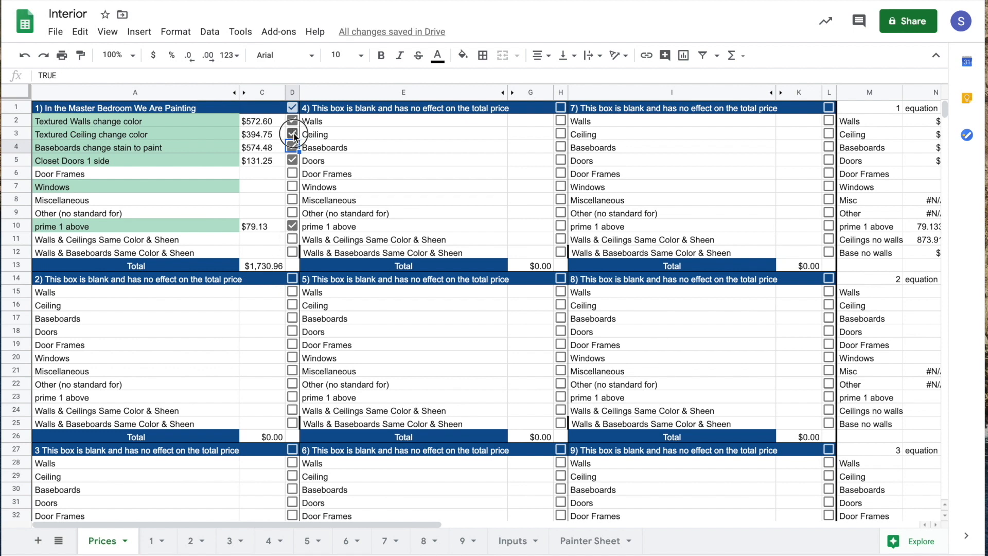
click(293, 149)
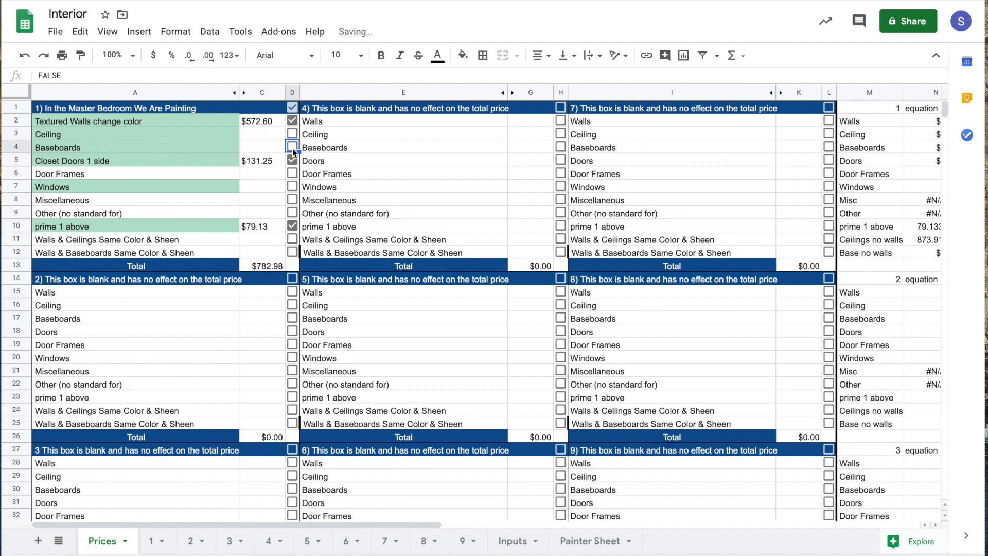
click(293, 148)
click(292, 160)
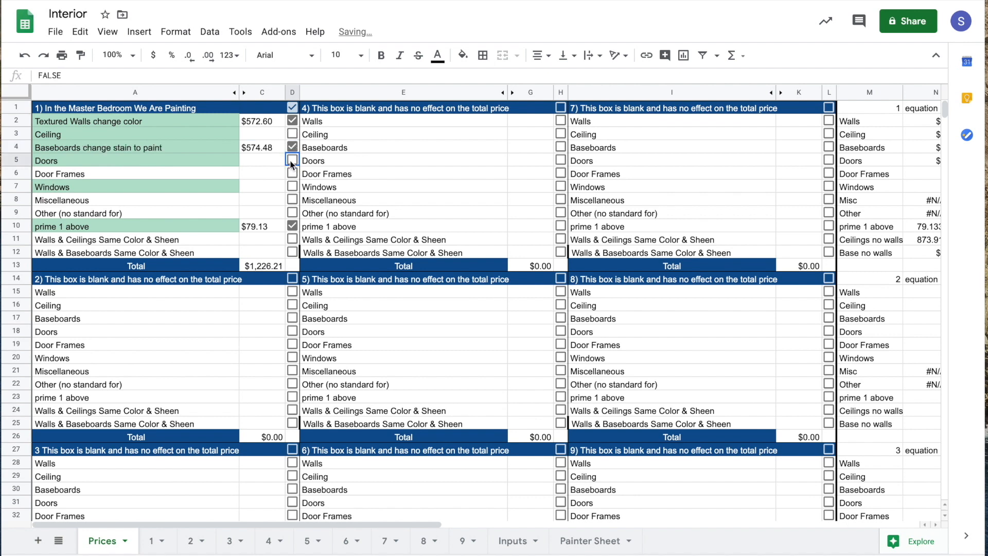
click(292, 230)
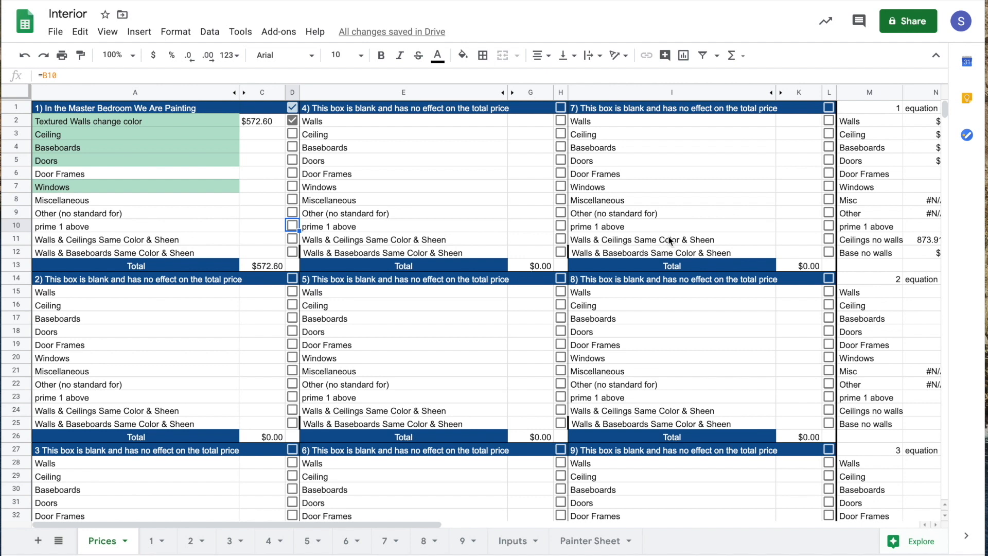
scroll(672, 237, down, 1)
scroll(672, 237, up, 1)
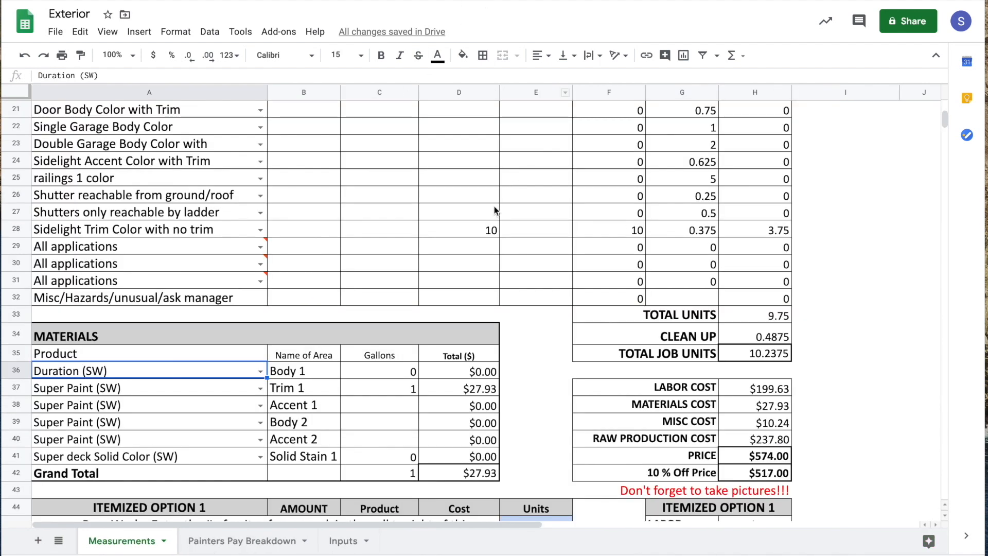
Step: Clear the Back quantity for Sidelight Trim Color with no trim in the exterior estimate's Application table
scroll(498, 194, up, 3)
click(466, 382)
key(Delete)
scroll(522, 300, up, 4)
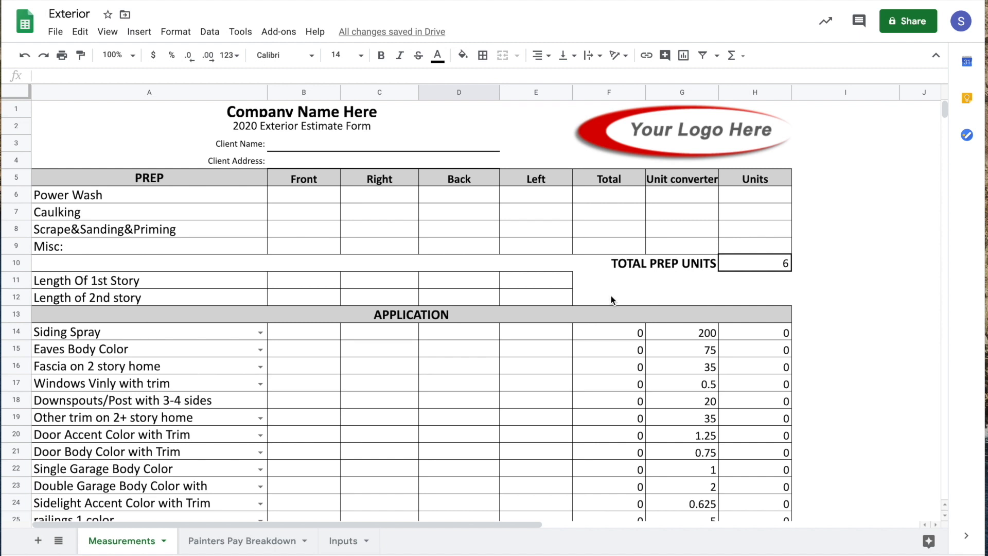
Step: Enter the Siding Spray amounts: 800 for Front, 700 for Right, 1200 for Back and 800 for Left
scroll(602, 303, down, 2)
click(260, 236)
key(Tab)
text(800)
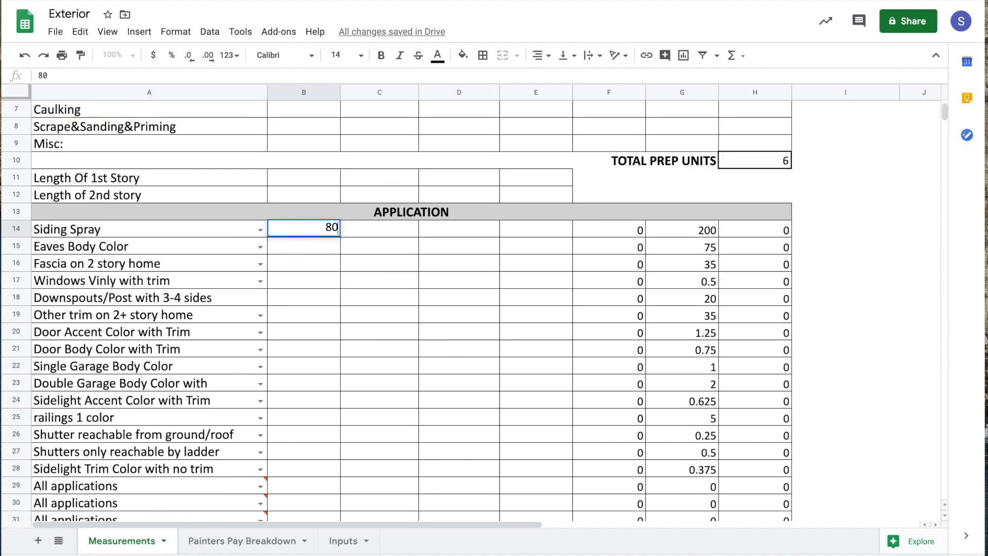
key(Tab)
text(70)
key(Tab)
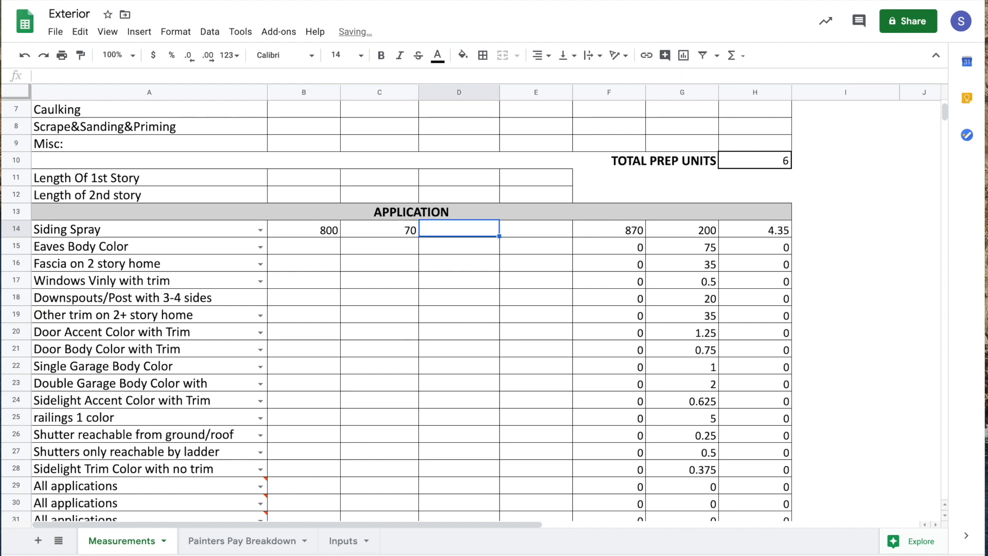
key(shift+Tab)
text(700)
key(Tab)
text(1200)
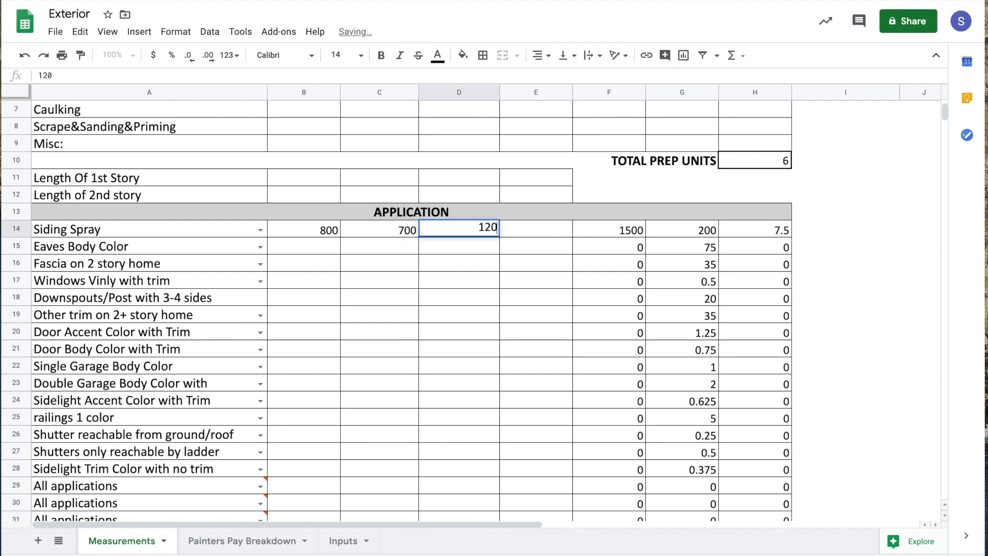
key(Tab)
text(800)
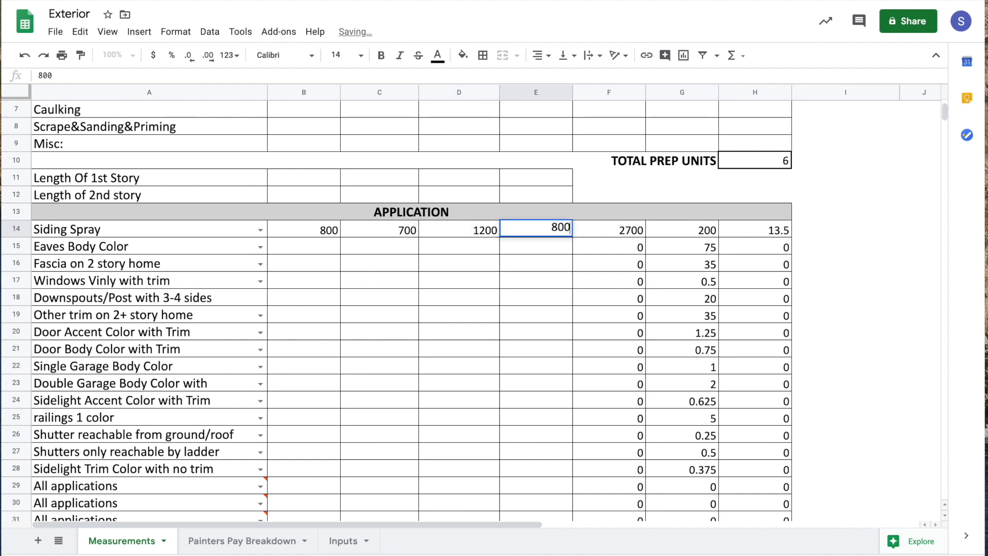
key(Tab)
Step: Change the siding application in row 14 to Siding Spray w/light backroll
scroll(552, 301, down, 1)
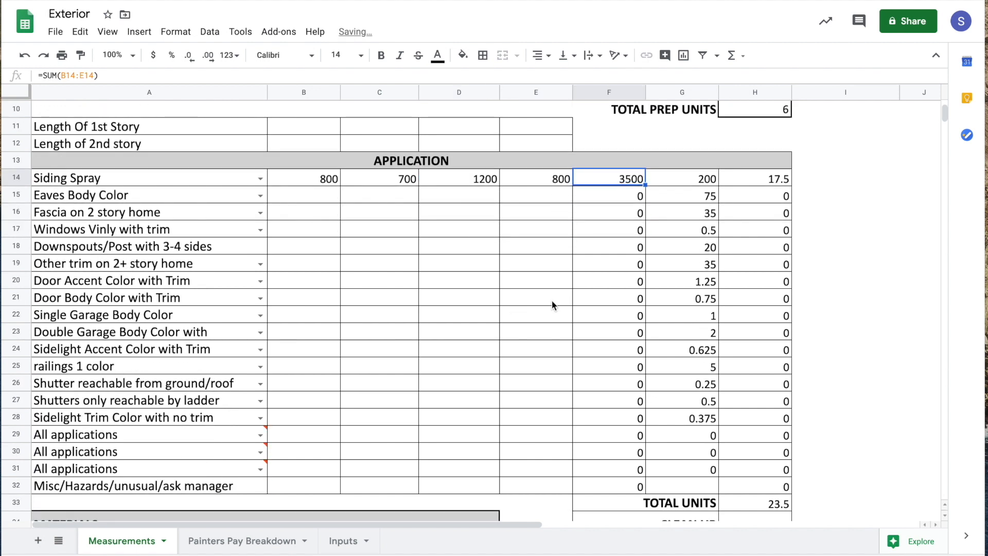
click(261, 177)
click(203, 214)
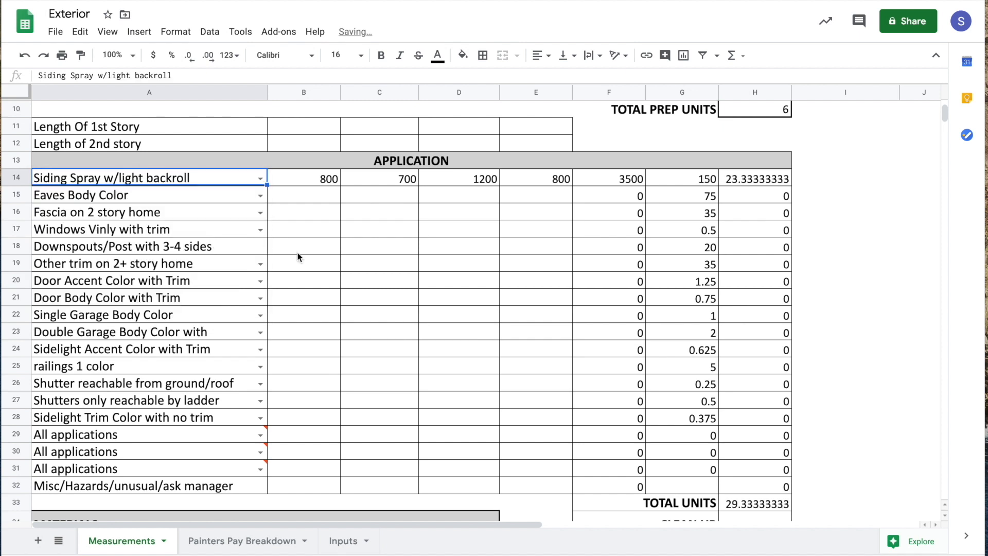
scroll(450, 271, up, 3)
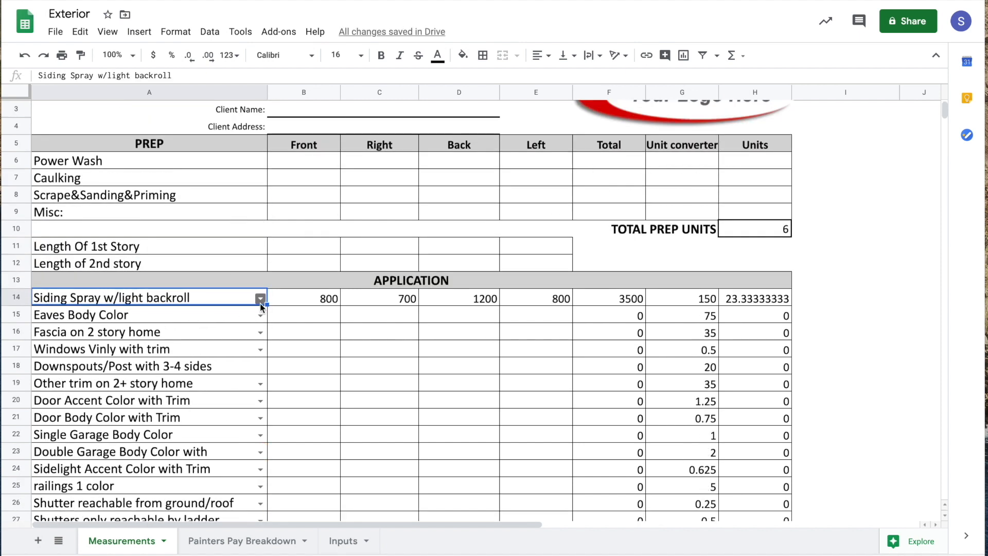
Step: Set the Body 1 product in the Materials table to Super Paint (SW) and inspect the Price formula
scroll(260, 306, down, 10)
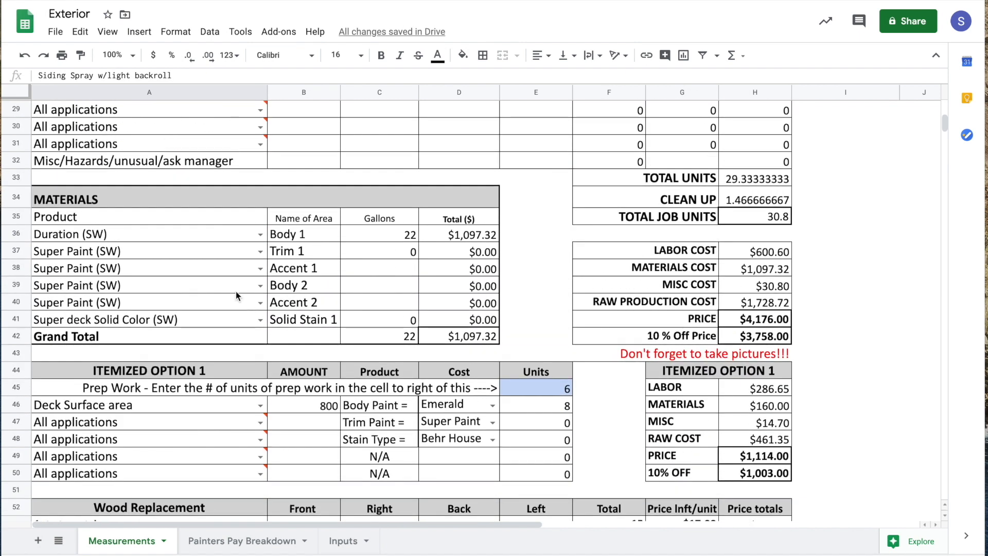
click(260, 235)
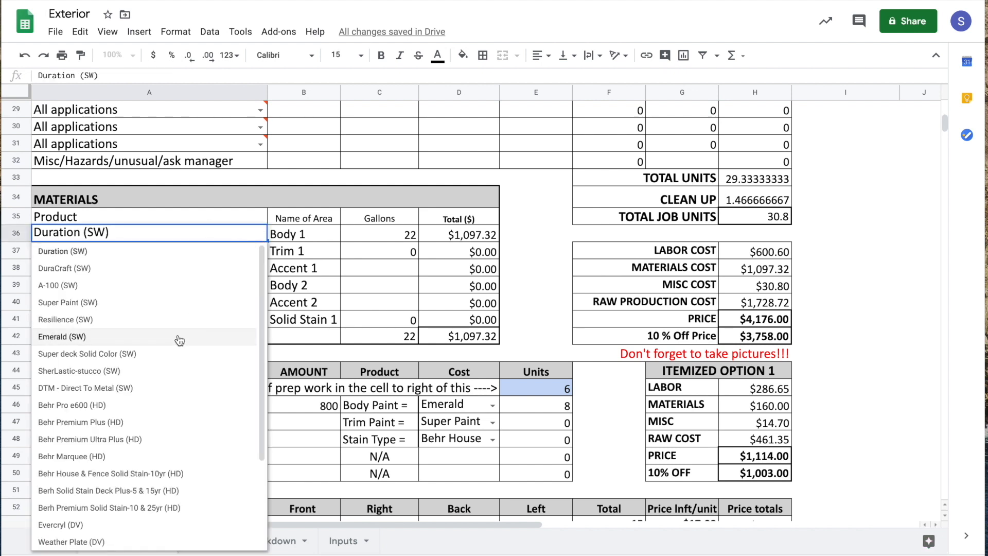
click(155, 302)
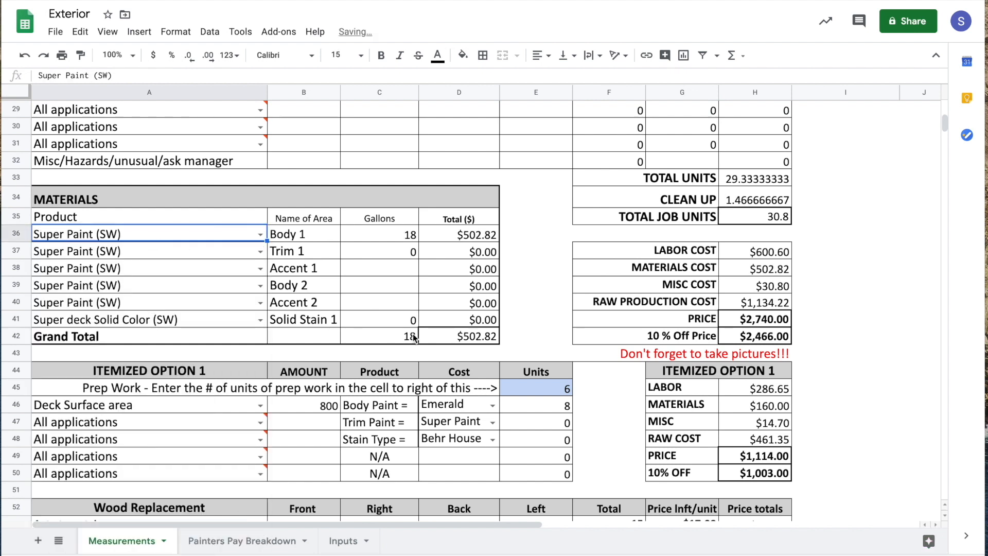
scroll(662, 286, up, 10)
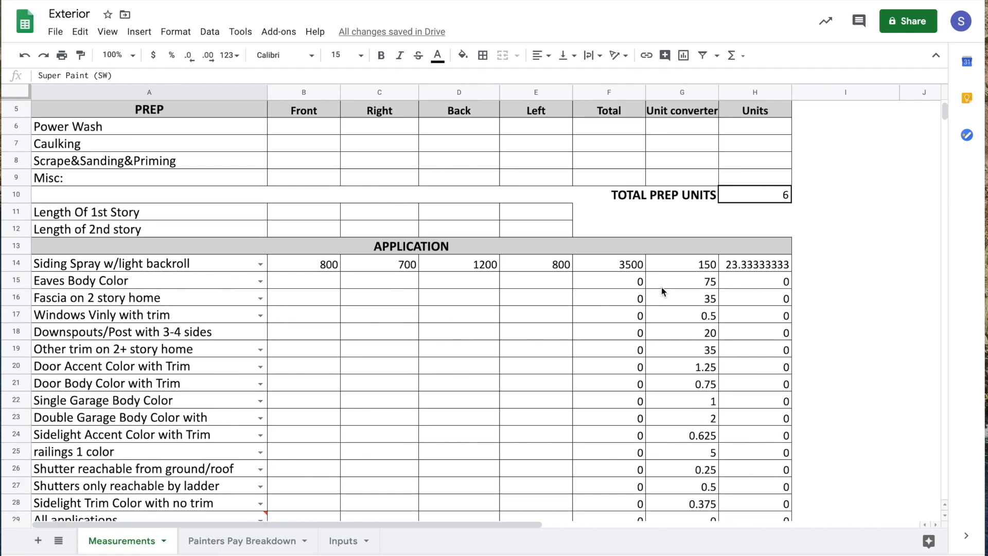
scroll(446, 284, down, 7)
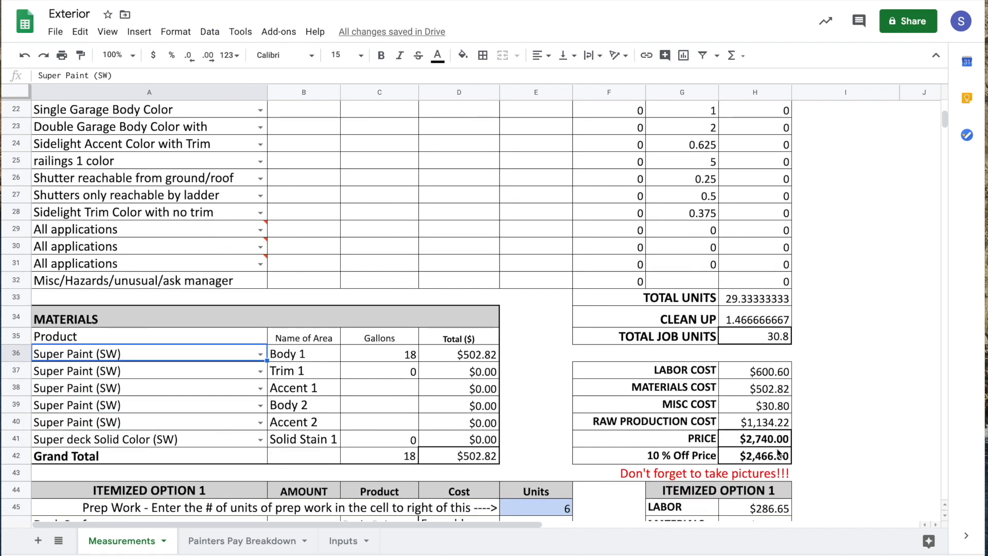
click(776, 441)
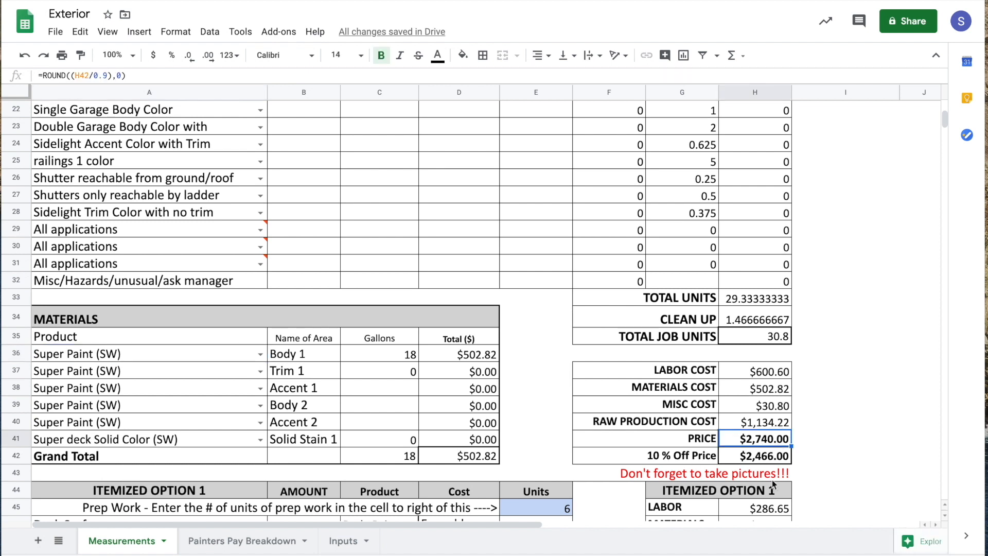
Step: Switch the siding application in row 14 back to Siding Spray and check the job price
scroll(467, 219, up, 2)
scroll(467, 219, up, 2)
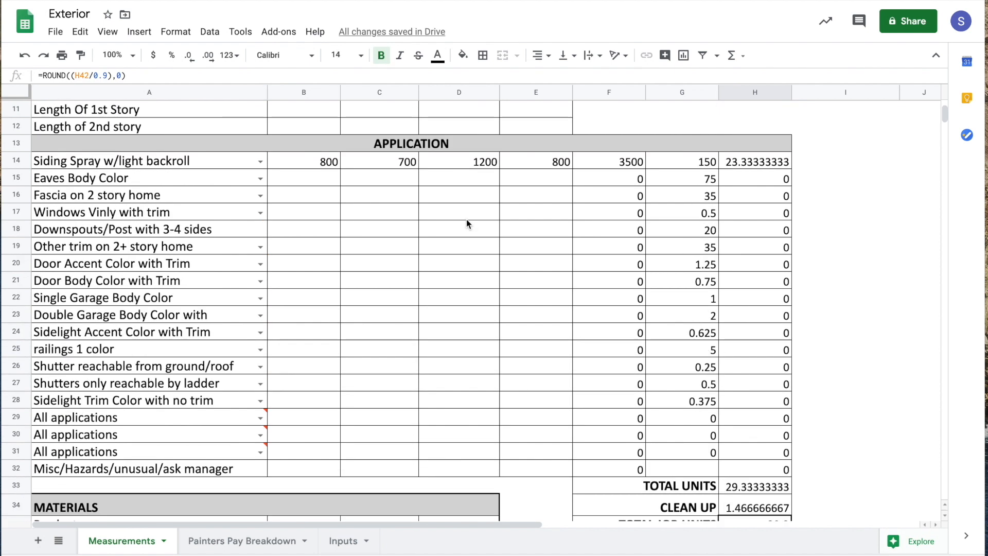
click(261, 161)
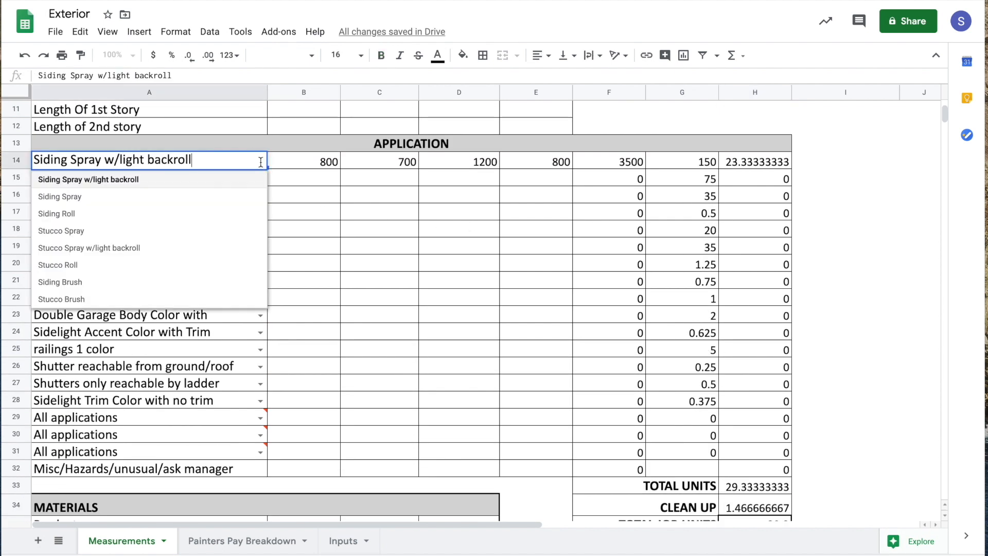
click(193, 196)
scroll(613, 285, down, 3)
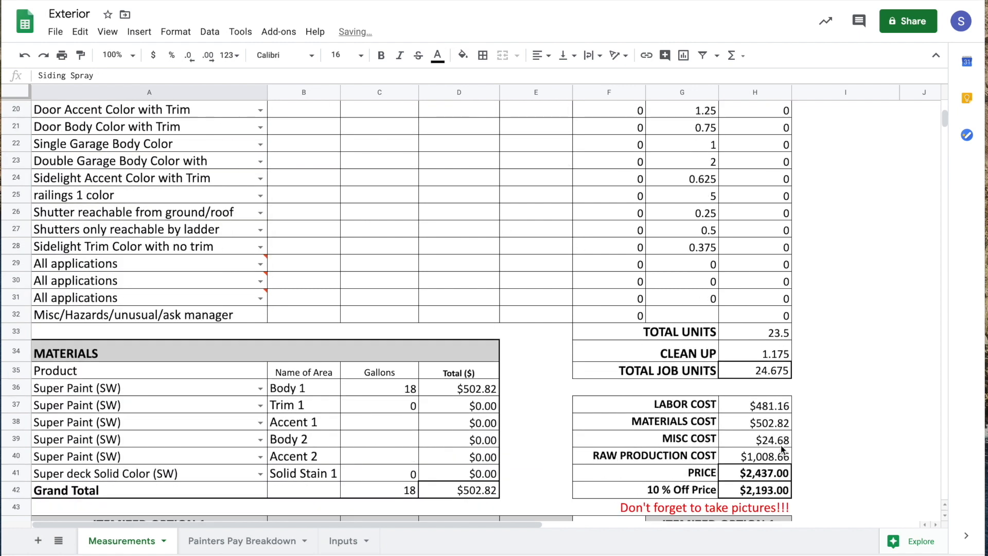
Step: Change the siding application in row 14 to Siding Roll and review the cost summary
scroll(309, 229, up, 2)
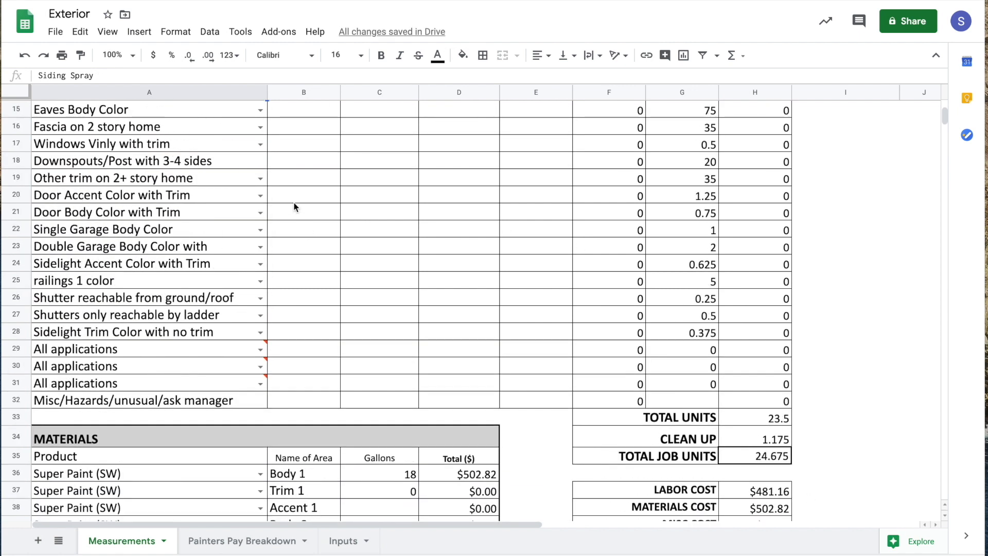
scroll(255, 117, up, 2)
click(261, 178)
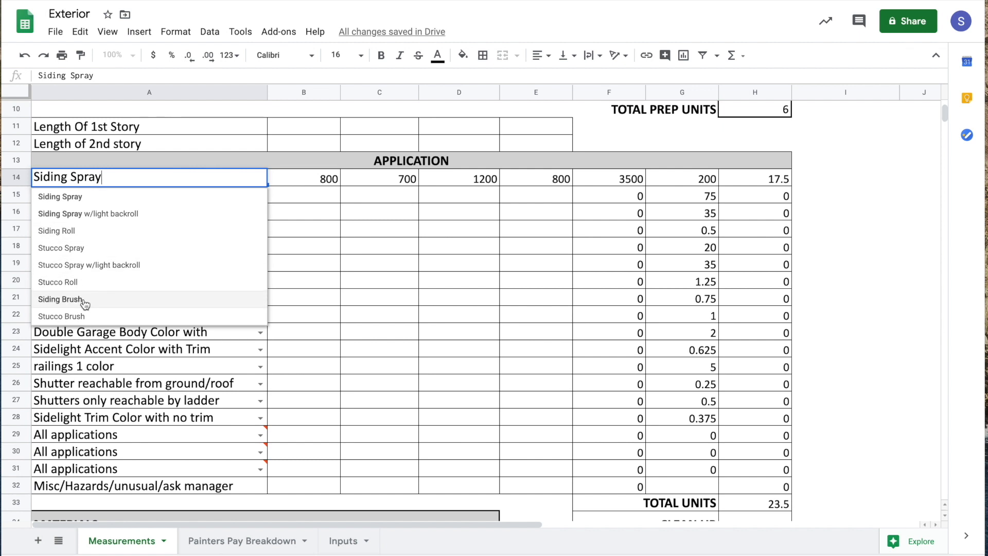
click(77, 230)
scroll(381, 220, down, 2)
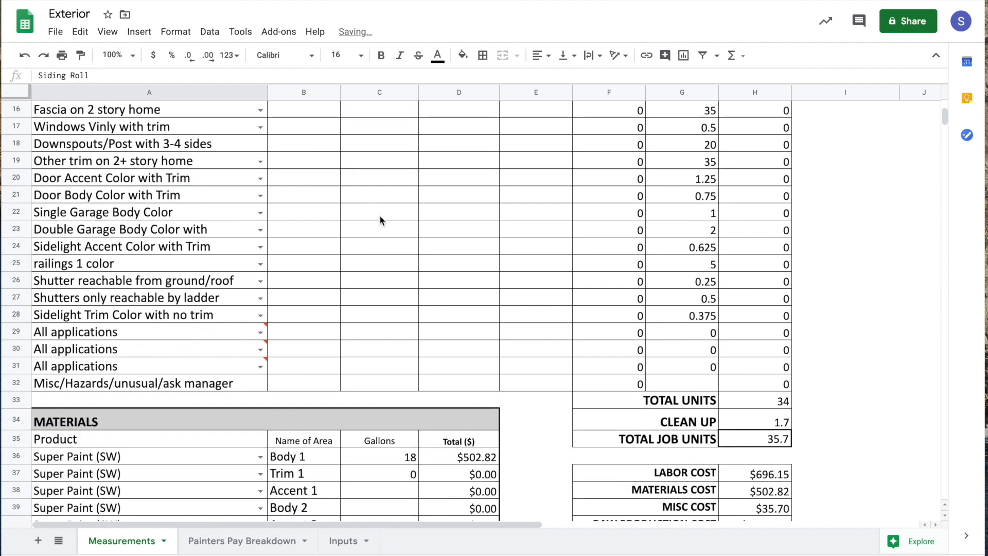
scroll(380, 220, down, 1)
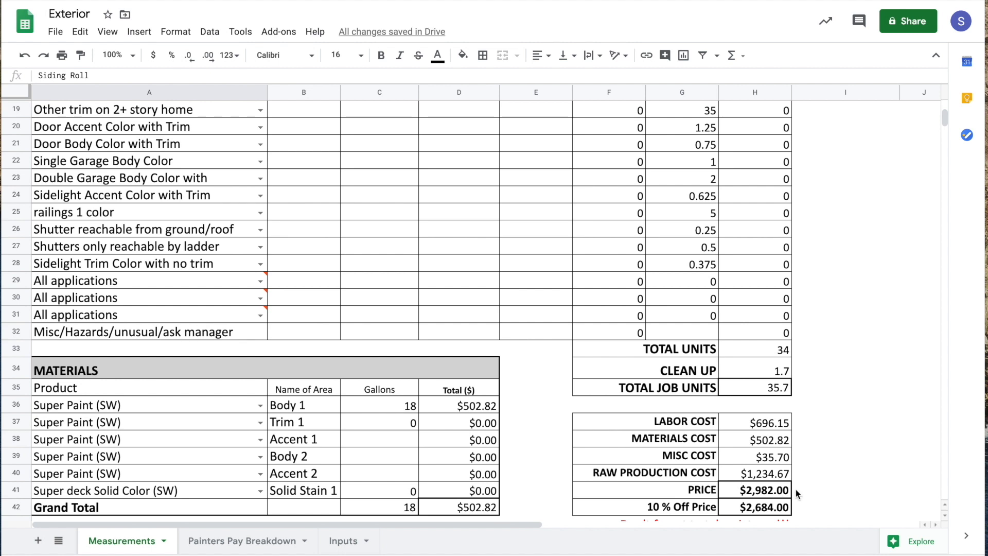
Step: Set the Body 1 product in the Materials table to Emerald (SW)
click(261, 406)
scroll(209, 475, down, 1)
click(157, 483)
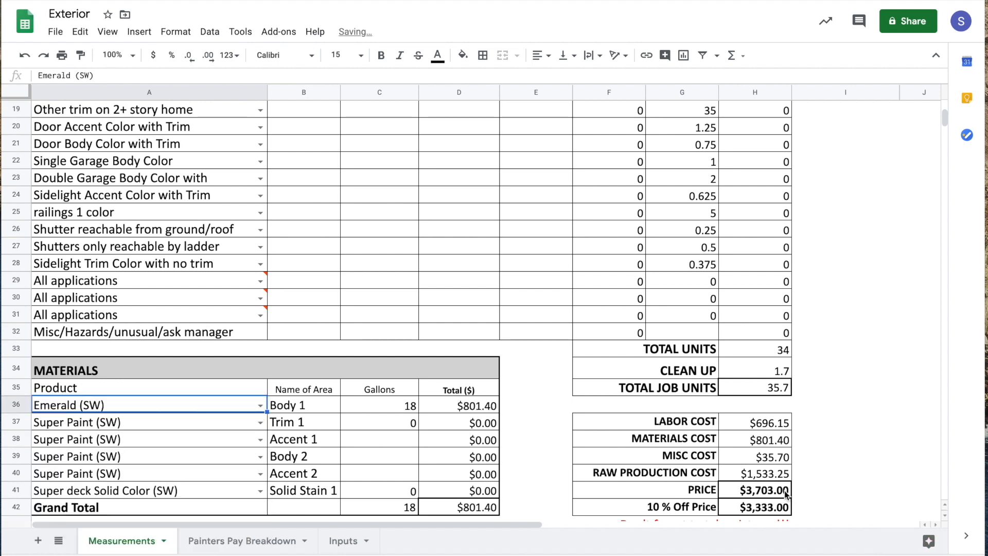
Step: Set the Body 1 product in the Materials table to Behr Premium Plus (HD)
click(260, 406)
scroll(209, 474, down, 8)
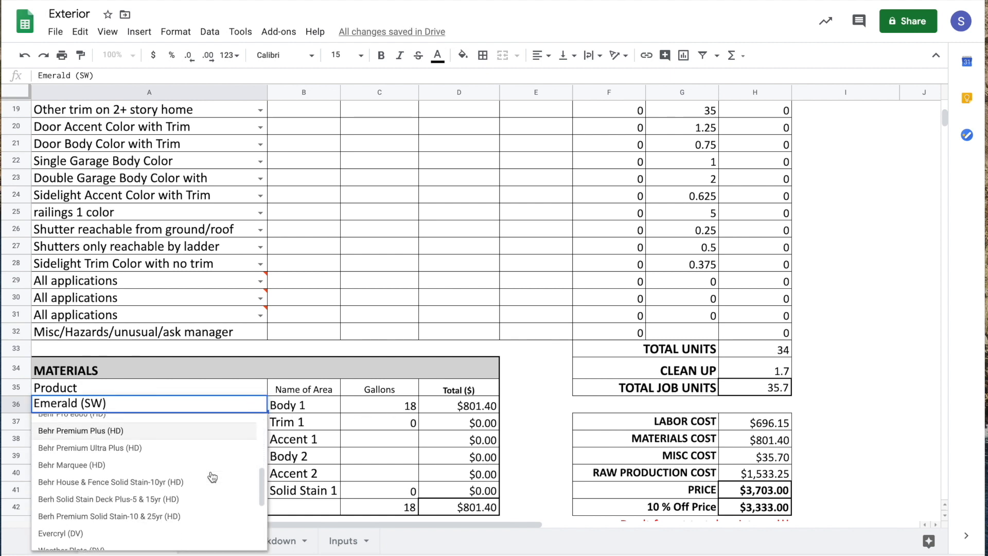
scroll(150, 476, up, 2)
click(154, 463)
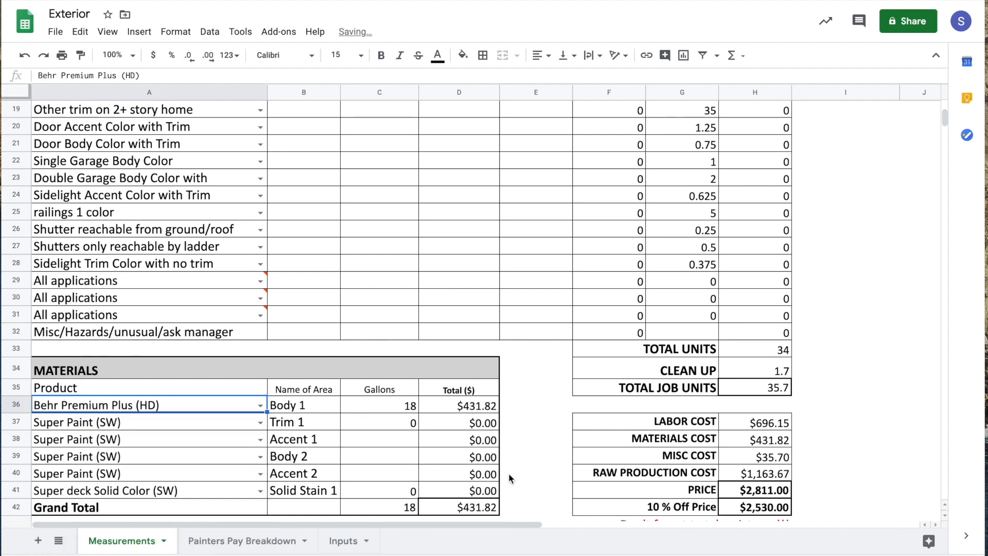
Step: Enter the Eaves Body Color amounts: 80 for Front, 70 for Right, 80 for Back and 80 for Left
scroll(566, 406, up, 4)
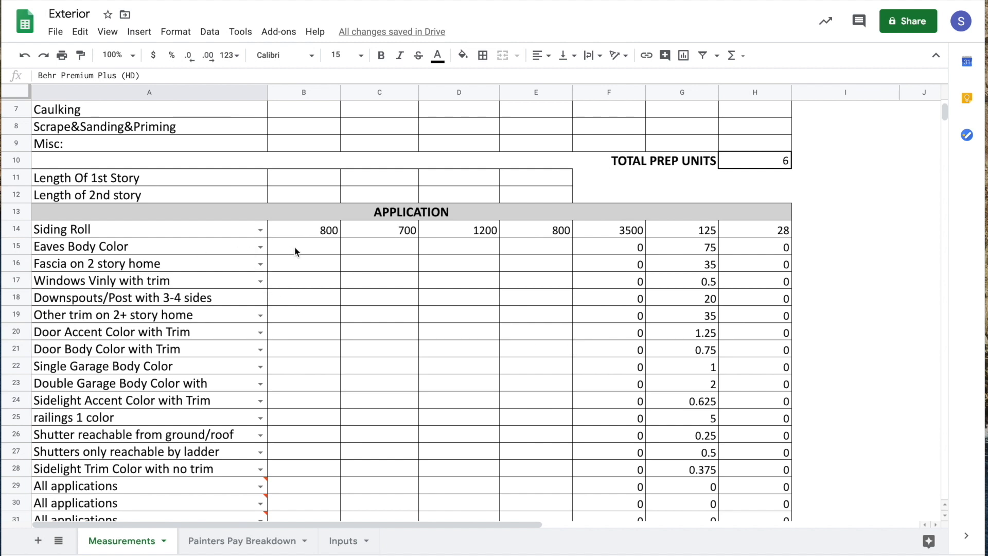
click(255, 248)
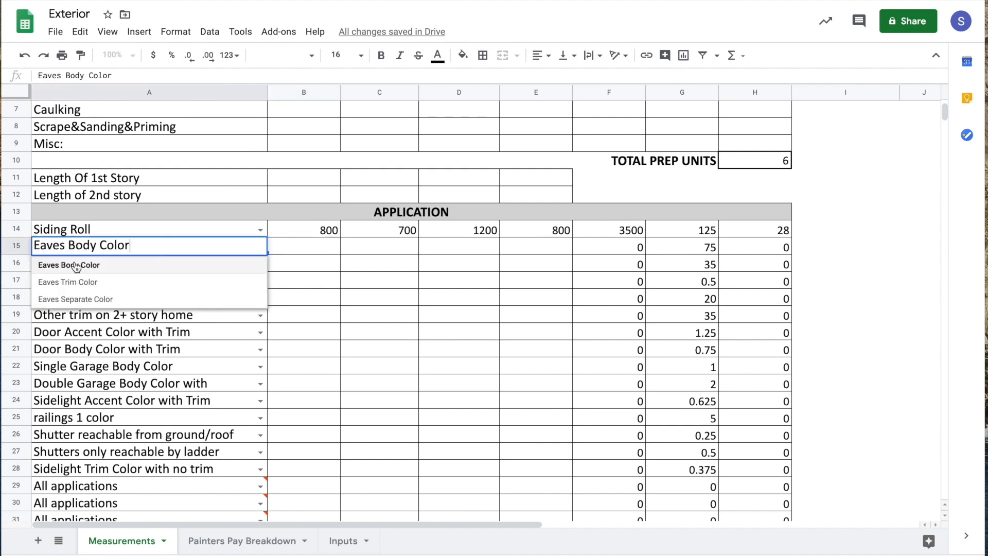
click(302, 247)
text(80)
key(Tab)
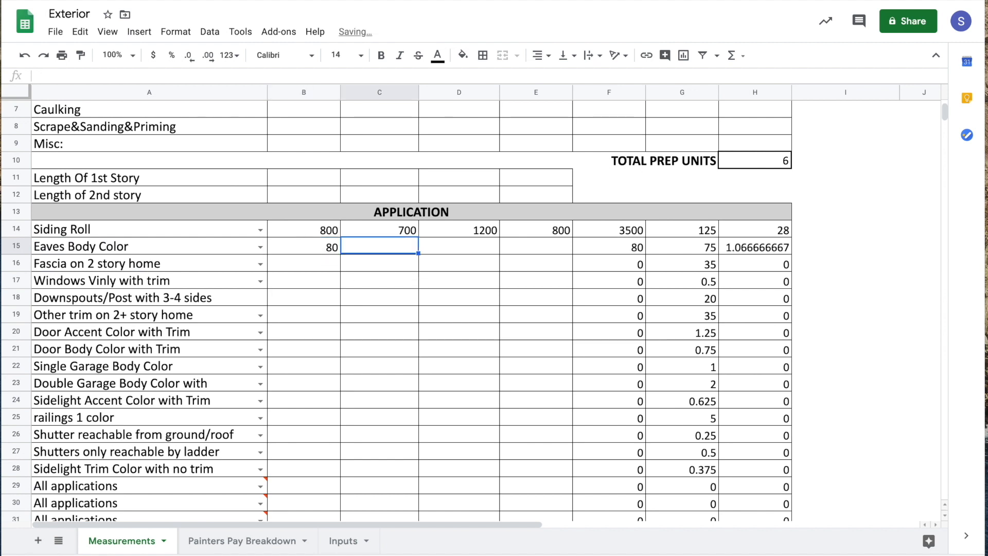
text(70)
key(Tab)
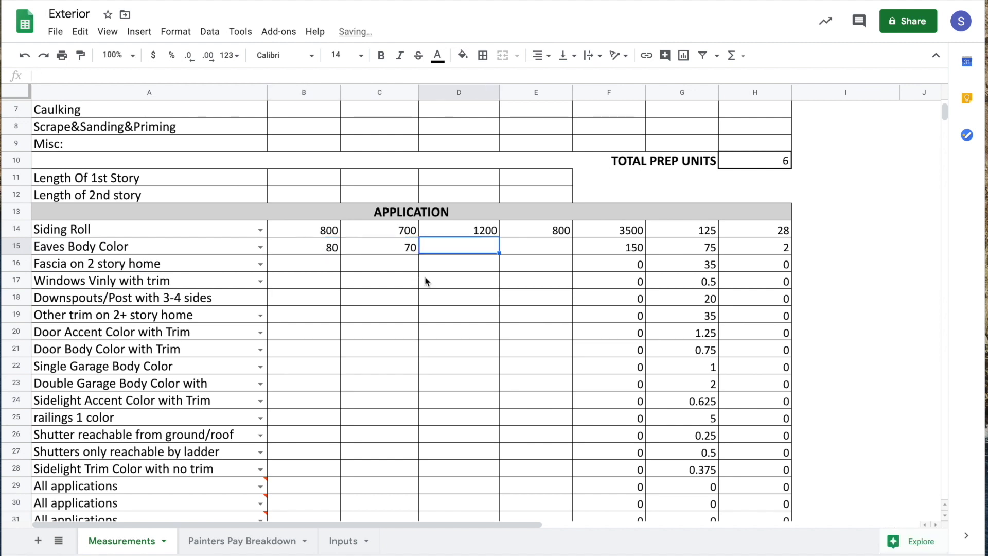
text(80)
key(Tab)
text(80)
key(Tab)
scroll(617, 302, down, 3)
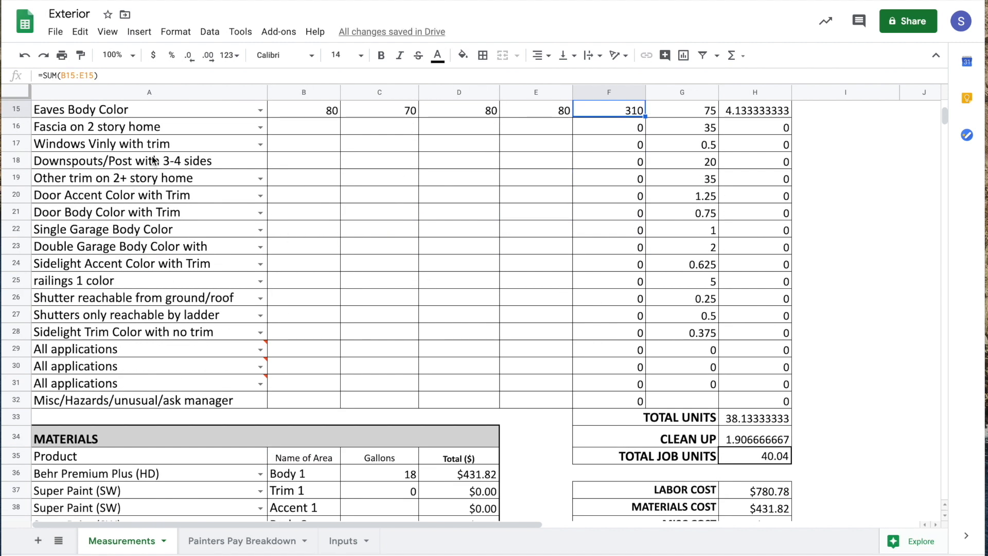
Step: Replace the Siding Roll application with Siding Spray and check the updated price
scroll(201, 156, up, 1)
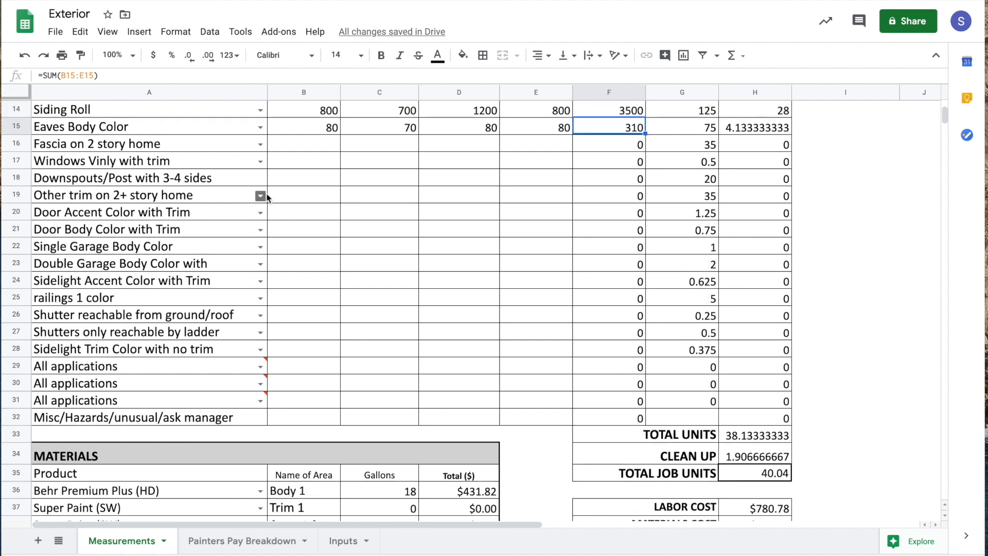
scroll(267, 198, up, 2)
click(260, 178)
click(131, 213)
scroll(500, 288, down, 3)
scroll(720, 474, down, 1)
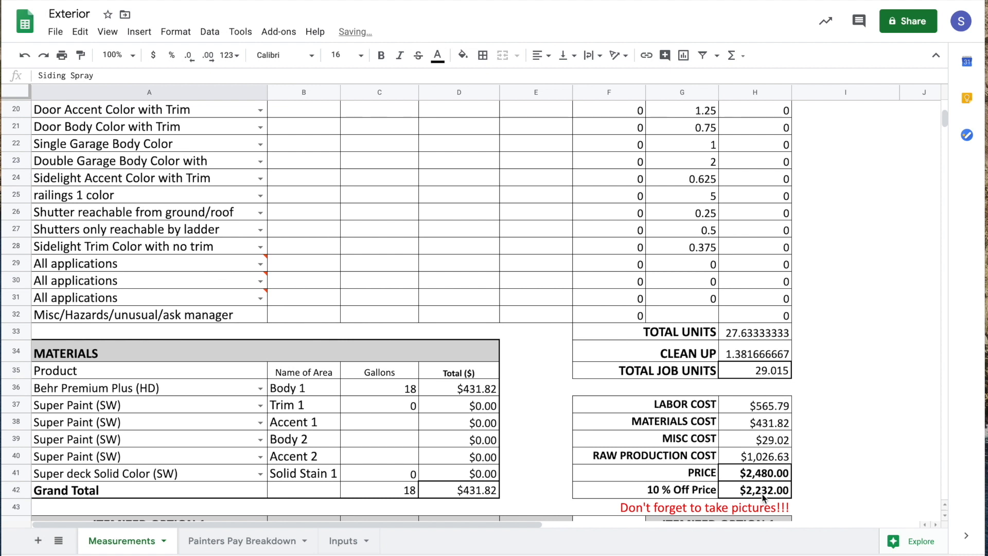
Step: Change the eaves application in row 15 to Eaves Trim Color and check the materials and price
scroll(555, 391, up, 2)
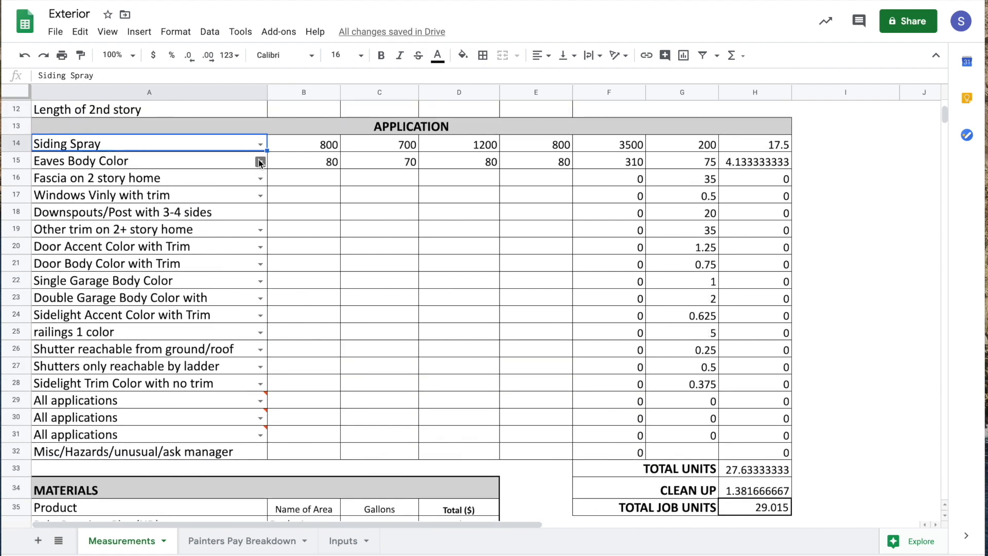
click(260, 163)
click(206, 196)
scroll(591, 356, down, 3)
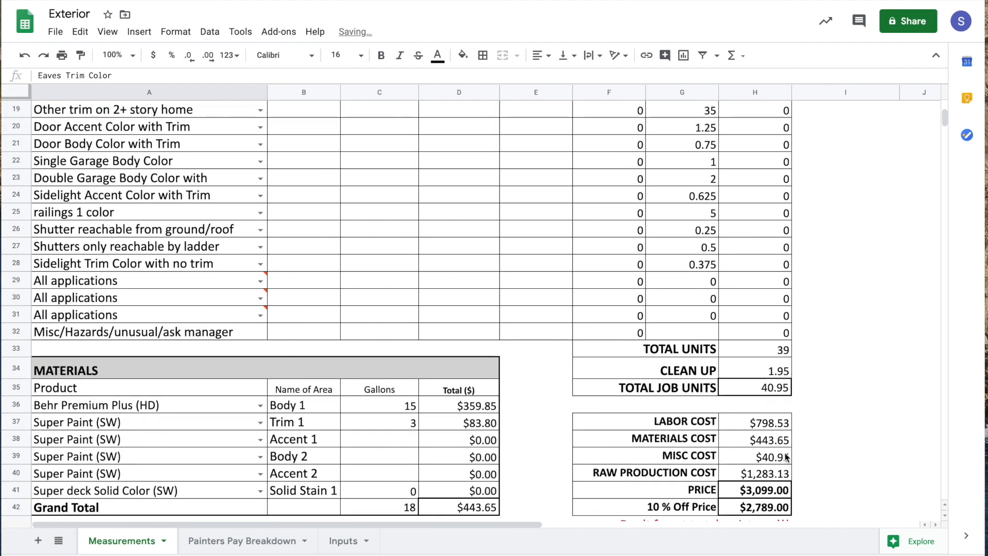
Step: Set the Body 1 and Trim 1 products in the Materials table to A-100 (SW)
scroll(648, 338, down, 1)
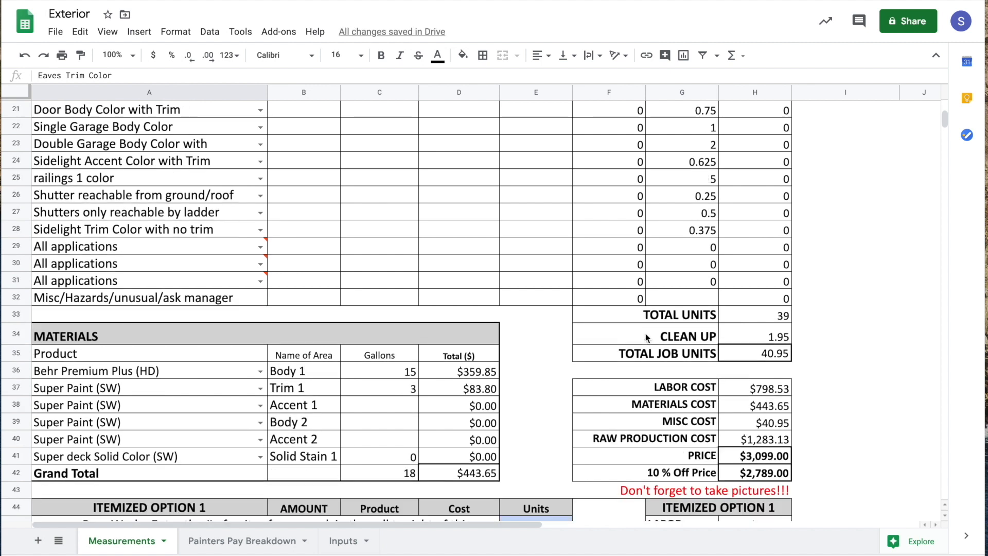
click(260, 371)
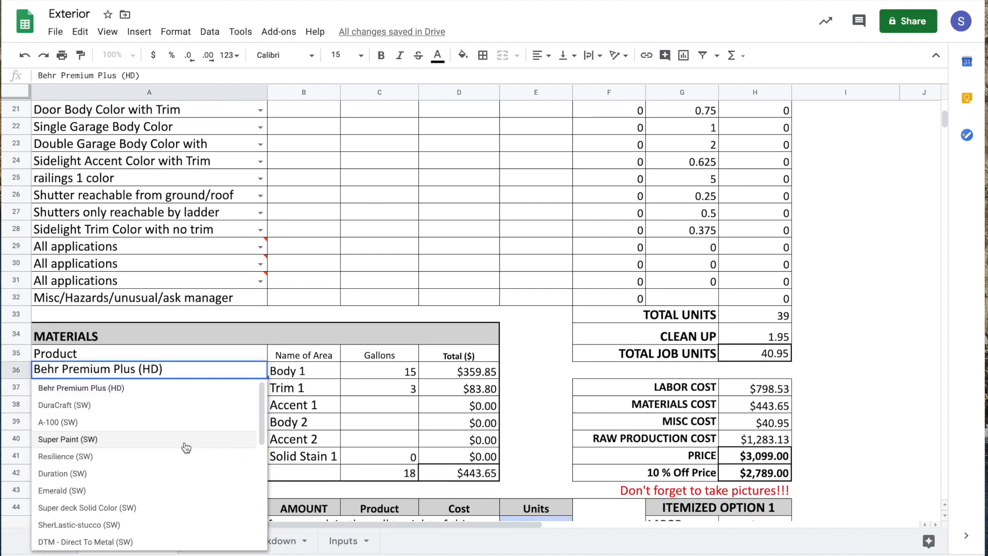
click(199, 423)
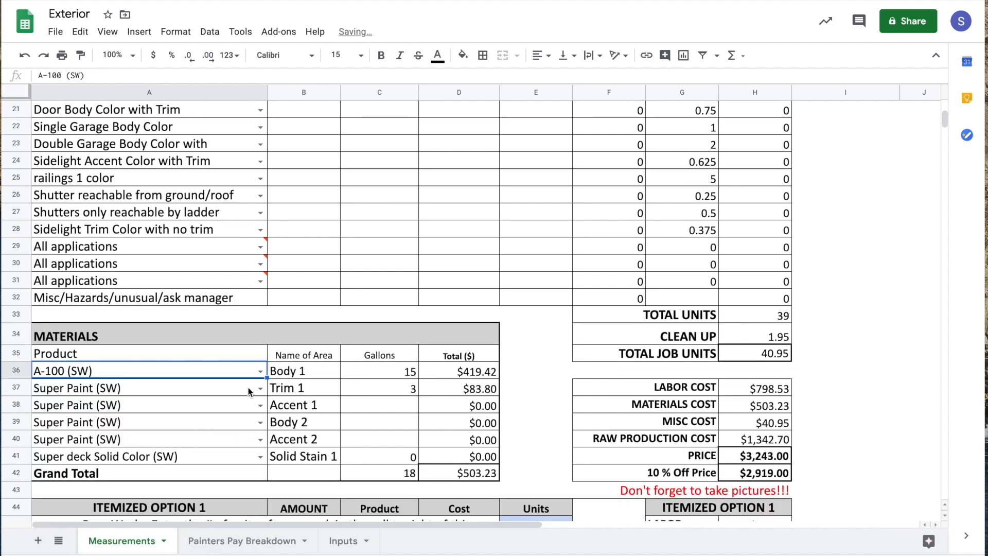
click(303, 387)
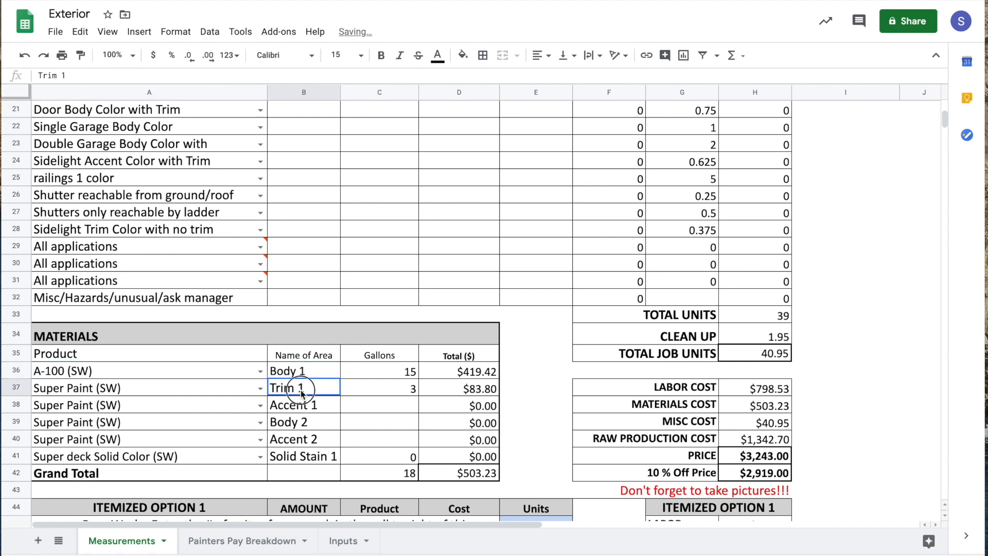
click(259, 388)
click(103, 442)
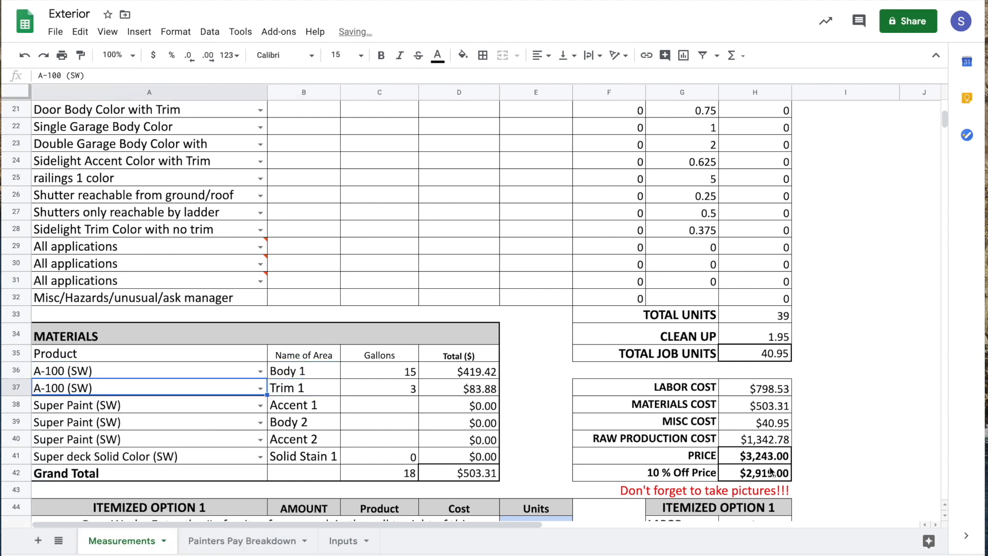
Step: Change the first application in Itemized Option 1, with the amount of 800, to Siding Spray
scroll(787, 434, down, 3)
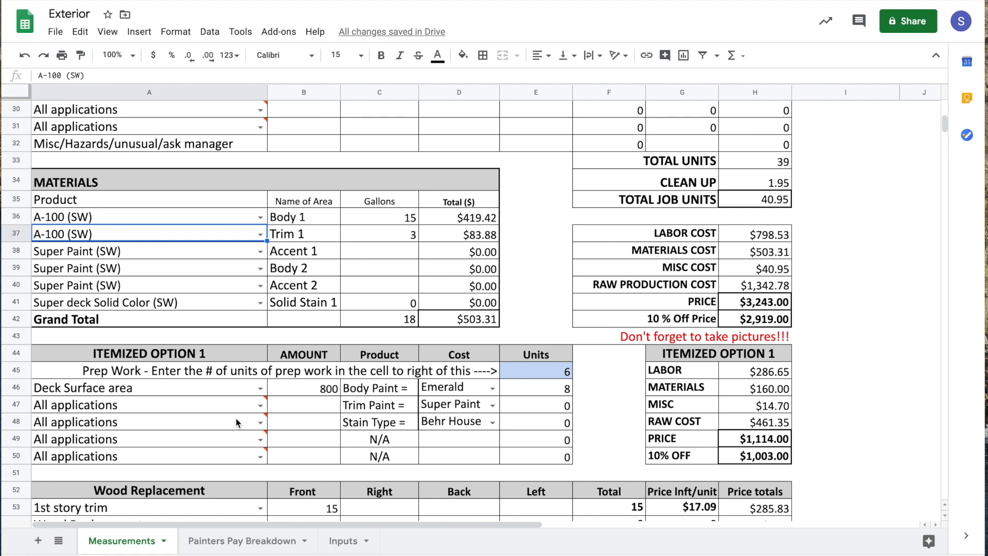
drag(233, 359, 530, 450)
scroll(250, 409, down, 1)
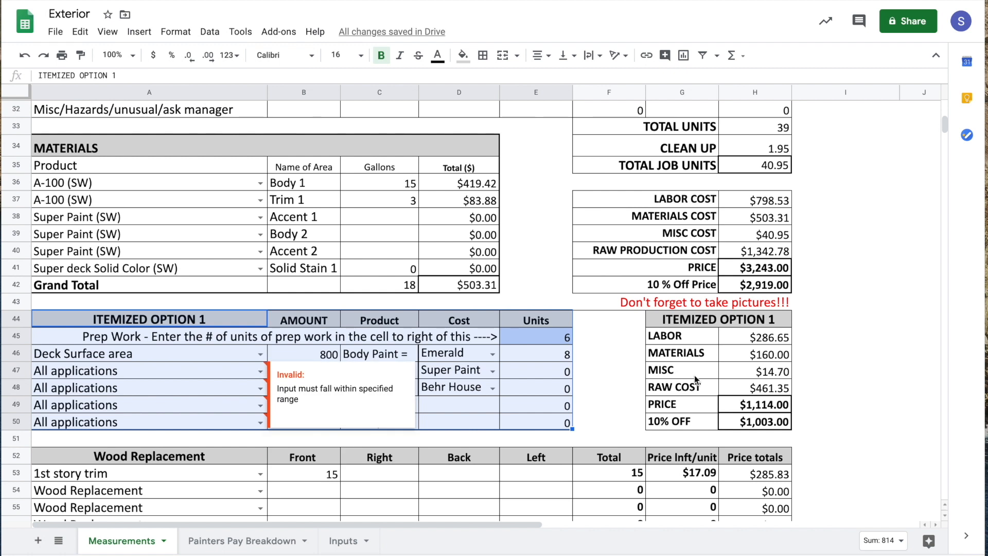
click(312, 355)
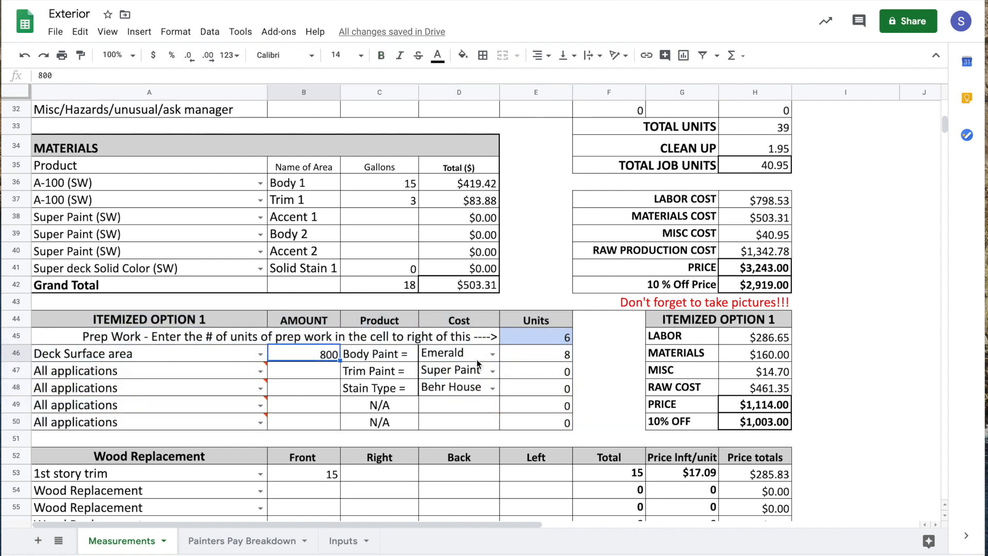
click(467, 387)
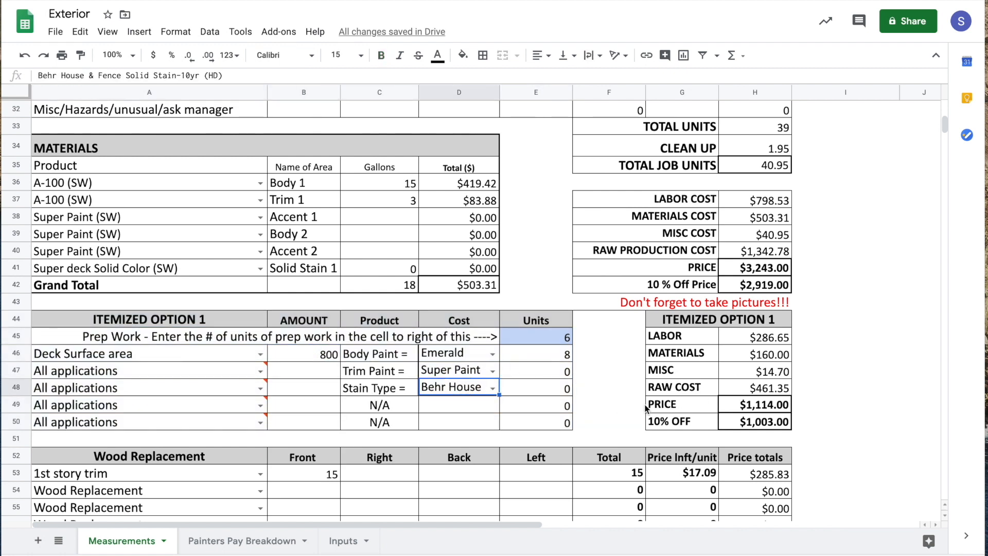
click(260, 354)
scroll(215, 442, down, 5)
scroll(216, 443, down, 5)
scroll(221, 441, up, 10)
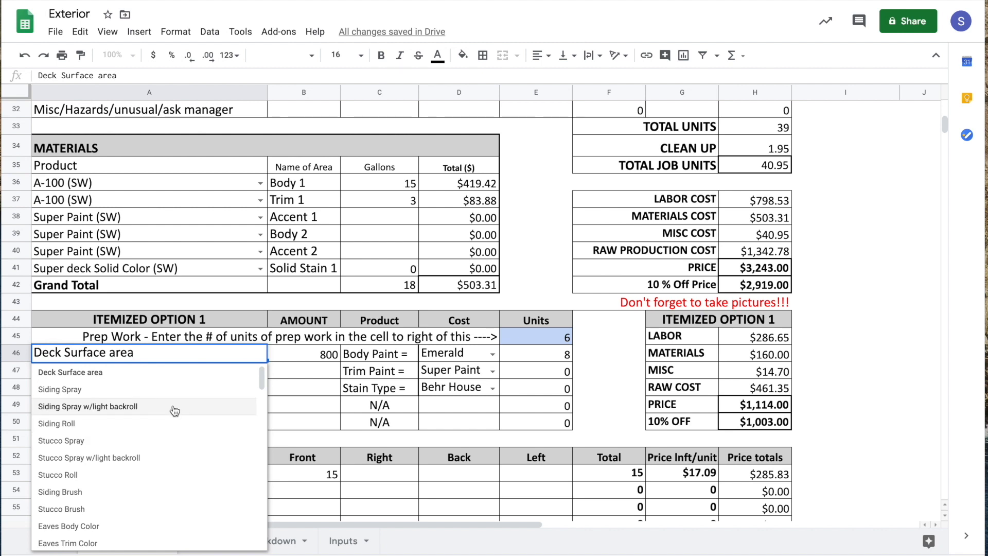
click(128, 398)
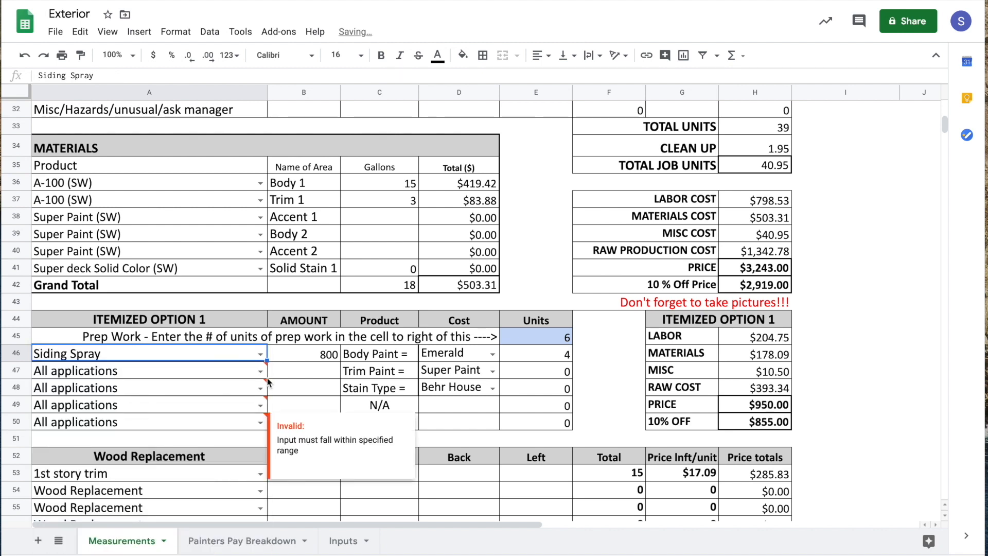
Step: Set the Body Paint in Itemized Option 1 to Super Paint (SW) and check the option's price
click(489, 356)
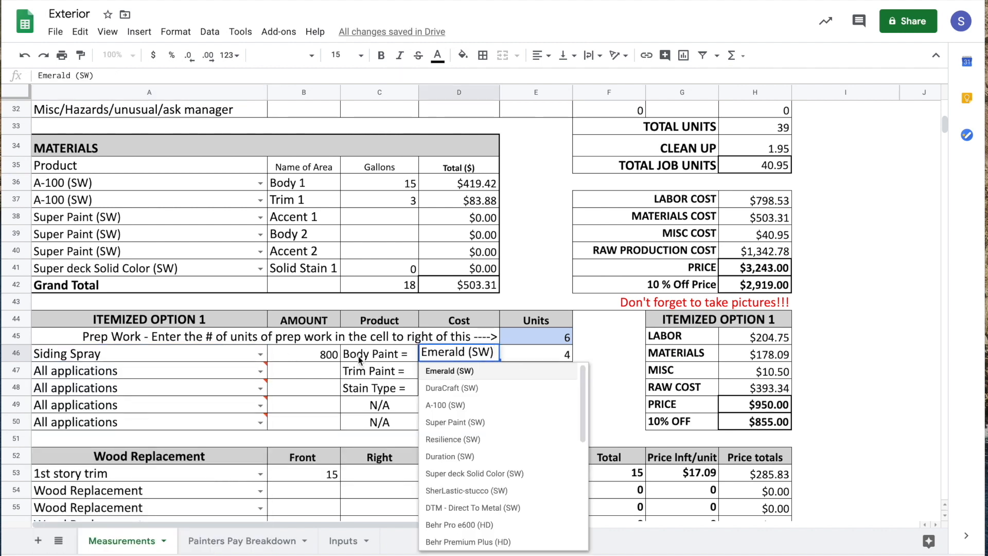
key(Escape)
key(Left)
click(493, 354)
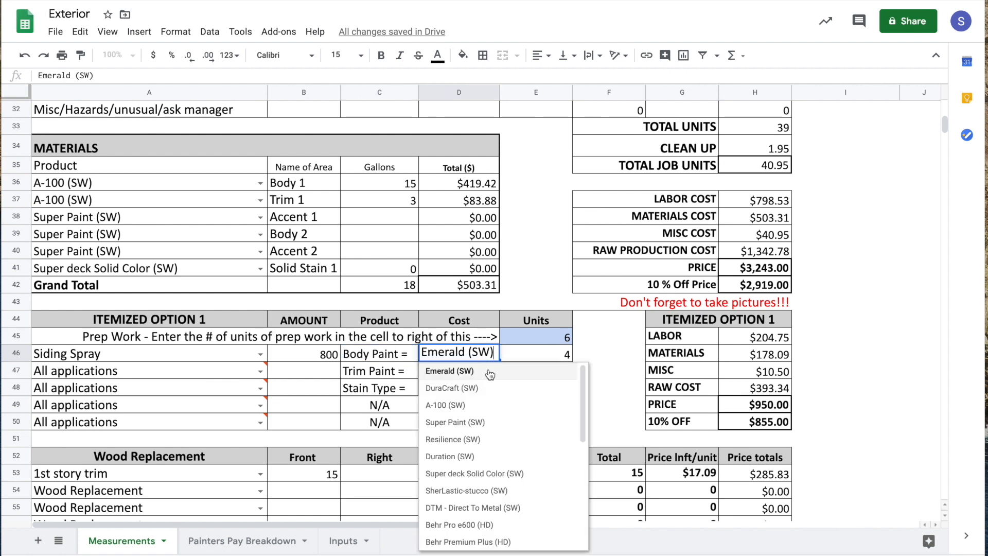
click(474, 417)
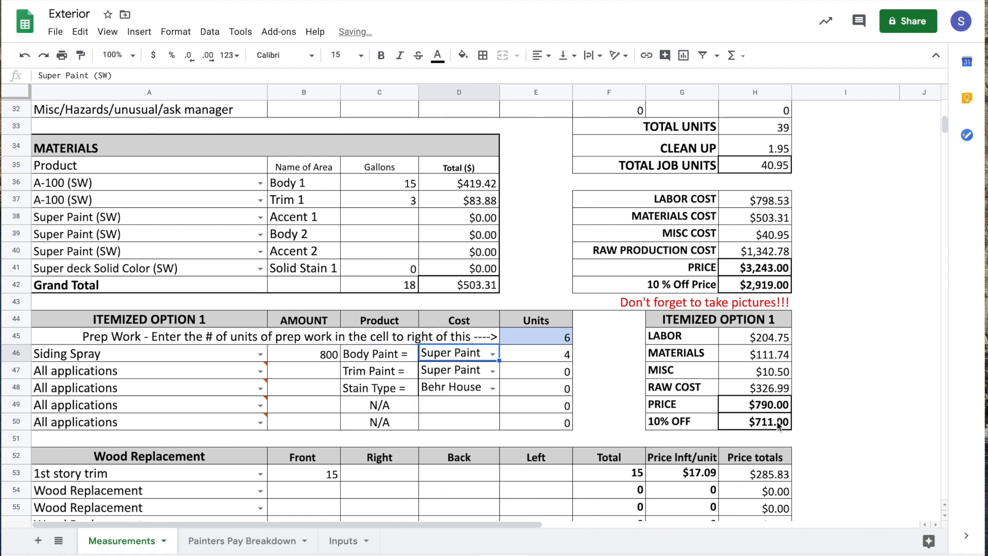
click(786, 409)
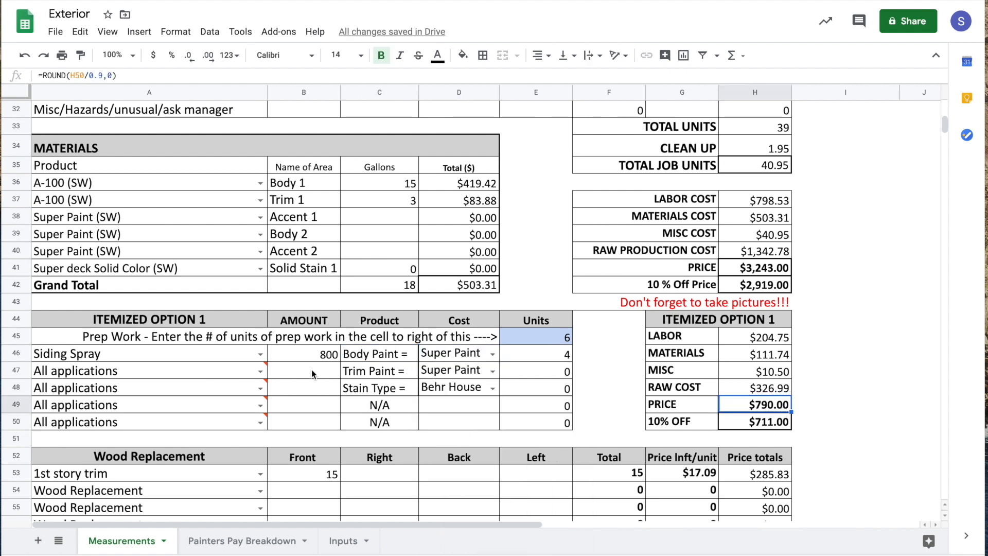
Step: Browse the application choices available for row 47 of Itemized Option 1 without changing the entry
click(271, 368)
click(260, 370)
scroll(170, 466, down, 10)
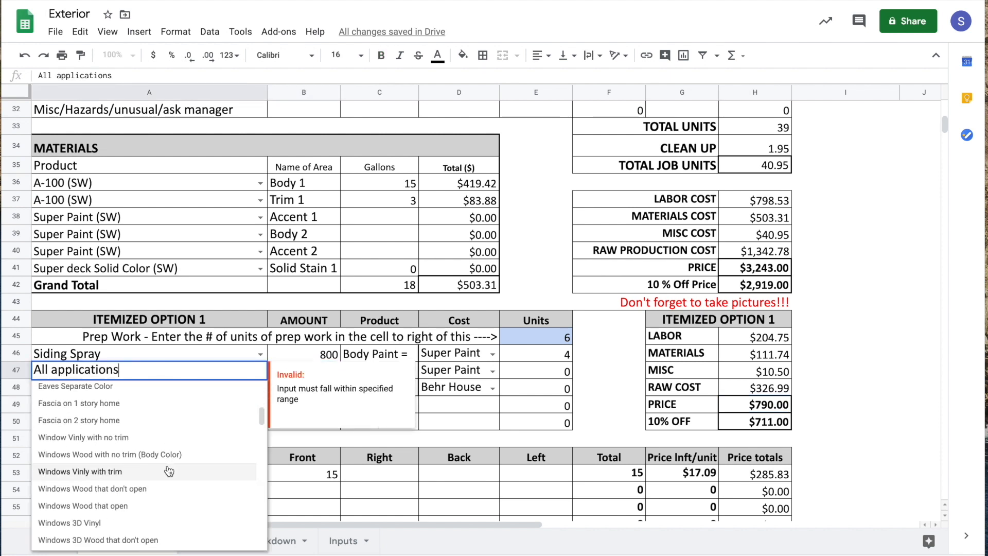
scroll(168, 471, down, 5)
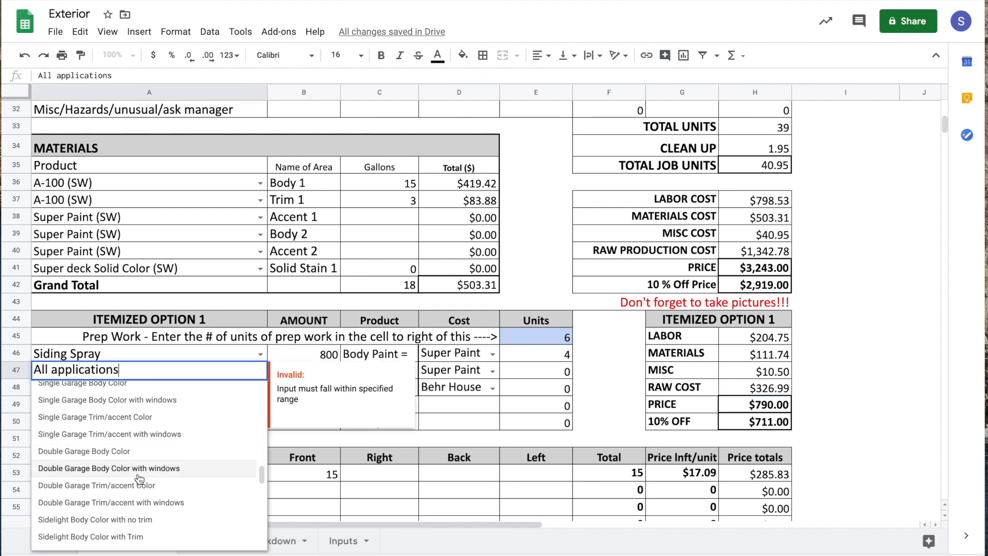
click(460, 426)
click(298, 377)
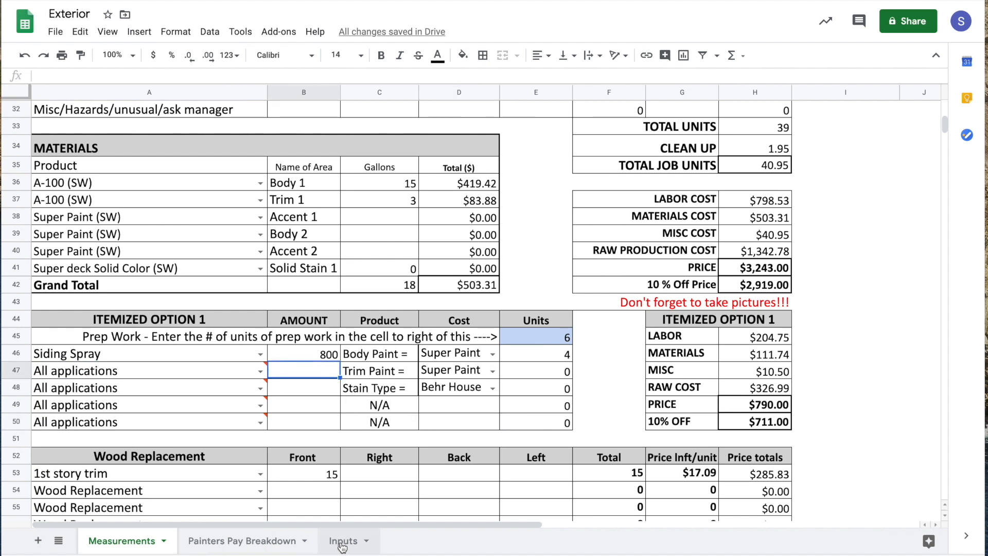
Step: Switch to the Interior spreadsheet's Inputs sheet and review the production rates for prep, walls, ceilings, baseboards, doors and windows
key(ctrl+Tab)
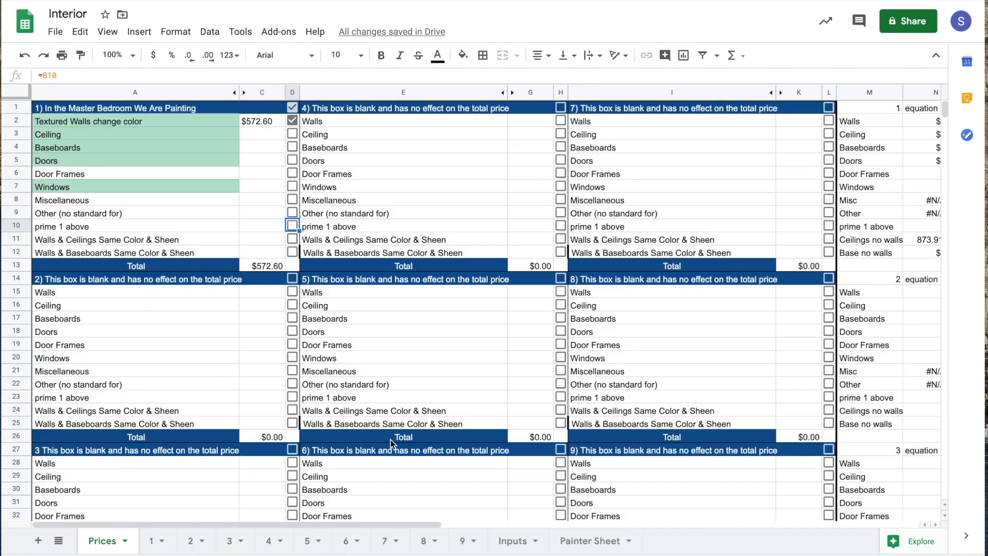
click(513, 540)
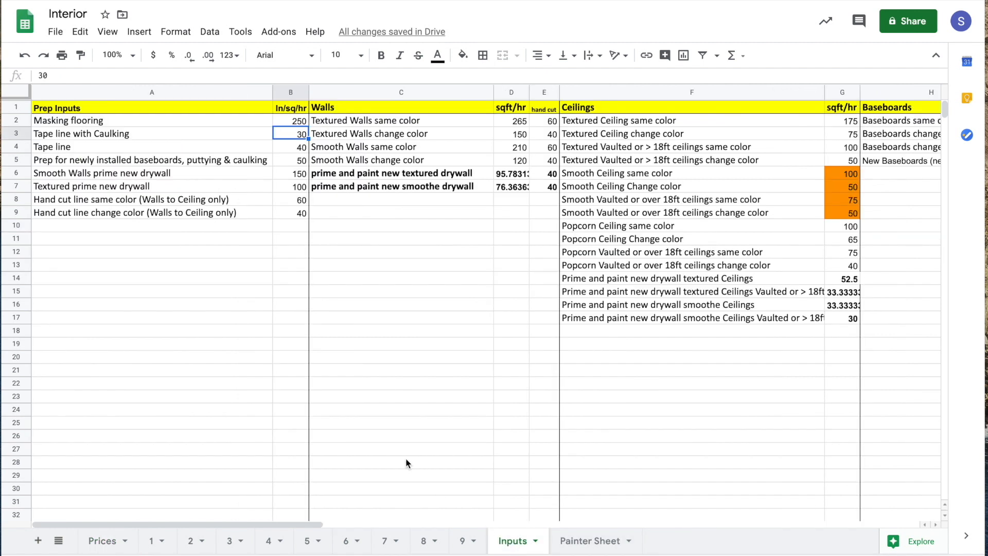
scroll(269, 178, right, 5)
scroll(269, 182, right, 4)
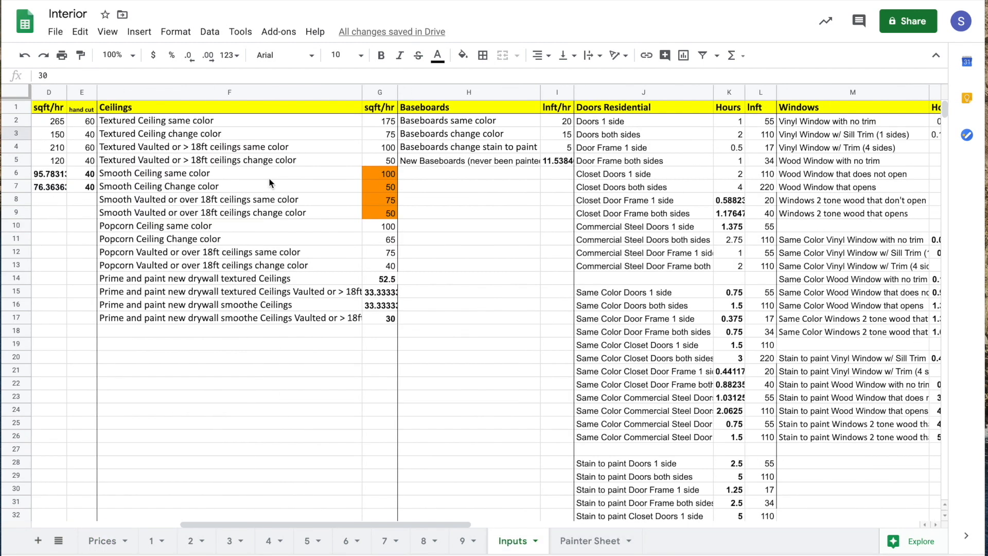
scroll(269, 182, right, 5)
scroll(270, 182, left, 15)
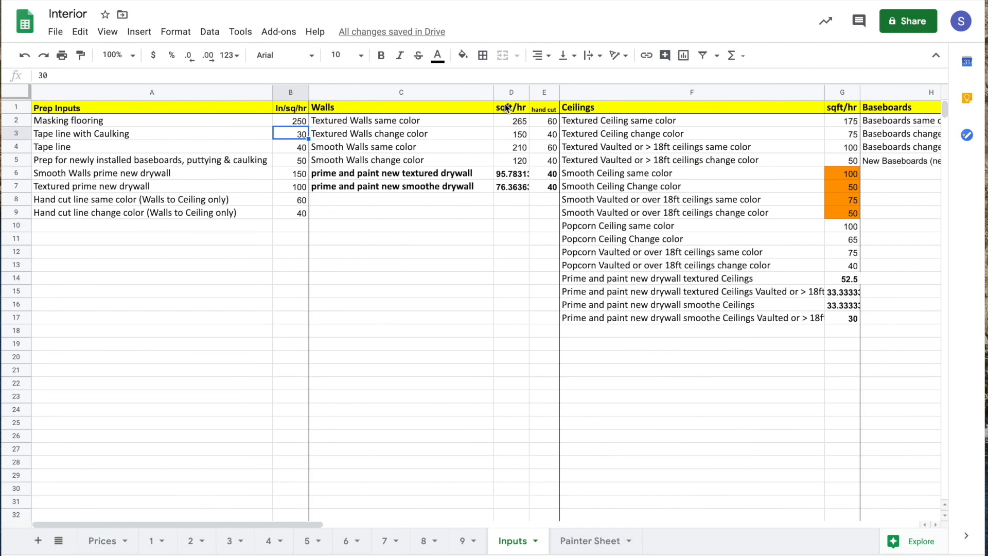
click(423, 203)
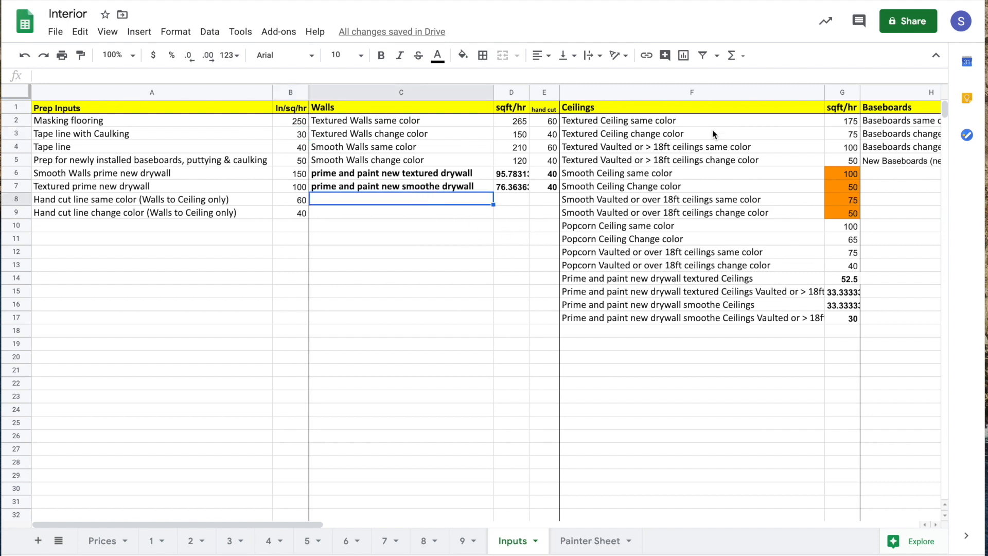
Step: Add "Remove popcorn ceiling" at the end of the Ceilings inputs with a rate of 50 sqft/hr
scroll(738, 296, right, 3)
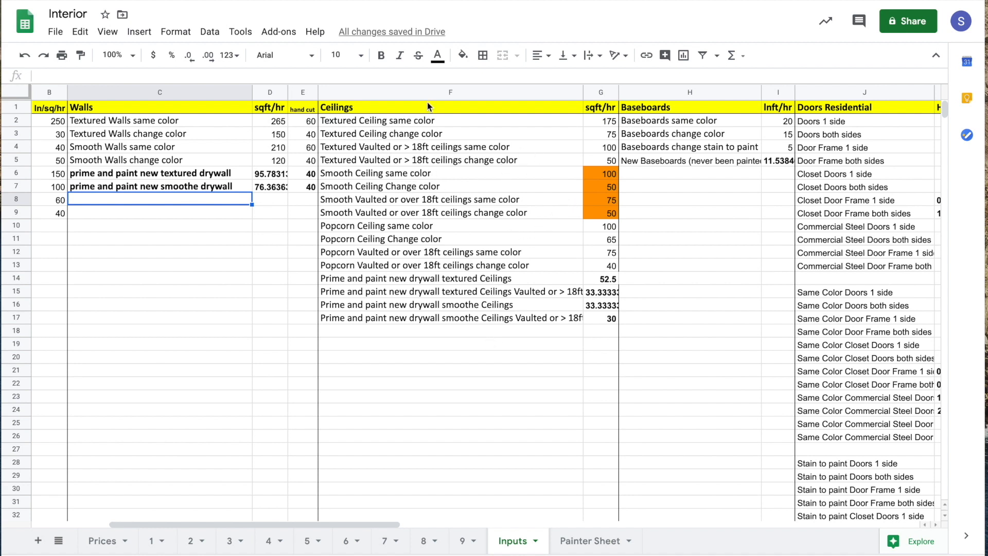
click(473, 335)
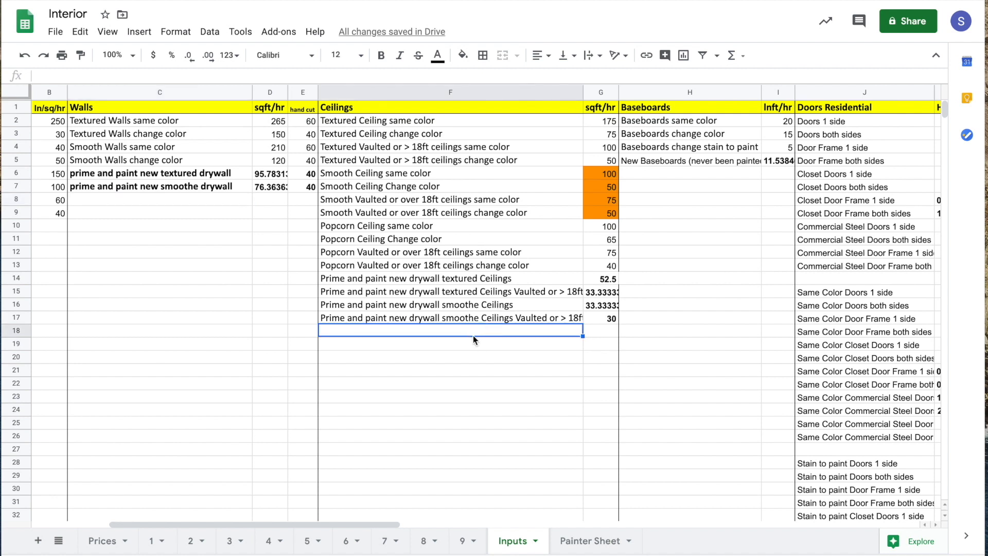
text(Remove popcorn ceiling)
key(Tab)
text(50)
key(Tab)
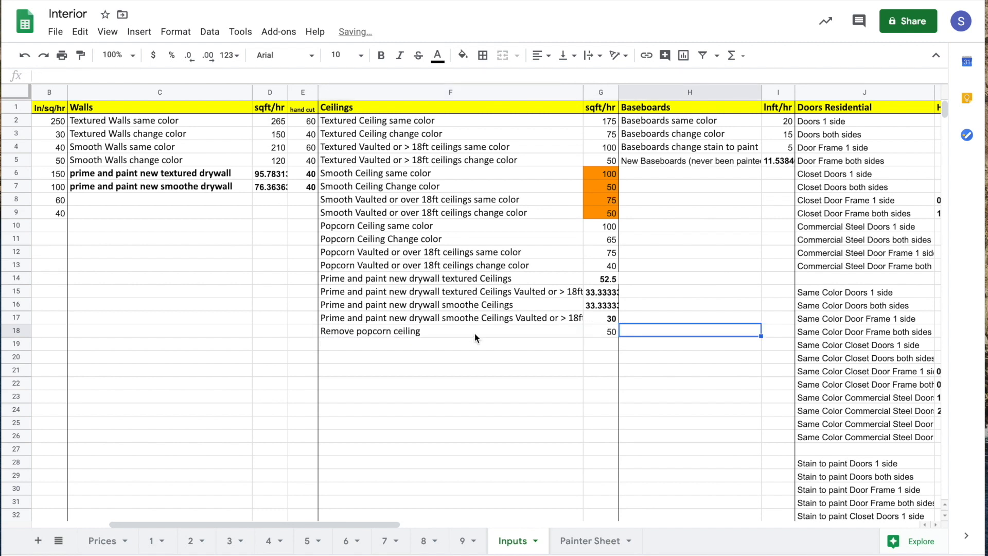
Step: On room sheet 1, set the Master Bedroom's Ceiling Type to Remove popcorn ceiling
click(108, 545)
click(151, 540)
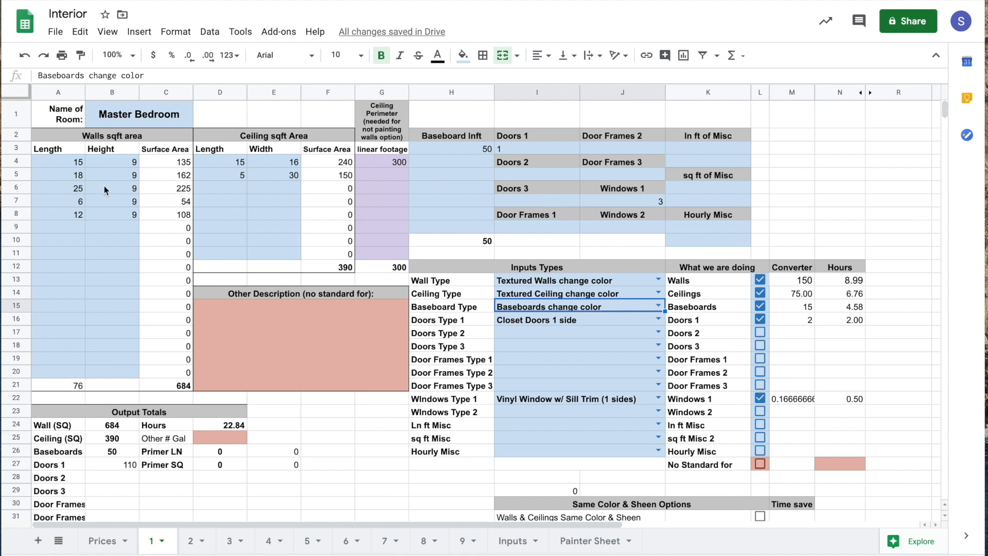
drag(241, 163, 293, 175)
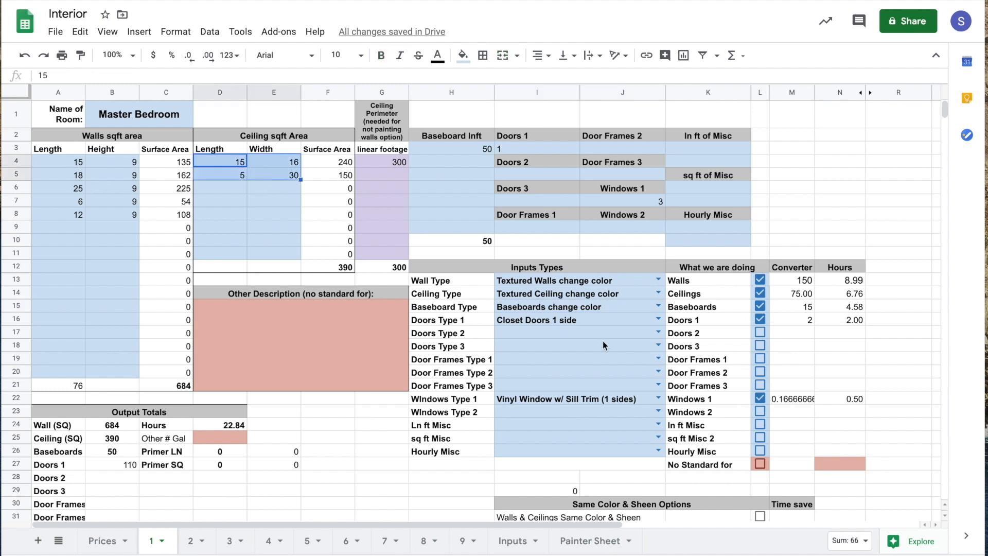
click(659, 294)
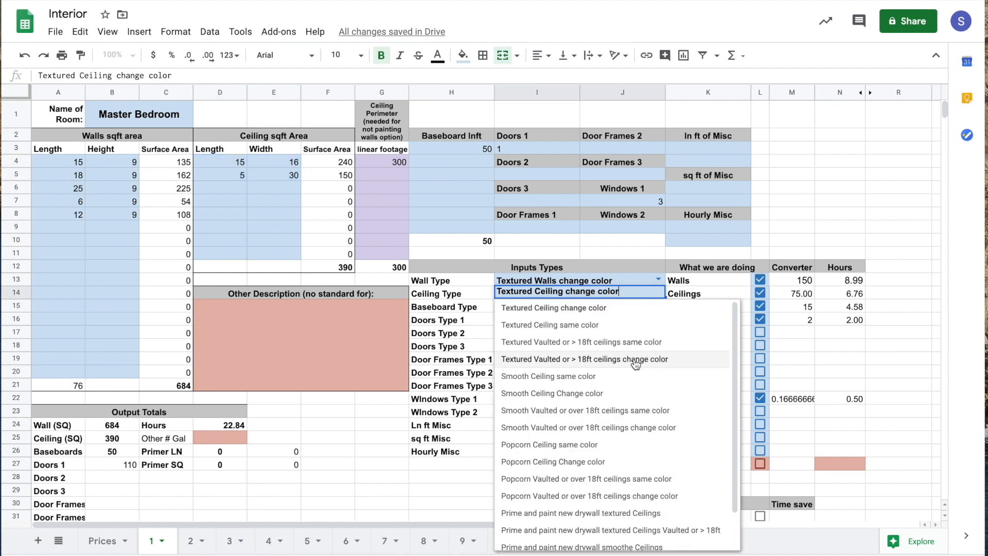
scroll(636, 364, down, 2)
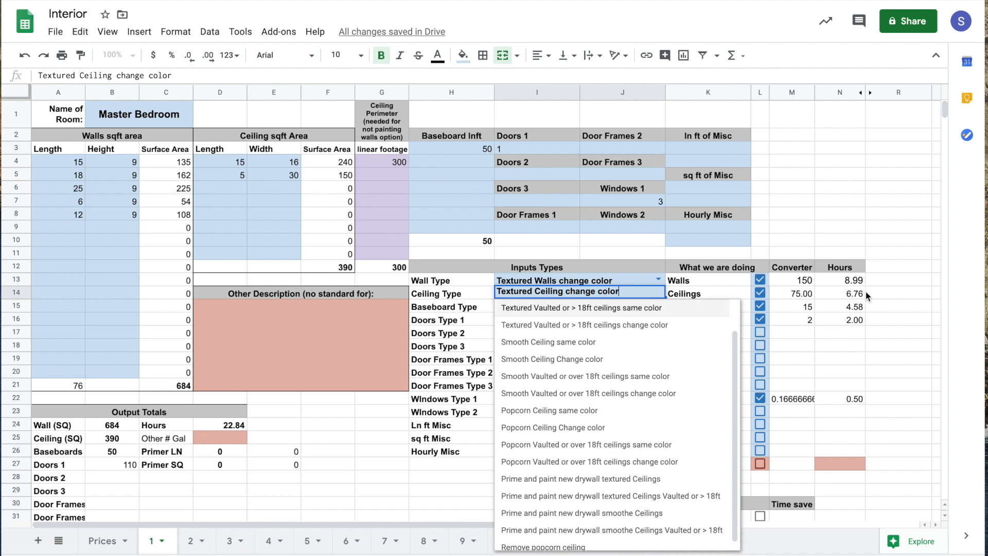
click(612, 540)
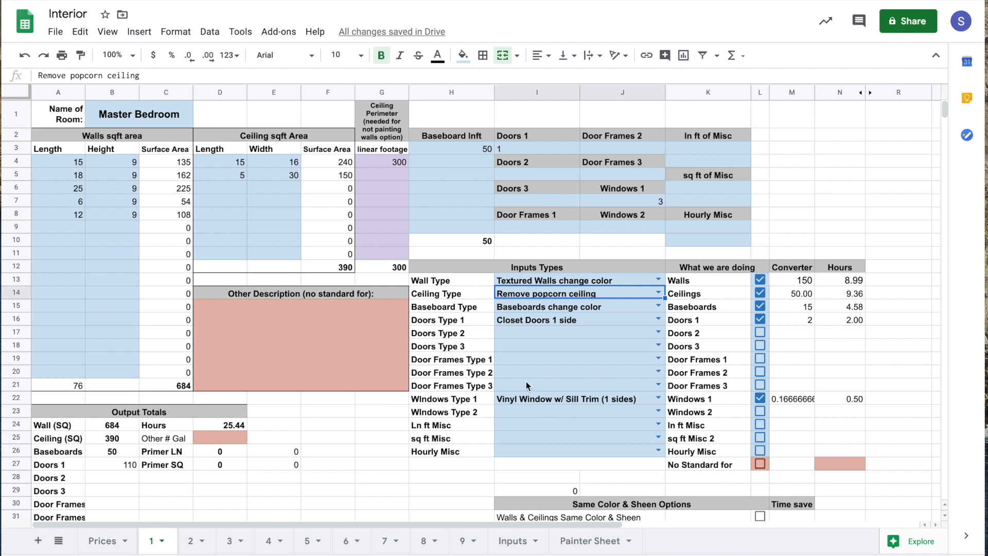
Step: Return to the Inputs sheet and examine the Products list with its prices and coverage, plus the miscellaneous rate columns
click(493, 547)
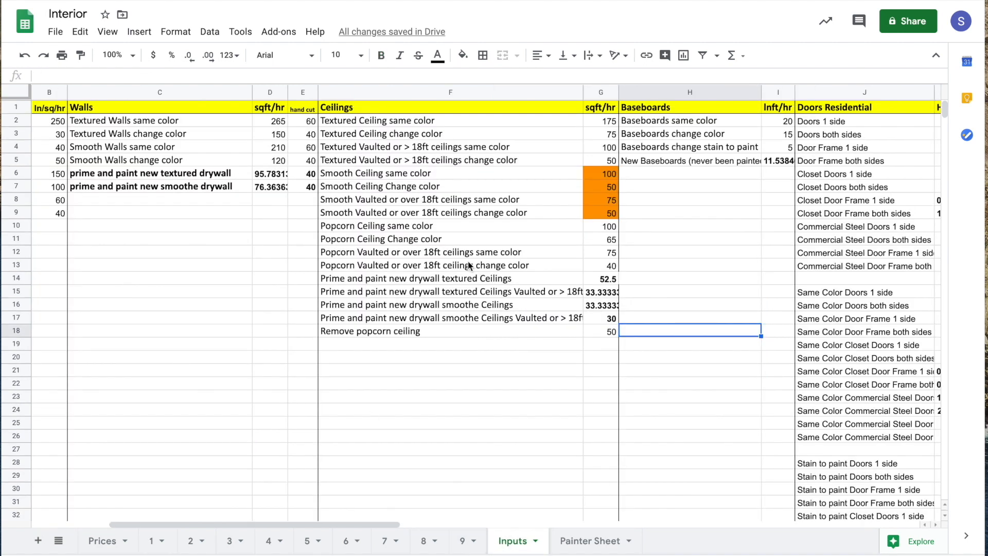
scroll(469, 266, right, 15)
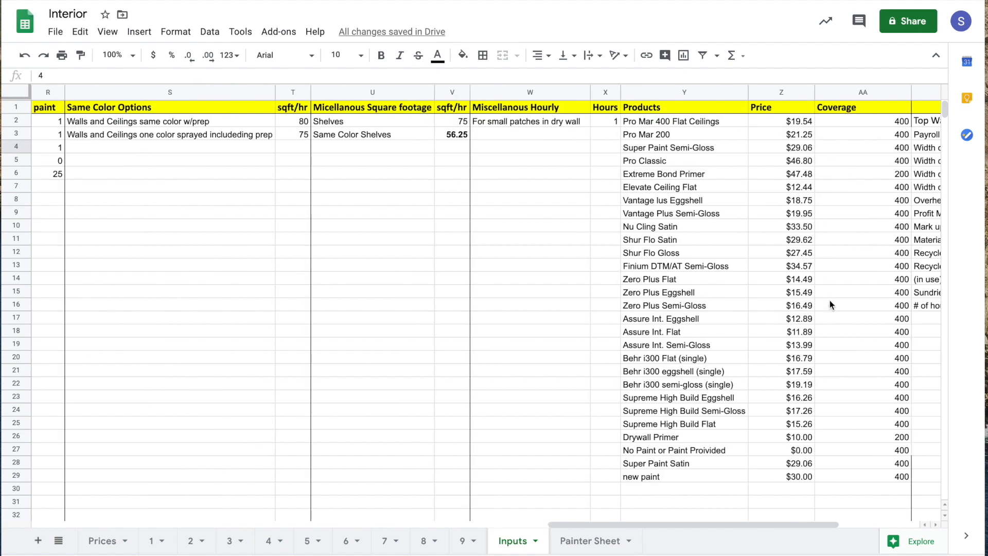
click(701, 490)
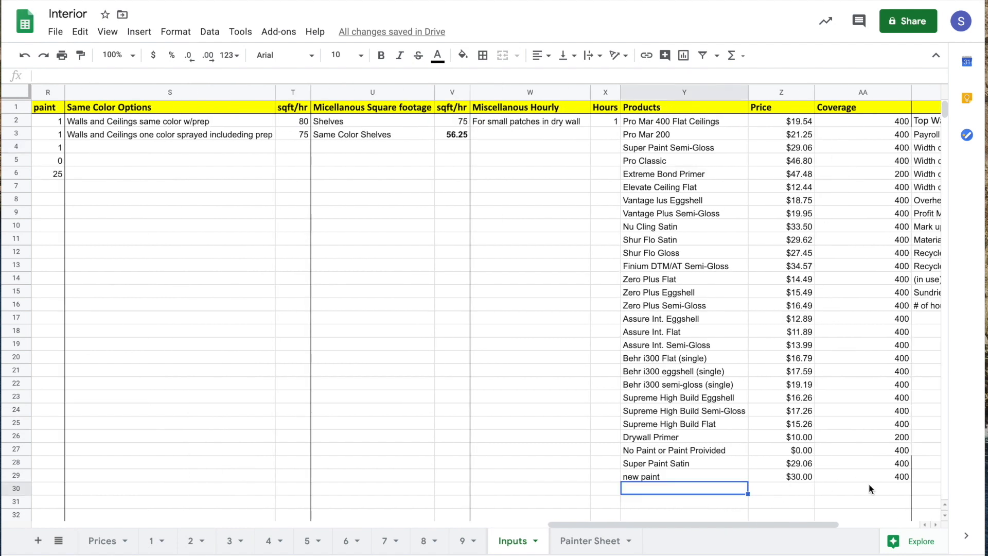
scroll(826, 409, left, 3)
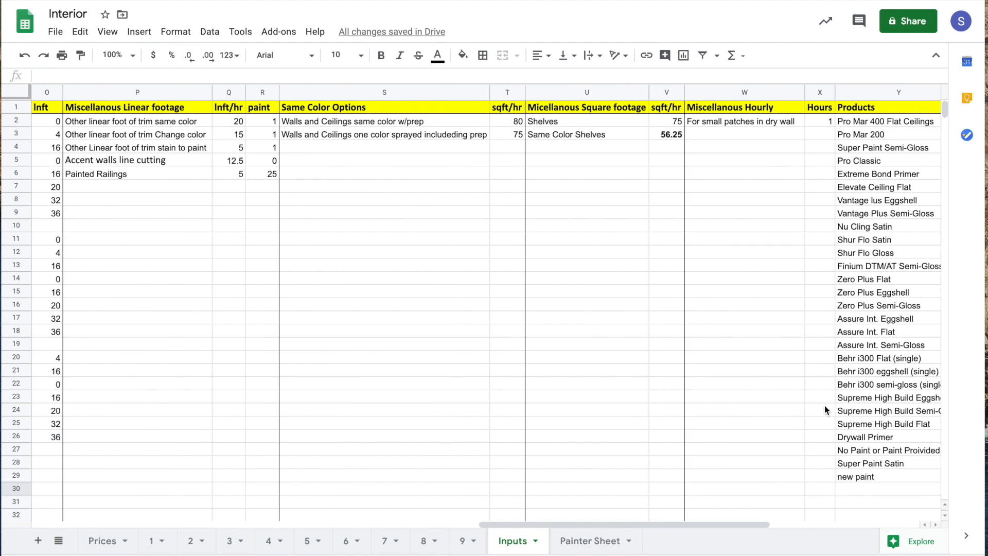
Step: Switch to the Exterior spreadsheet's Inputs sheet and check the custom "new thing" entry at the end of the applications list
scroll(825, 409, left, 1)
scroll(826, 409, left, 13)
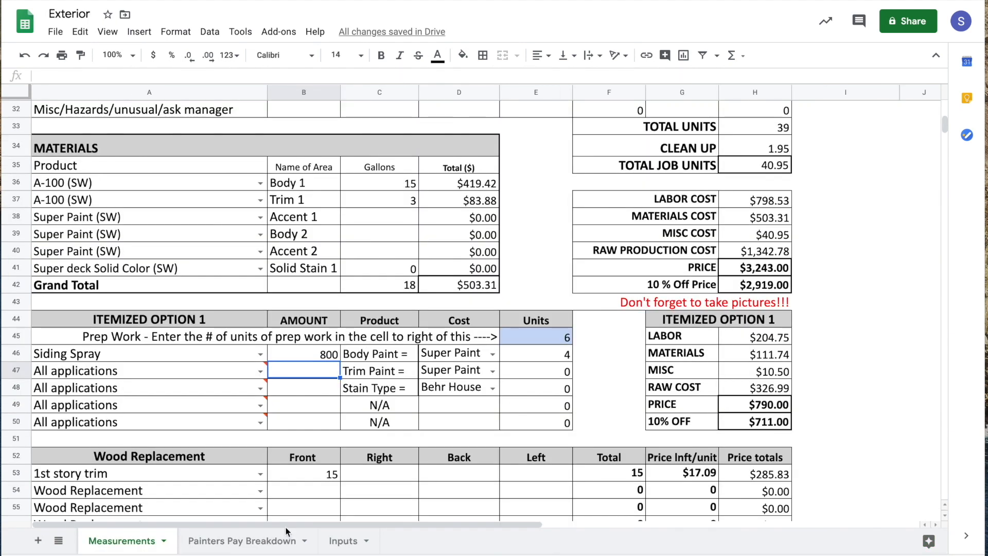
click(337, 539)
scroll(461, 411, down, 6)
click(329, 249)
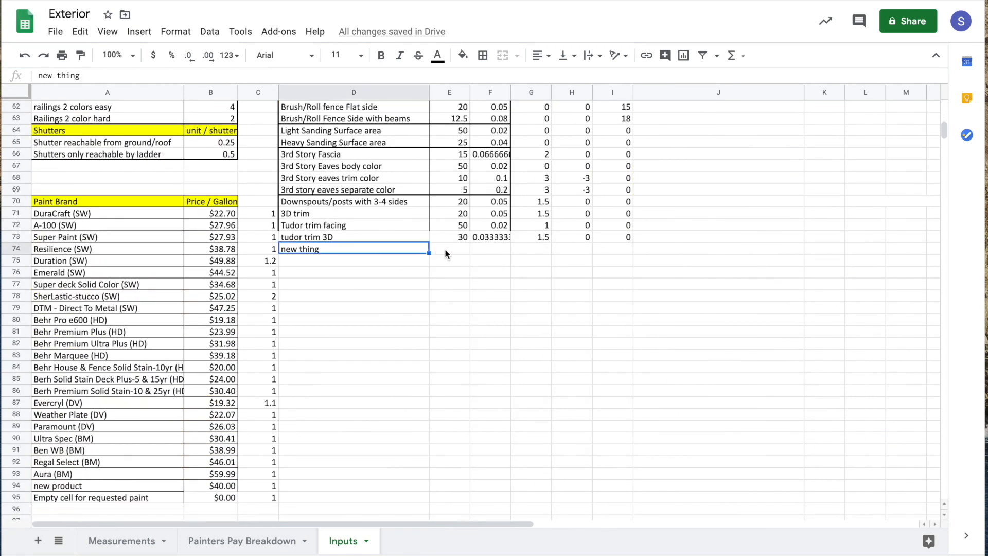
click(473, 261)
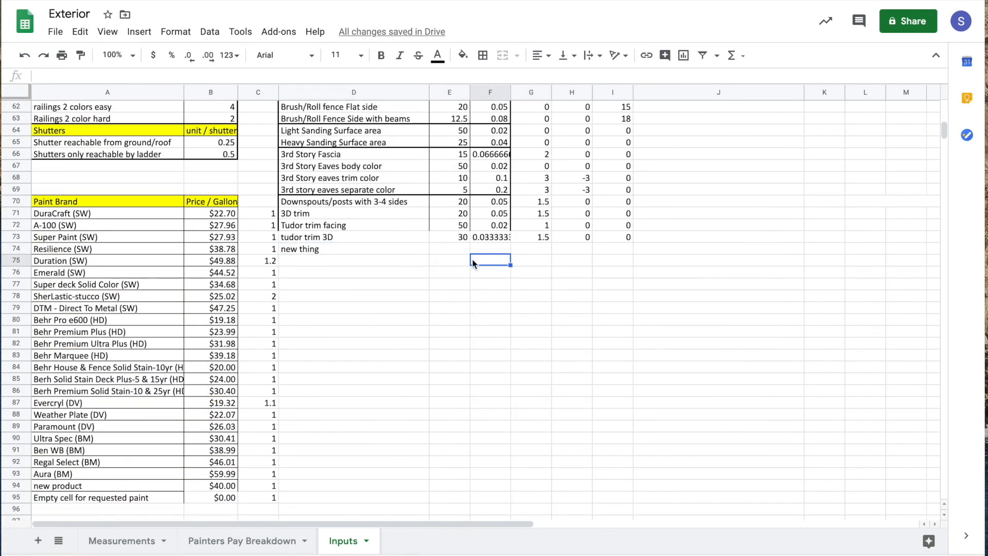
Step: Examine the trim footage per gallon, the wood replacement prices and the labor rate, overhead and profit inputs
scroll(708, 272, up, 15)
scroll(708, 271, right, 1)
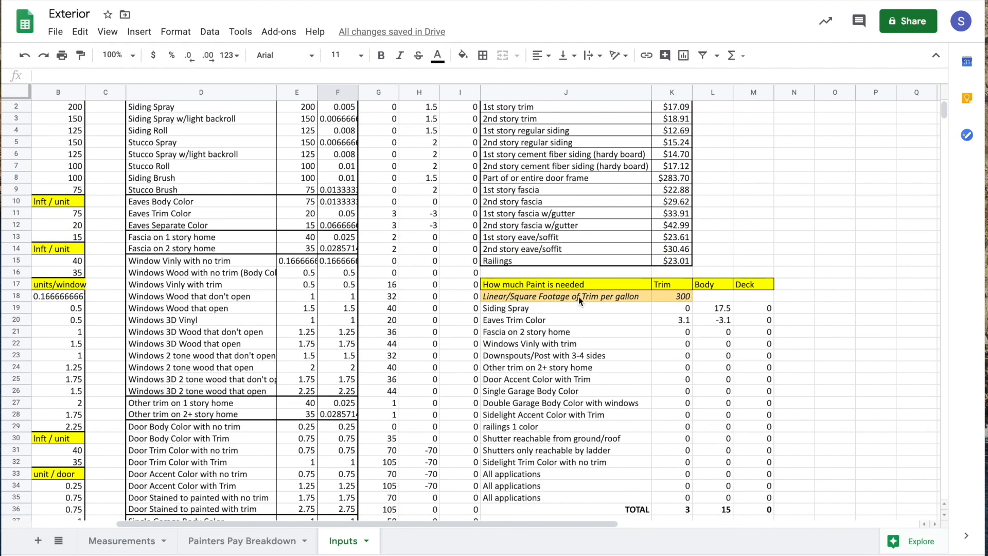
click(675, 298)
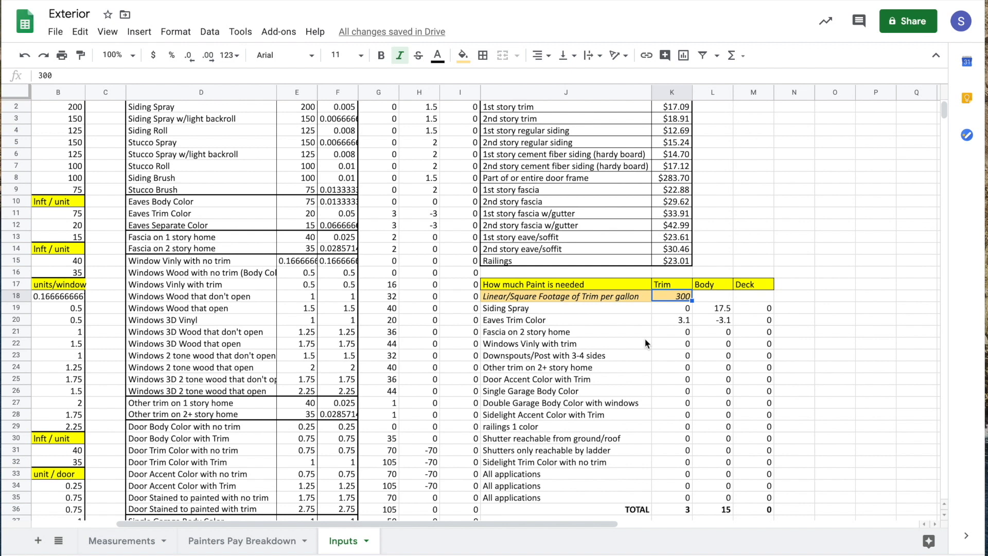
scroll(616, 309, up, 1)
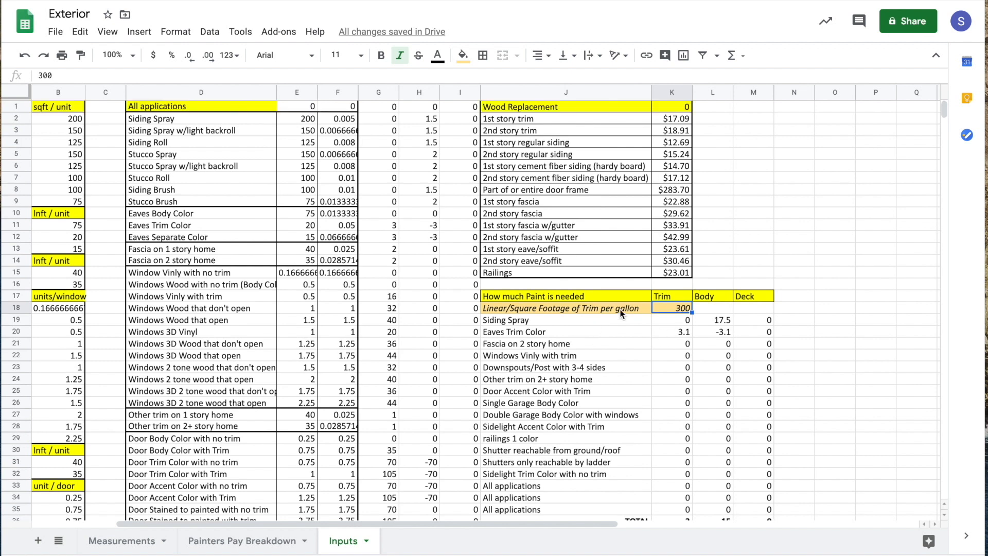
drag(592, 119, 634, 208)
drag(691, 123, 665, 230)
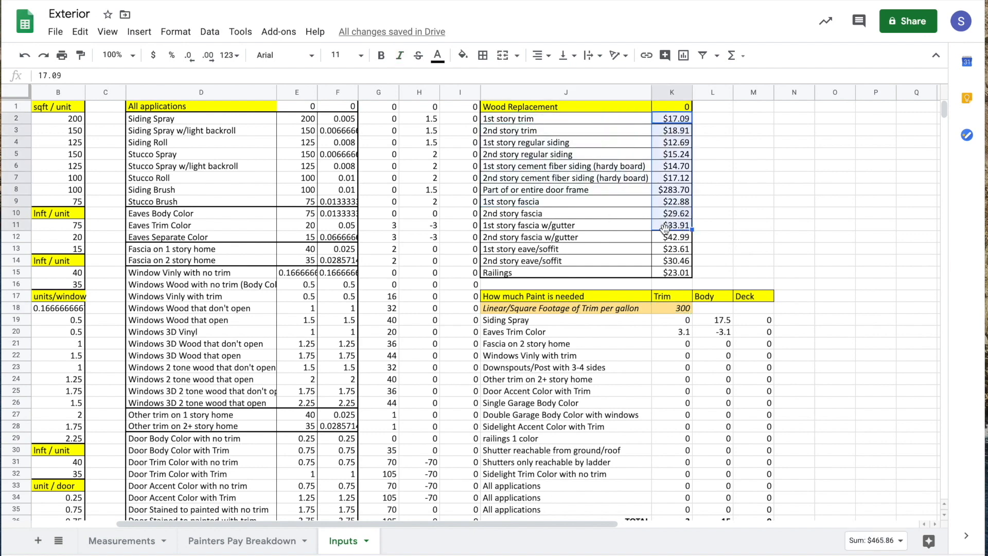
scroll(665, 232, down, 6)
scroll(665, 231, left, 2)
scroll(665, 234, down, 3)
scroll(665, 233, up, 2)
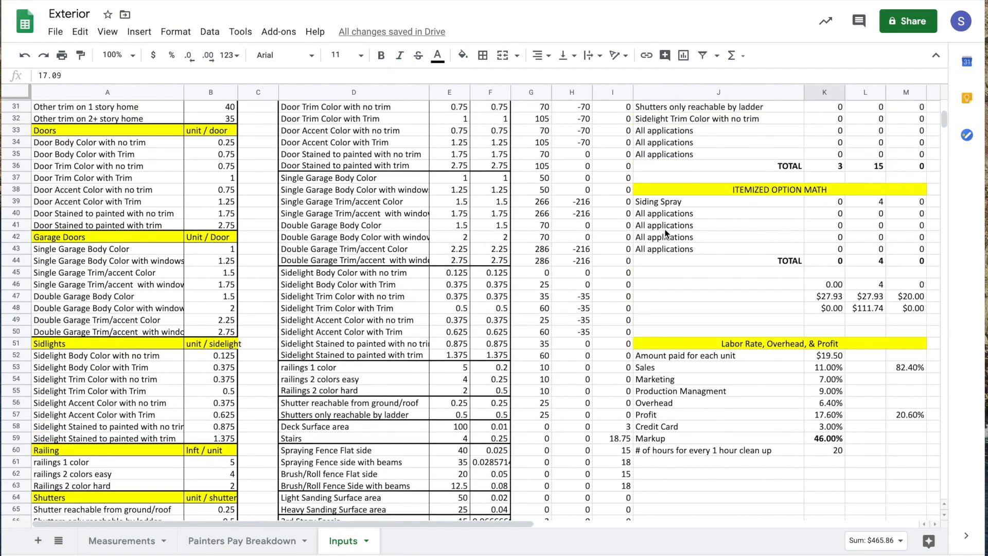
Step: Rename the "new product" entry in the Paint Brand list to "expoxy" and set its price per gallon to 83
scroll(665, 234, down, 10)
scroll(448, 311, up, 2)
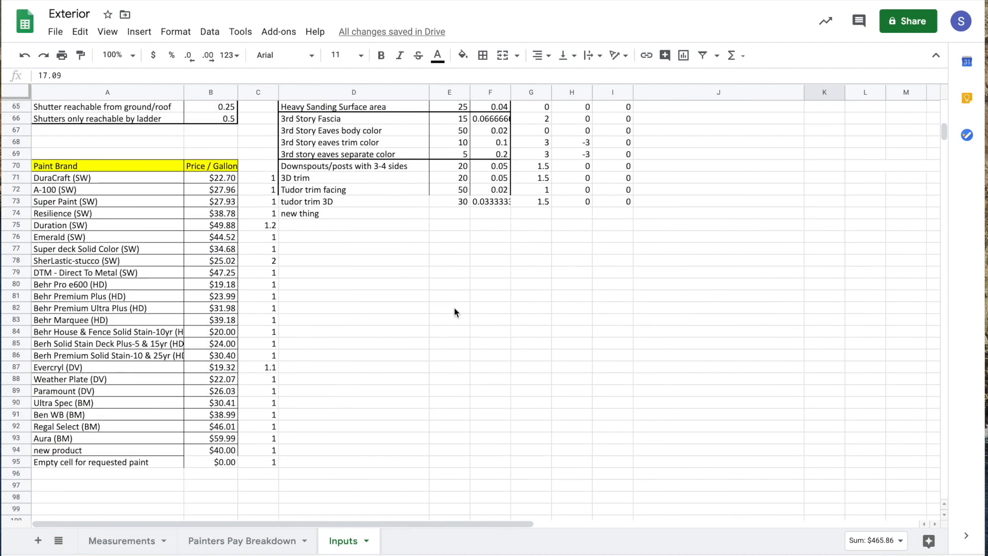
scroll(454, 312, up, 1)
scroll(250, 280, down, 4)
scroll(251, 280, down, 2)
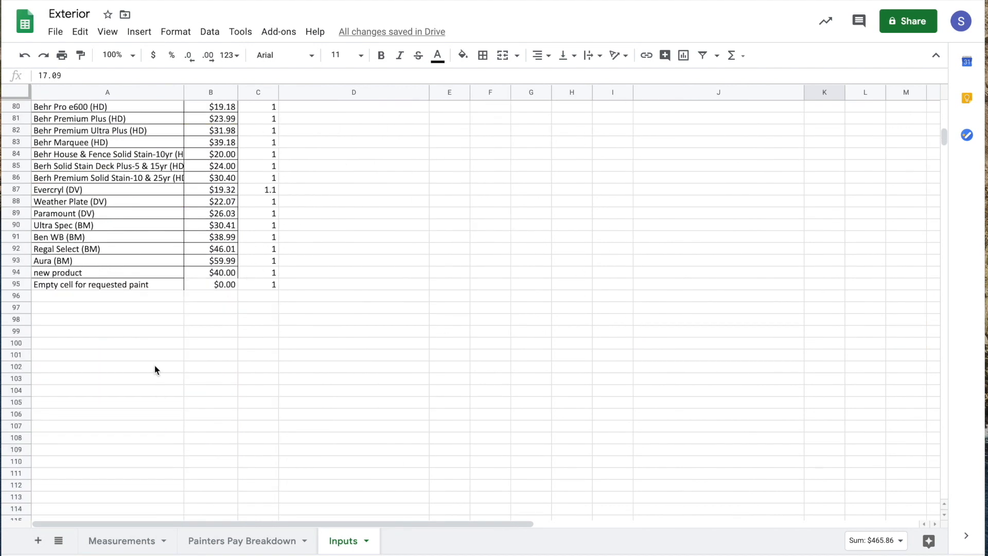
click(135, 285)
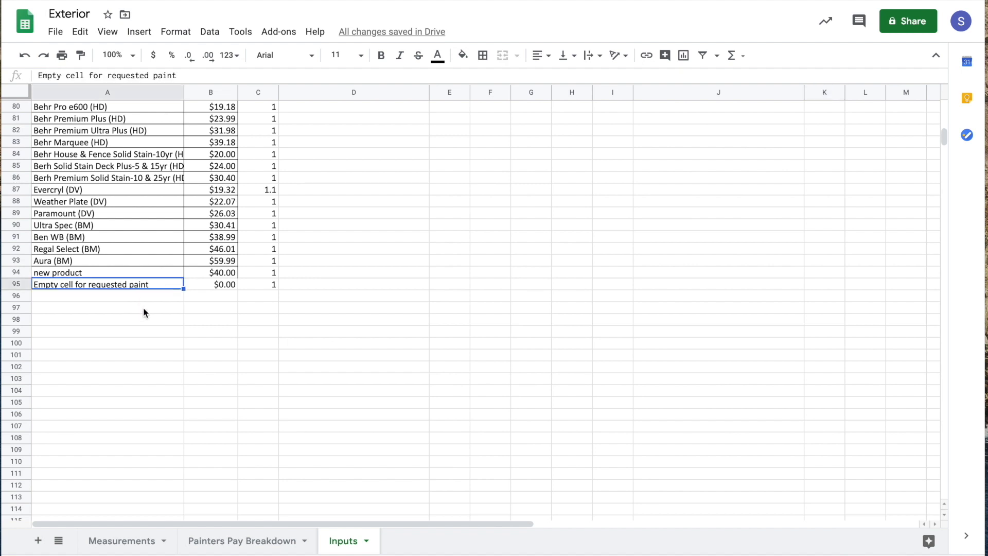
click(142, 274)
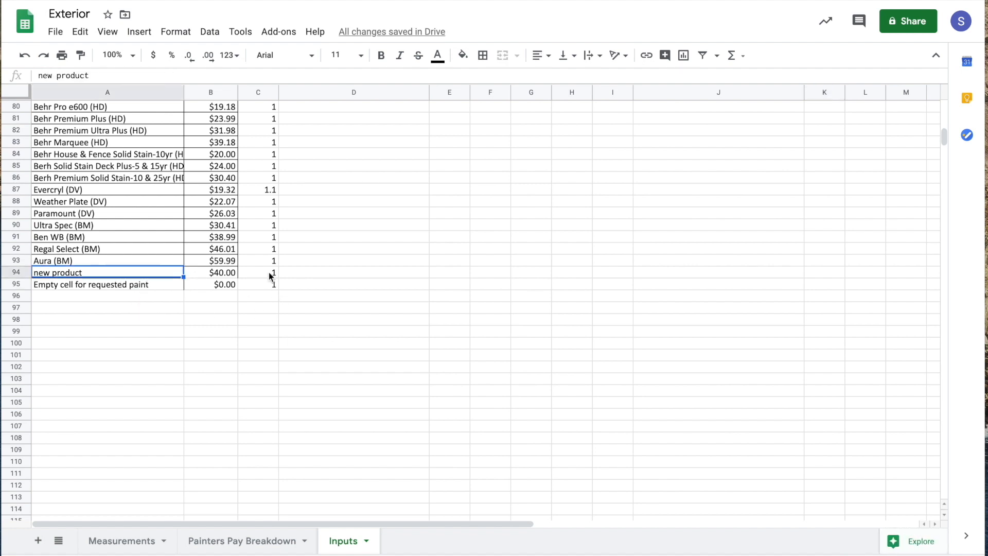
text(expoxy)
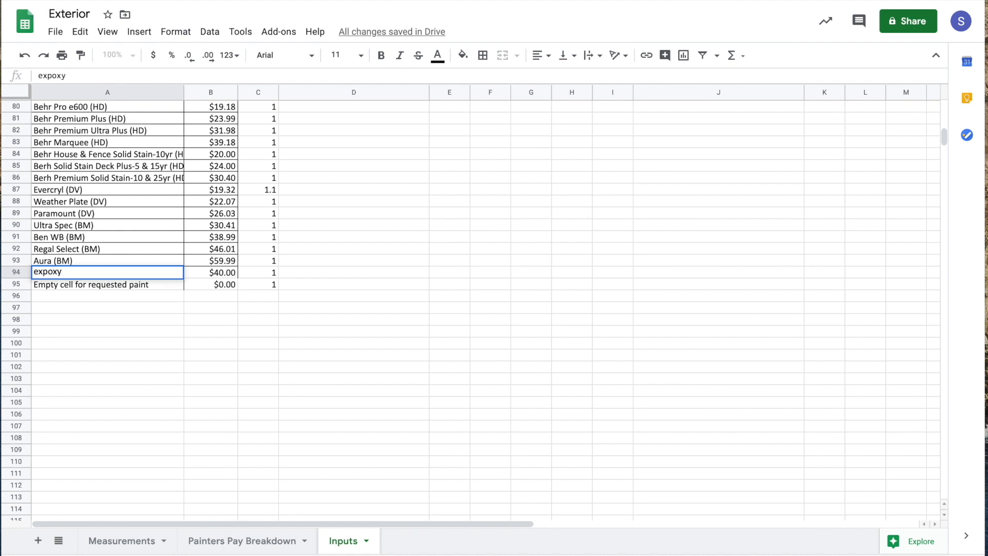
key(Tab)
text(41)
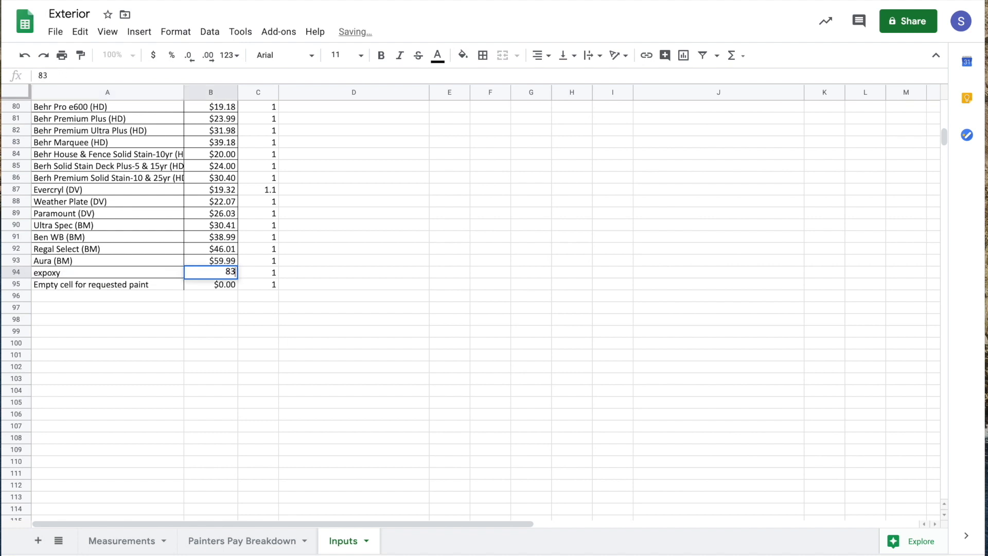
key(Tab)
Step: On the Measurements sheet, set the Body 1 product in the Materials table to expoxy
click(124, 542)
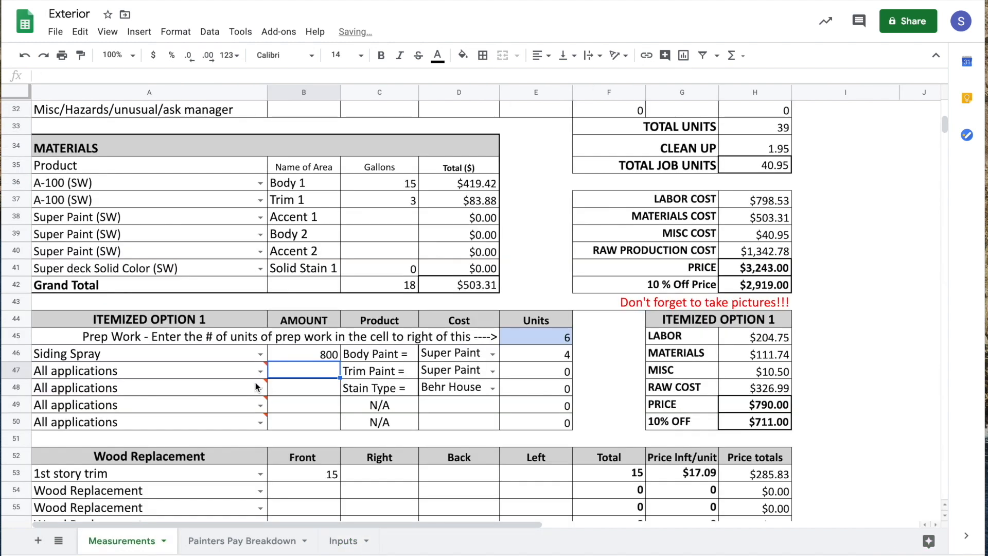
scroll(268, 196, up, 1)
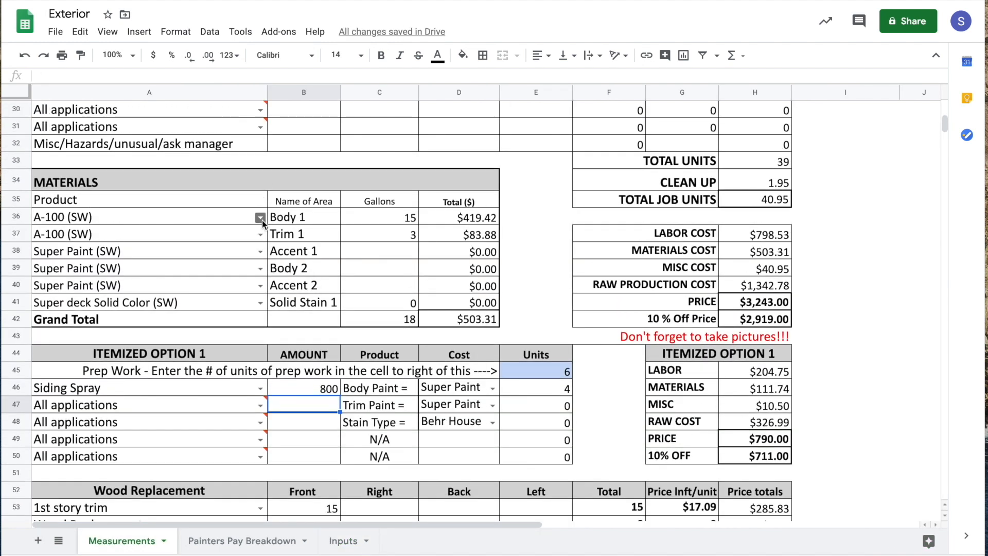
click(261, 217)
scroll(214, 393, down, 3)
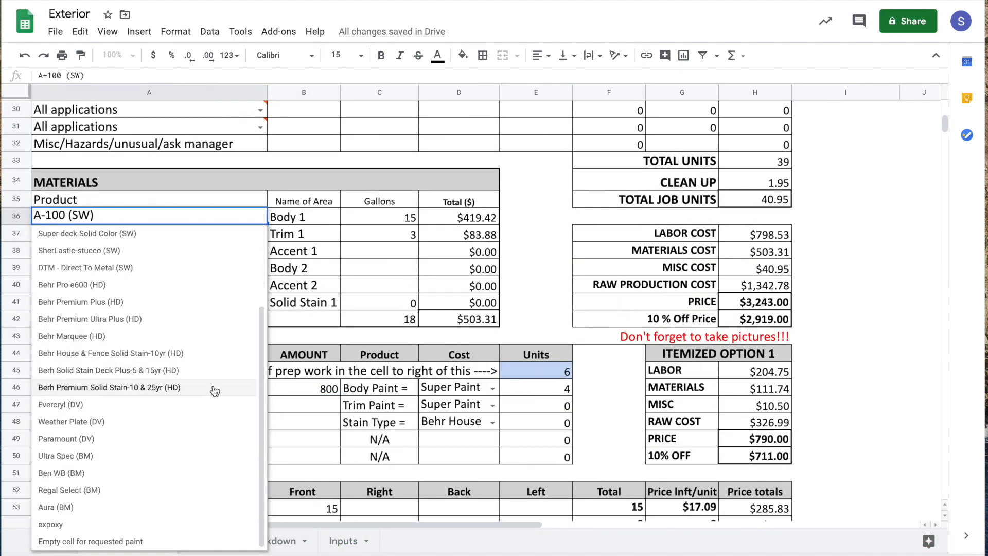
click(82, 525)
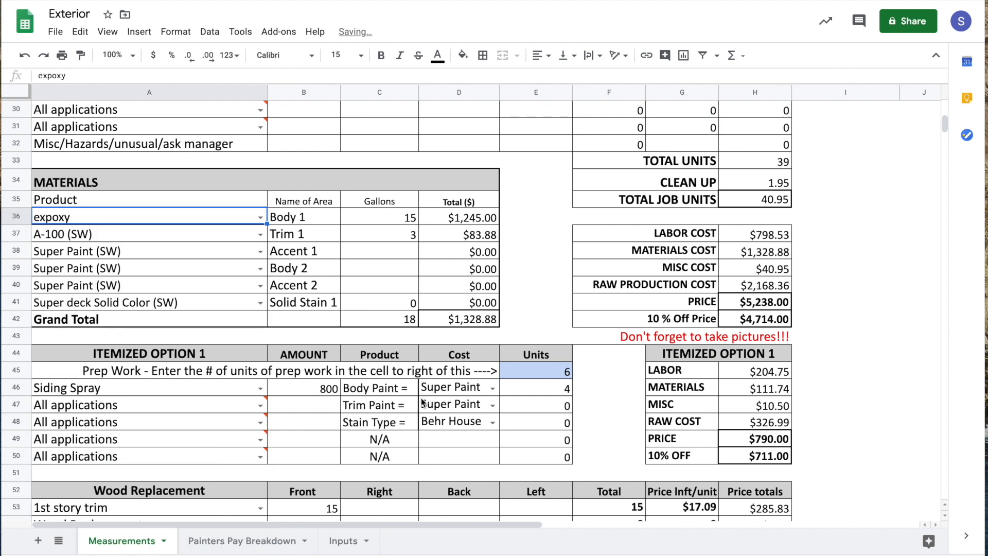
Step: Examine the price option for when the home owner provides the paint and compare it with the main job price
scroll(421, 398, down, 5)
click(567, 369)
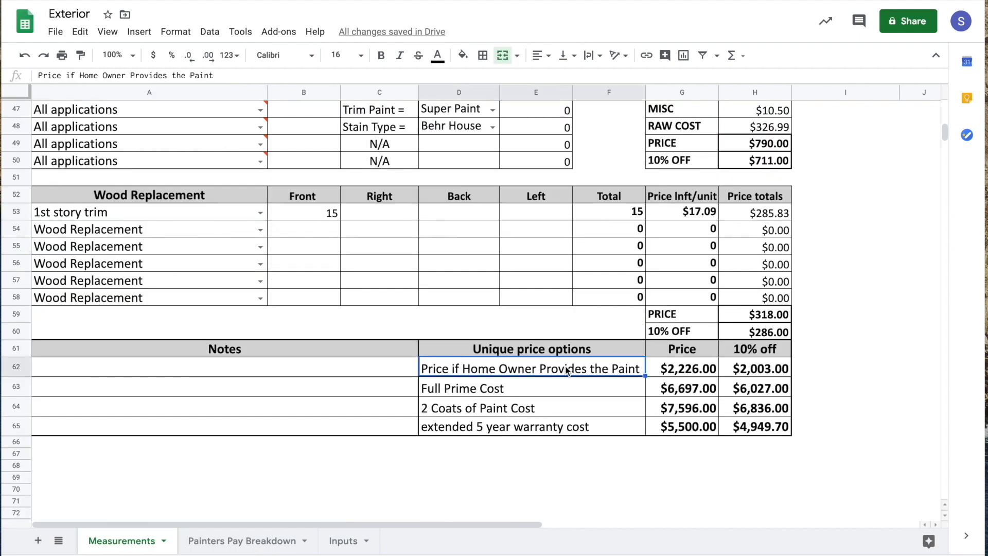
click(700, 368)
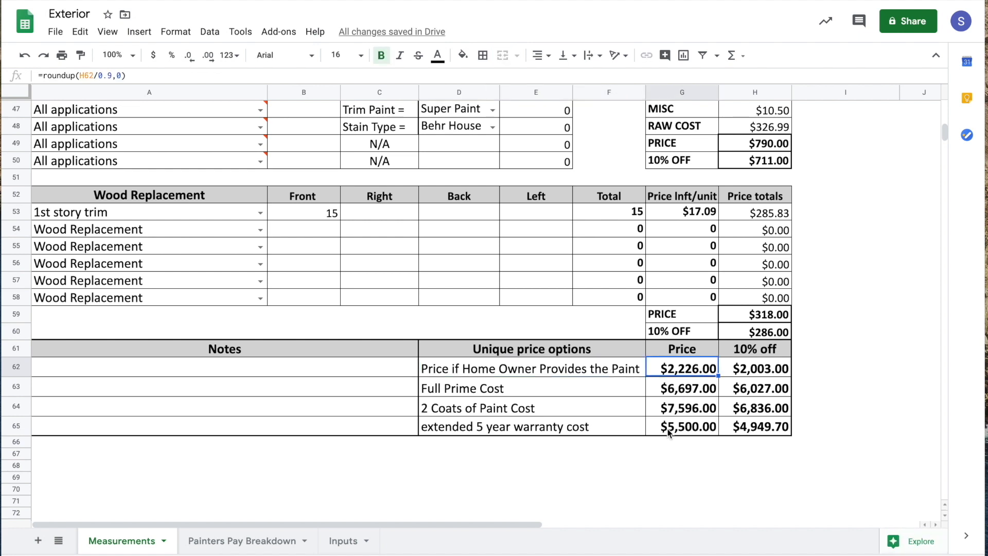
scroll(668, 429, up, 3)
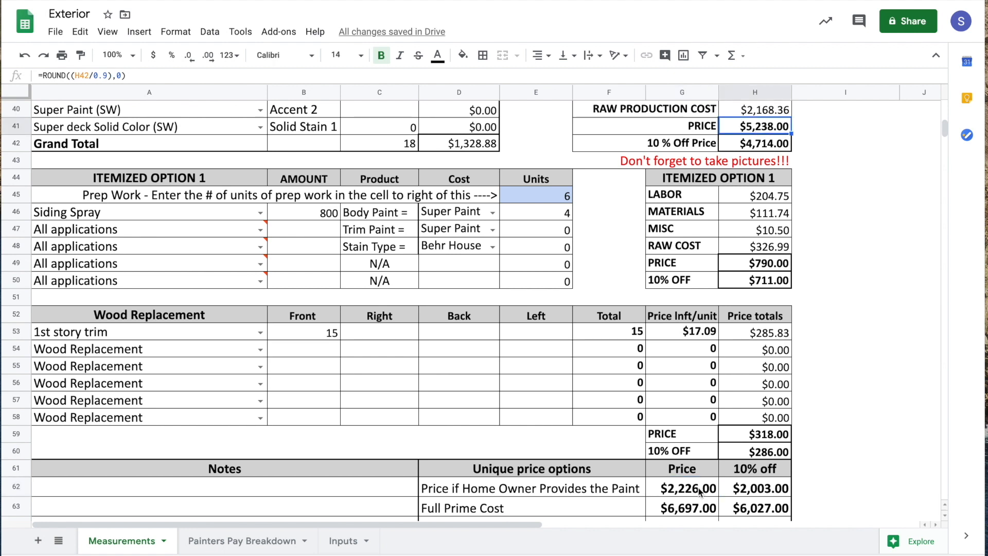
scroll(657, 452, down, 3)
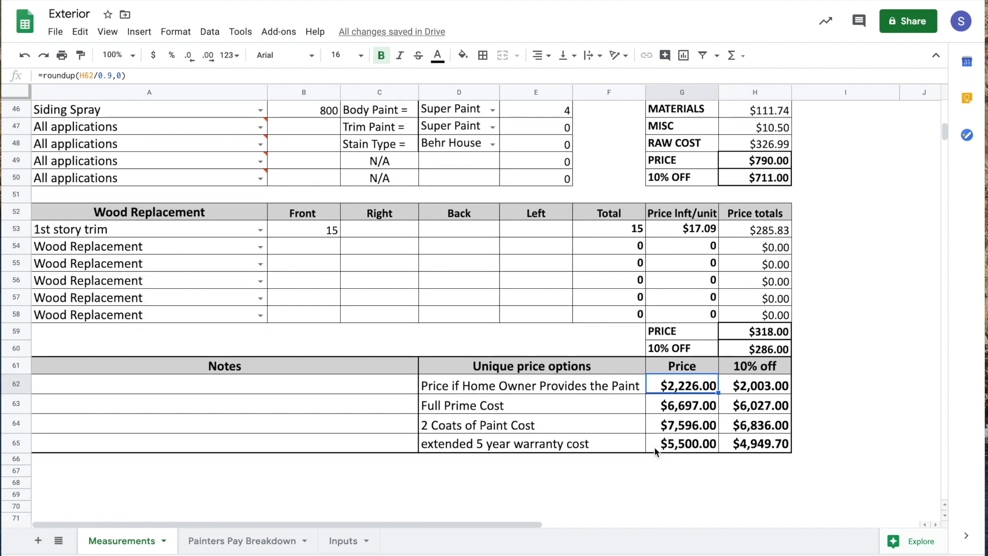
Step: Review the unique price options for full prime, two coats of paint and the extended 5 year warranty
click(687, 409)
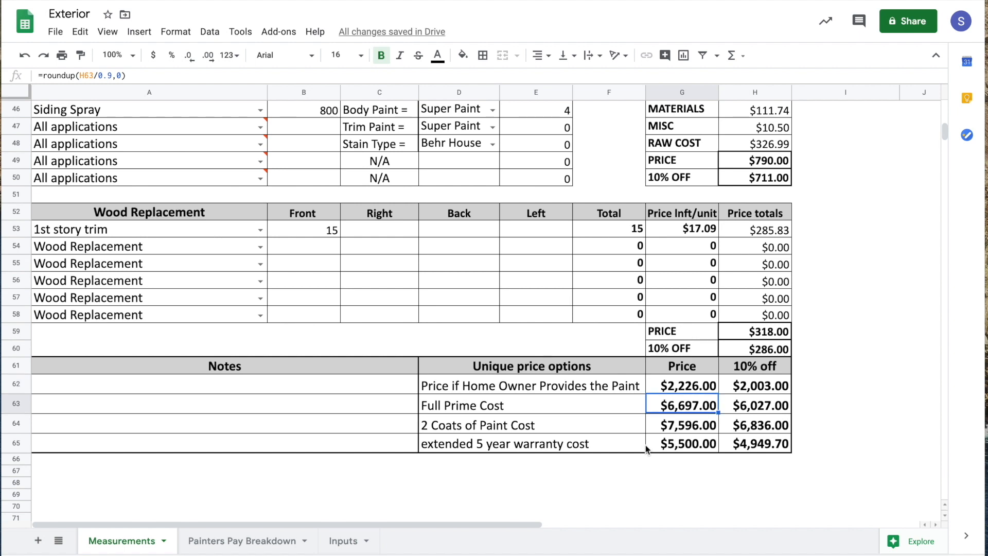
click(621, 415)
click(622, 409)
click(624, 419)
click(627, 407)
click(623, 423)
click(693, 425)
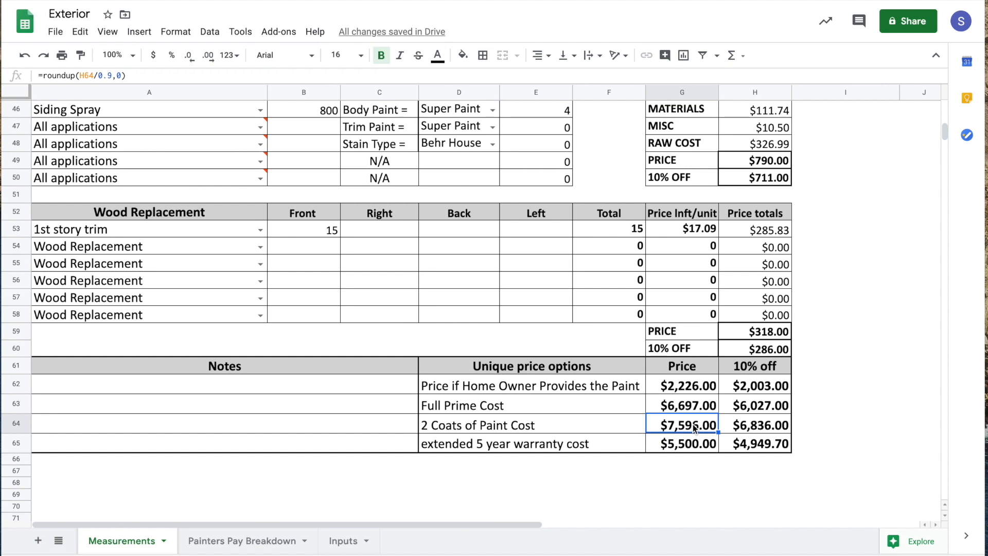
click(603, 422)
click(633, 445)
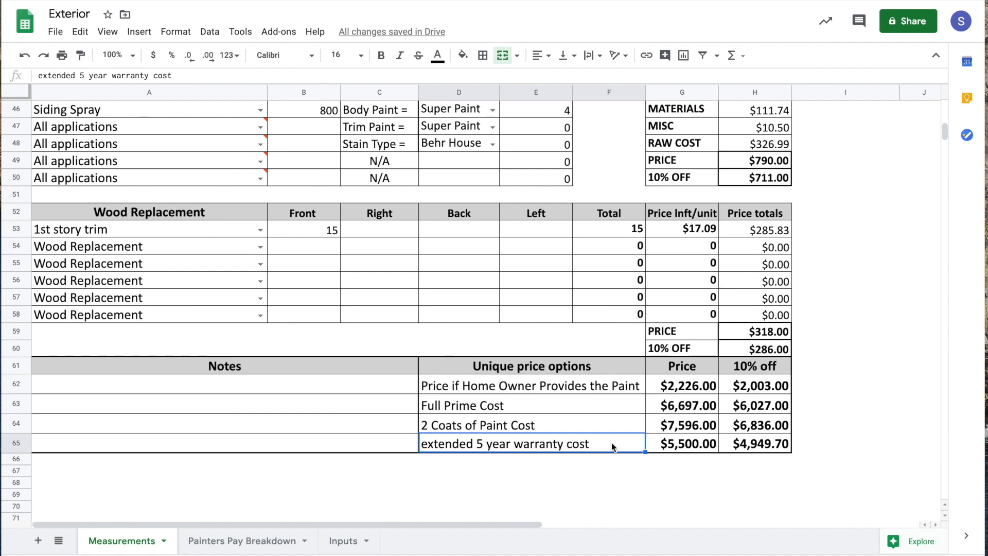
key(Right)
Step: View the house payout amounts from set up through shutters on the Painters Pay Breakdown sheet
scroll(614, 447, up, 3)
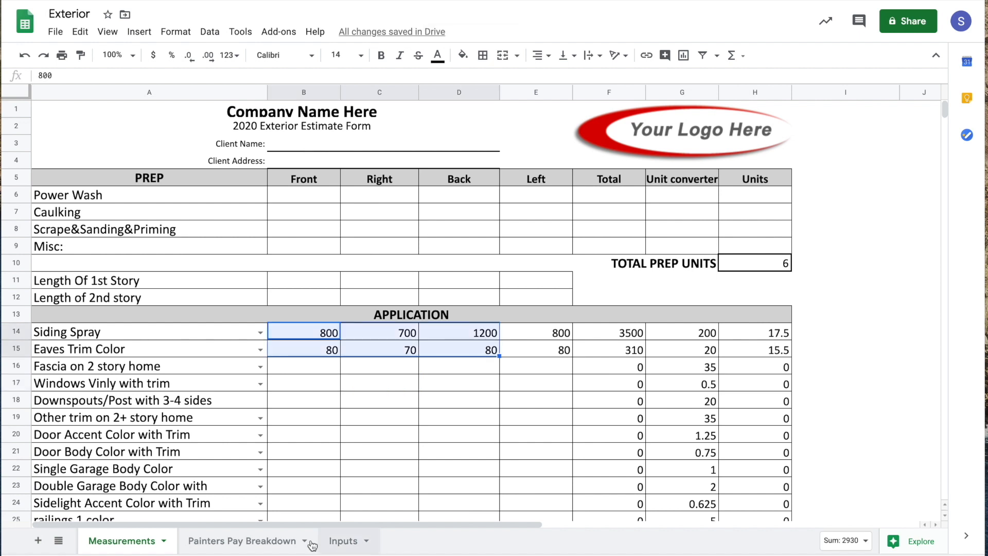
click(288, 541)
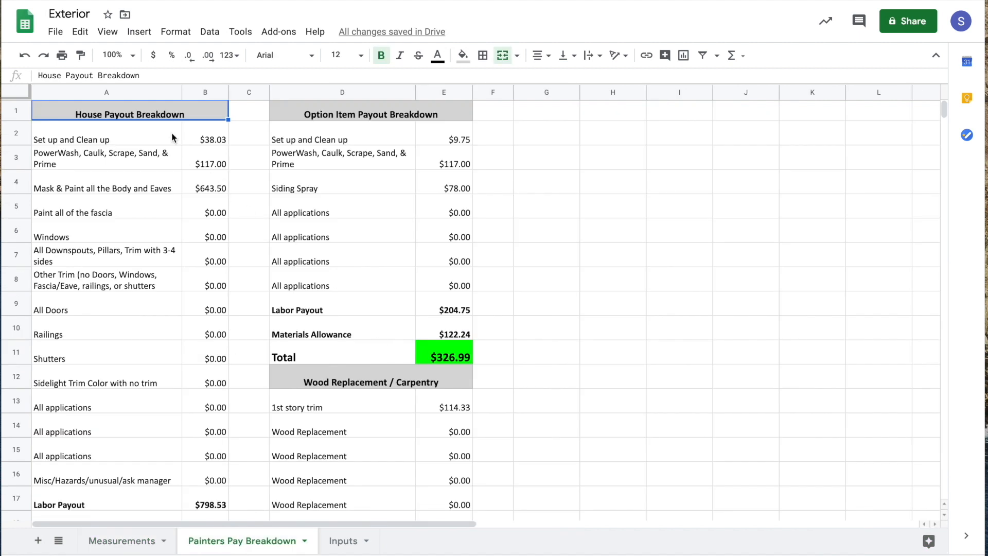
drag(216, 140, 198, 364)
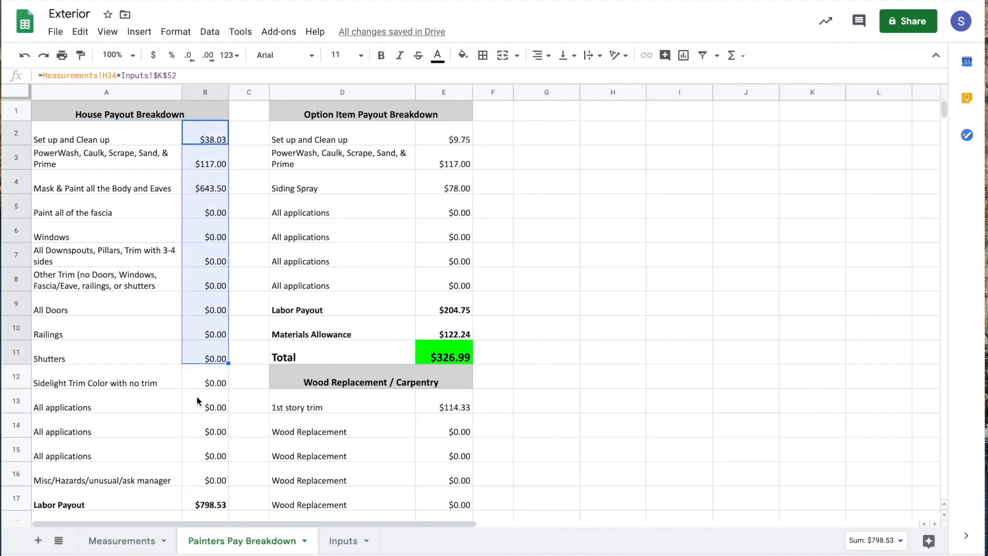
Step: Check the raw production, materials and labor costs of the job on the Measurements sheet
click(122, 541)
scroll(714, 467, down, 8)
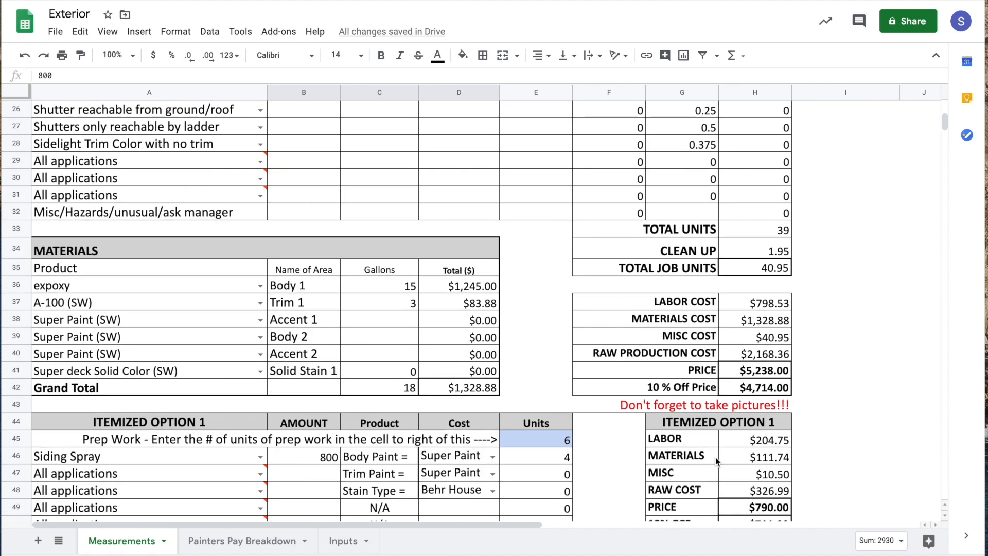
click(759, 358)
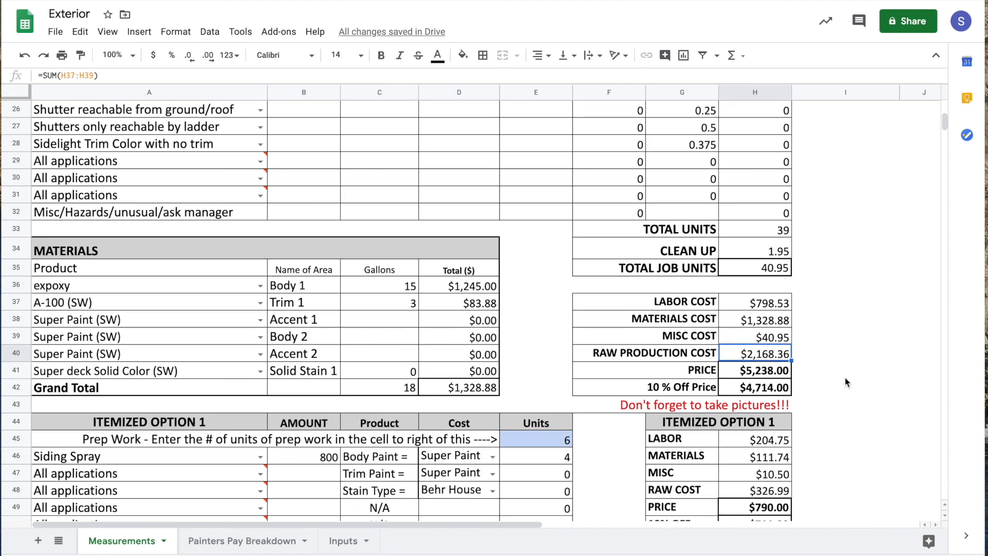
click(757, 323)
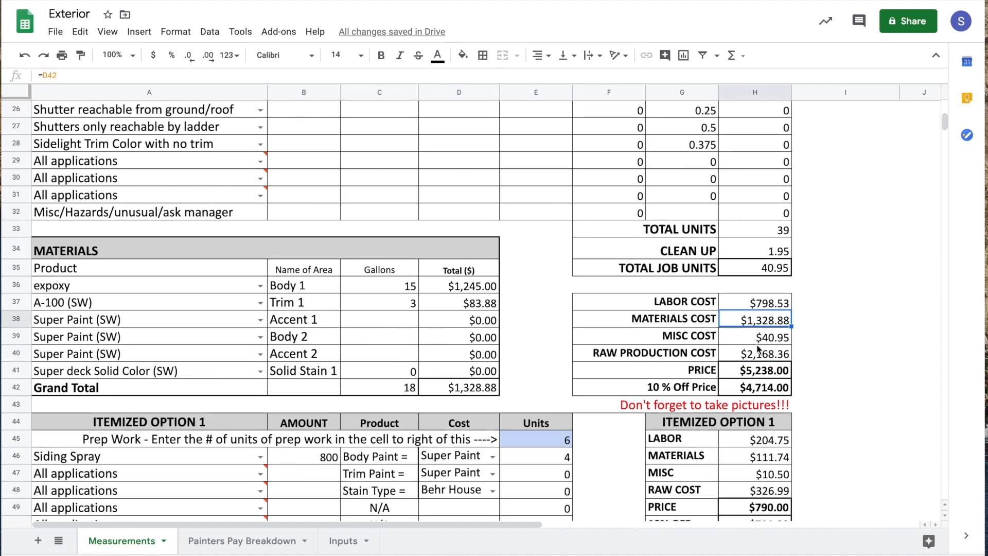
click(763, 307)
Step: Inspect the painters' payouts for set up and clean up, prep work, and masking and painting the body and eaves
click(242, 541)
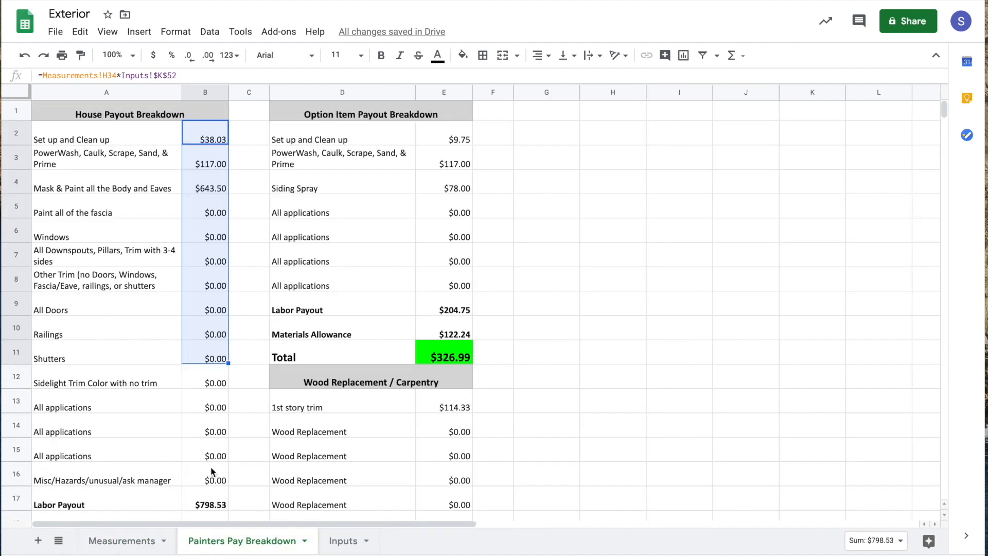
click(100, 139)
click(207, 140)
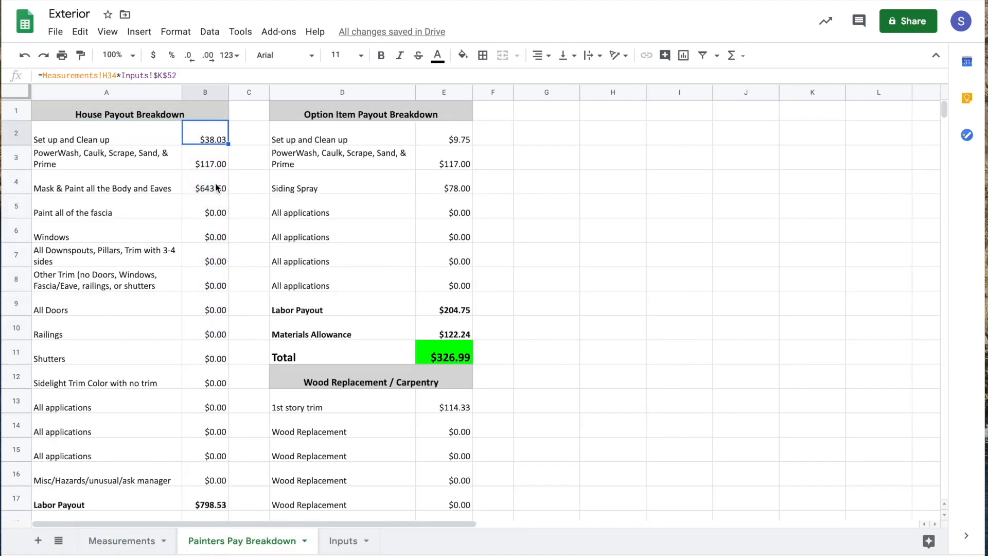
click(146, 163)
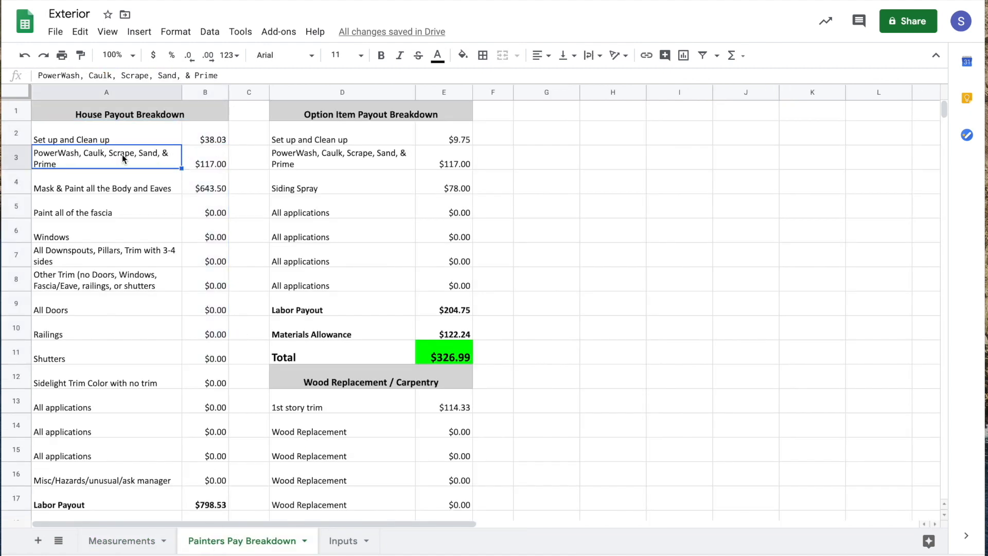
key(Right)
click(95, 188)
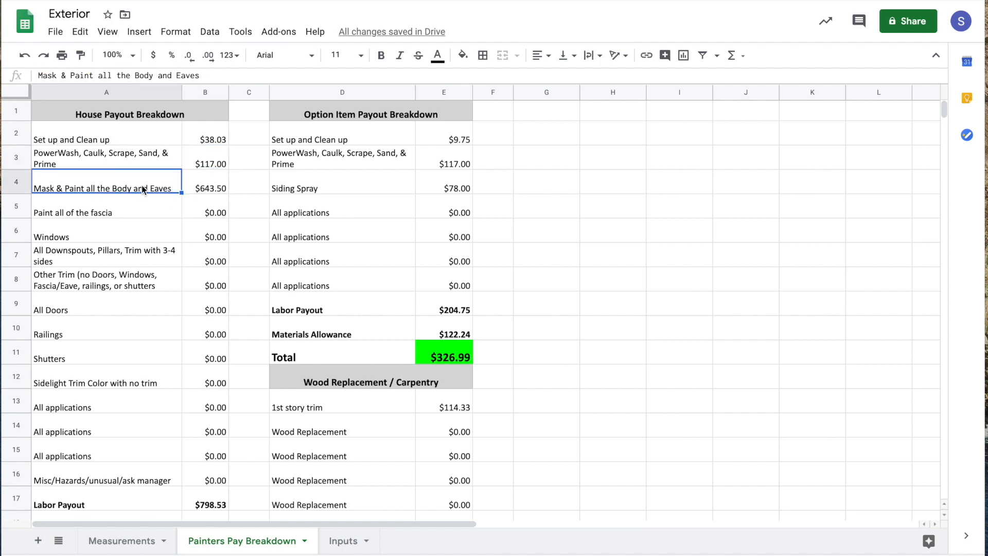
click(202, 189)
Step: Review the house payout total and materials allowance along with the option item and wood replacement breakdowns
scroll(234, 266, down, 2)
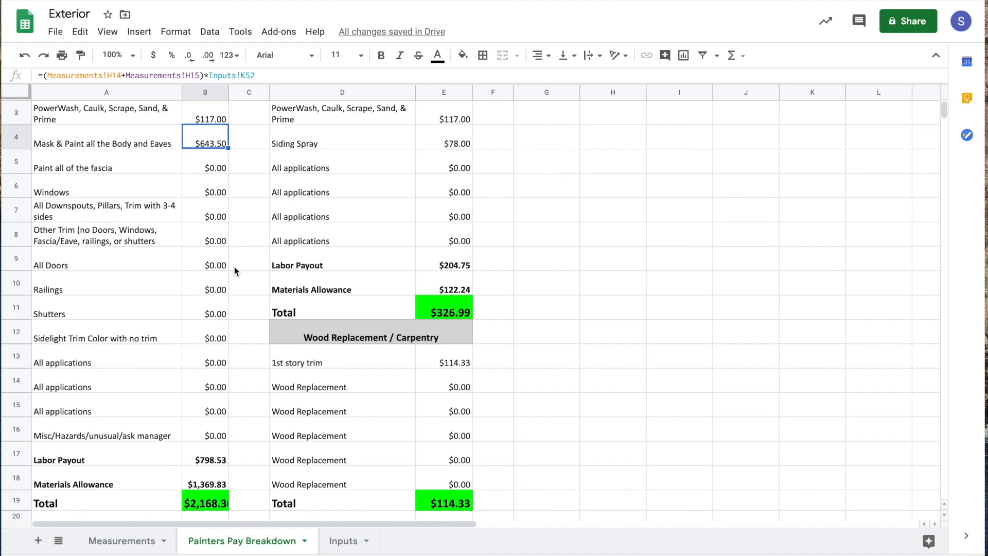
click(217, 477)
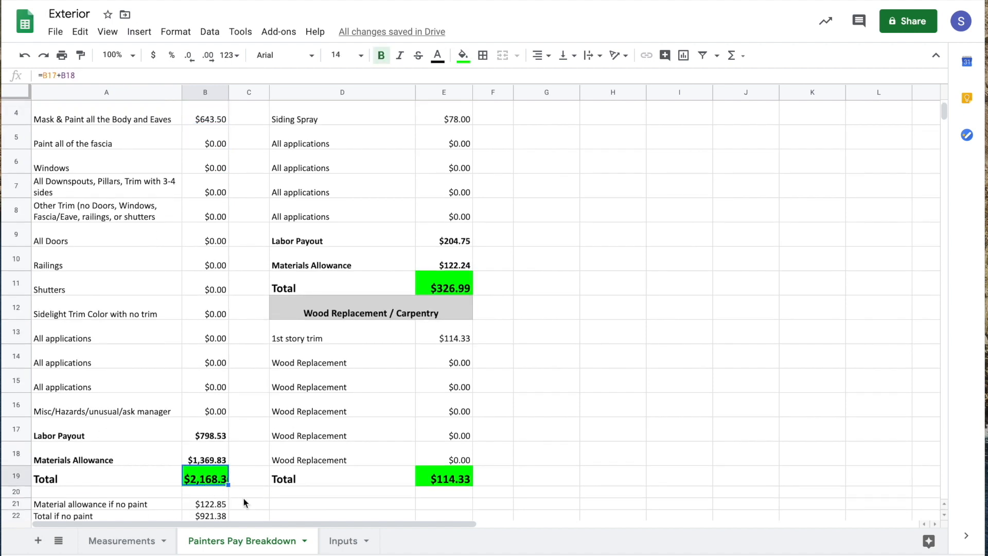
key(Up)
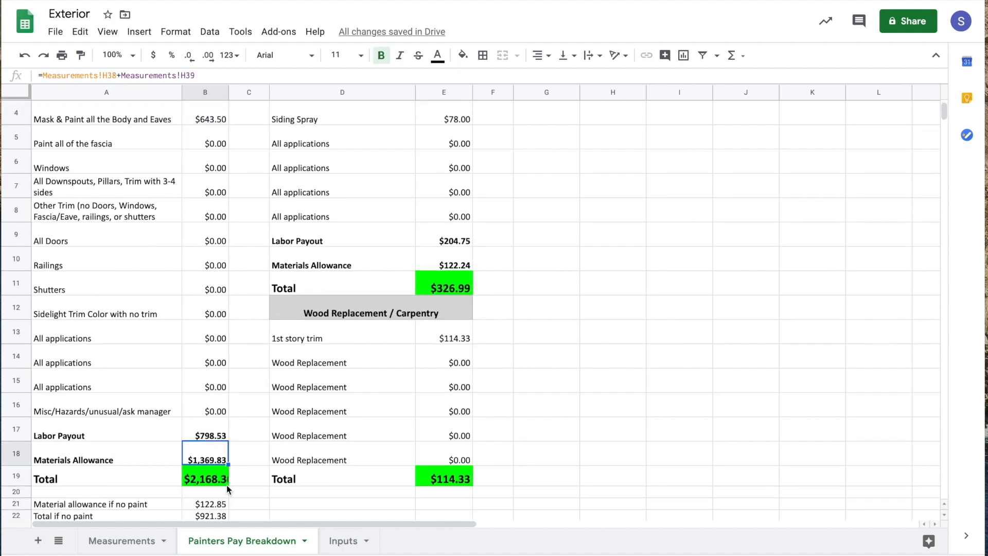
scroll(217, 468, up, 3)
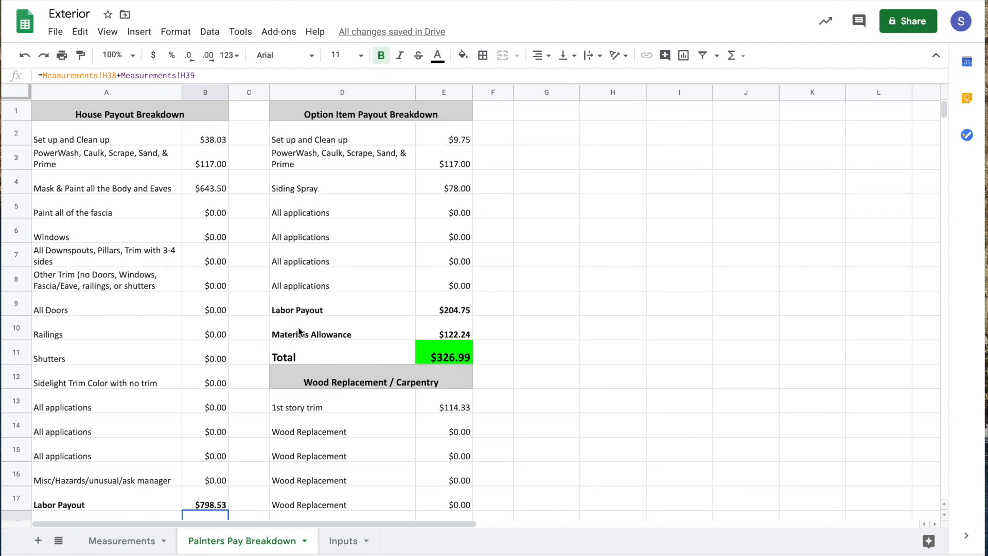
scroll(422, 356, down, 5)
scroll(439, 280, up, 5)
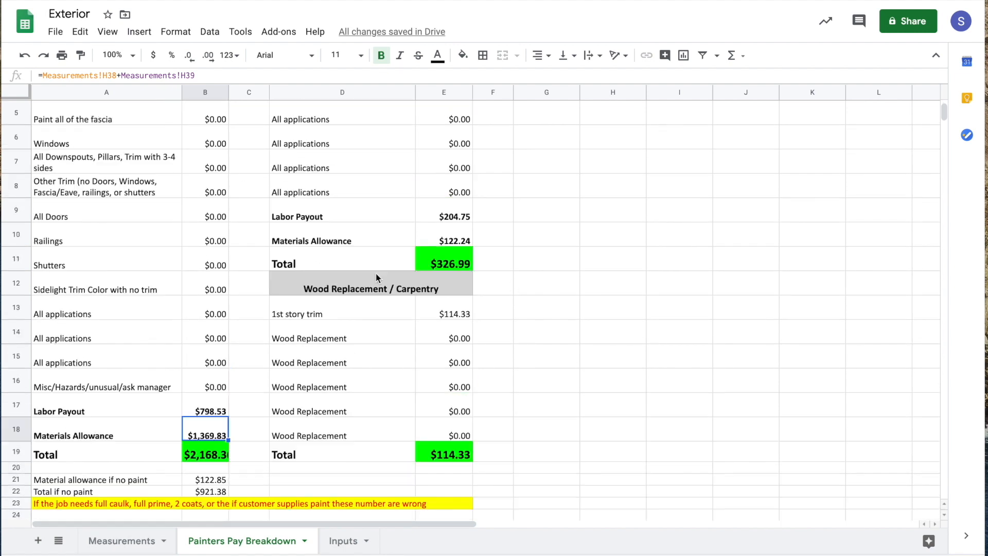
Step: Switch to the Interior spreadsheet and examine room 1's hours per task on the Painter Sheet
click(309, 0)
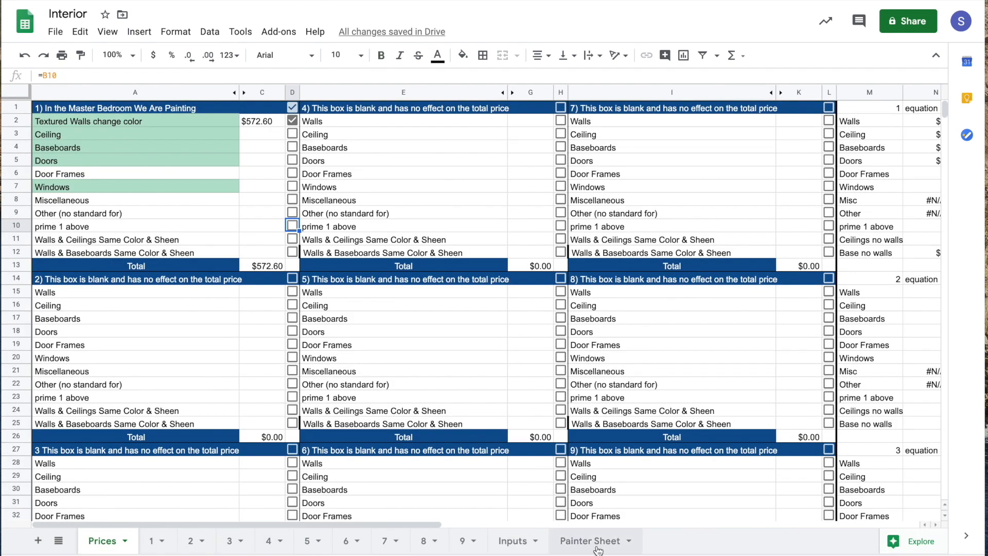
click(570, 543)
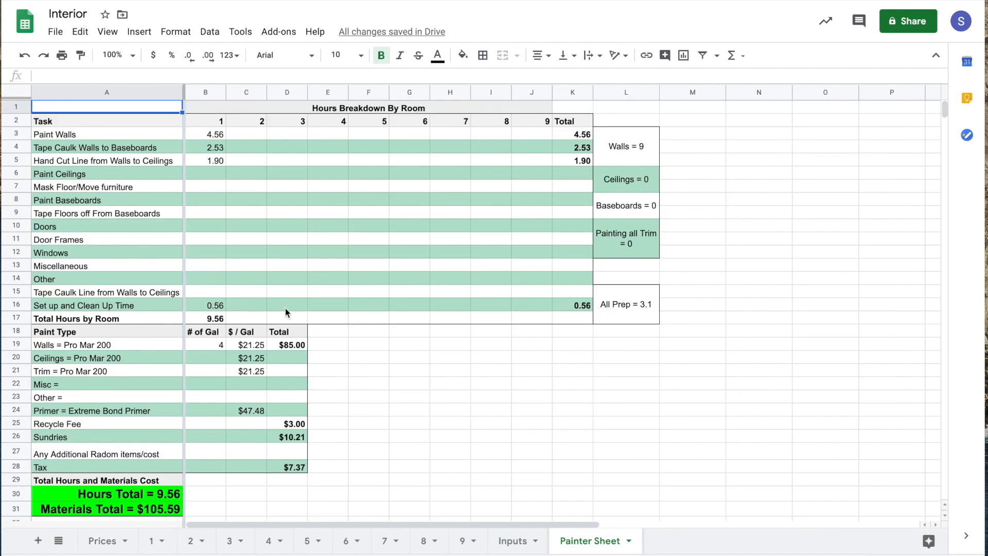
click(216, 137)
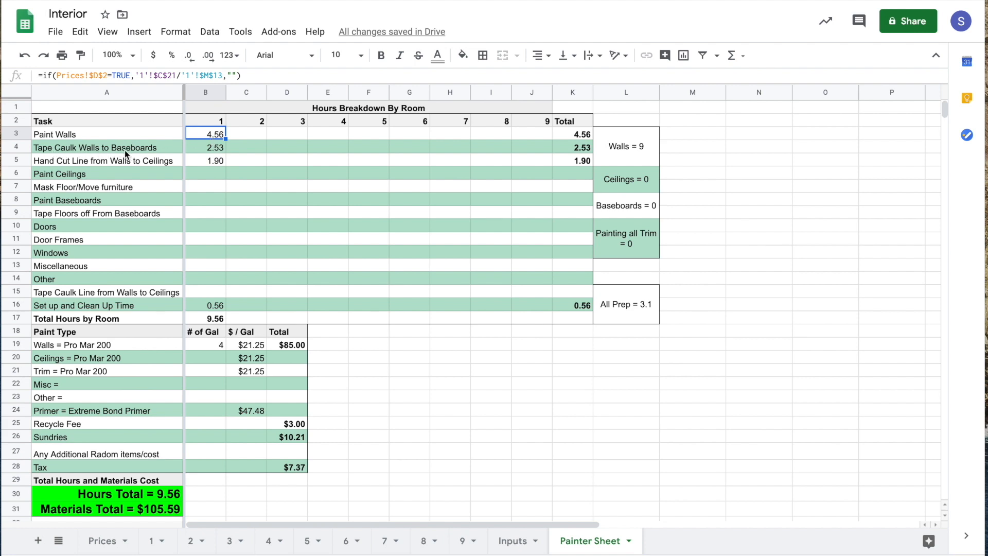
click(206, 148)
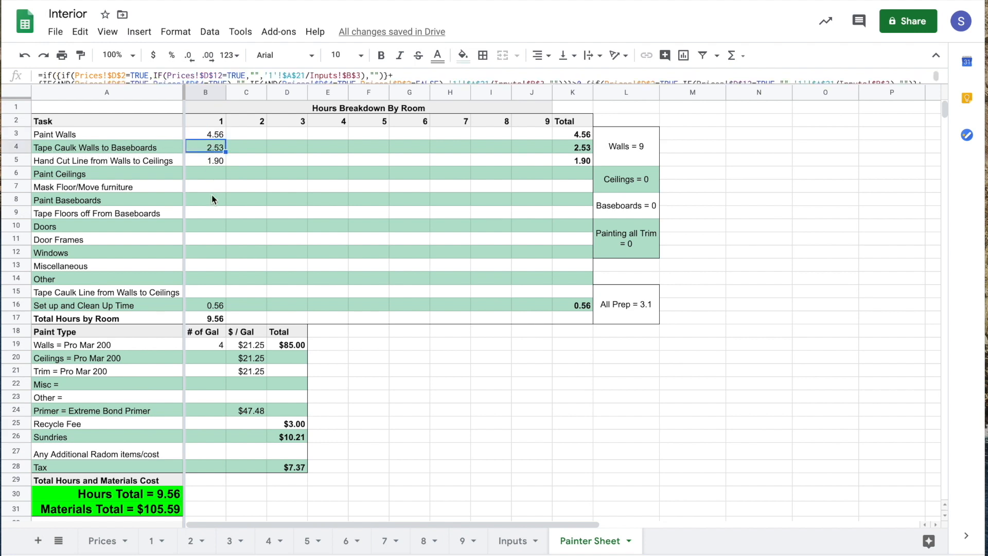
scroll(449, 78, down, 3)
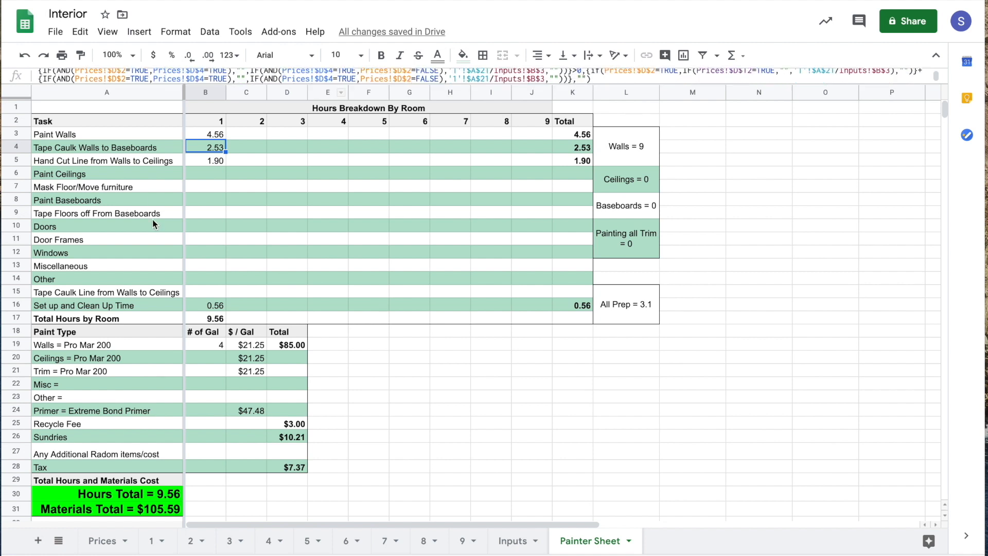
click(203, 162)
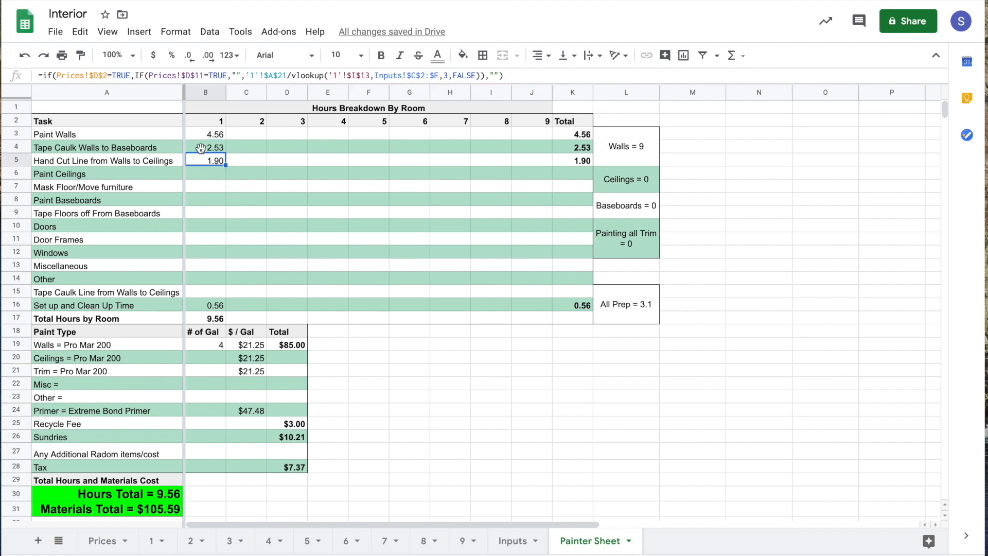
drag(214, 135, 208, 307)
Step: Compare the combined walls hours with room 1's individual wall tasks and the overall hours and materials totals
click(641, 146)
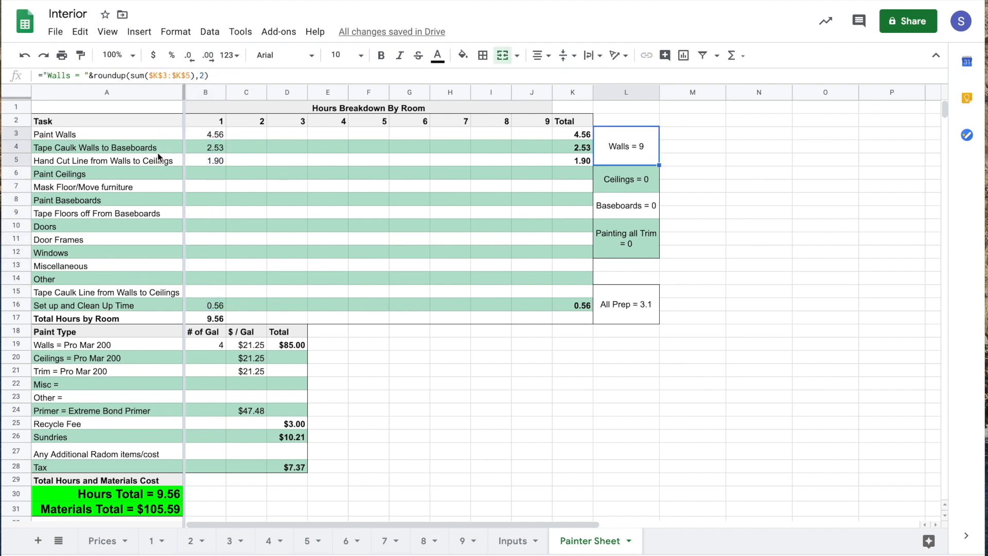
drag(214, 133, 212, 164)
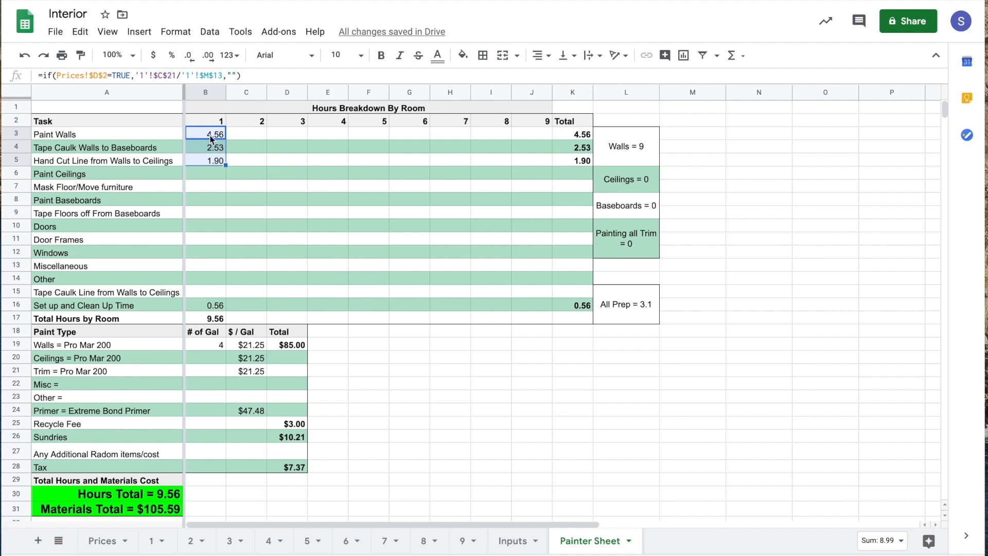
click(213, 148)
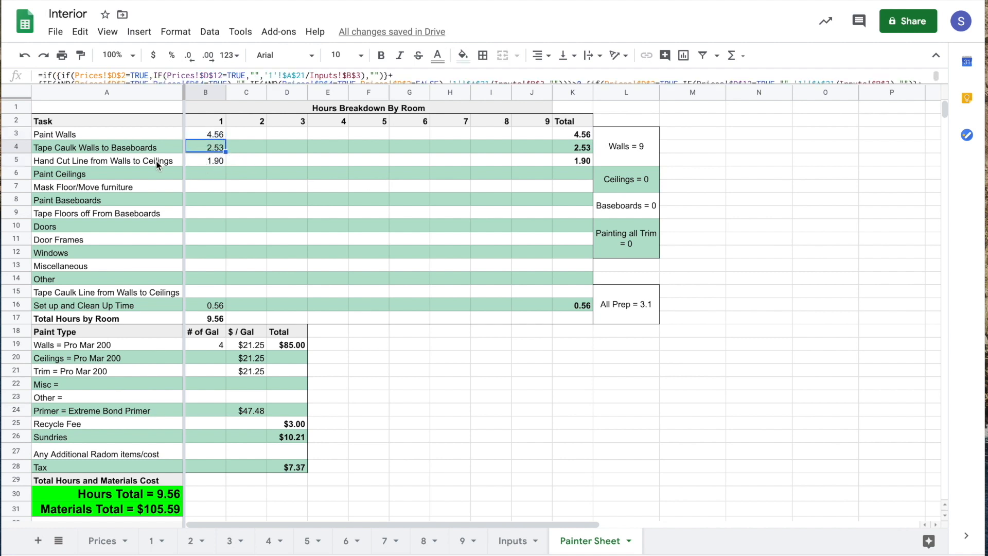
click(214, 161)
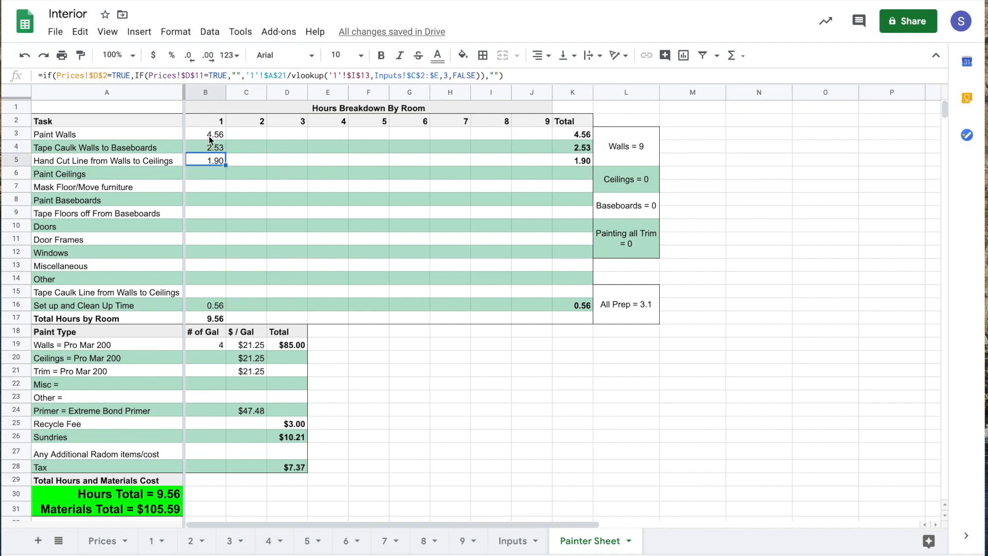
click(210, 137)
click(631, 155)
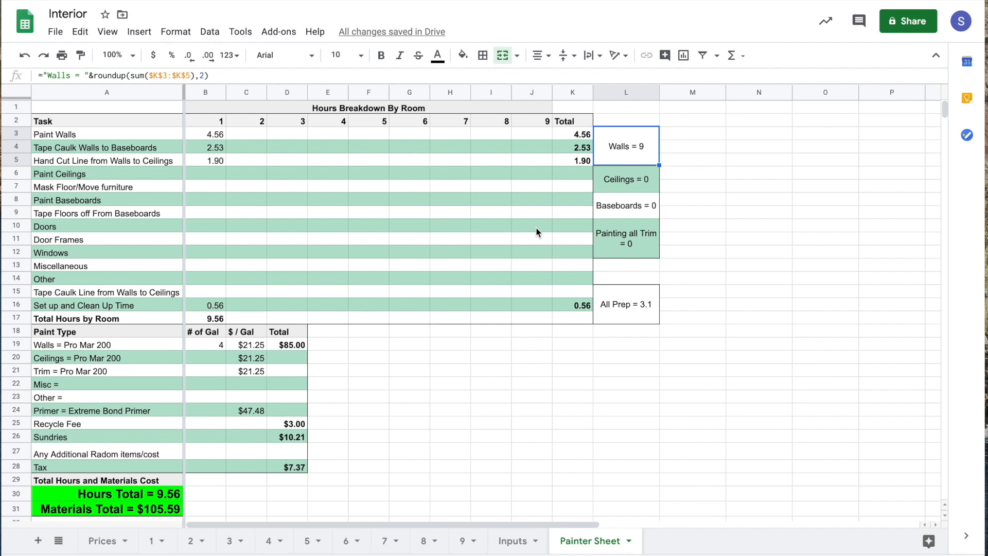
drag(153, 500, 162, 510)
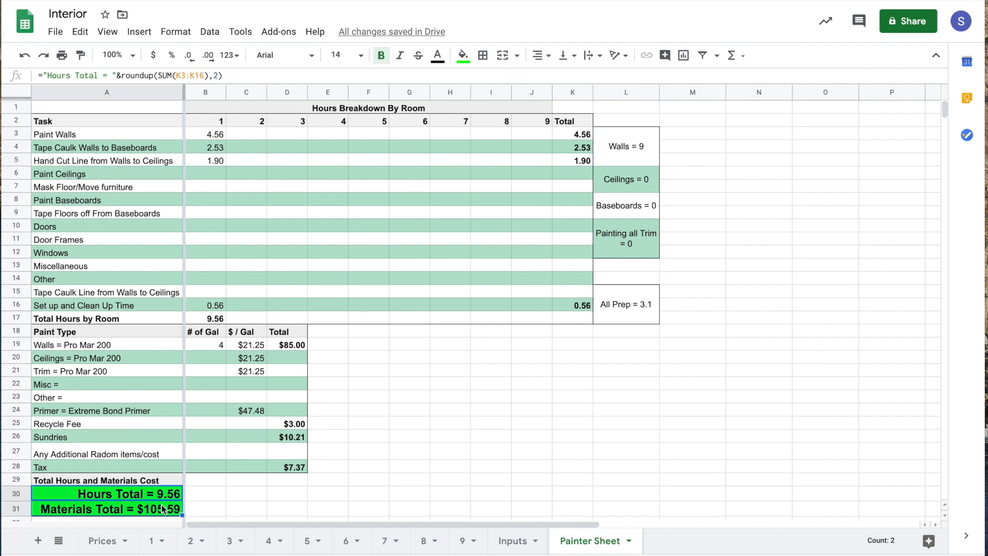
click(652, 150)
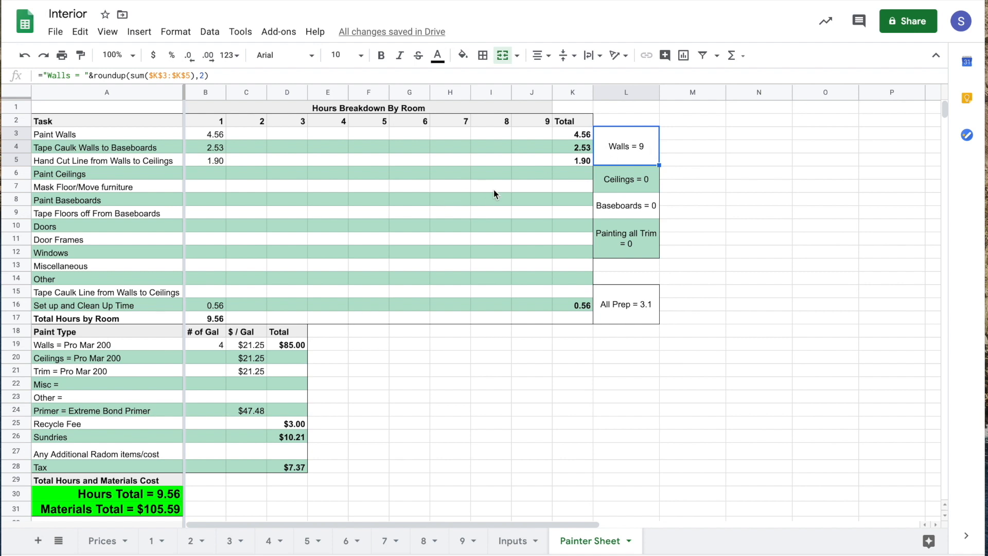
Step: Examine room 1's hours for painting walls, taping and caulking to baseboards, and hand-cutting the line to ceilings
drag(213, 137, 215, 160)
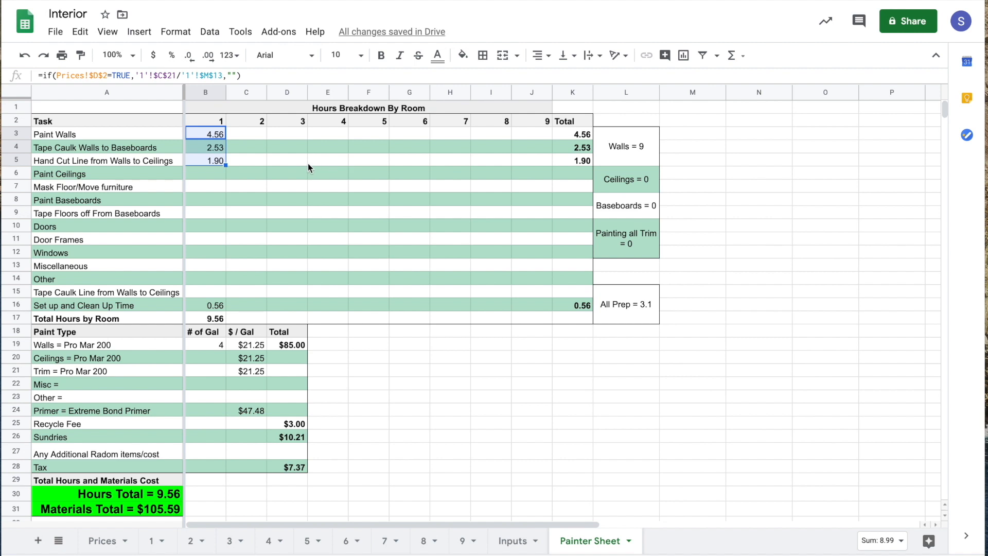
drag(198, 134, 205, 161)
click(407, 188)
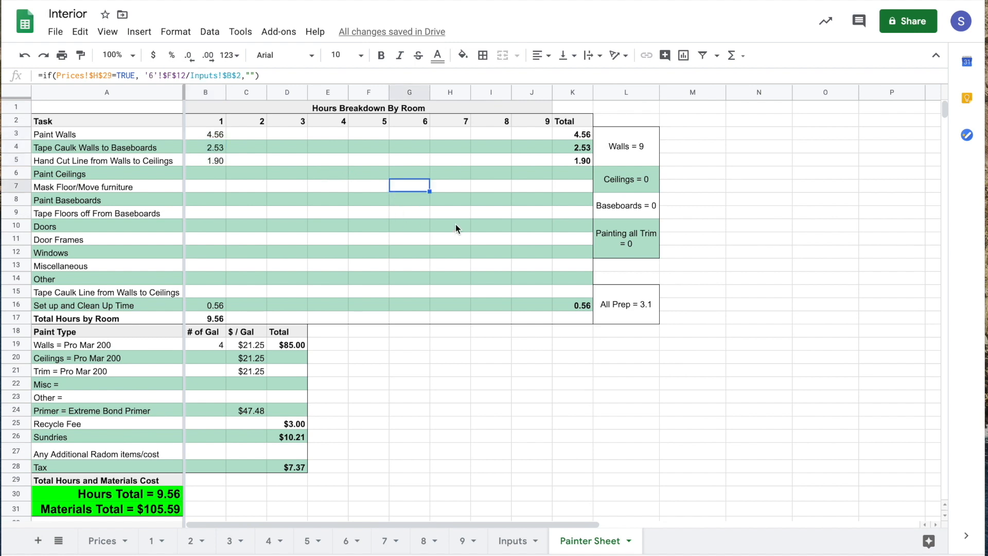
drag(218, 135, 219, 161)
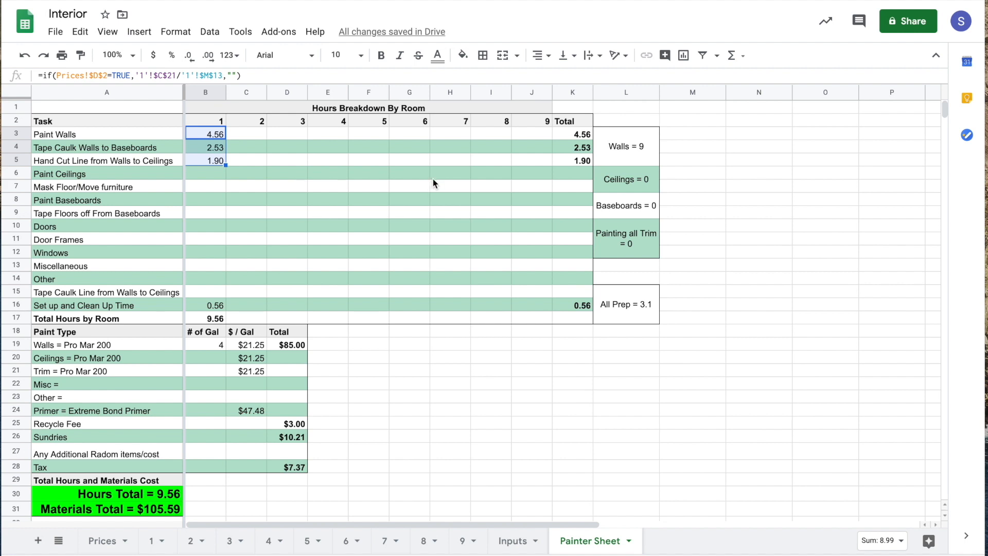
click(691, 190)
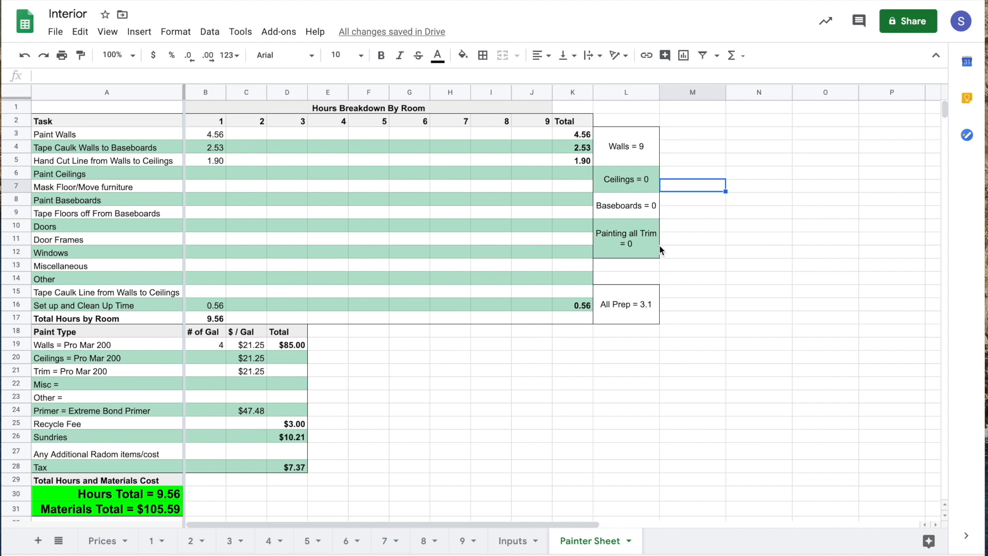
Step: Switch to the Exterior spreadsheet and inspect the house payout formulas on Painters Pay Breakdown and the Inputs sheet they reference
click(511, 540)
click(577, 547)
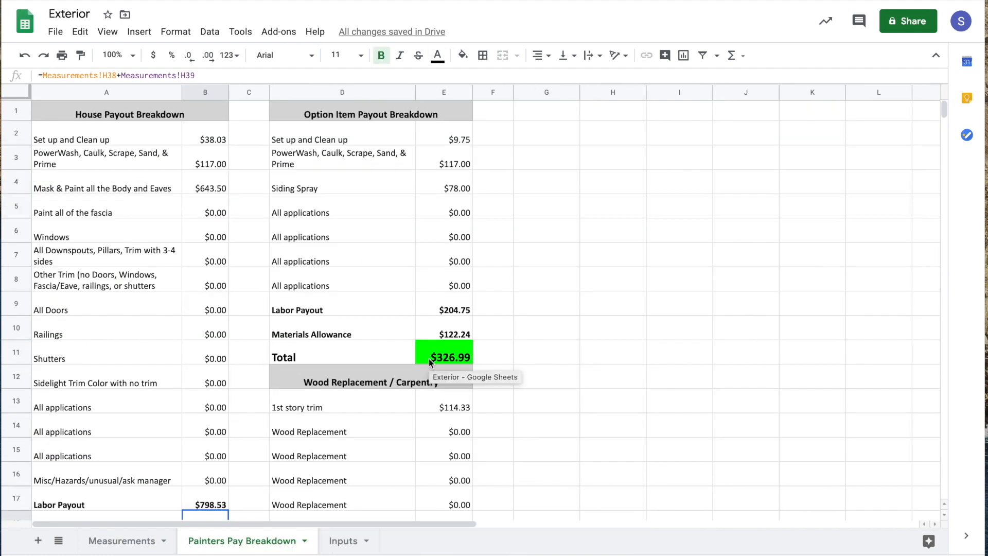
click(211, 146)
click(207, 194)
key(Down)
key(Down)
key(Down)
key(Down)
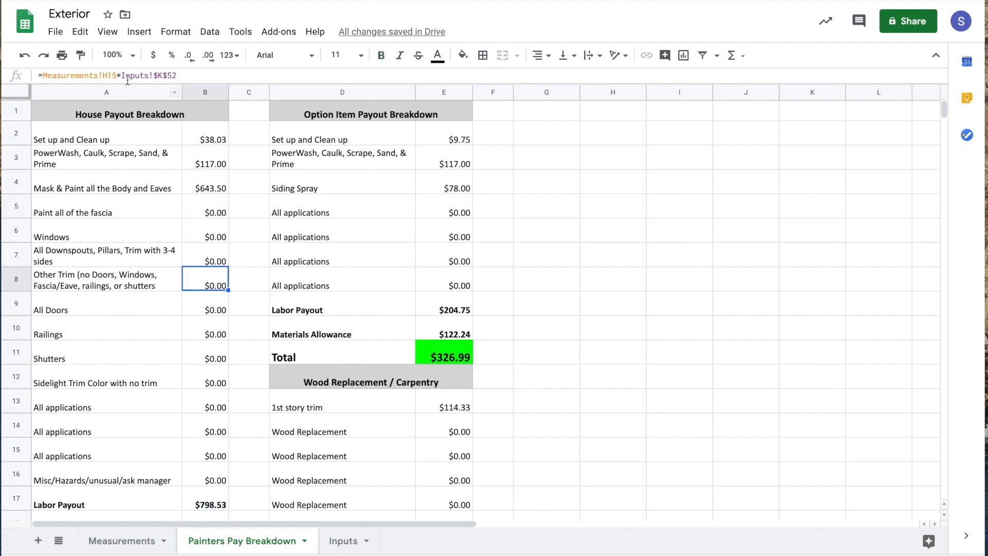
click(343, 540)
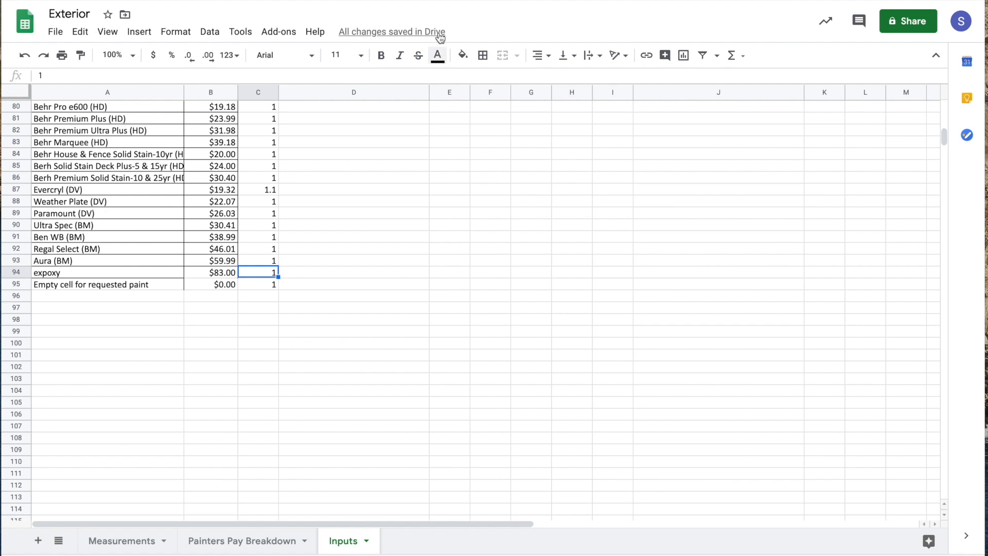
Step: Return to the Interior Painter Sheet and inspect the formula for room 1's Tape Caulk Walls to Baseboards hours
key(ctrl+Tab)
click(287, 186)
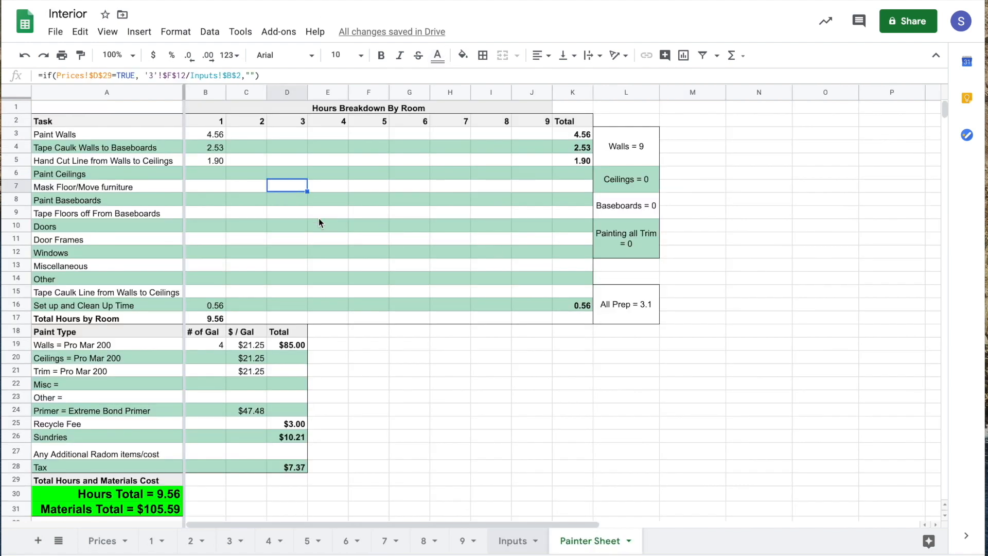
click(243, 157)
click(213, 149)
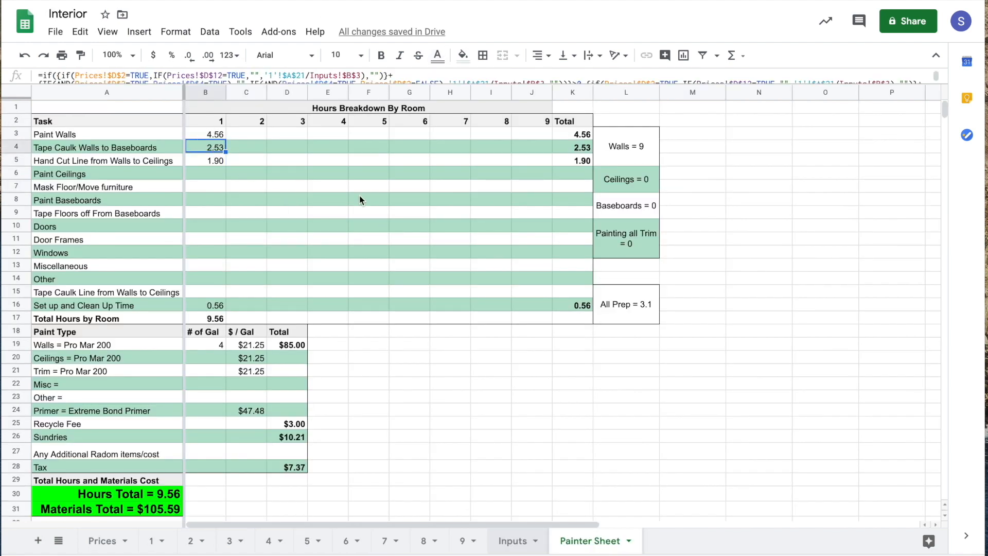
click(433, 76)
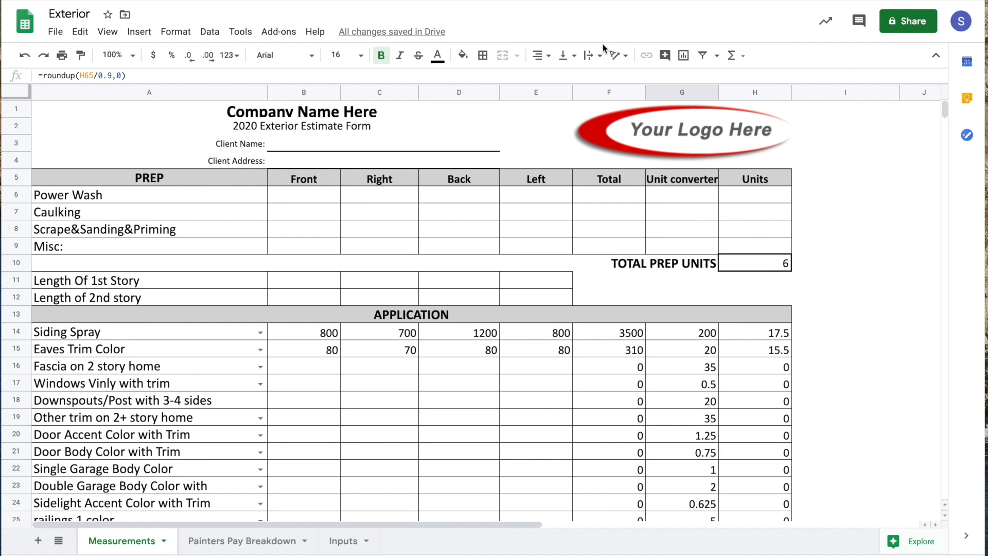
Step: Check the item choices for the windows row on the Exterior Measurements sheet, leaving its selection as it is
click(260, 385)
click(396, 376)
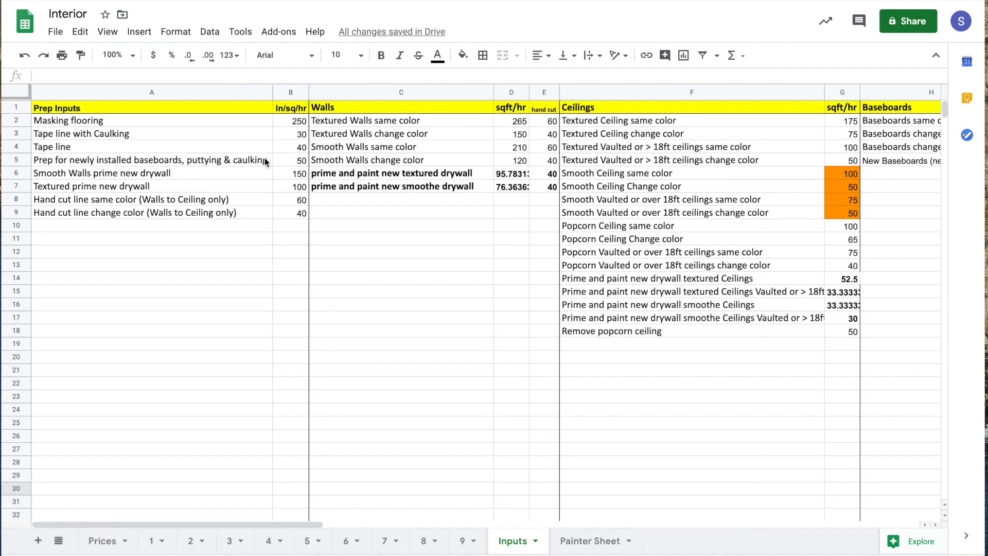
Step: Review the Interior Prices sheet, covering the room option boxes and the labor, gallons and paint price calculations
click(98, 541)
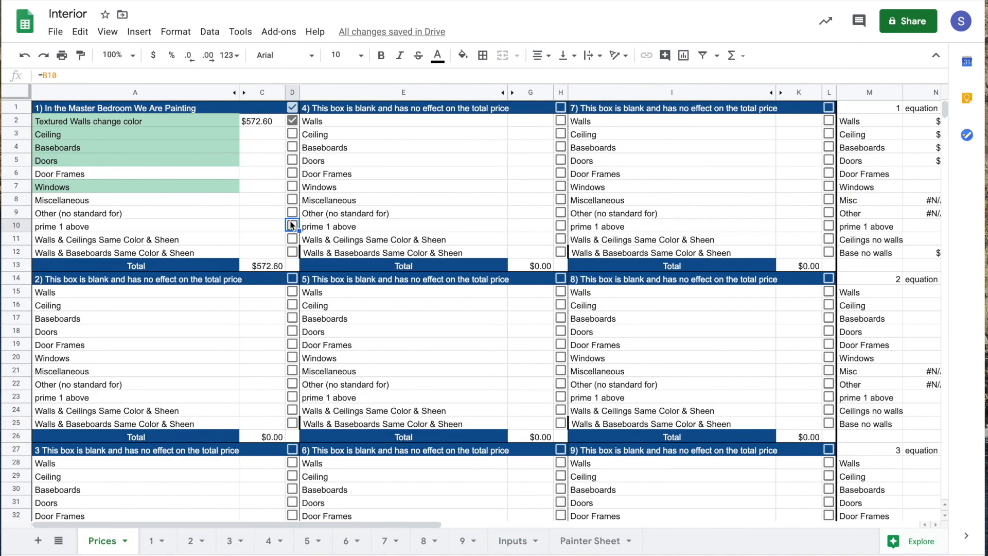
scroll(782, 232, right, 10)
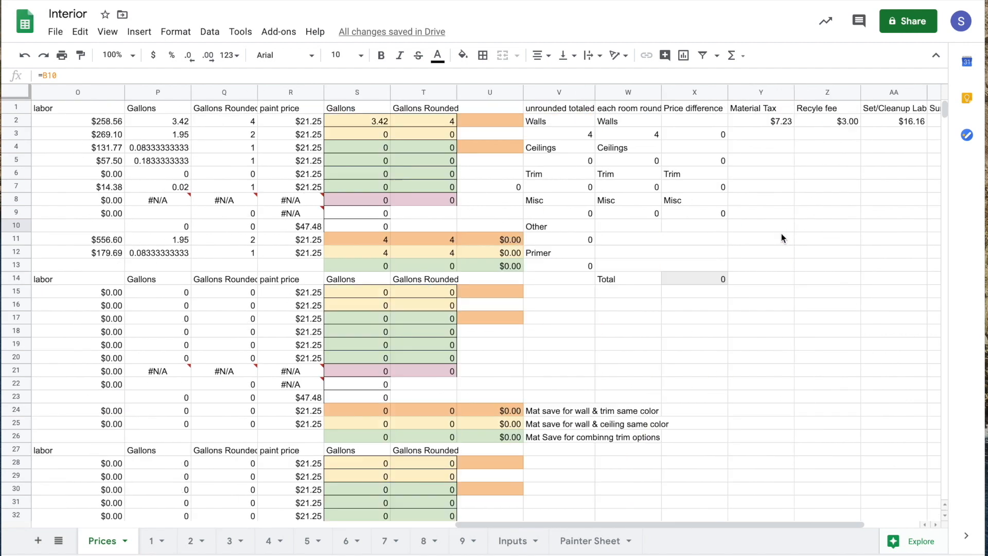
scroll(780, 233, left, 10)
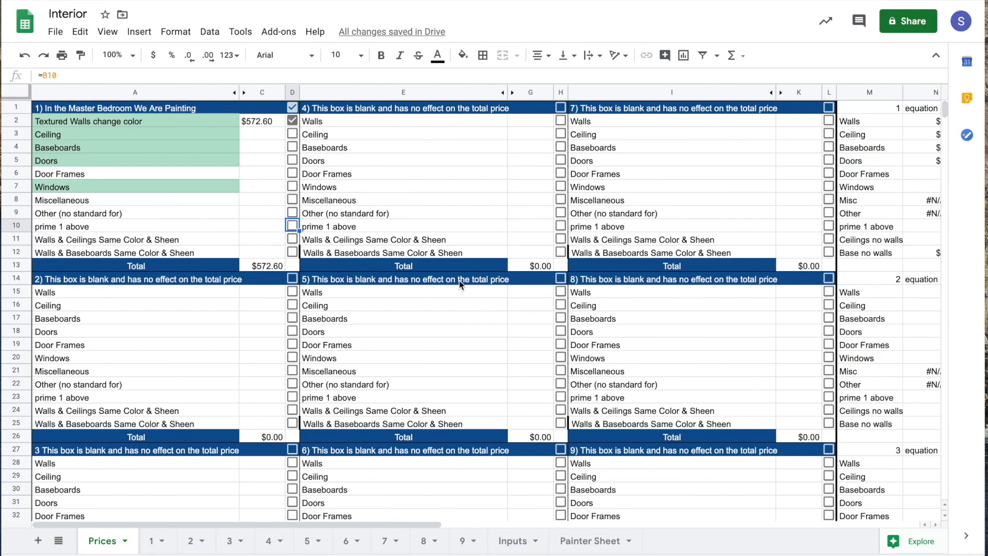
scroll(460, 280, down, 8)
scroll(459, 280, up, 8)
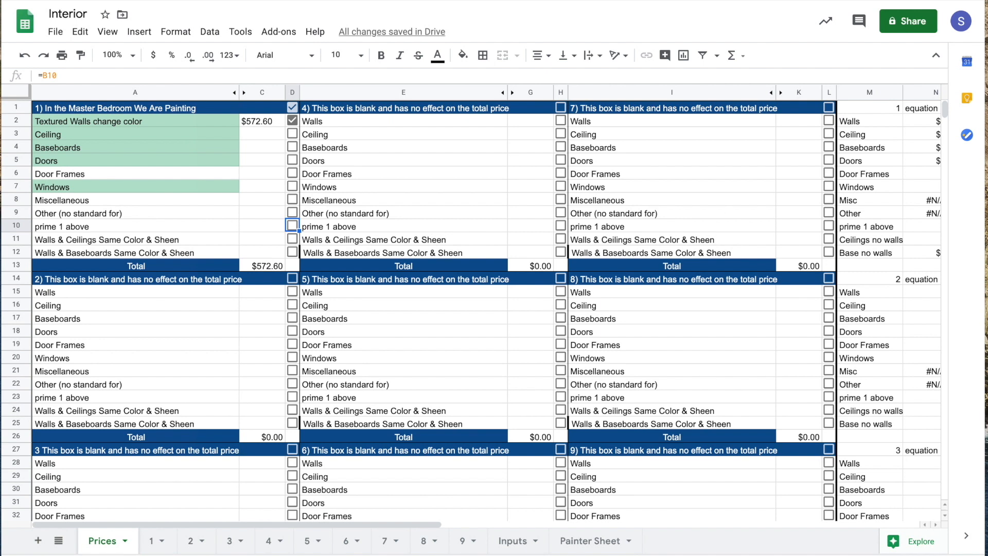
Step: Switch to the Exterior Measurements sheet and review its application units, materials, cost summary and itemized option
click(338, 1)
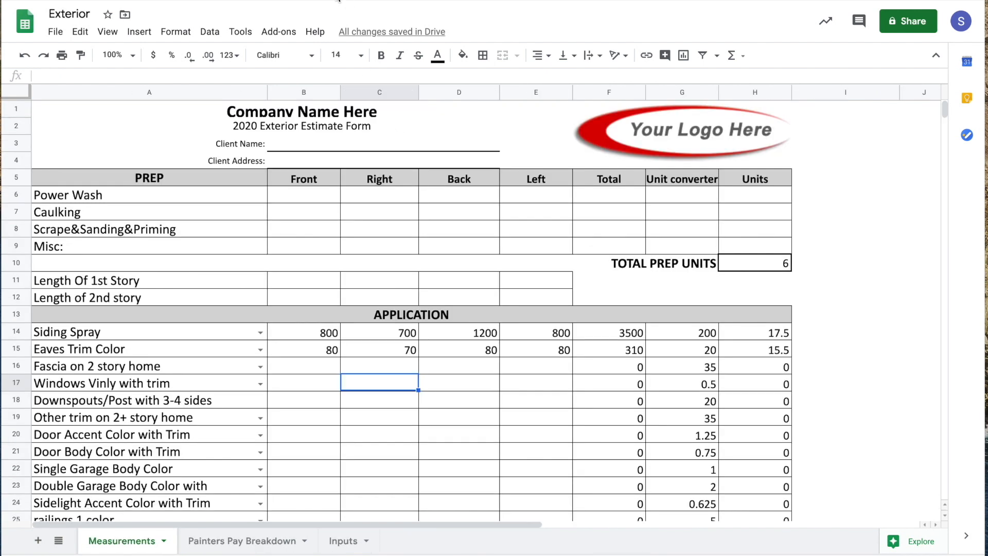
key(ctrl+Tab)
key(ctrl+Tab)
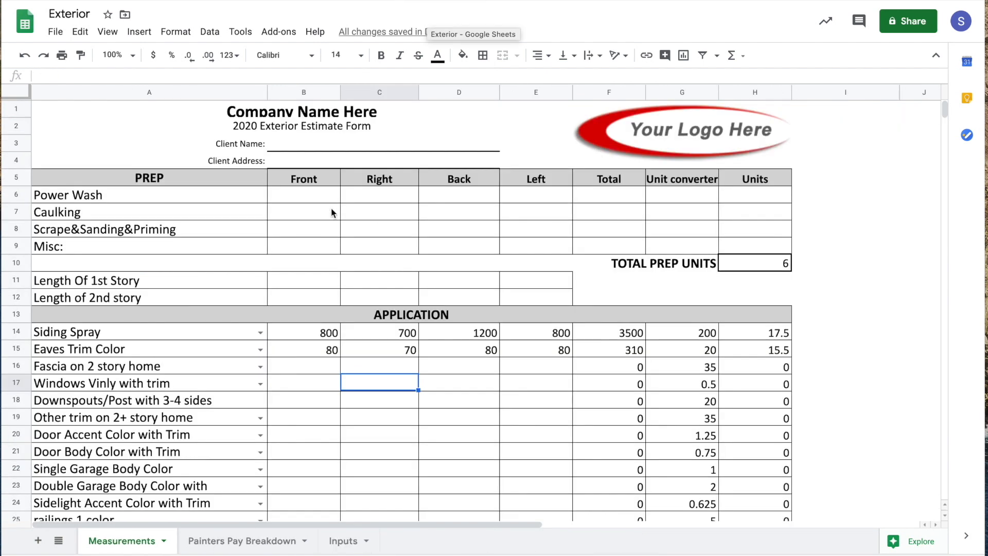
scroll(458, 281, down, 3)
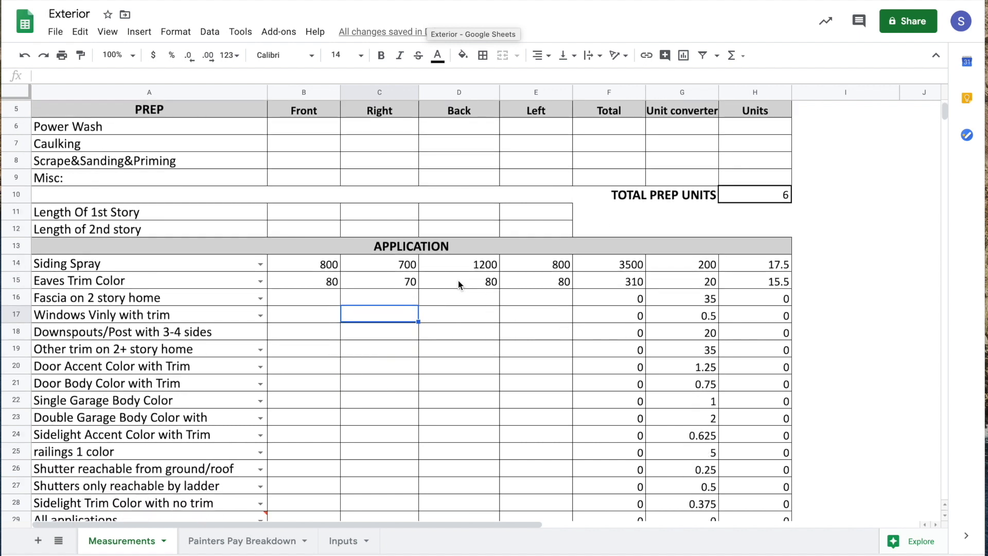
scroll(458, 282, down, 5)
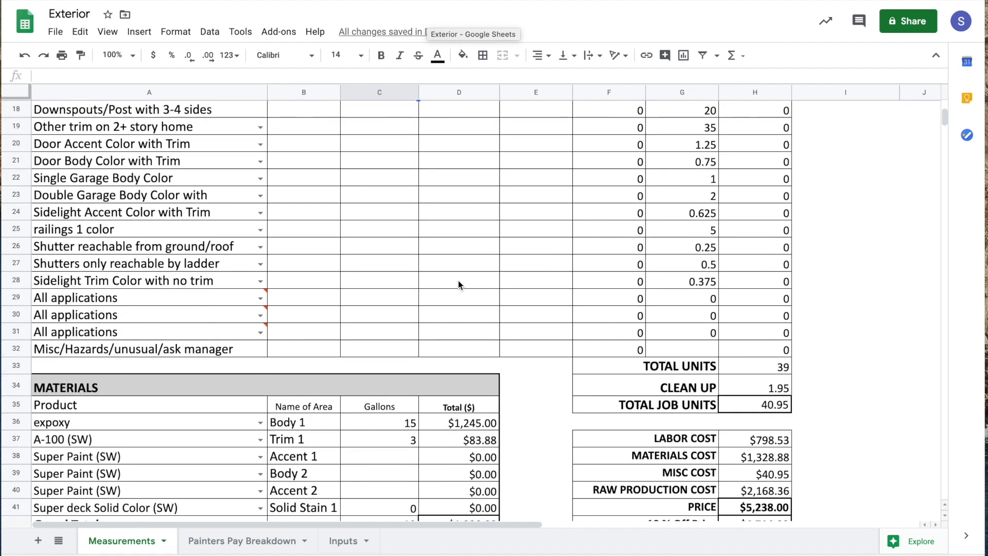
scroll(458, 283, down, 4)
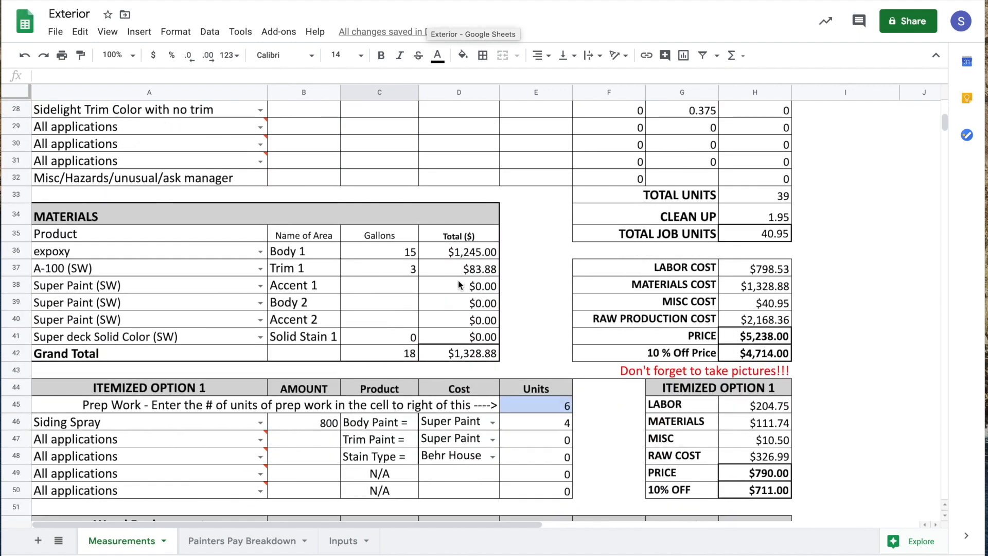
scroll(458, 282, up, 10)
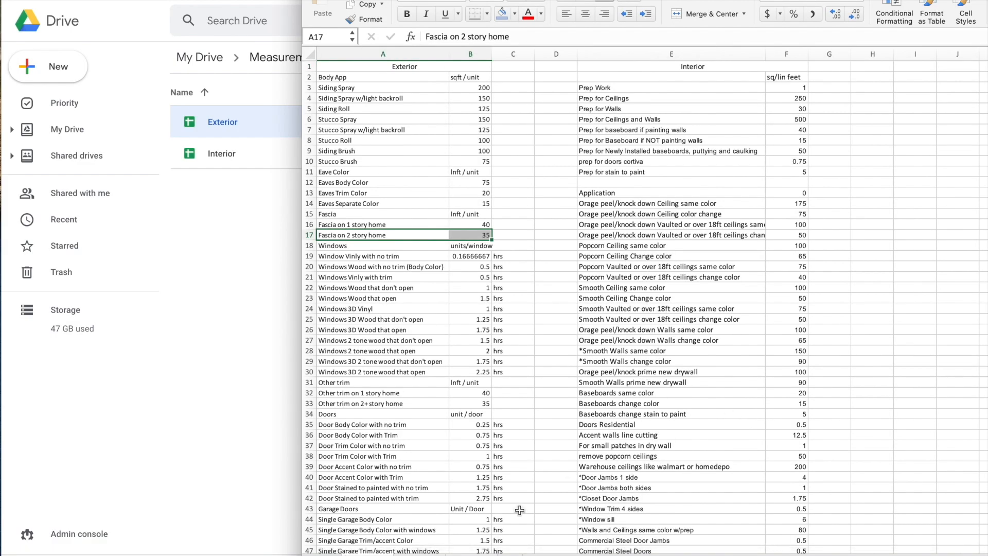
Step: Switch to the Excel workbook, open an empty sheet, and enter the labels Siding in A1 and Trim in A2
click(481, 551)
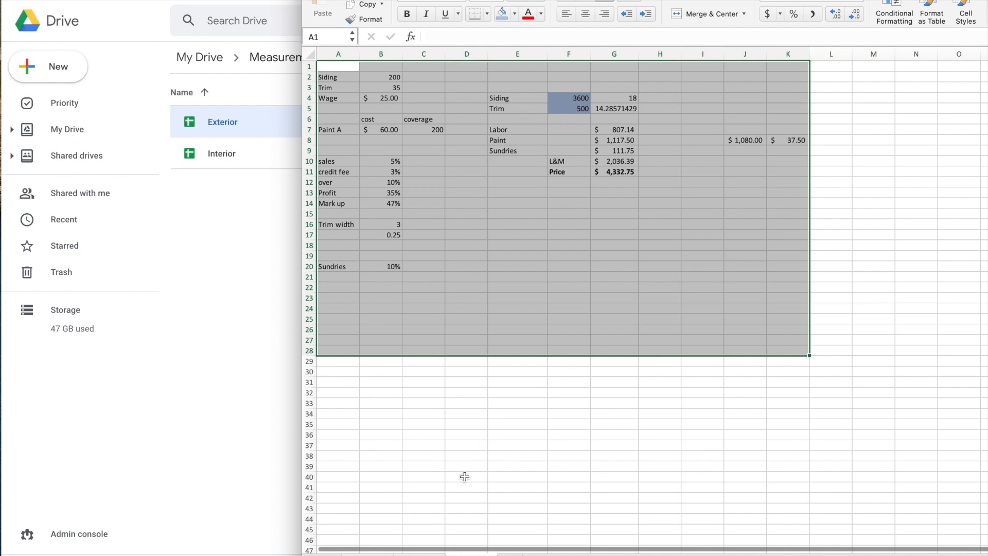
click(417, 553)
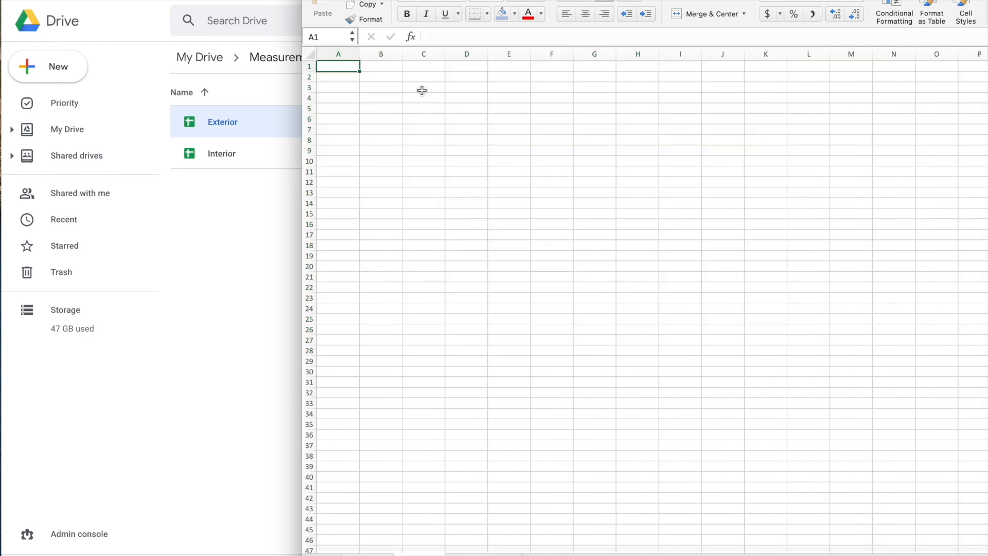
text(Siding)
key(Return)
text(Trim)
key(Tab)
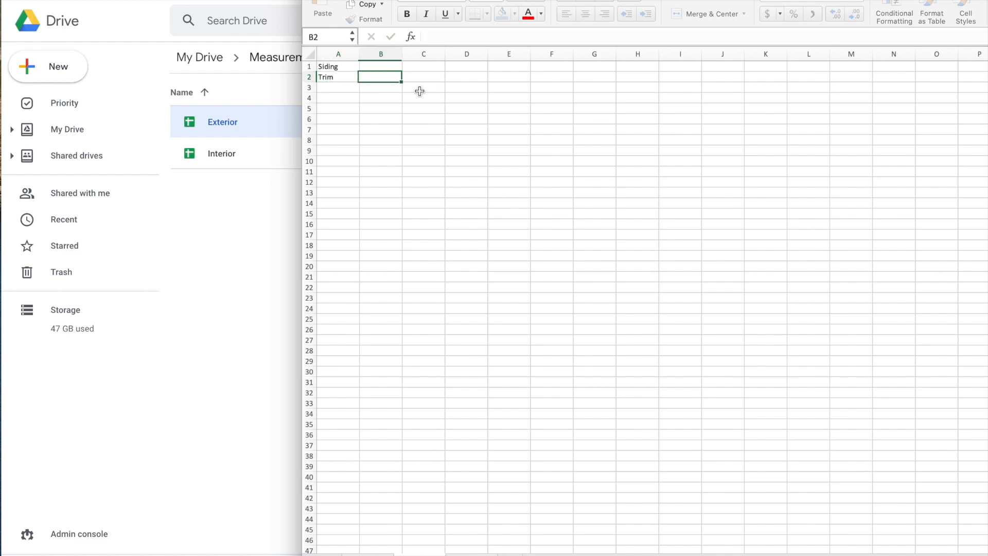
Step: Enter 175 as the Siding production rate in B1
click(348, 66)
click(353, 75)
scroll(371, 73, down, 1)
scroll(372, 73, right, 1)
scroll(372, 73, up, 1)
scroll(372, 73, left, 1)
click(379, 70)
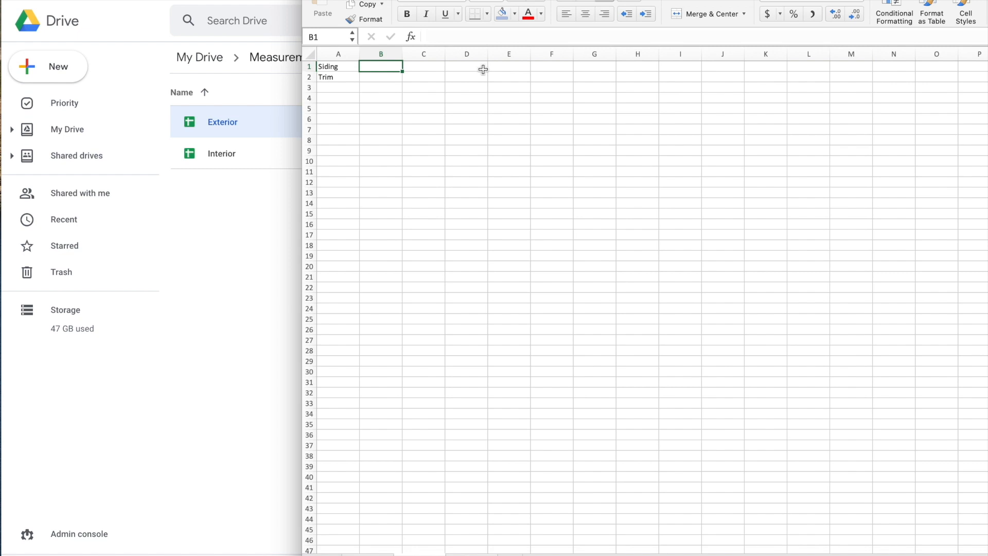
text(2)
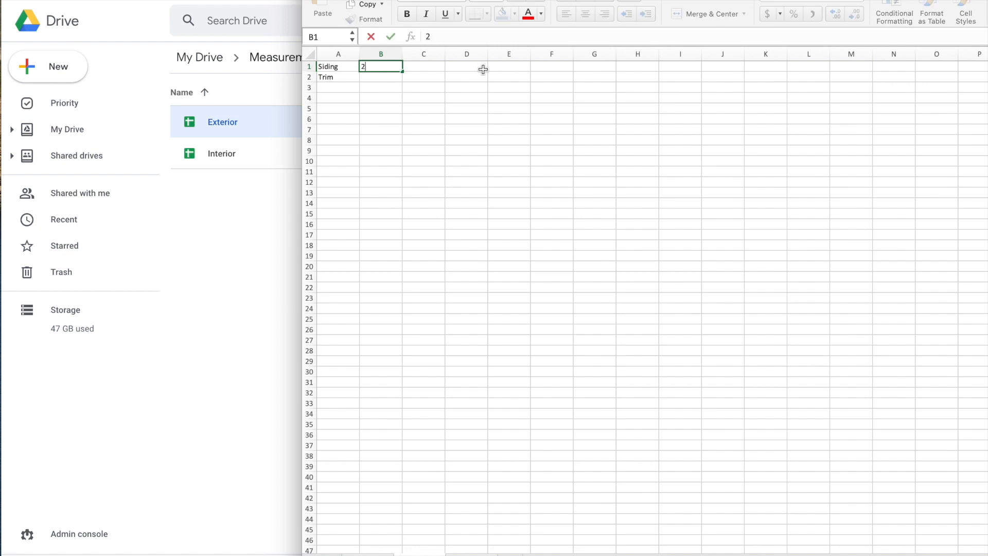
text(75)
key(Tab)
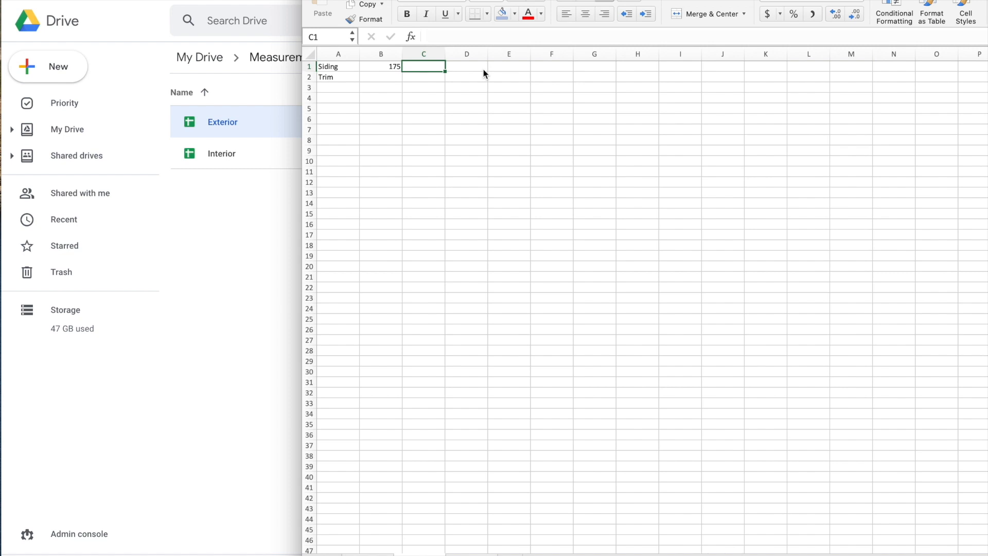
Step: Enter 35 as the Trim production rate in B2
click(385, 77)
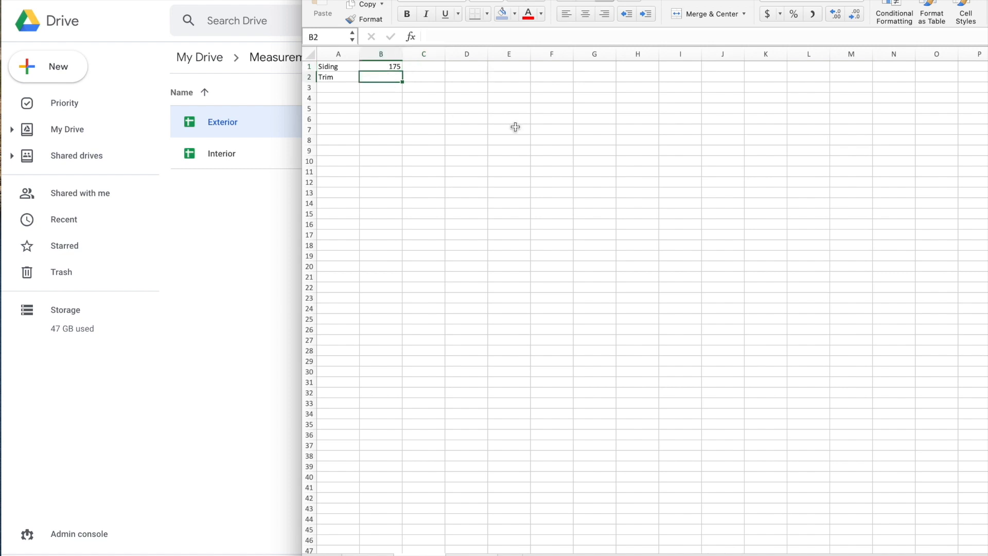
text(35)
key(Return)
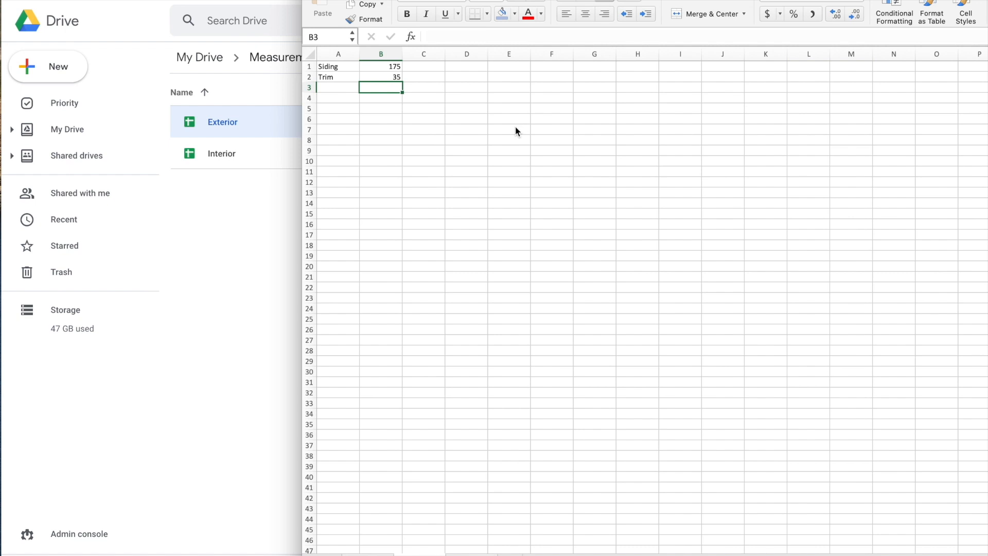
Step: Look over the Siding and Trim labels together with their production rates
drag(394, 67, 394, 75)
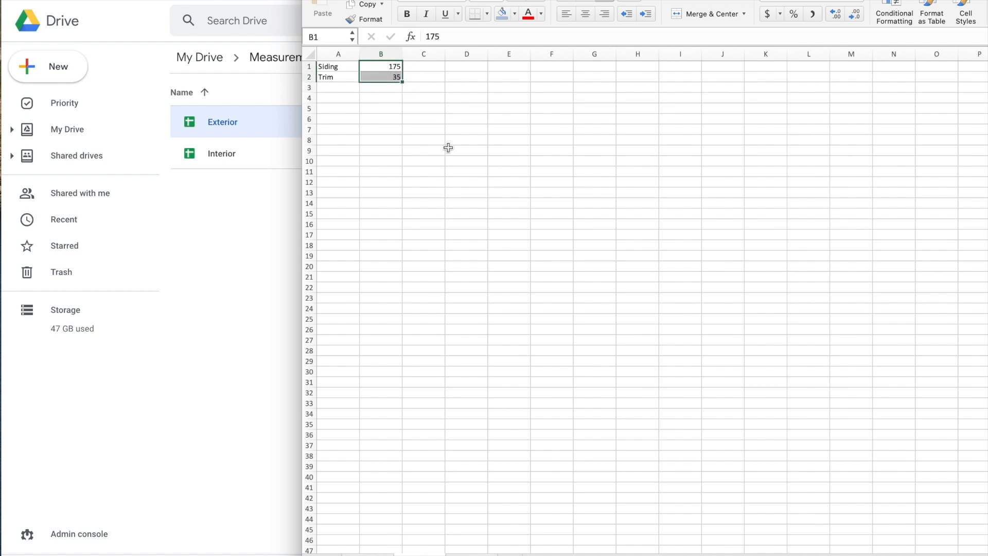
drag(348, 67, 377, 80)
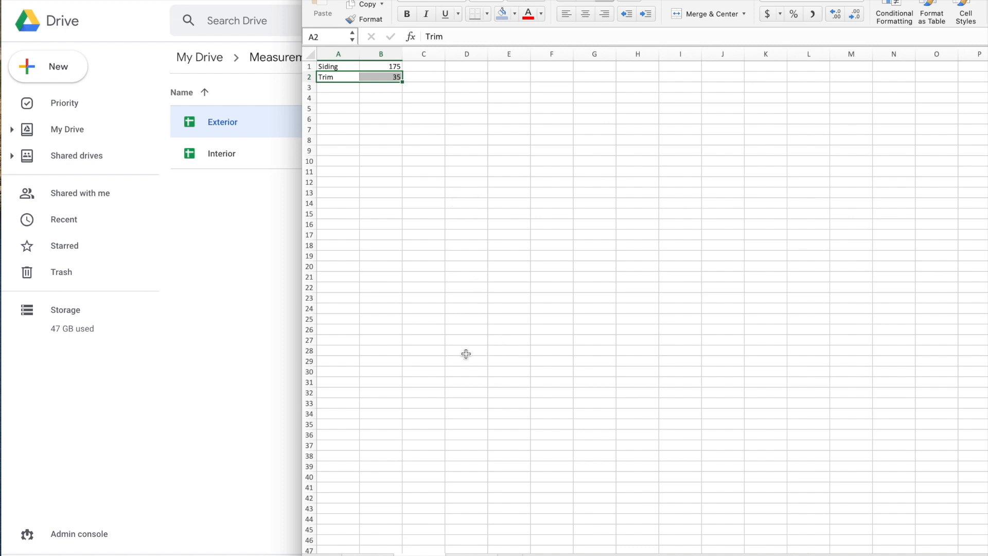
click(456, 239)
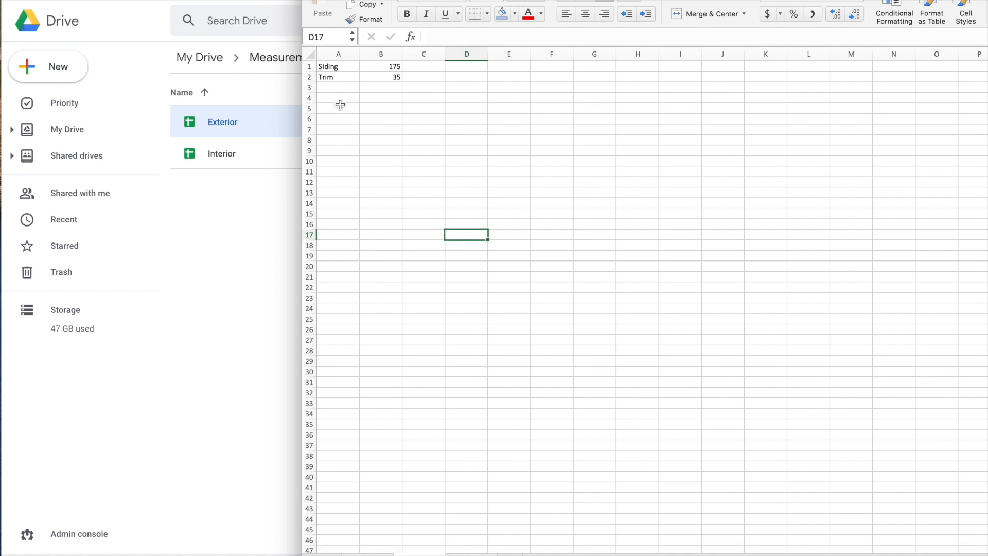
Step: Add the row label "Paint a" in A4, below the production rates
click(337, 98)
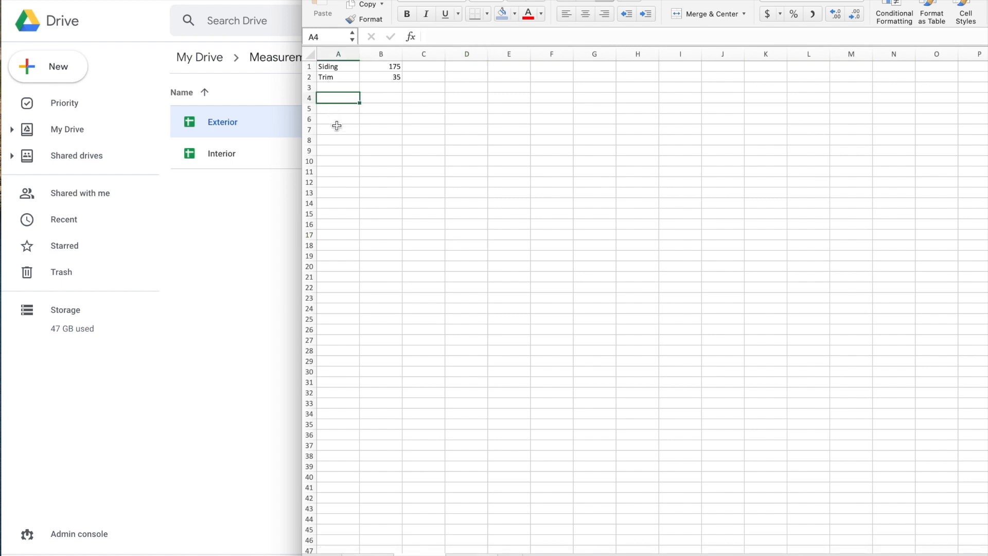
text(Paint)
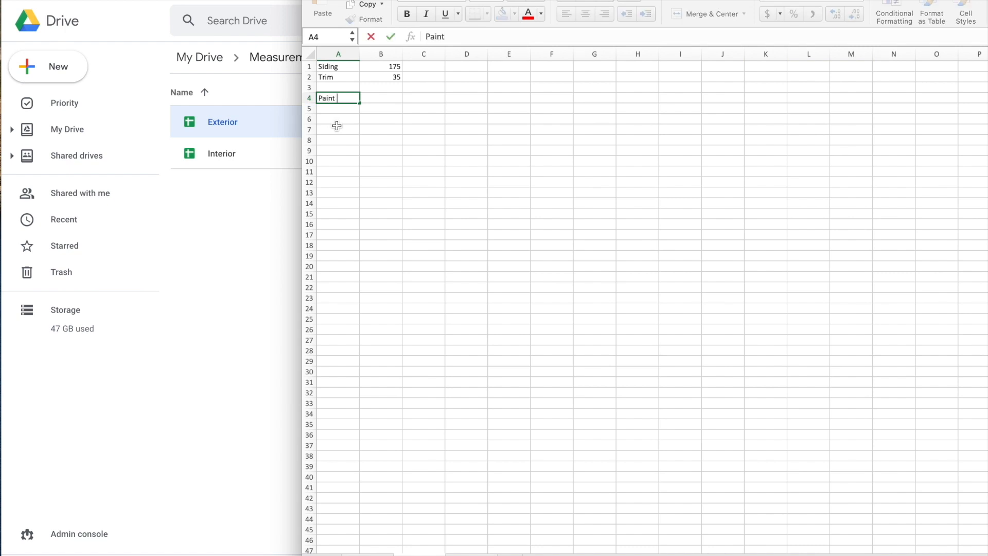
text( a)
key(Tab)
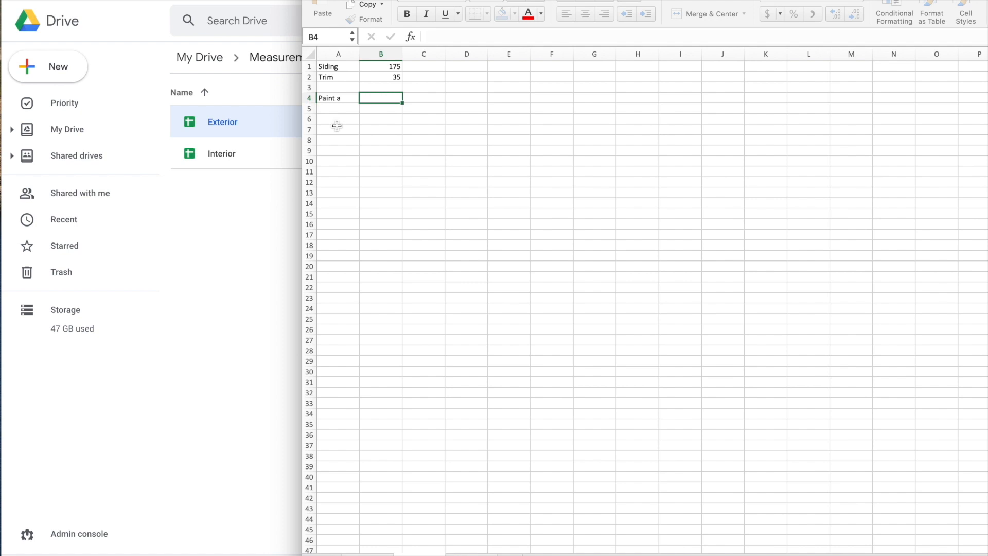
Step: Add the header "cost" in B3 and enter 32.56 in B4 as the Paint a cost, formatted as currency
click(377, 86)
text(cost)
key(Tab)
click(377, 93)
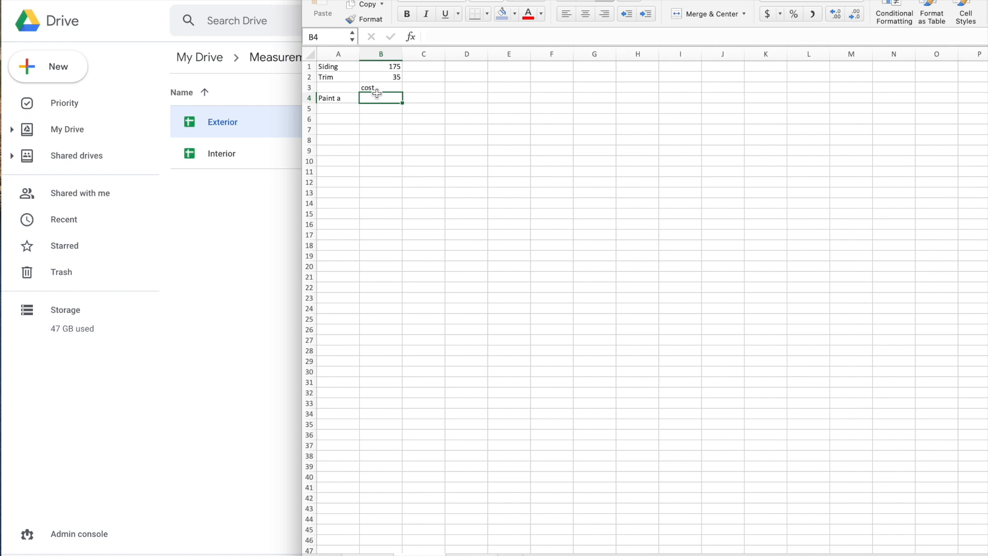
text(32.56)
key(Tab)
click(377, 95)
click(768, 15)
Step: Add the header "coverage" in C3 and enter 200 in C4 as the Paint a coverage
click(438, 90)
text(covergae)
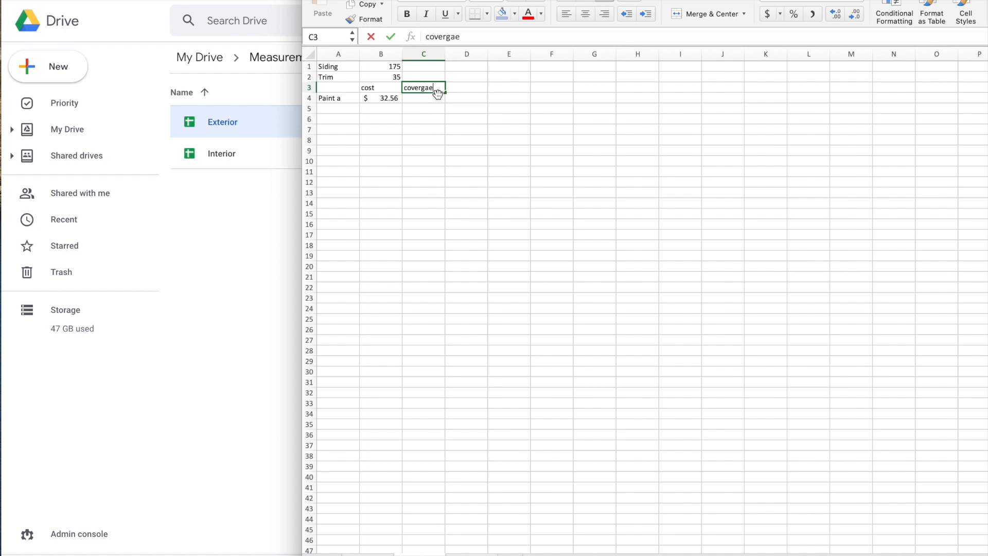
key(BackSpace)
key(BackSpace)
key(BackSpace)
text(age)
key(Return)
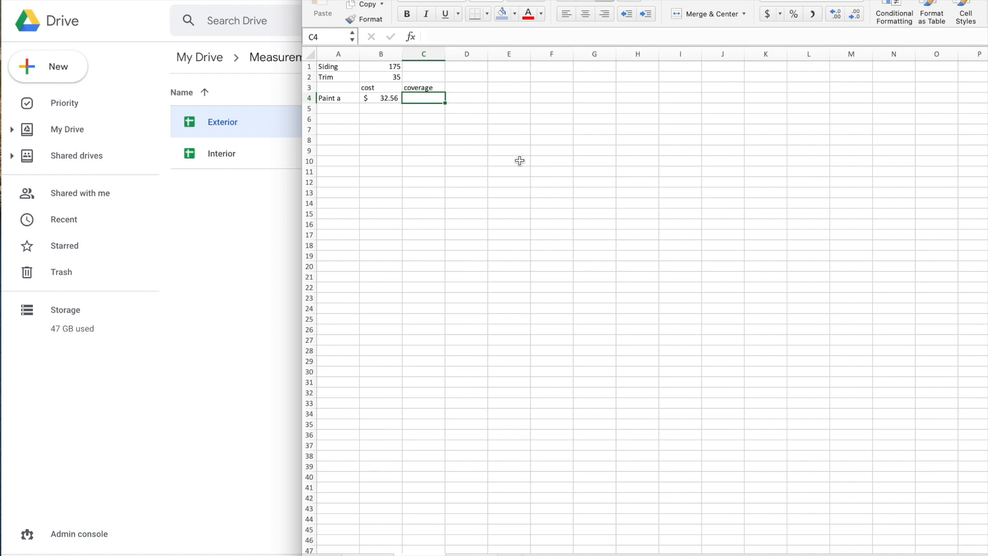
text(200)
key(Return)
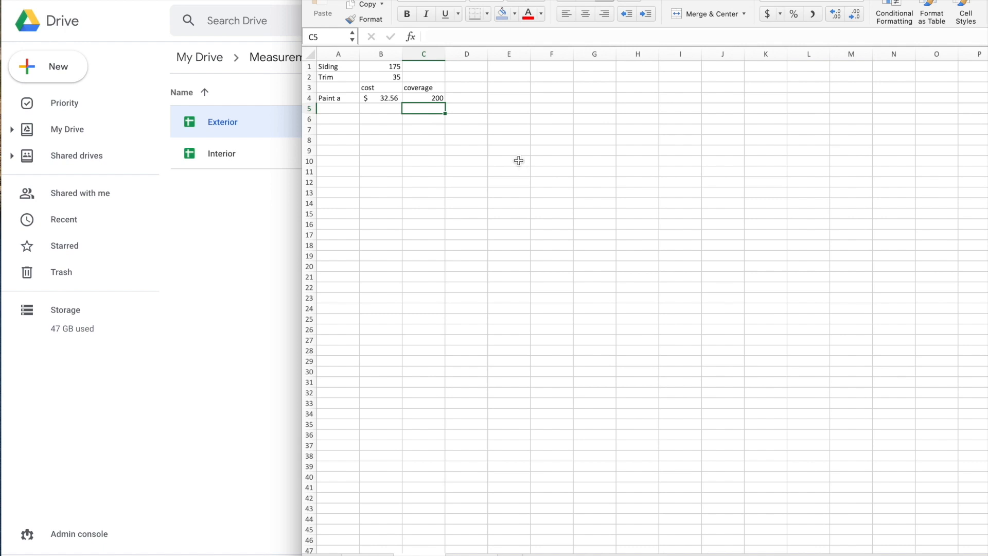
click(439, 99)
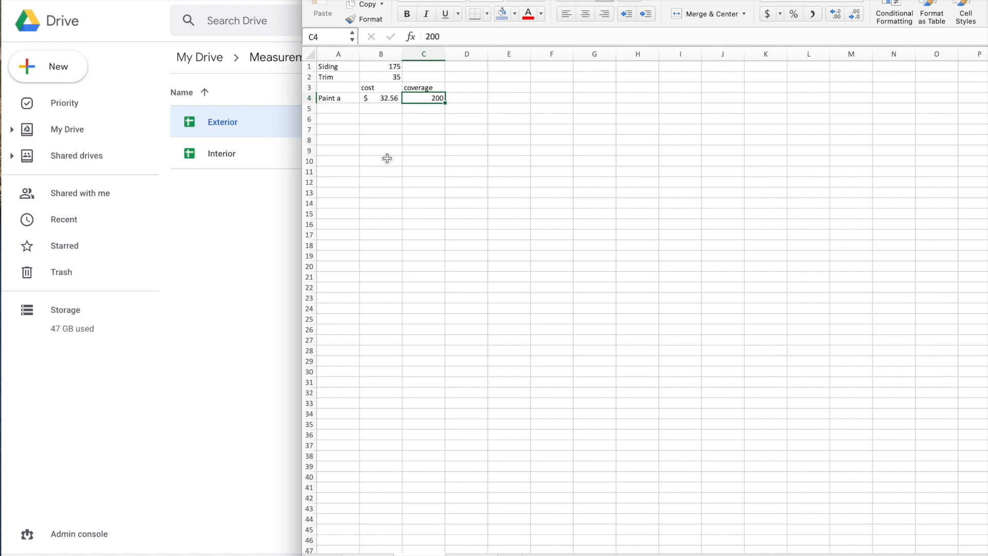
Step: Add a "wage" row in A6 with 23.56 in B6
click(341, 120)
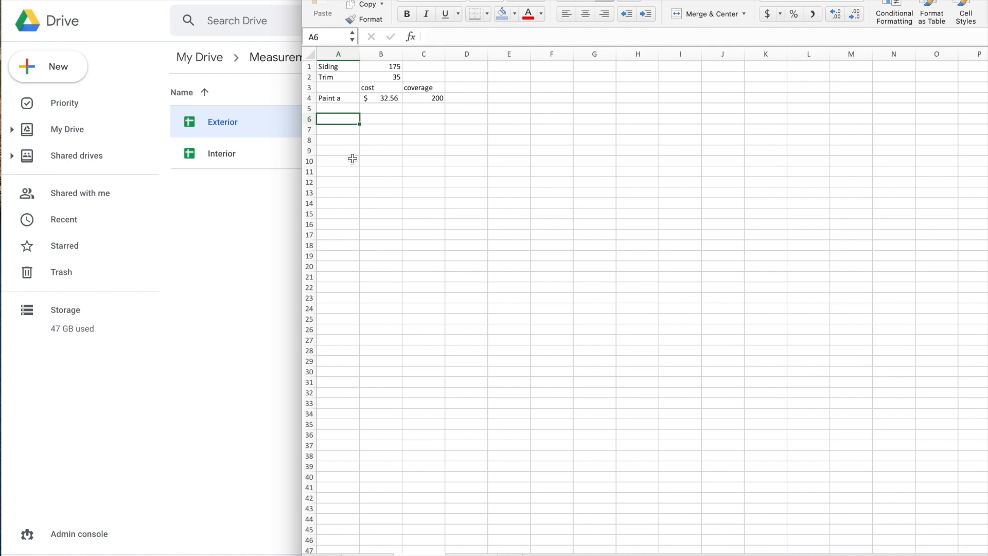
text(wage)
key(Tab)
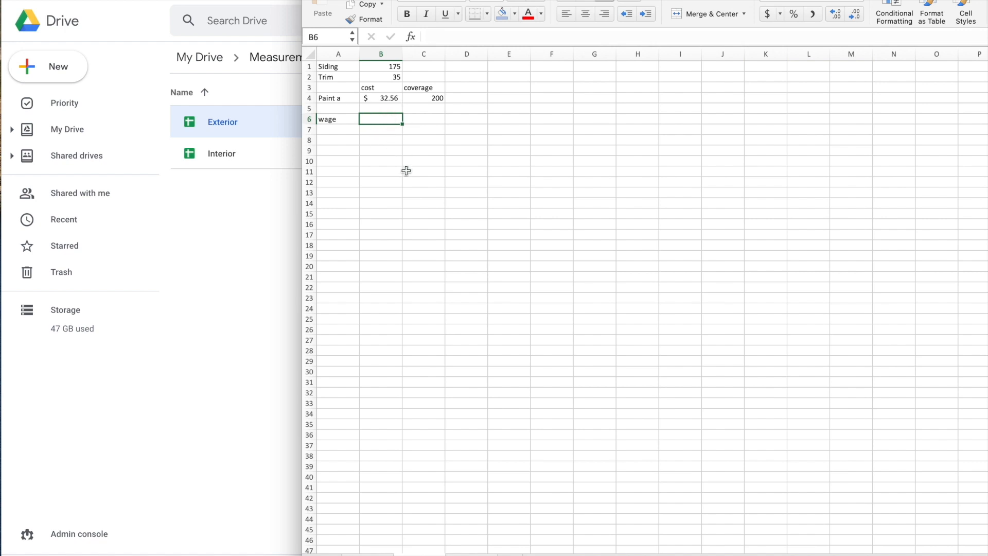
text(23)
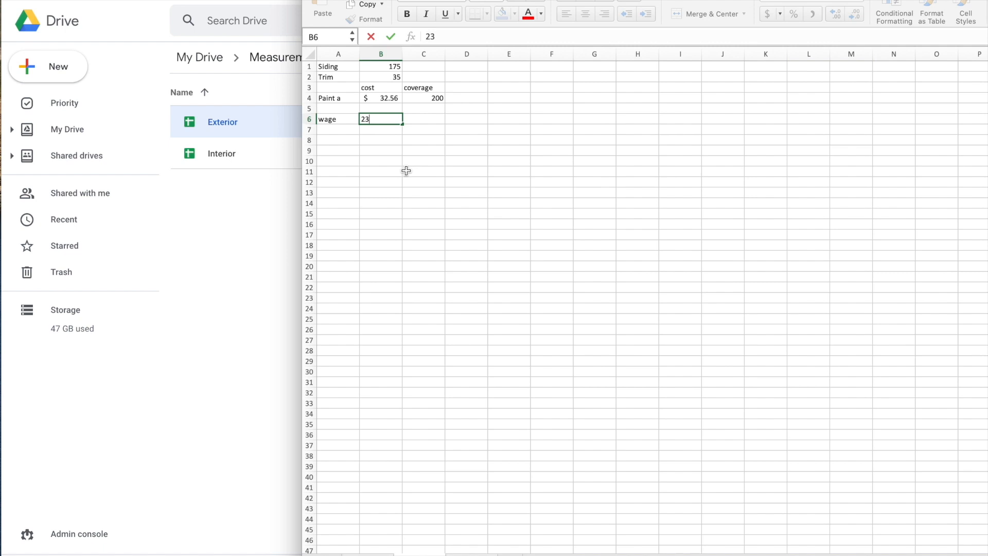
text(.56)
key(Return)
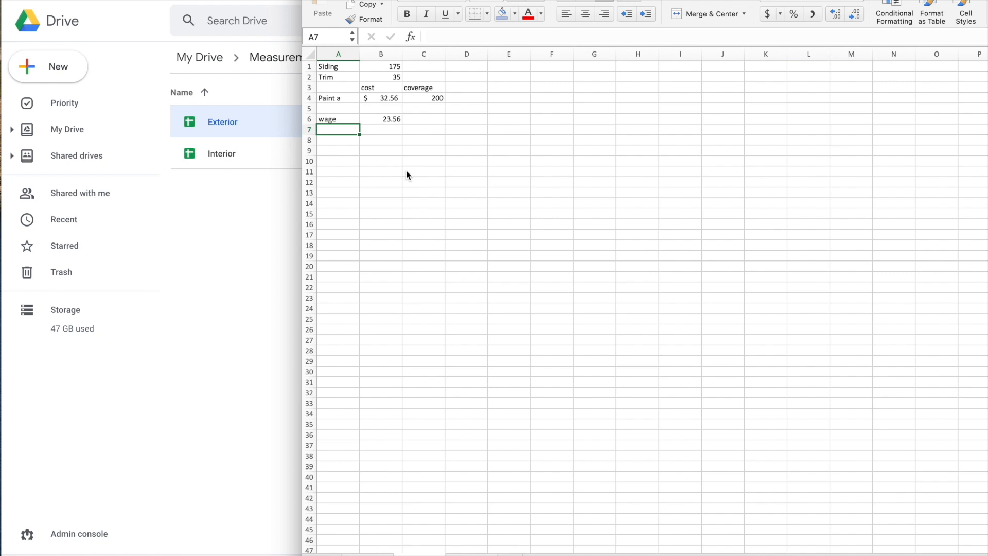
click(385, 119)
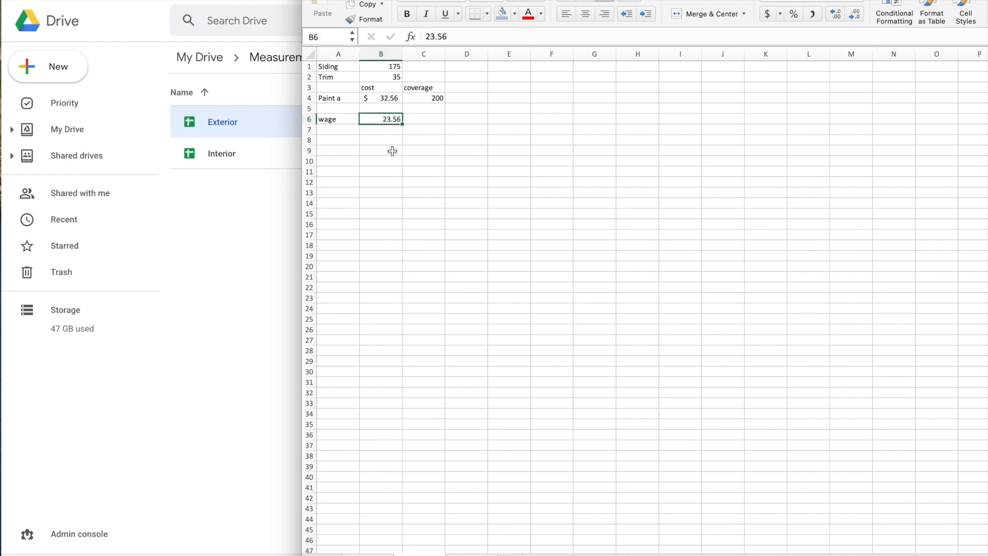
Step: Add a "Profit" row in A9 with 25% in B9
click(334, 152)
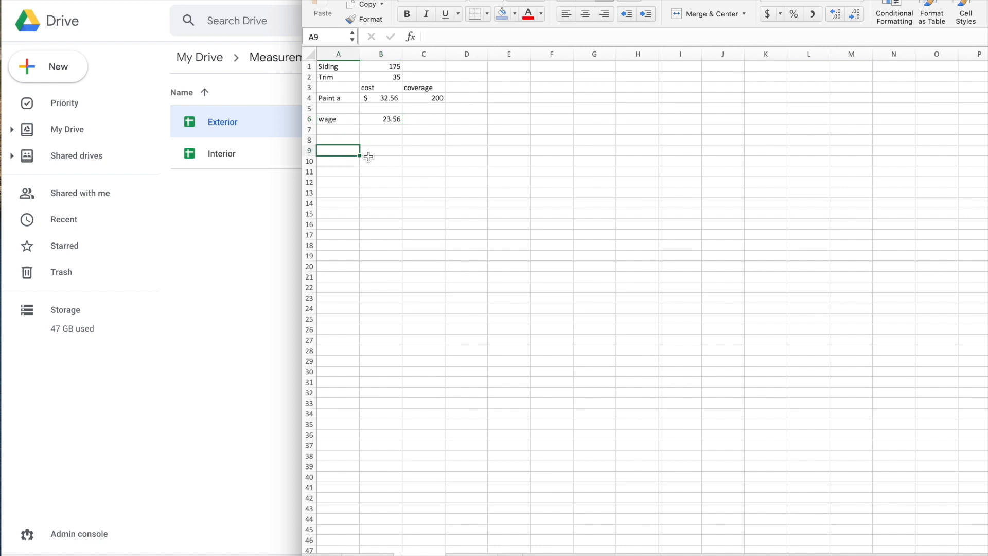
text(Profit)
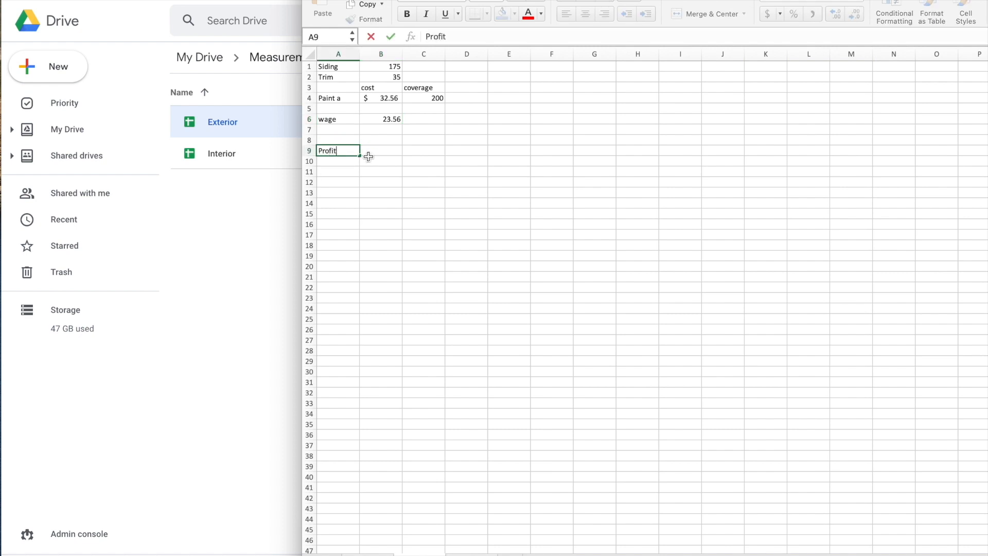
key(Tab)
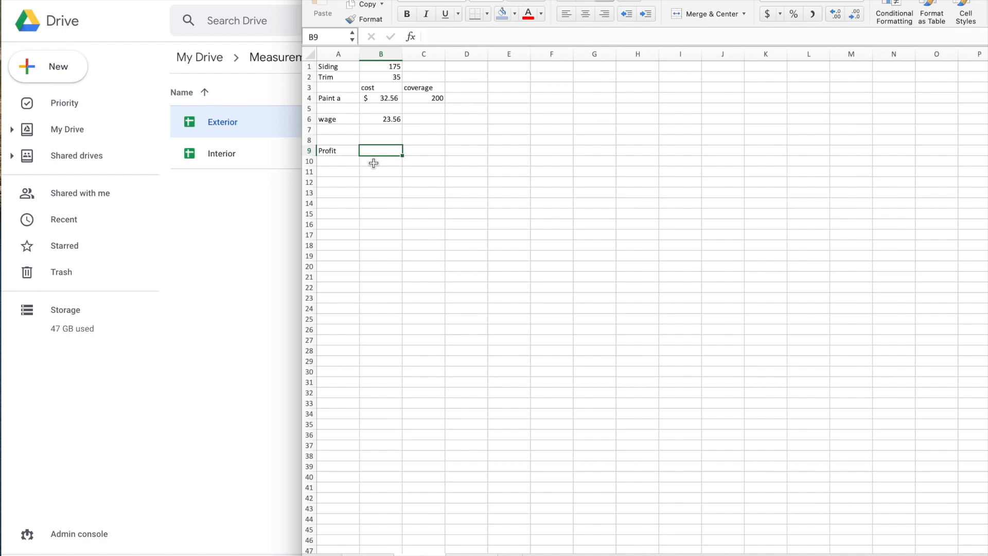
drag(381, 149, 382, 235)
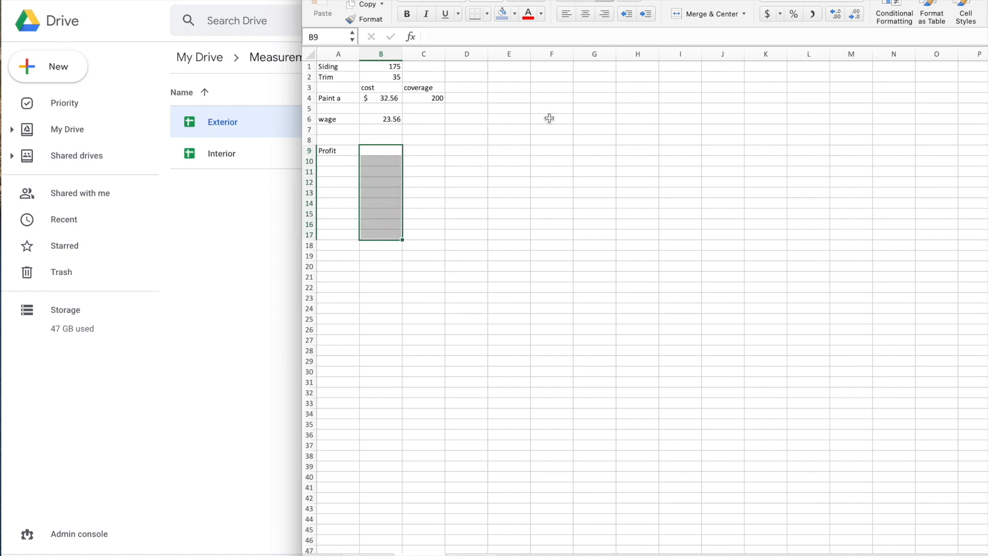
drag(378, 153, 414, 199)
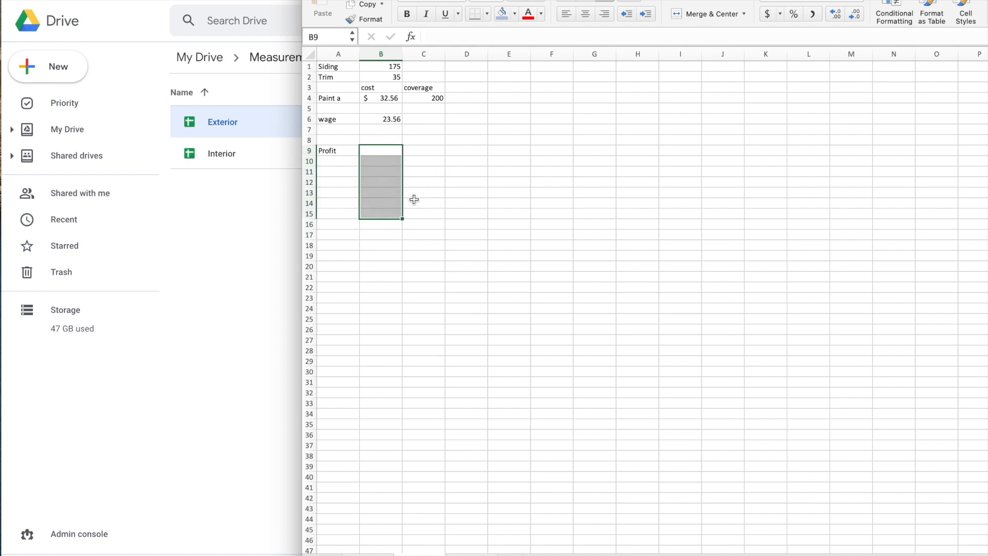
click(370, 151)
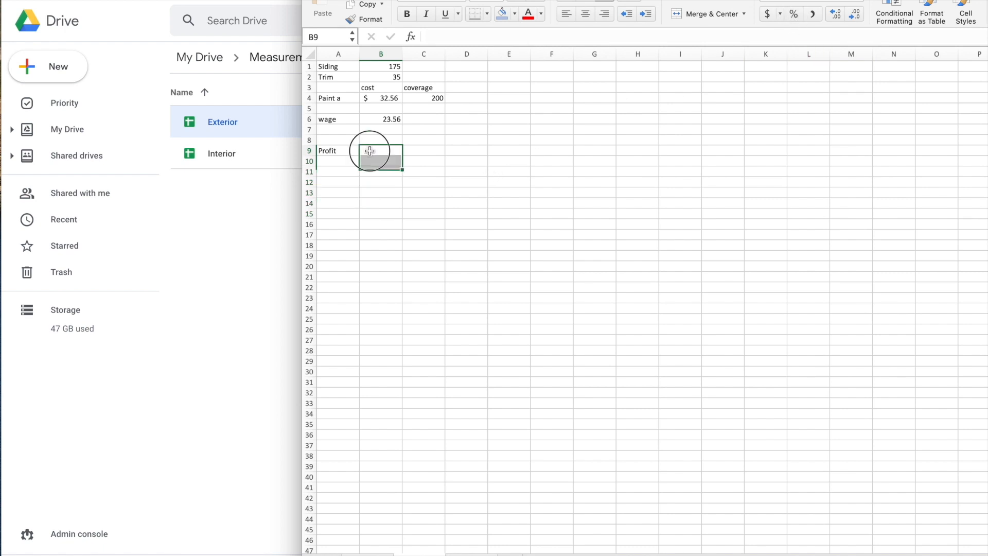
text(25%)
key(Return)
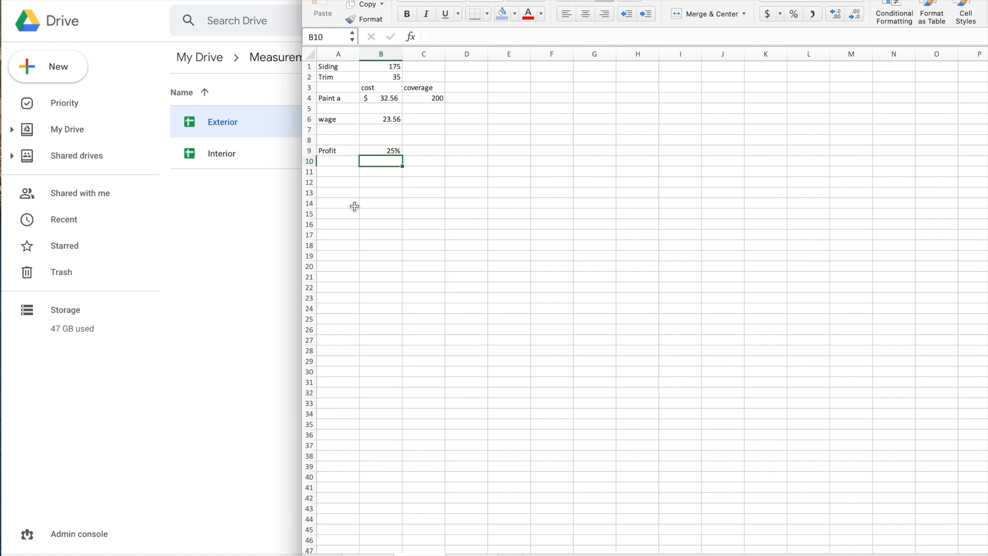
Step: Add a "credit card" row in A10 with 3.2% in B10, displayed to one decimal place
click(335, 161)
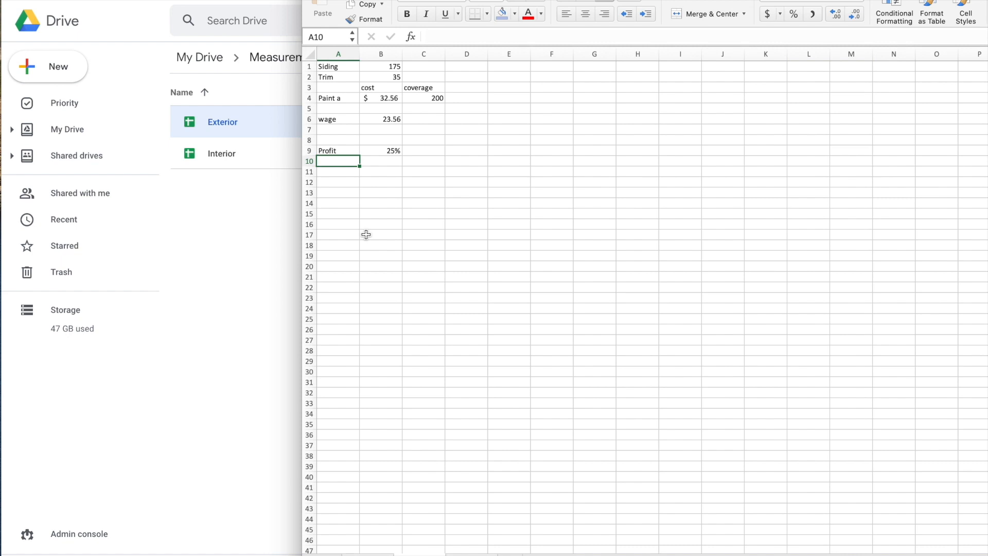
text(credit card)
key(Tab)
text(3.2)
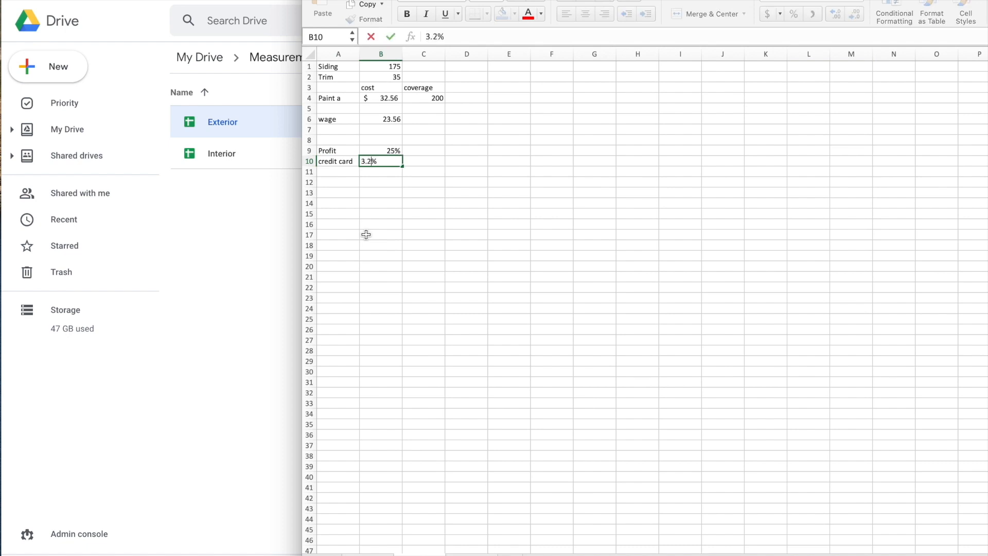
key(Return)
click(381, 161)
click(835, 14)
click(835, 14)
click(854, 14)
click(339, 173)
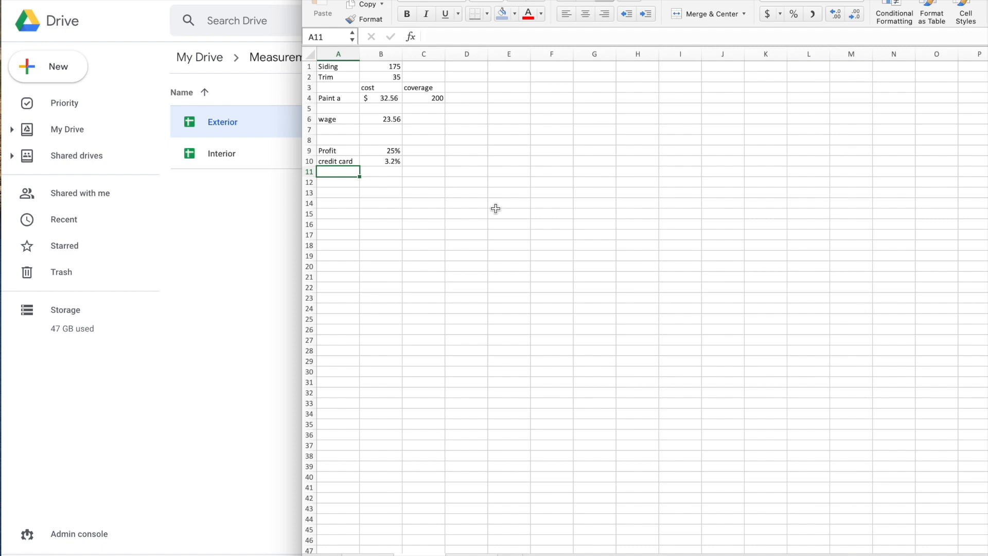
text(office)
key(Return)
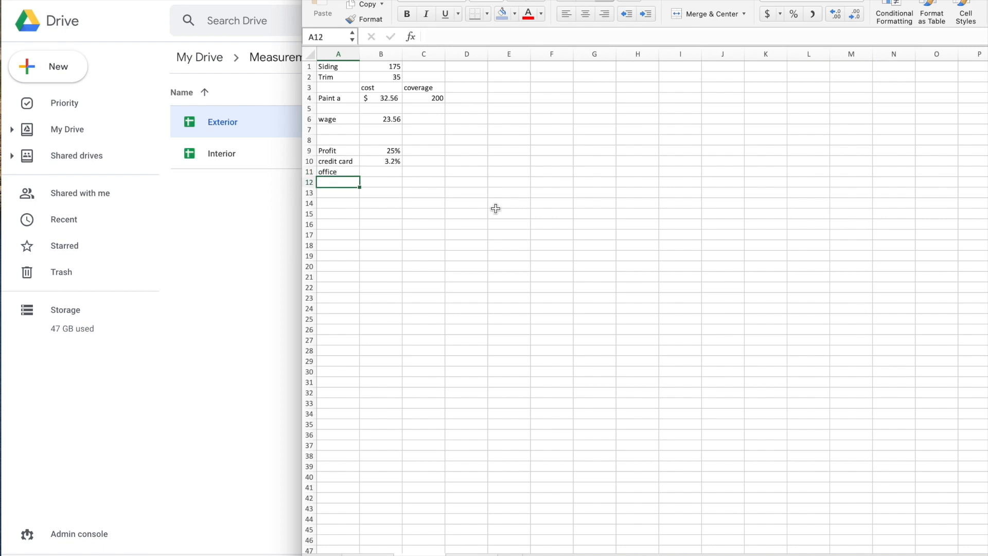
text(insura)
key(Escape)
key(Up)
key(Delete)
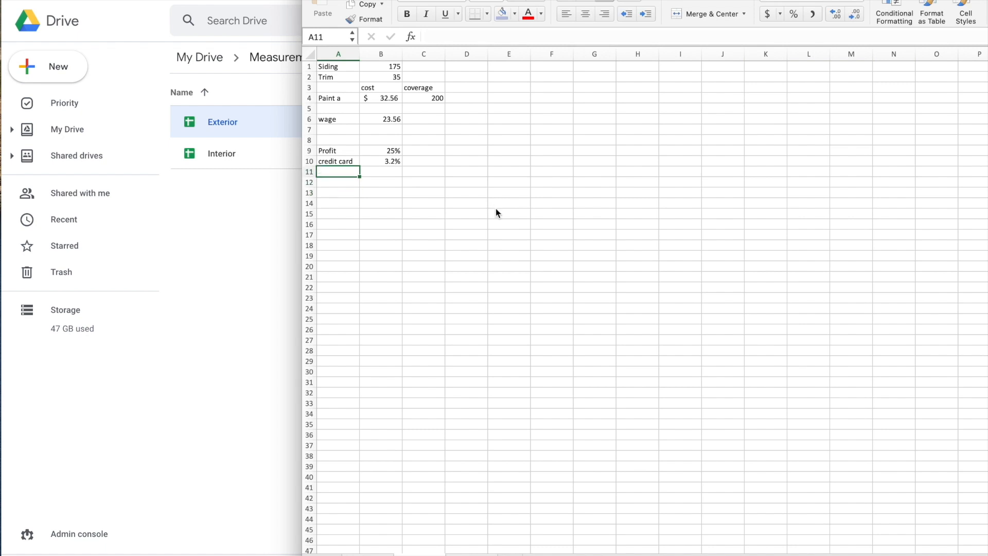
Step: Add an "Overhead" row in A11 with 10% in B11
key(Right)
key(Left)
text(Overhaul)
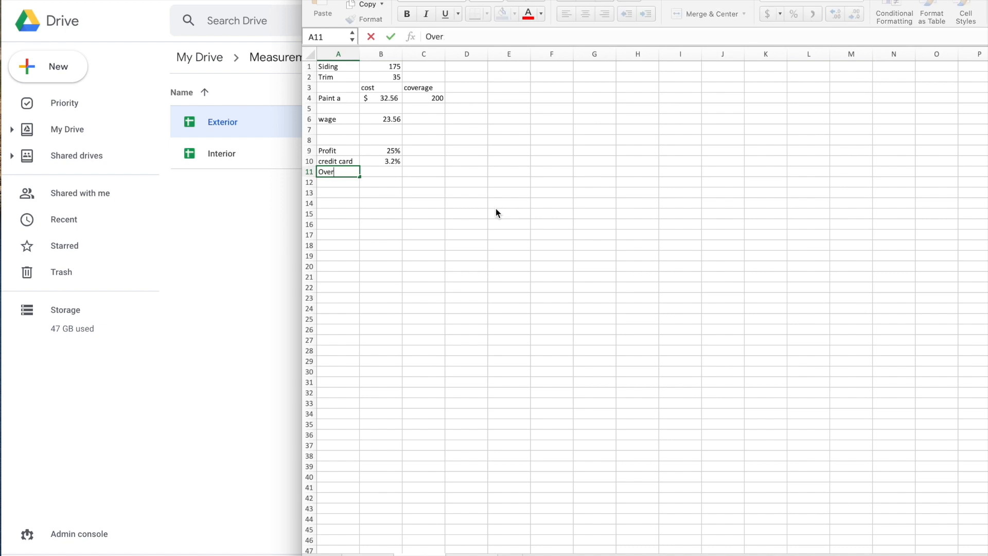
key(BackSpace)
key(BackSpace)
text(ed)
key(Tab)
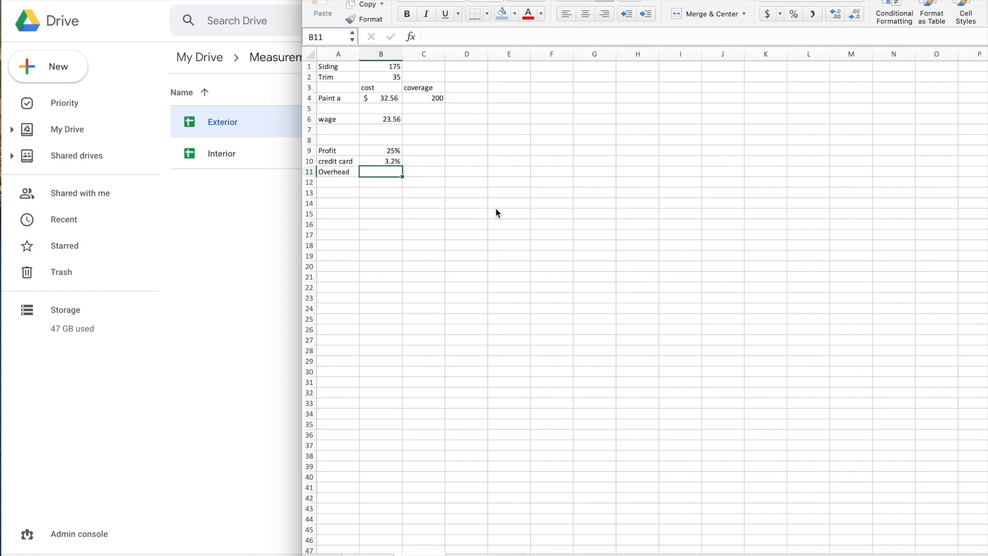
text(10%)
key(Return)
Step: Add a "sales" row in A12 with 10% in B12
text(sales)
key(Tab)
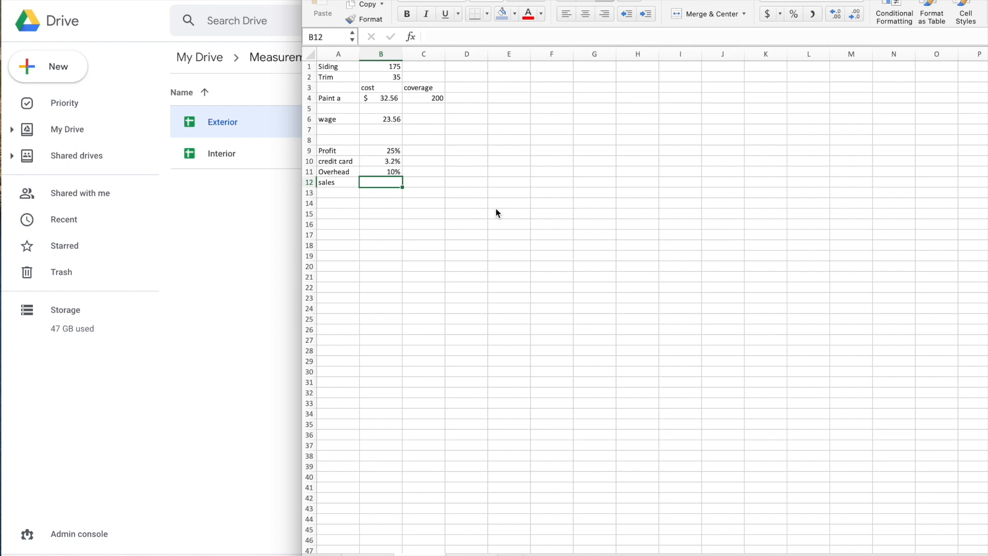
text(10%)
key(Return)
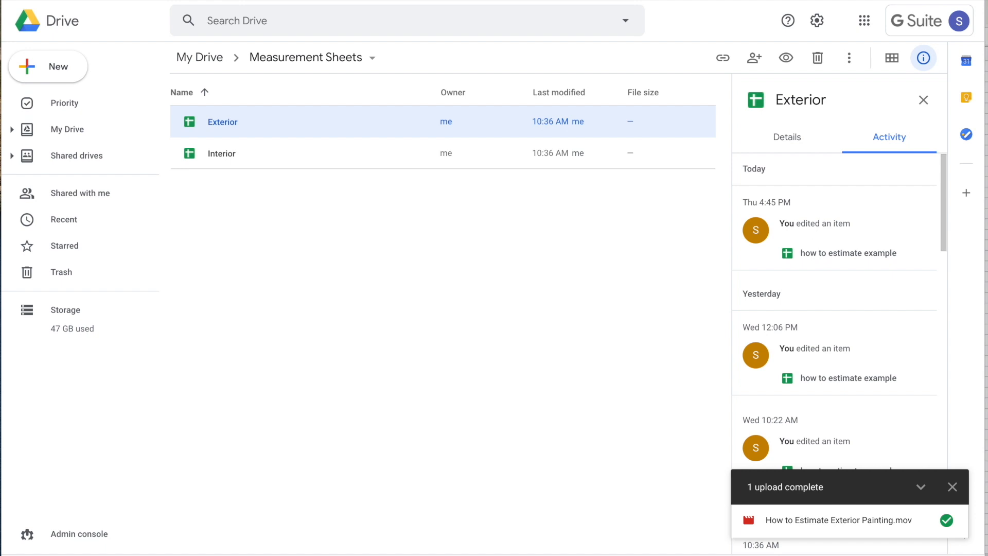
Step: Switch back to the Excel sheet and look over the Profit label together with its percentage
key(super+Tab)
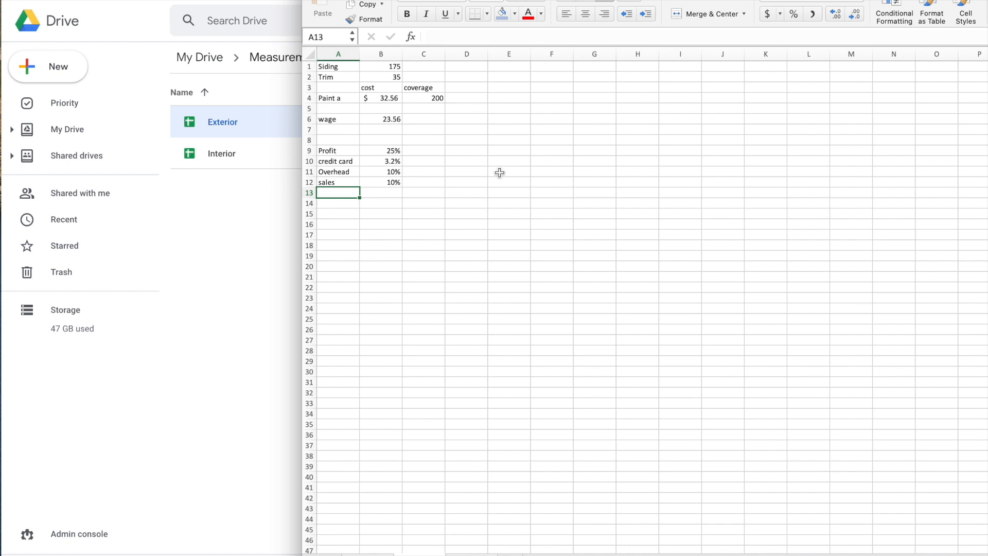
click(387, 153)
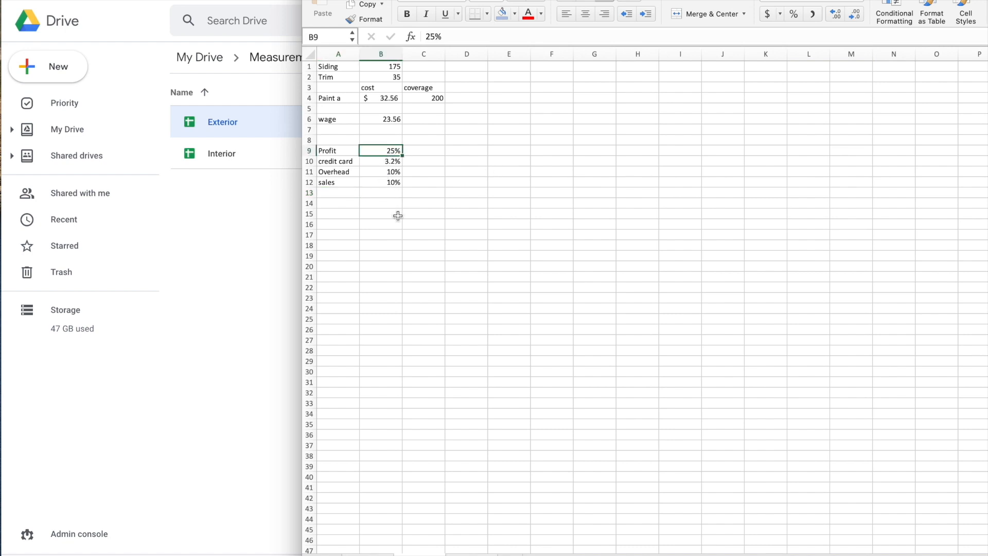
drag(353, 151, 380, 151)
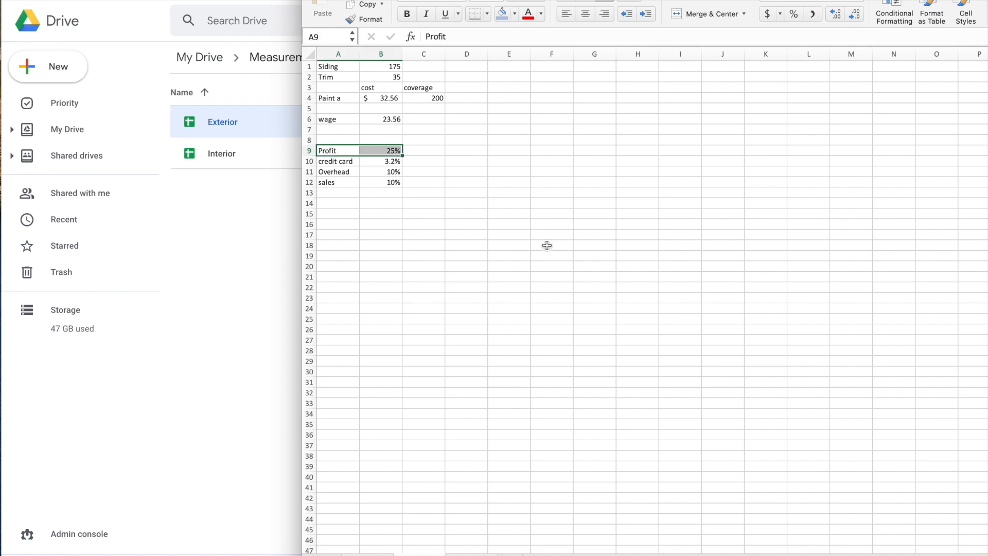
drag(336, 150, 375, 151)
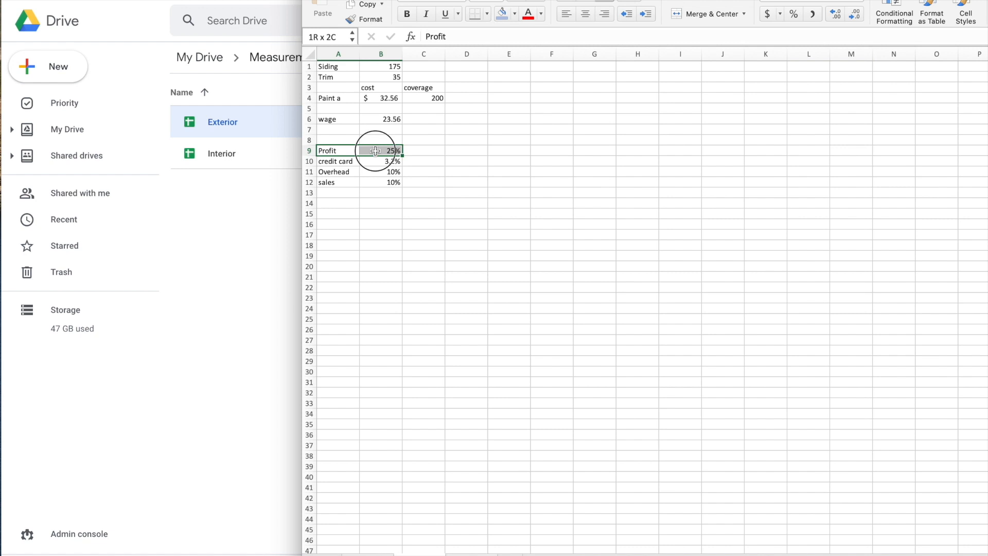
click(493, 206)
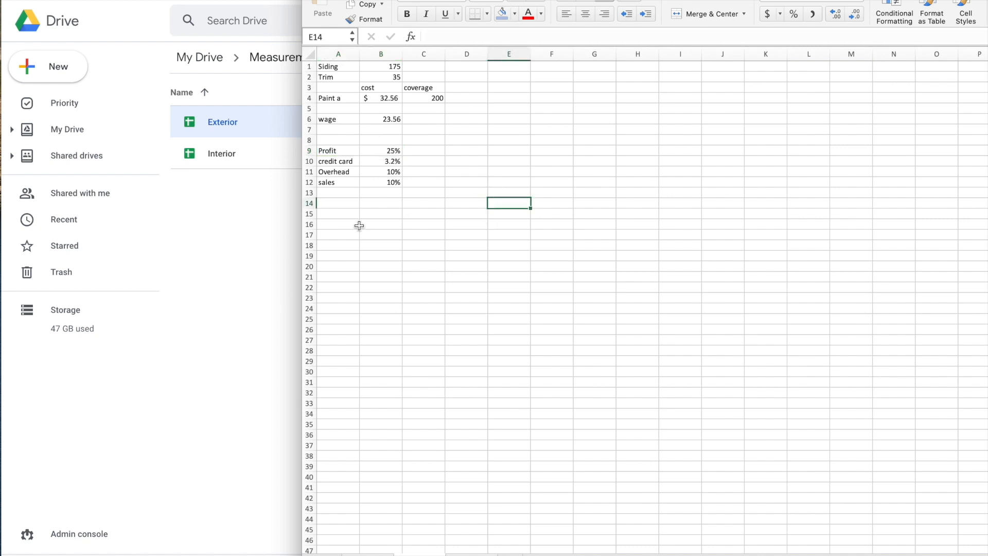
Step: Add the row label "Mark up" in A13, below the sales row
click(342, 194)
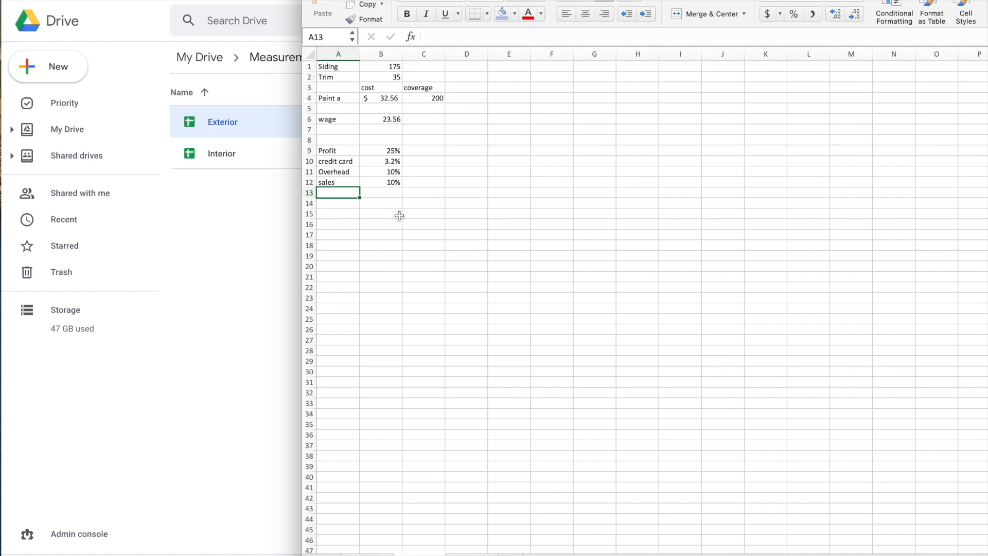
text(Mark up)
key(Tab)
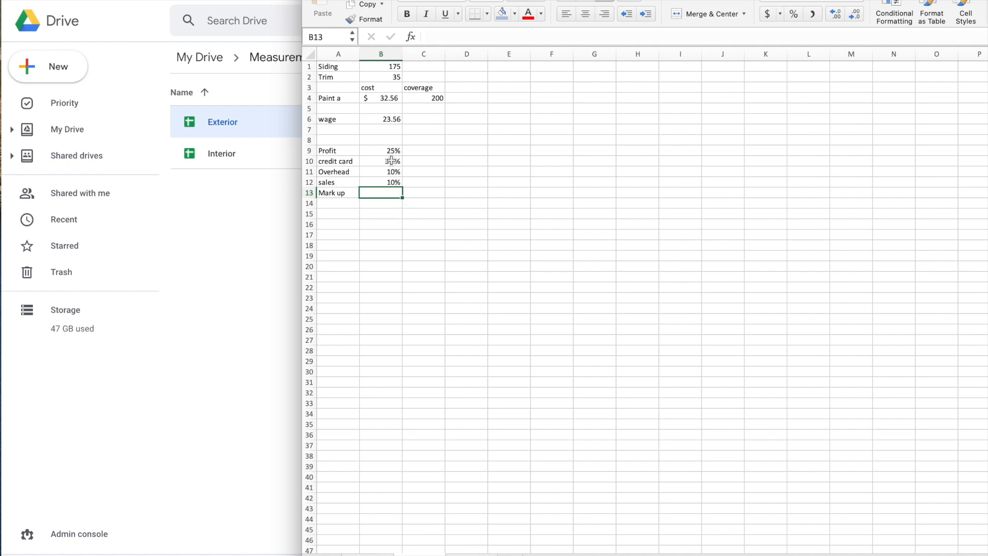
Step: Enter the formula =1-B9-B10-B11-B12 in B13 to calculate the Mark up
text(=1)
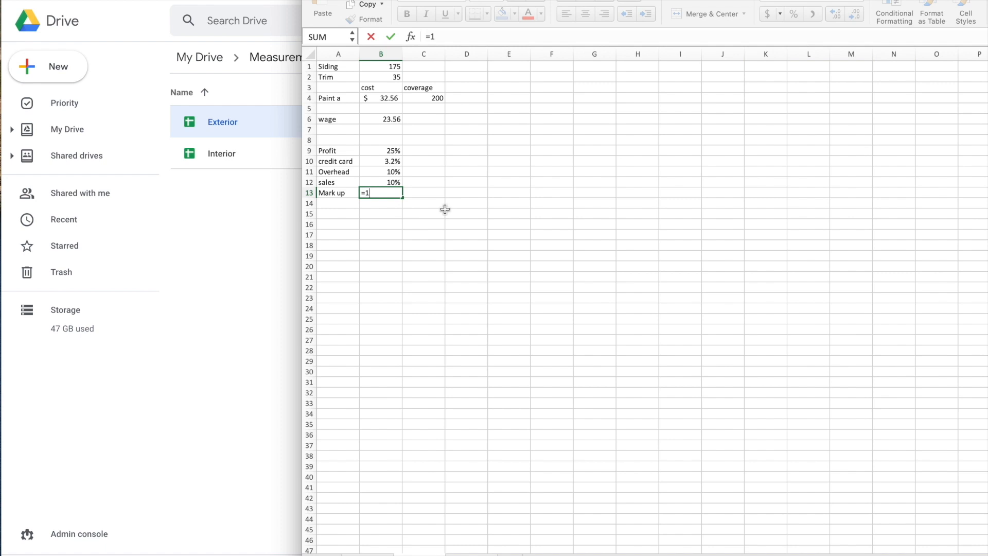
text(-)
click(393, 152)
text(-)
click(390, 161)
text(-)
click(387, 171)
text(-)
click(381, 182)
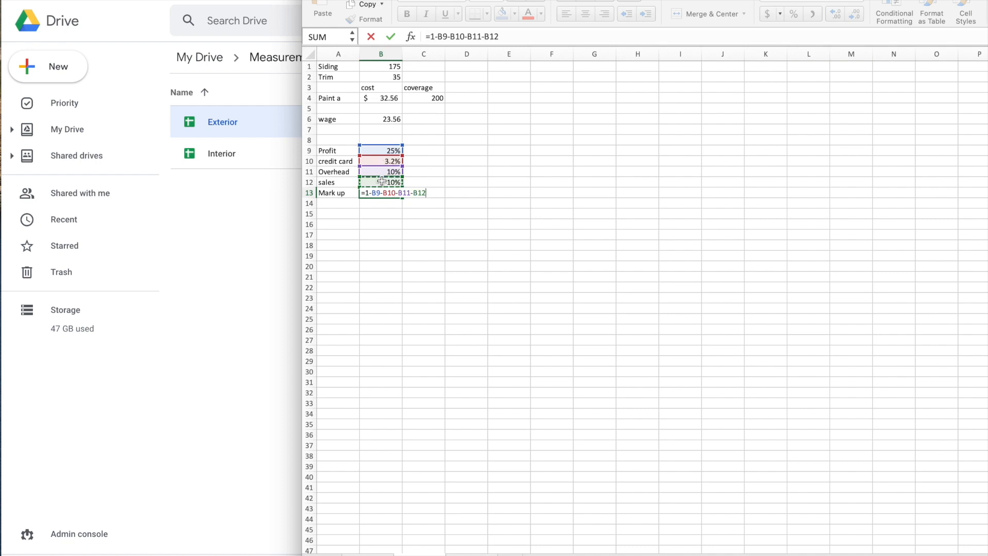
key(Return)
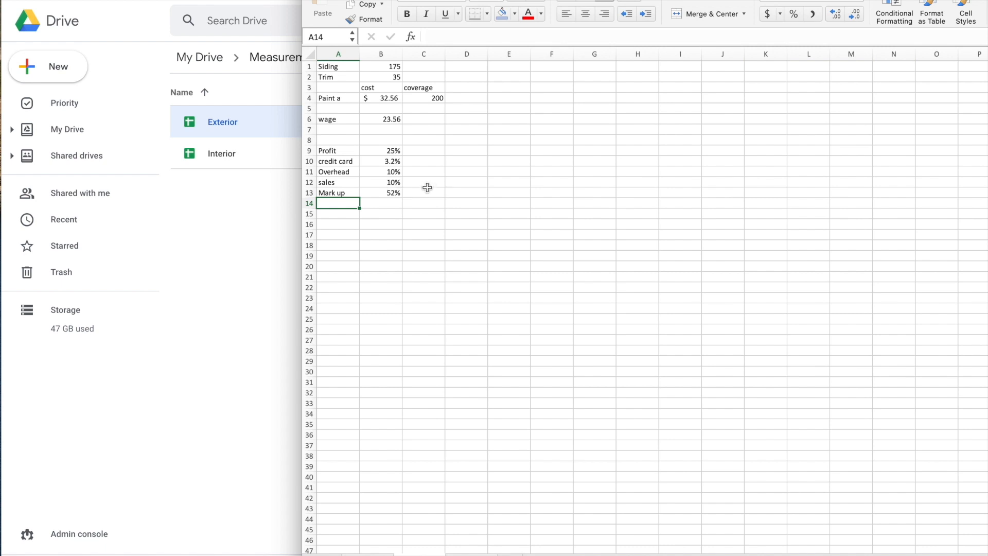
Step: Try a formula in D9 adding the paint coverage in C4 to the paint cost in B4, and clear the cell
click(461, 155)
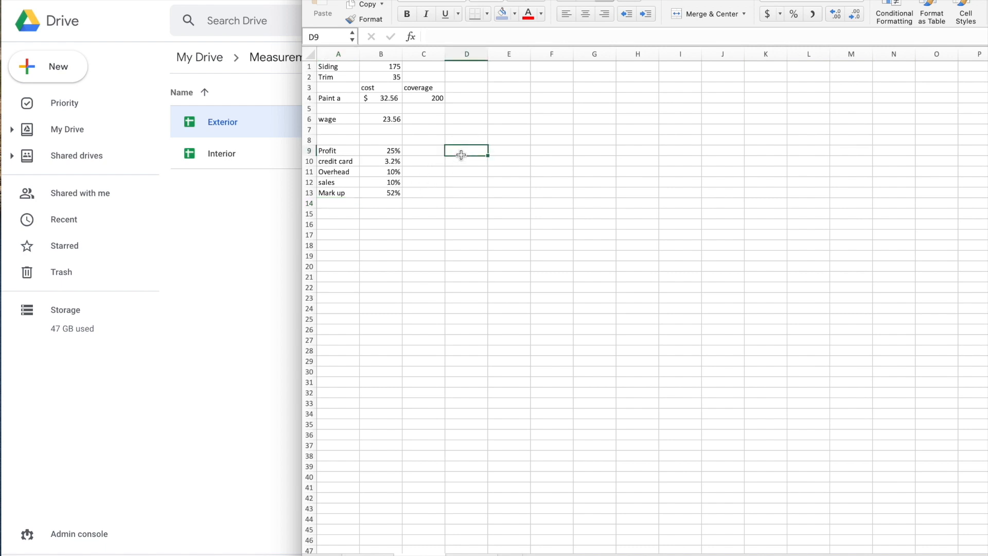
text(=)
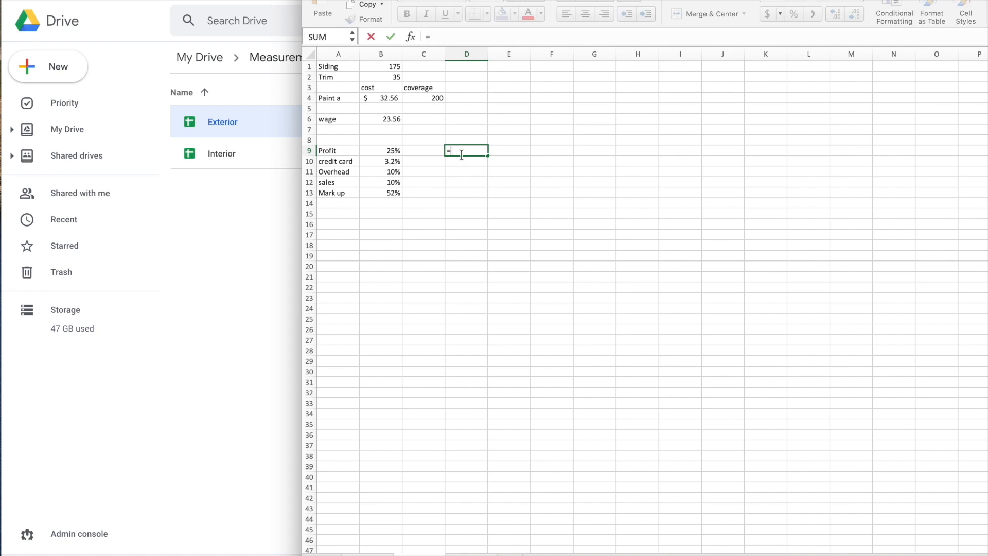
click(431, 98)
text(+)
click(387, 98)
key(Return)
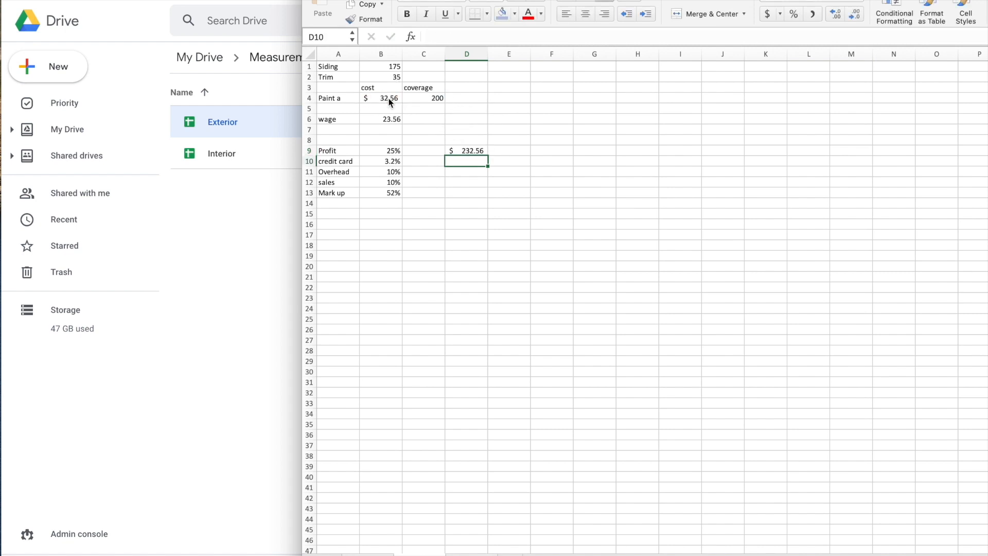
click(466, 151)
key(Delete)
click(392, 225)
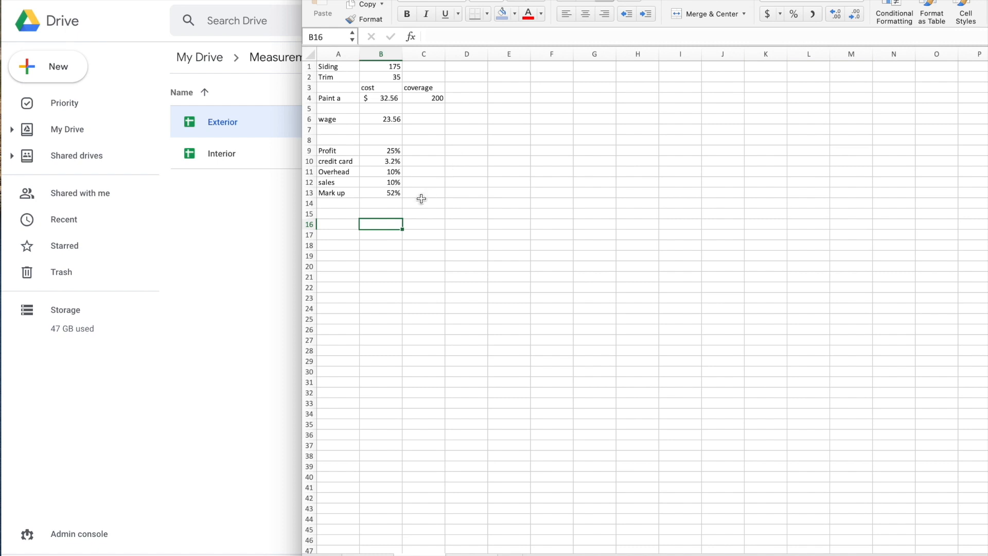
scroll(542, 161, right, 1)
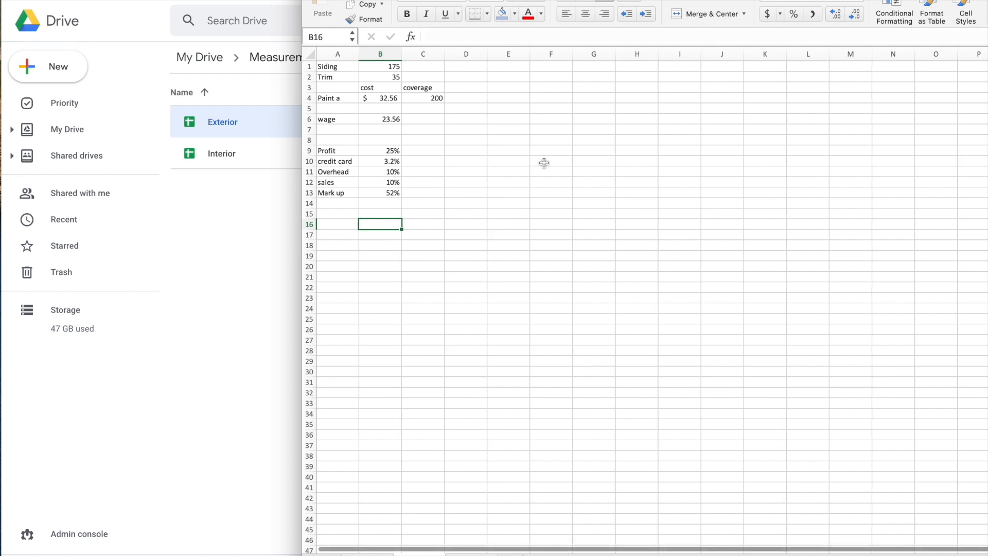
scroll(497, 184, right, 2)
scroll(500, 190, left, 2)
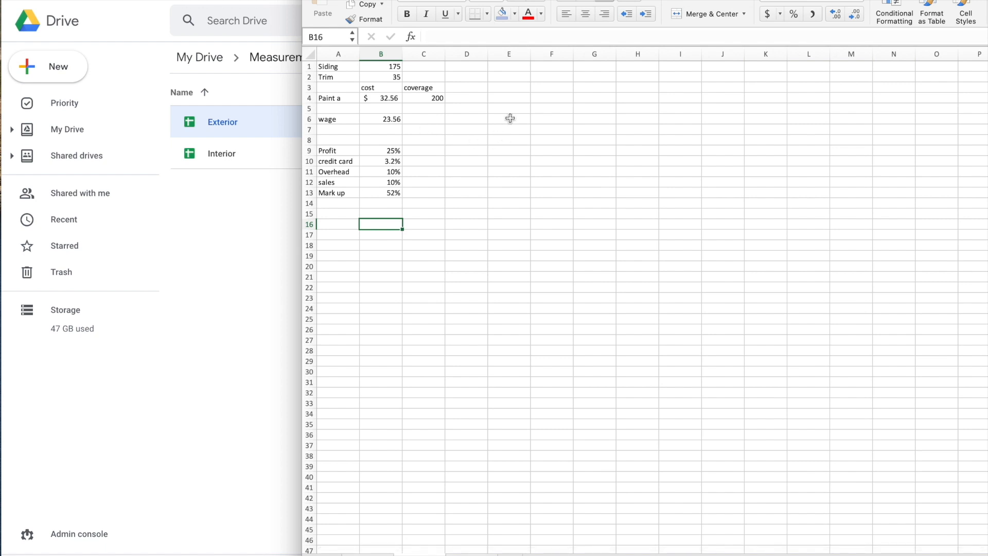
scroll(519, 103, down, 1)
scroll(520, 83, up, 1)
Step: Add the row labels "Siding/wall area" in E2 and "total ln trim" in E3, and widen column E to fit them
click(518, 77)
text(Siding)
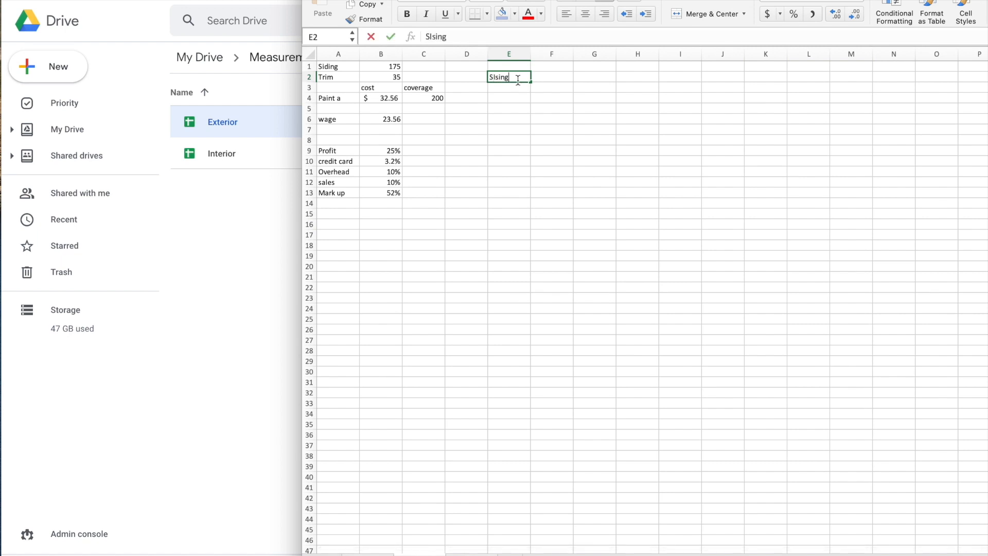
text(/wall area)
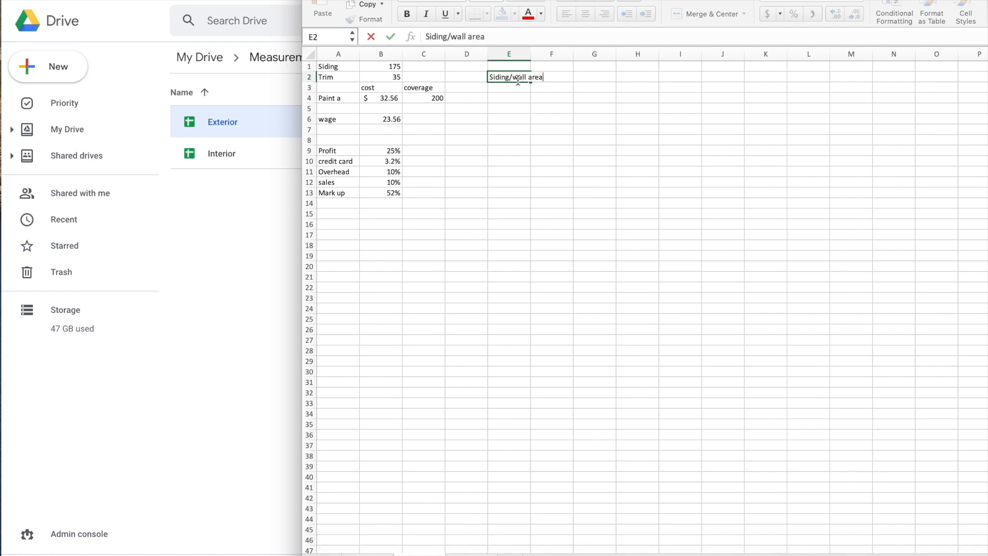
key(Return)
text(tot)
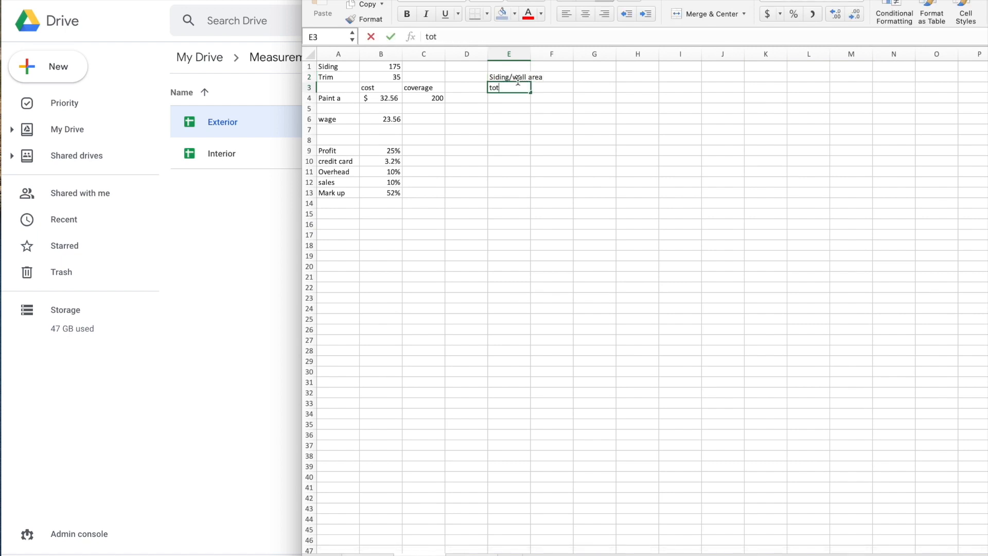
text(al ln trim)
key(Tab)
drag(529, 58, 546, 51)
Step: Enter 3600 in F2 for the siding/wall area and 550 in F3 for the total trim length
click(578, 78)
click(578, 88)
click(578, 79)
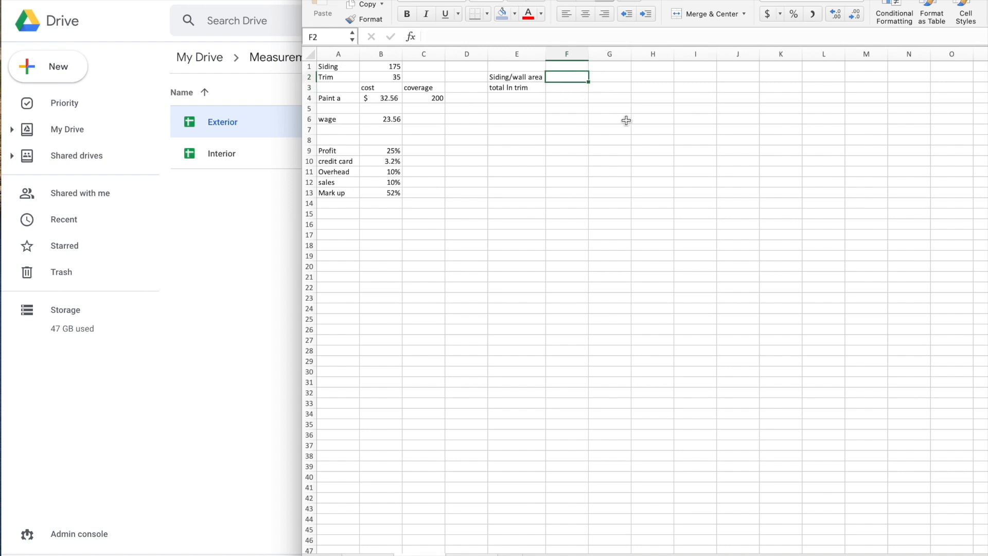
text(3600)
key(Return)
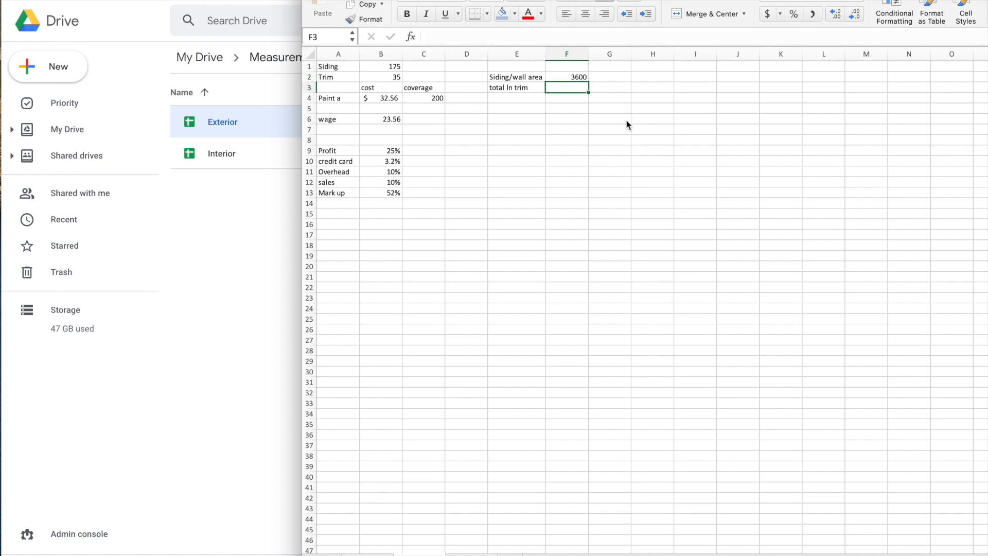
text(550)
key(Return)
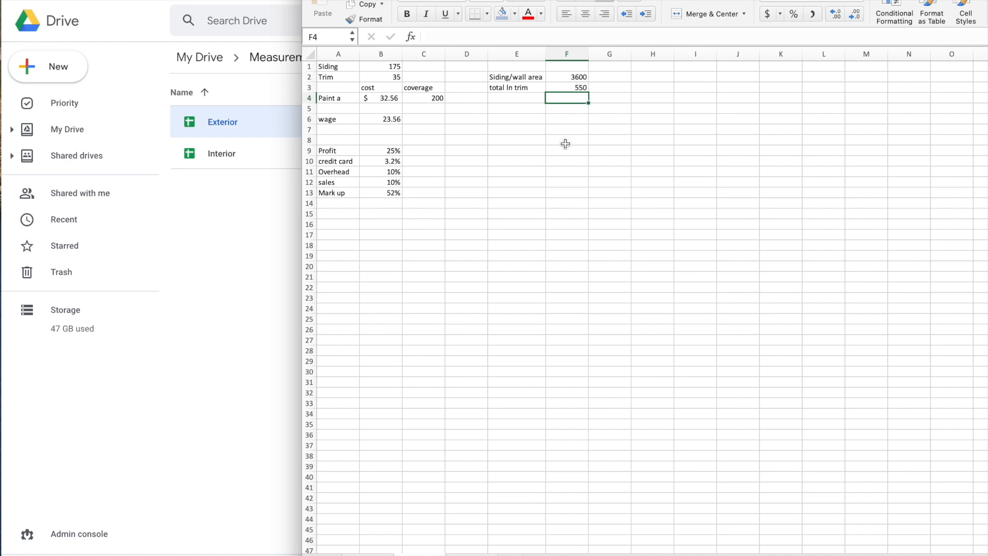
Step: Add the column header "unit/hr" in G1
click(617, 70)
text(unit)
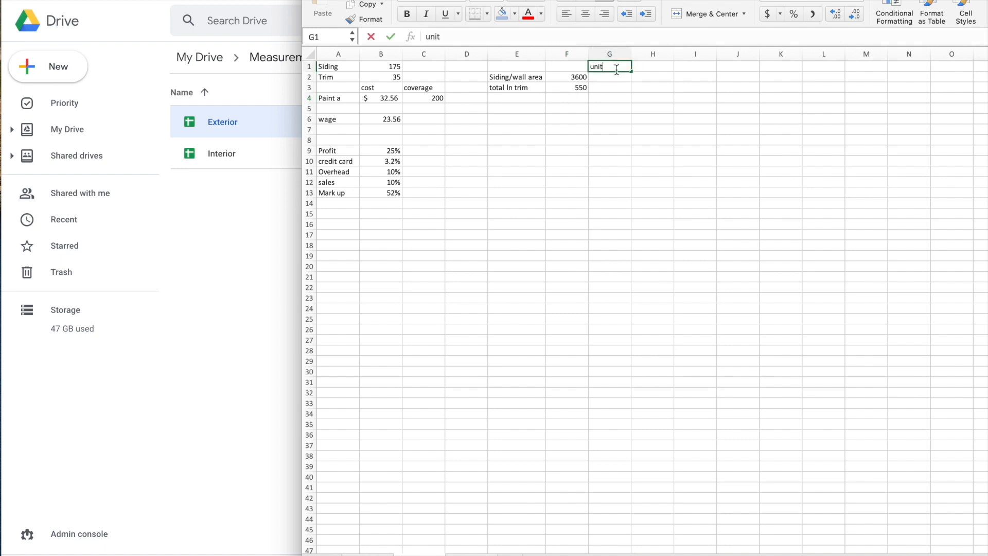
text(/hr)
key(Return)
Step: Enter the formula =F2/B1 in G2 to divide the siding area by the Siding production rate
text(=)
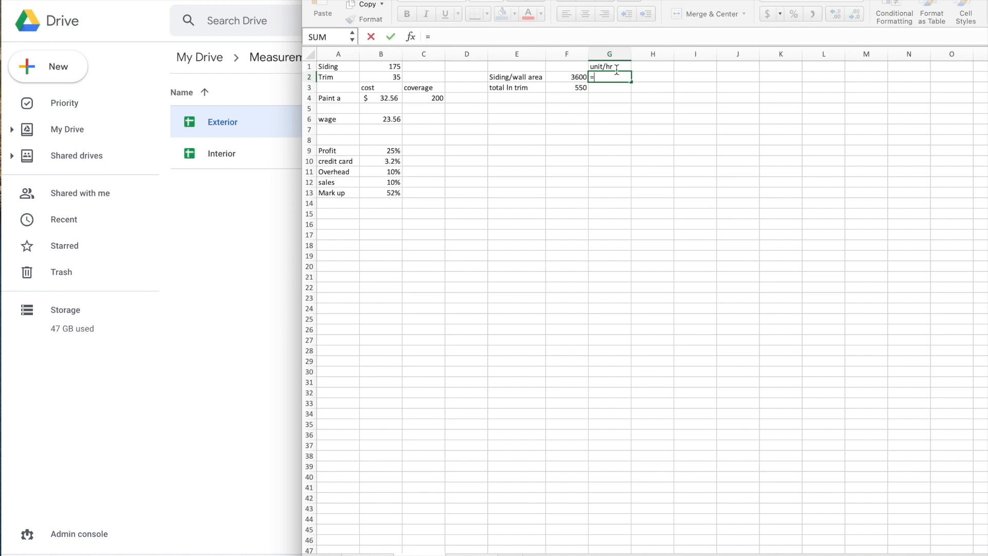
click(400, 73)
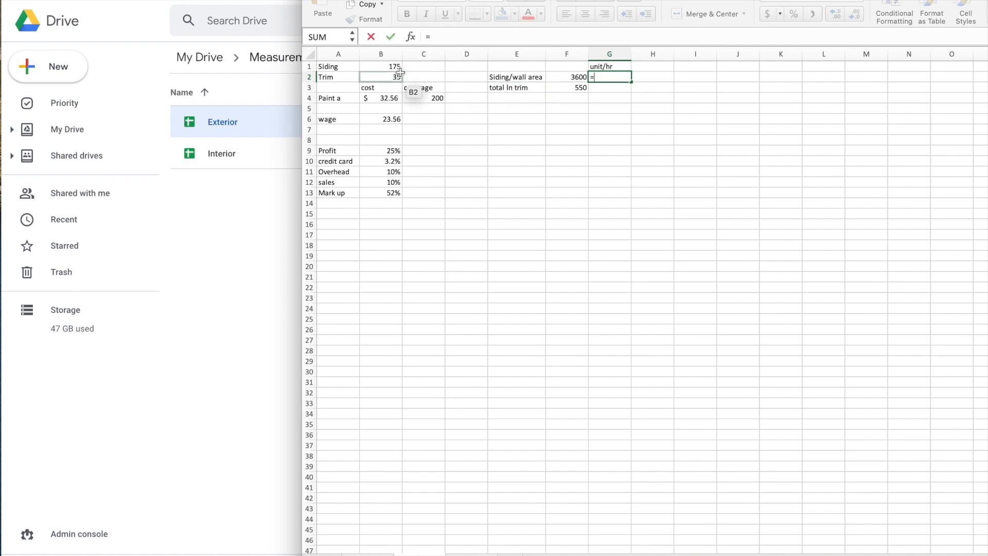
click(400, 68)
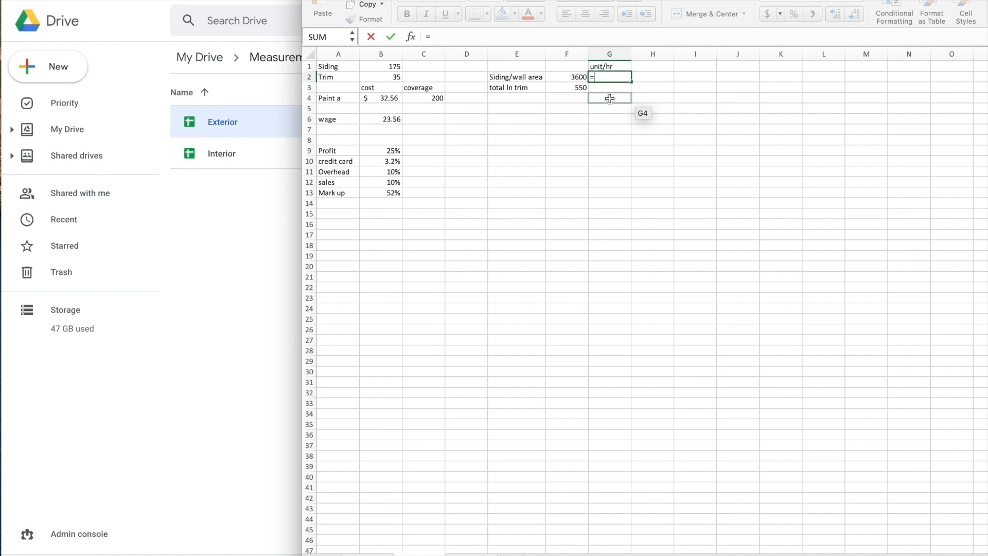
click(585, 77)
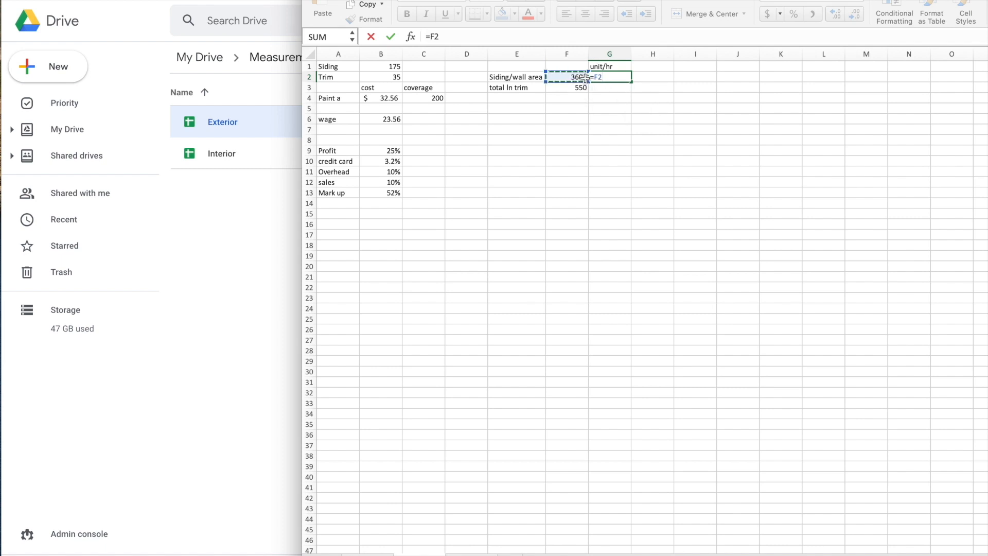
click(394, 67)
key(Return)
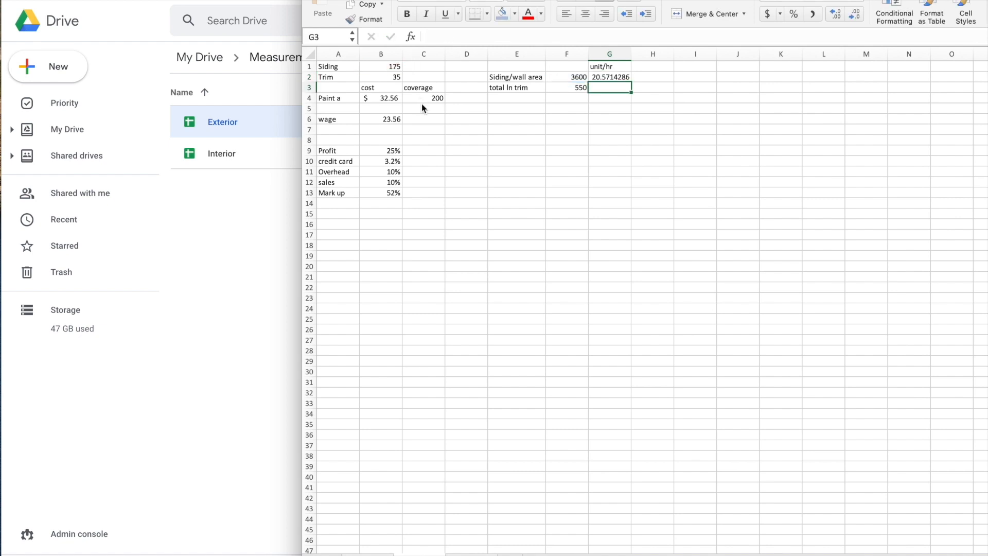
click(610, 77)
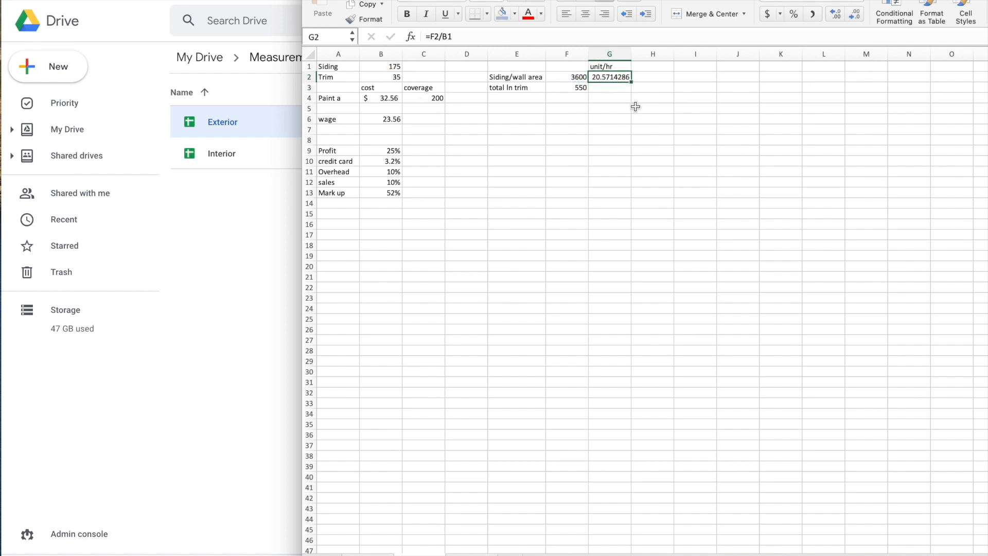
Step: Enter the formula =F3/B2 in G3 to divide the trim length by the Trim production rate
click(619, 88)
text(=)
click(579, 88)
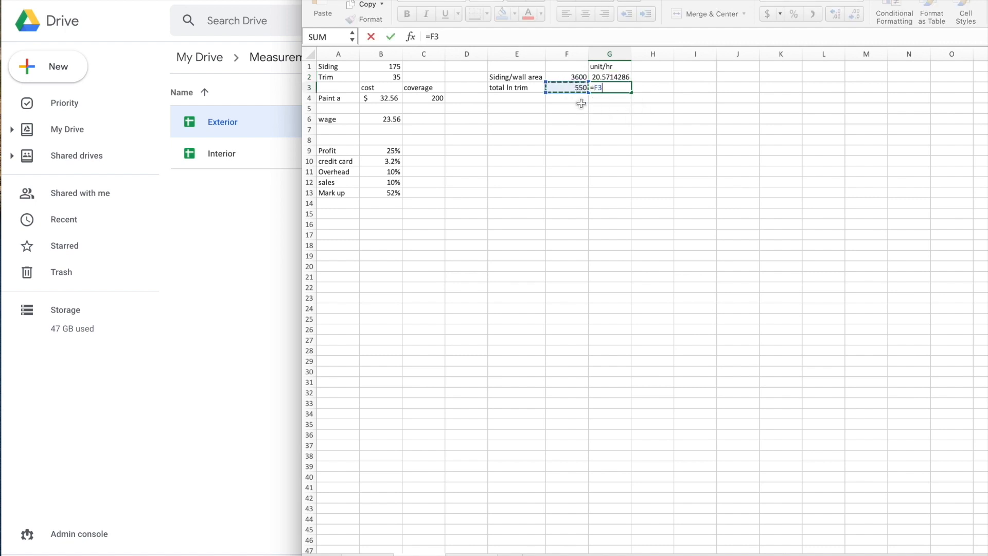
text(/)
click(393, 77)
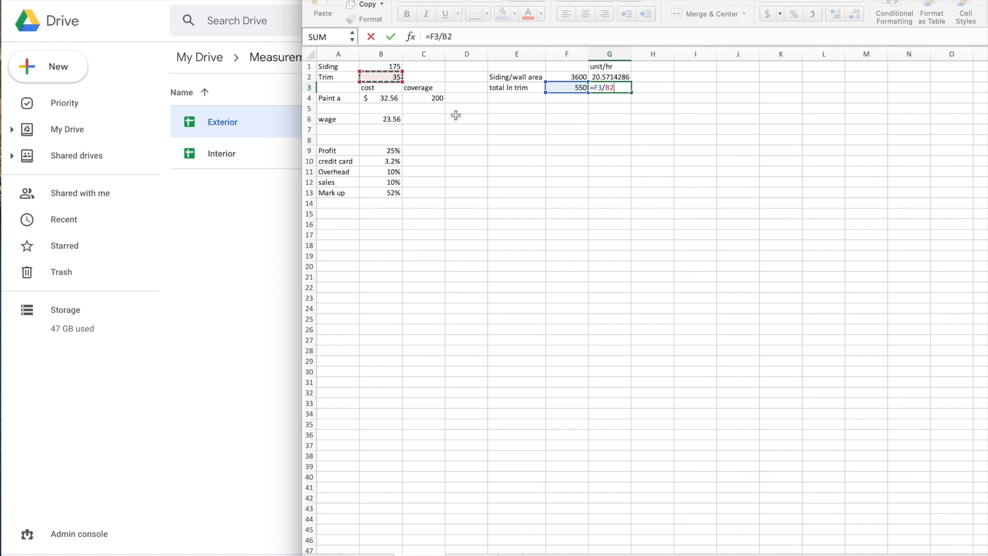
key(Return)
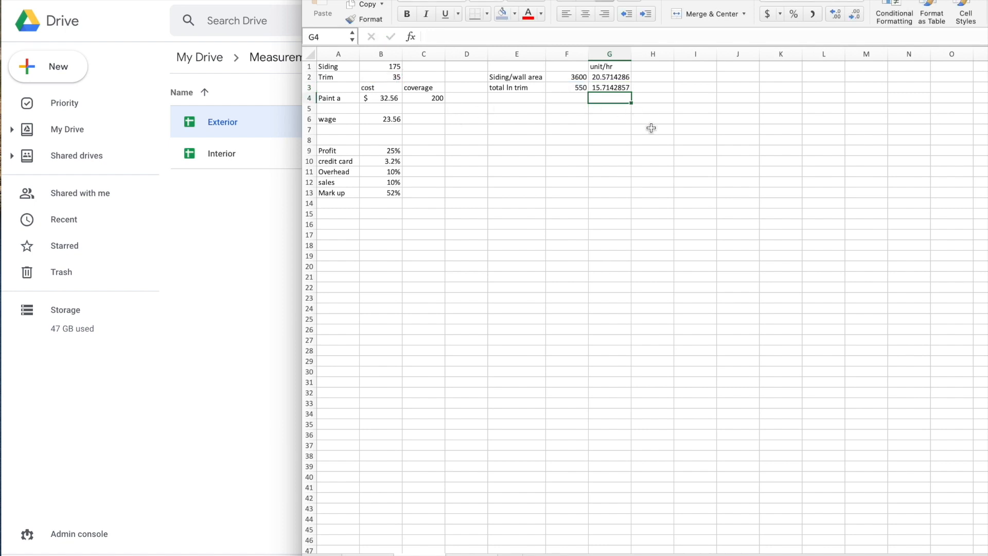
Step: Add the label "Total HR" in F4 and reposition the workbook window so more columns are visible
click(579, 99)
text(Total HR)
key(Tab)
drag(824, 0, 611, 66)
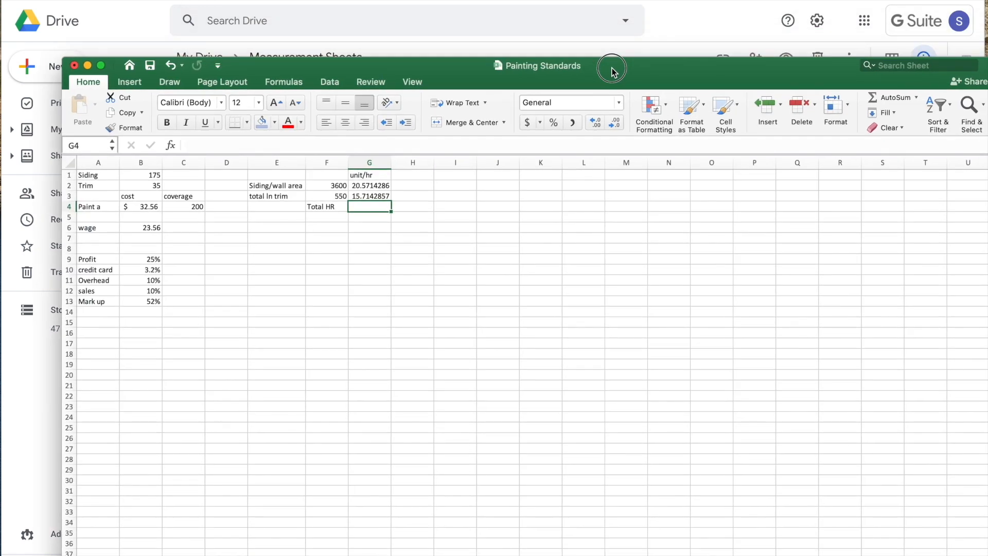
drag(790, 81, 841, 29)
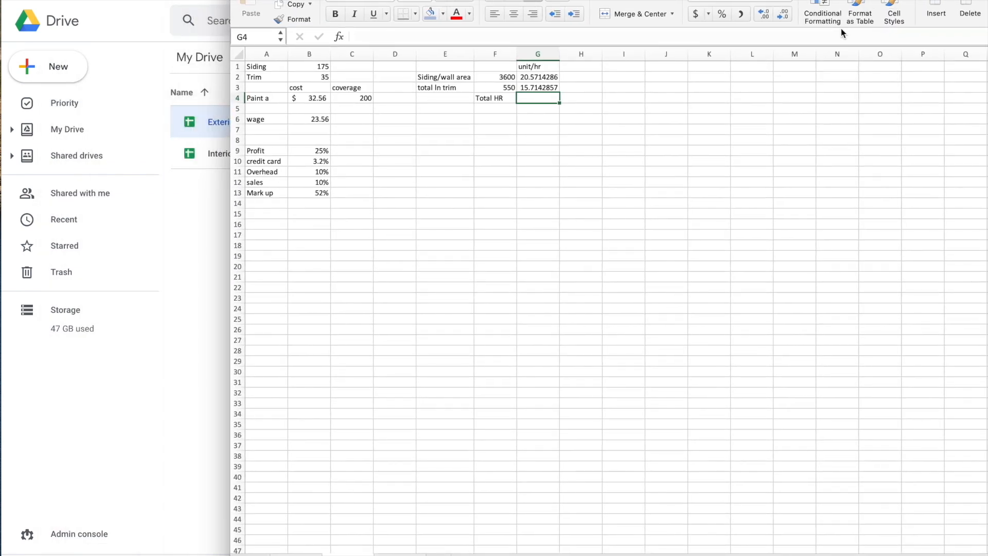
Step: Enter the formula =SUM(G2:G3) in G4 to total the siding and trim hours
text(=)
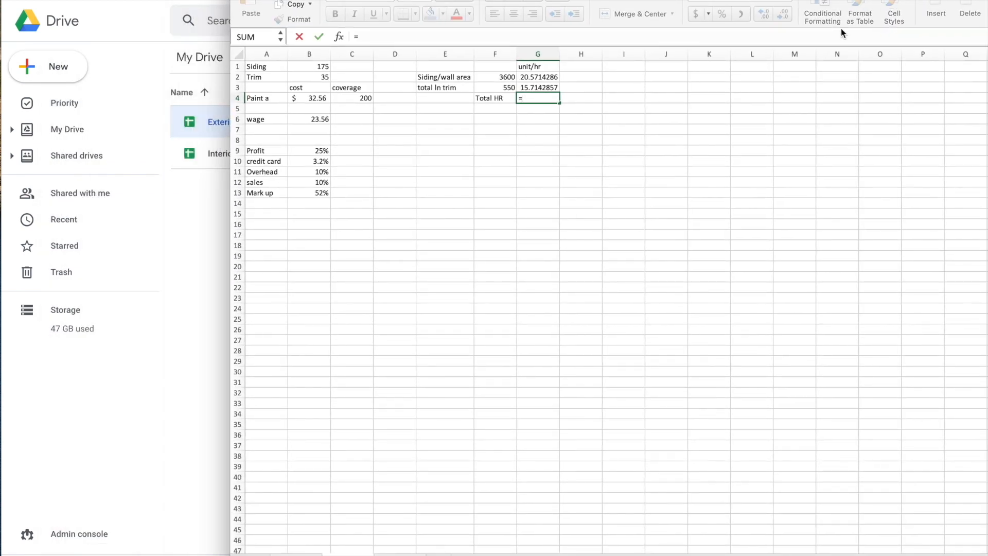
text(sum)
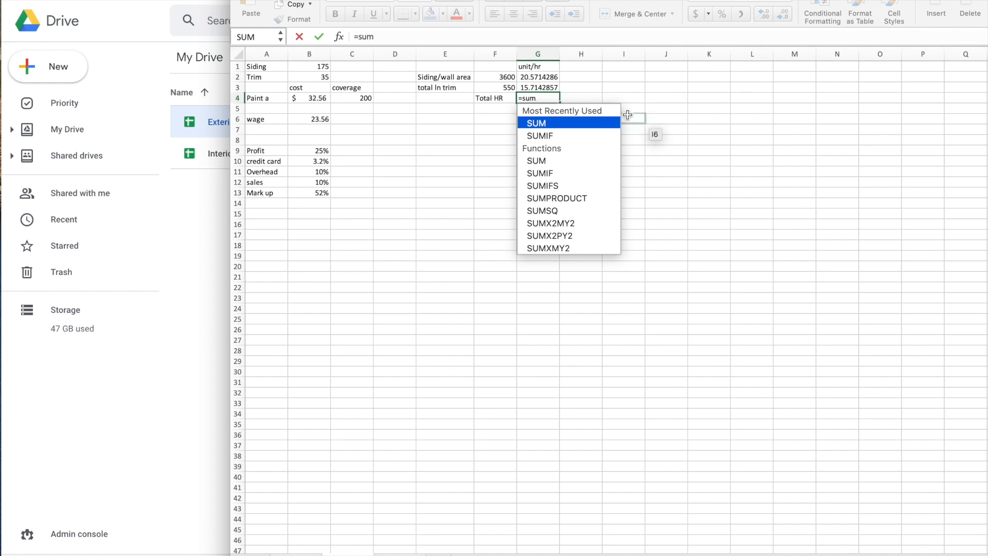
double_click(604, 124)
drag(549, 78, 553, 84)
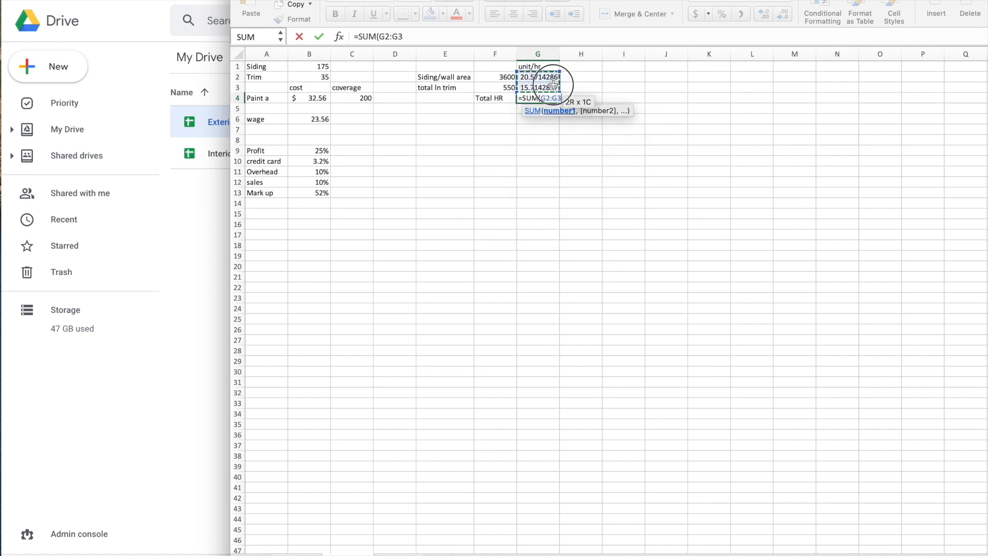
key(Return)
Step: Reduce the number format of the total hours in G4 to two decimal places
click(553, 86)
click(557, 99)
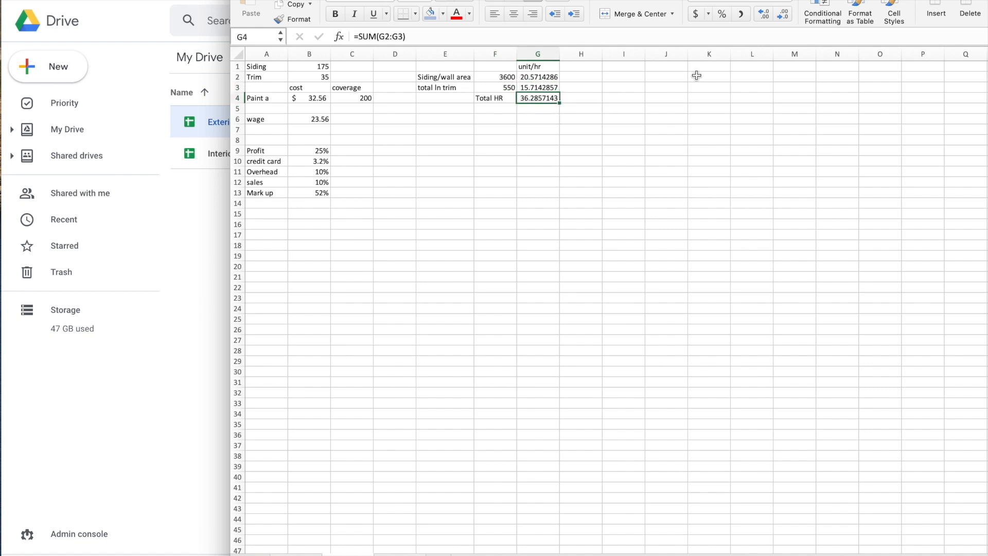
click(783, 16)
click(783, 15)
click(783, 15)
click(783, 16)
click(785, 17)
Step: Add the label "labor" in F5, below Total HR
click(311, 118)
click(493, 108)
text(labor)
key(Tab)
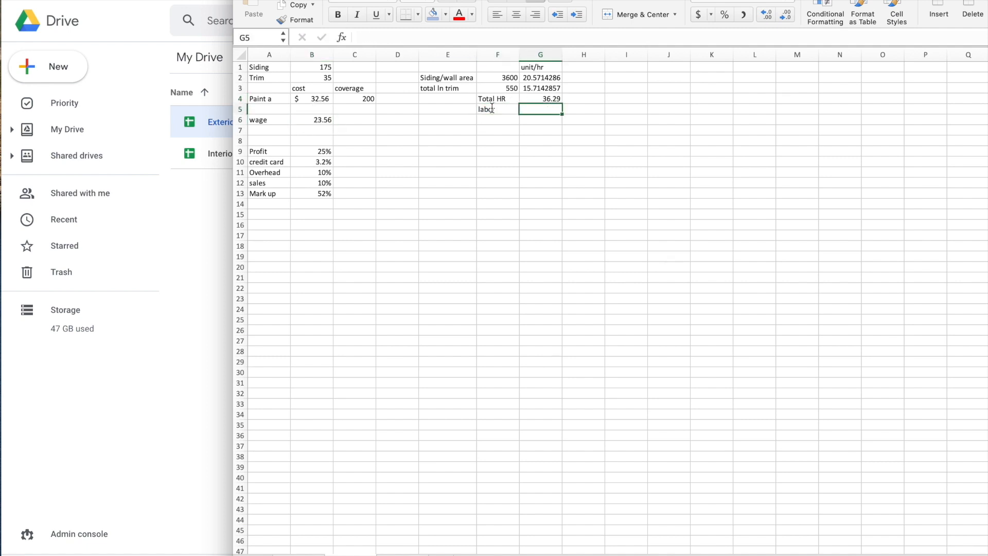
text(=)
scroll(493, 107, down, 3)
scroll(512, 101, up, 2)
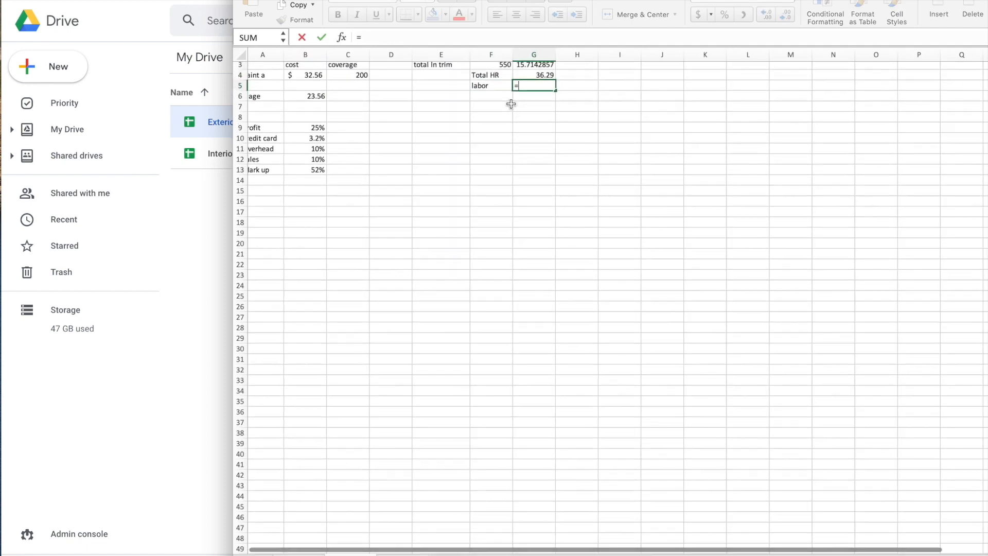
scroll(543, 92, right, 1)
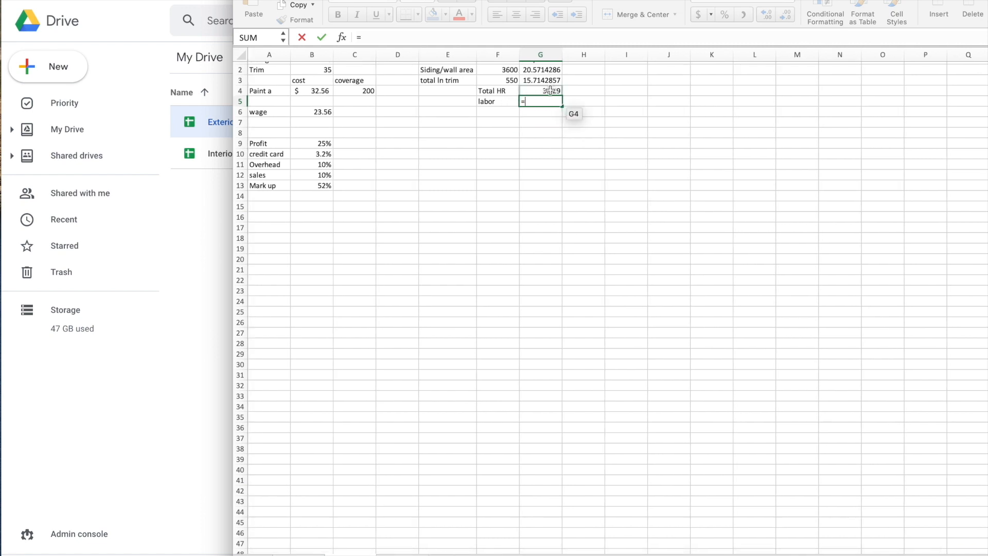
scroll(549, 92, up, 1)
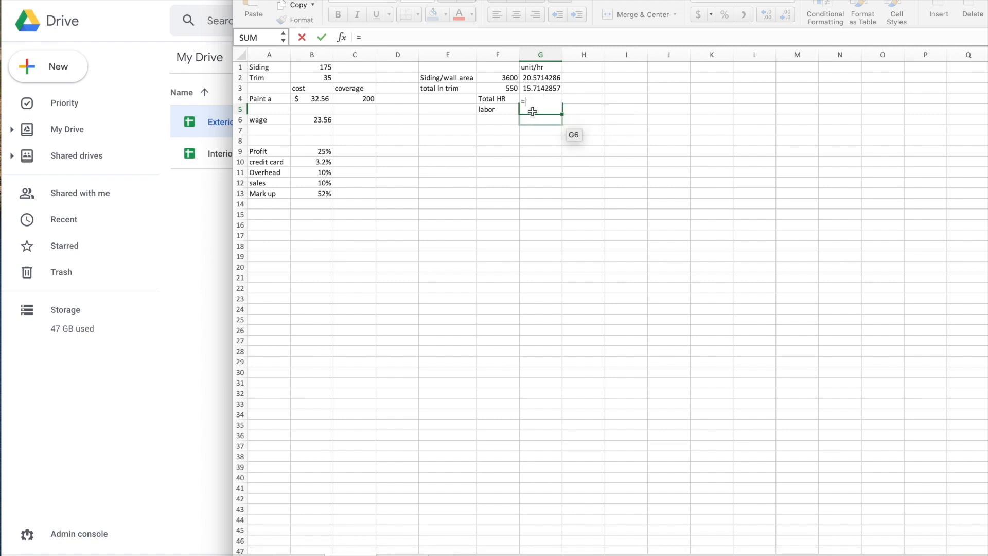
key(Escape)
click(508, 135)
Step: Enter the formula =G4*B6 in G5 to compute labor from total hours and wage
click(546, 109)
text(=)
click(545, 99)
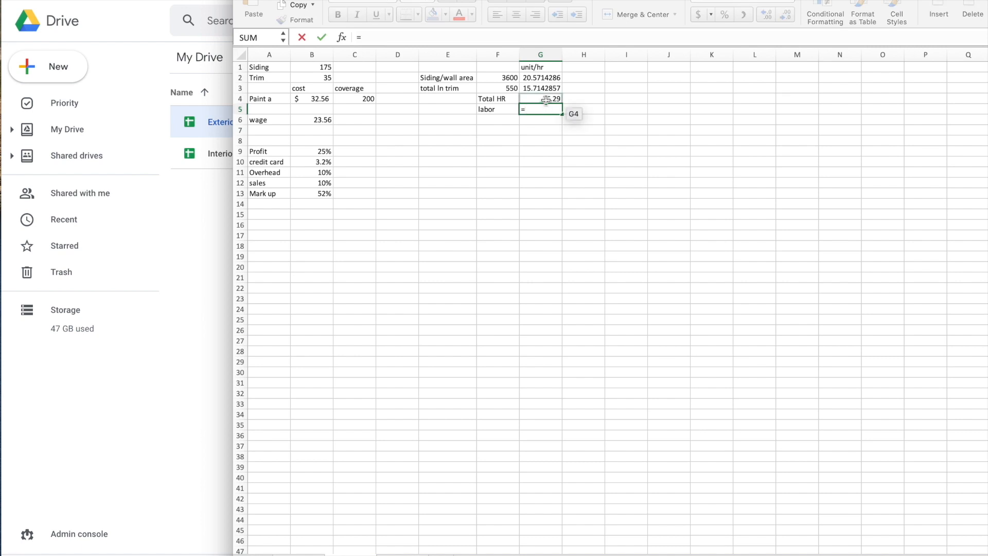
click(315, 120)
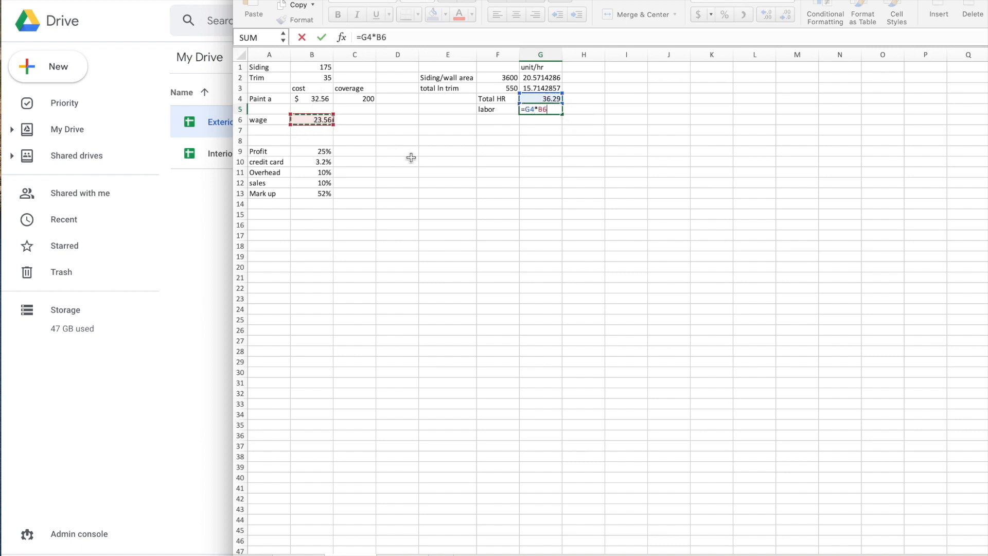
key(Return)
Step: Apply the dollar accounting format to the labor amount in G5
click(545, 109)
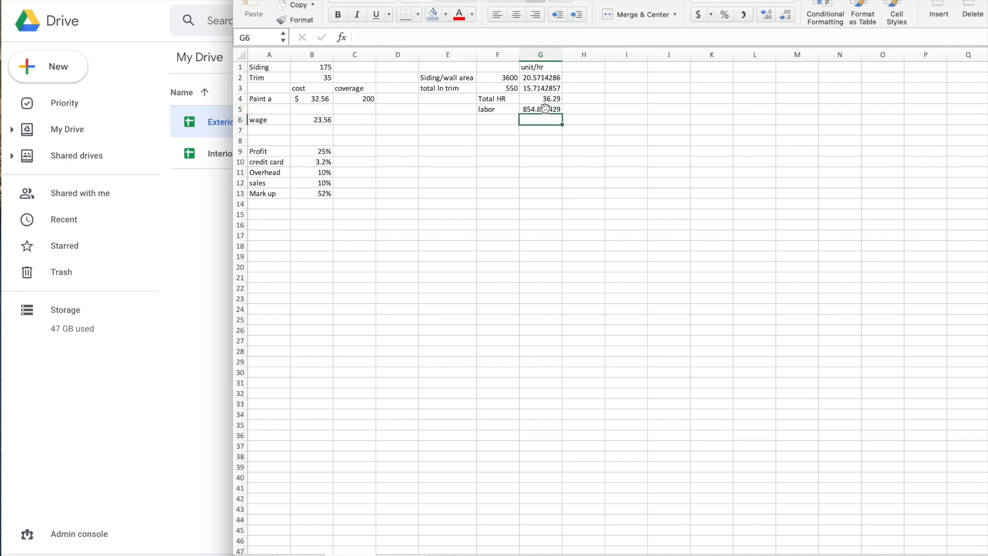
scroll(543, 125, down, 1)
scroll(544, 125, up, 1)
click(699, 15)
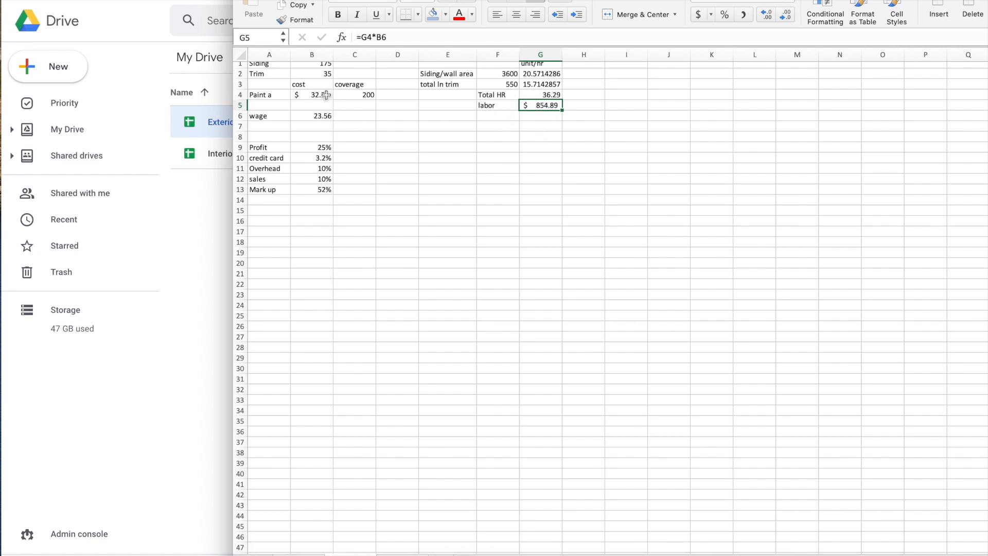
click(317, 172)
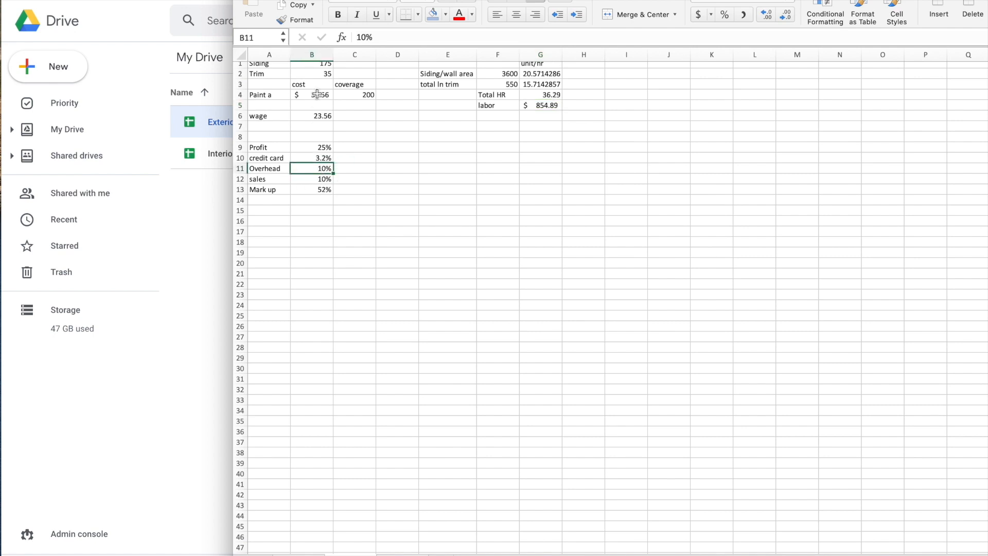
click(320, 115)
click(551, 106)
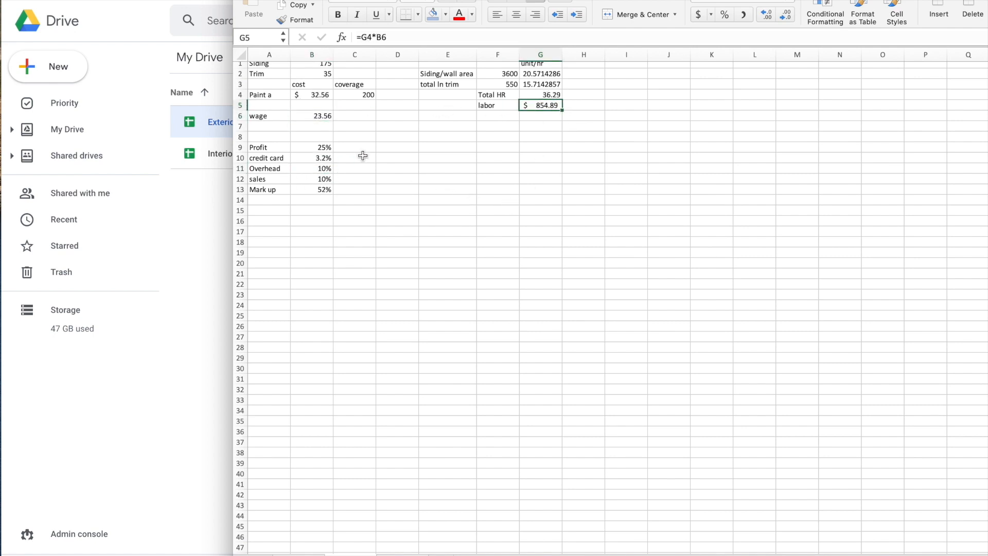
drag(282, 115, 319, 115)
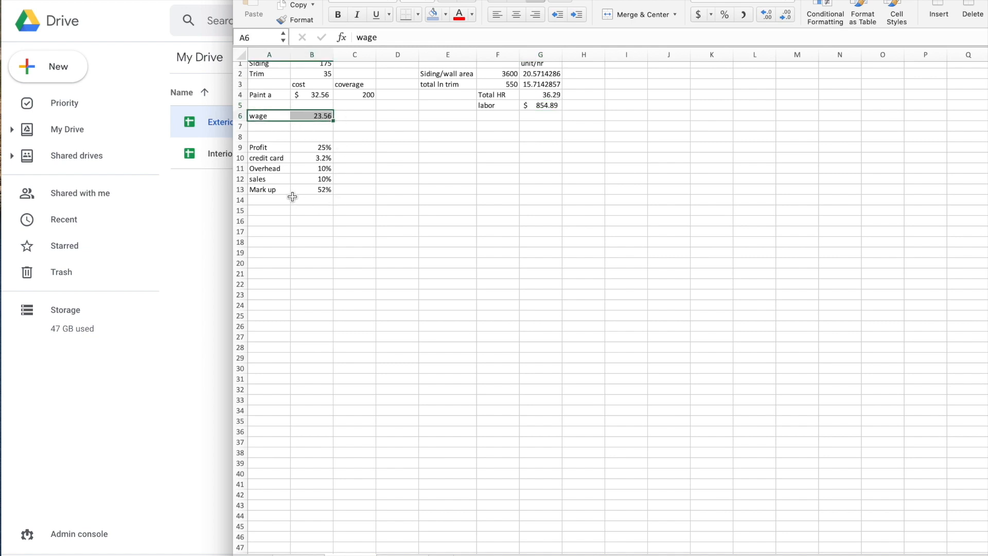
Step: Add the label "Paint cost" in F6, below labor
click(502, 118)
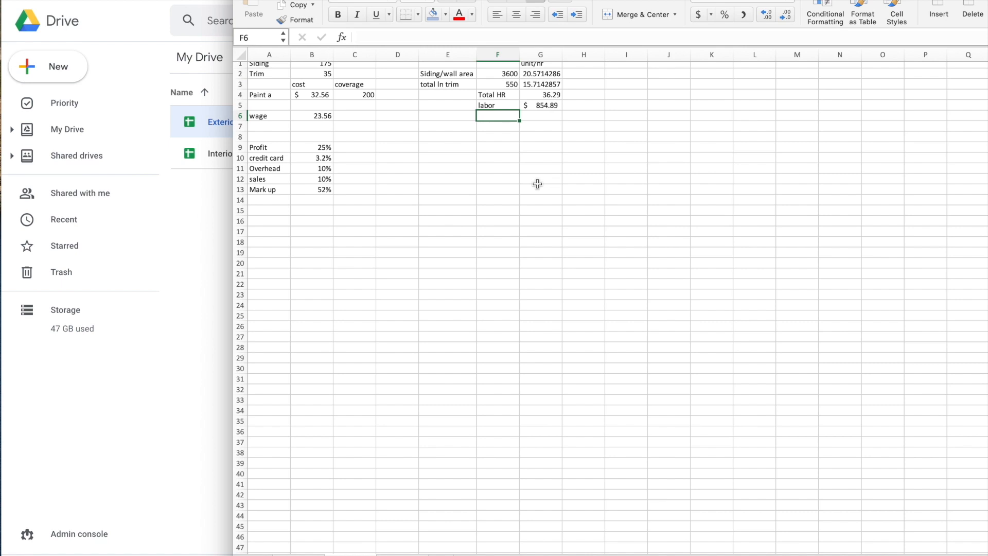
text(Paint cost)
key(Tab)
scroll(600, 194, up, 1)
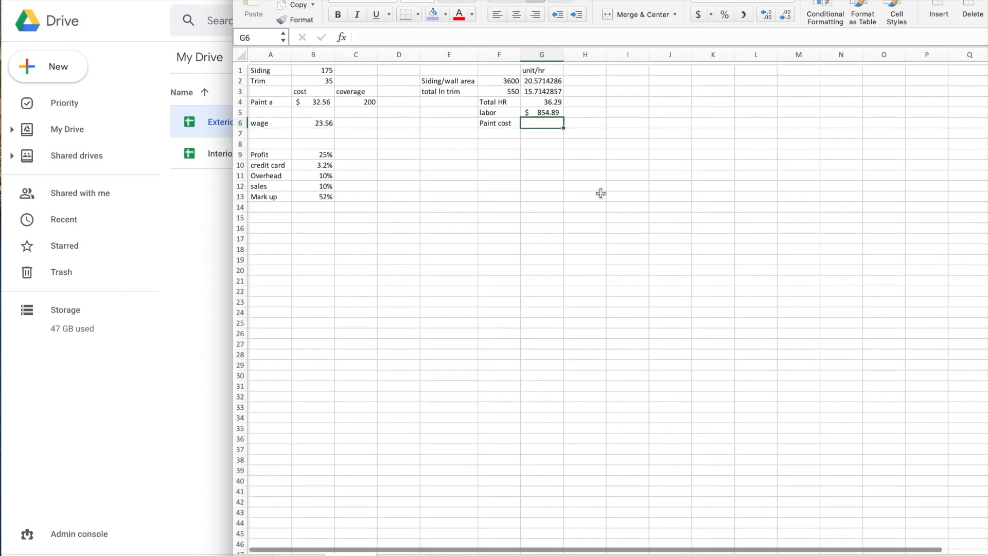
scroll(490, 150, right, 1)
Step: Enter the formula =F2/C4 in J3 to divide the siding area by the paint coverage
click(355, 98)
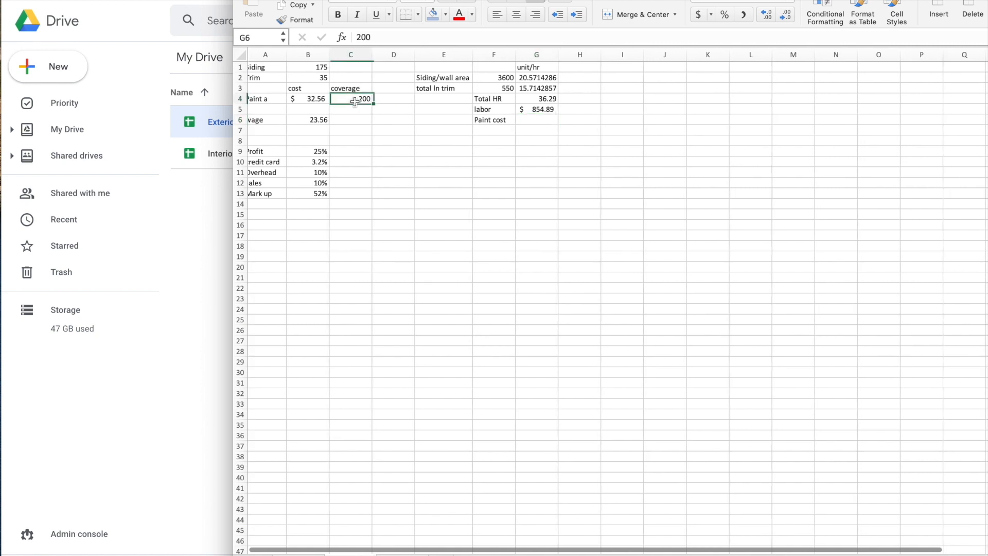
scroll(380, 185, left, 1)
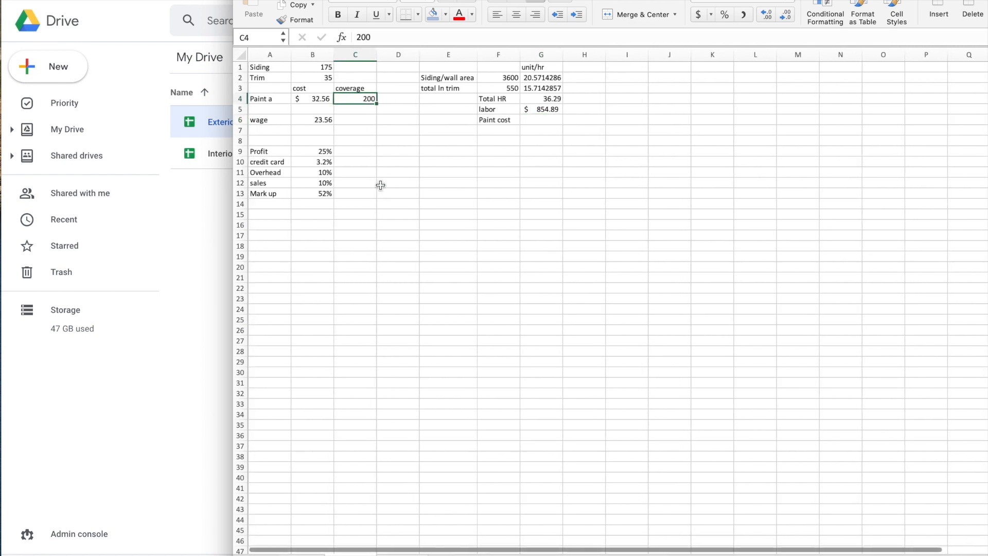
click(684, 91)
text(=)
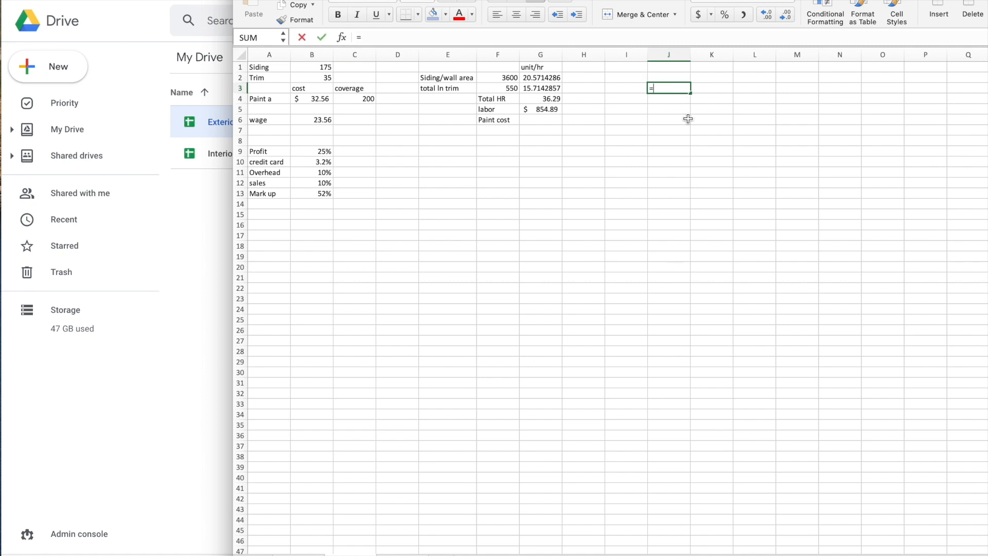
click(508, 77)
click(508, 76)
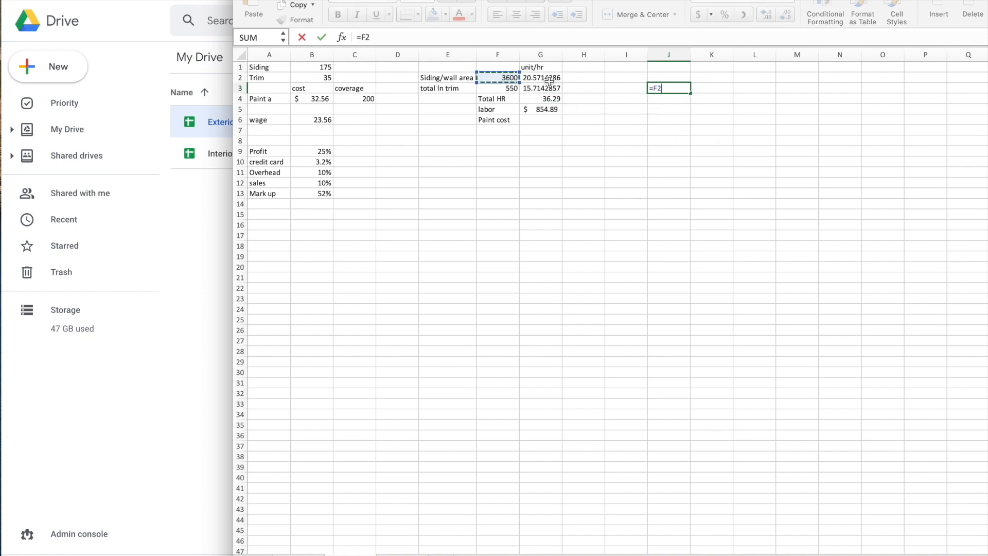
text(/)
click(356, 97)
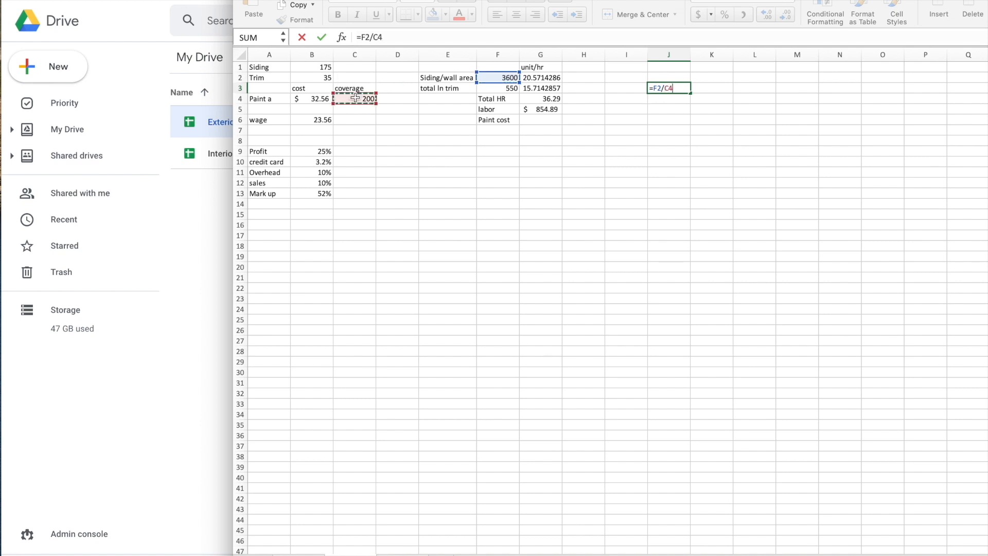
key(Return)
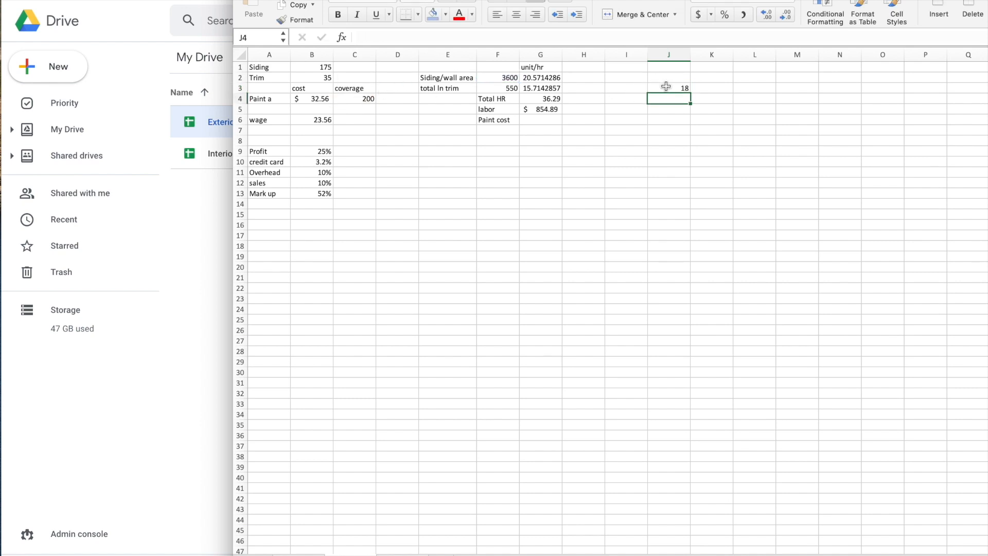
Step: Add the label "Trim width" in A17 and enter 3 beside it in B17
click(516, 88)
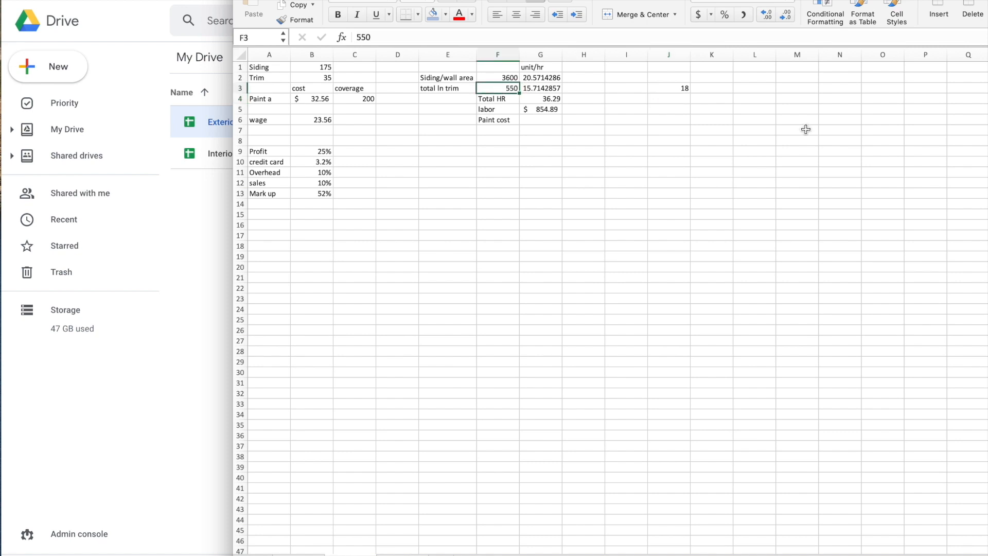
click(274, 237)
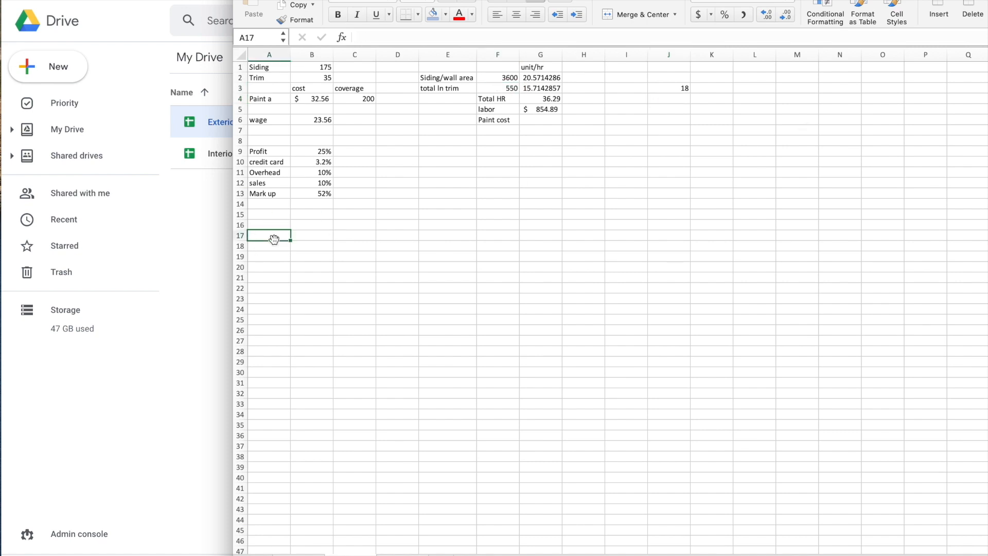
text(The)
key(BackSpace)
key(BackSpace)
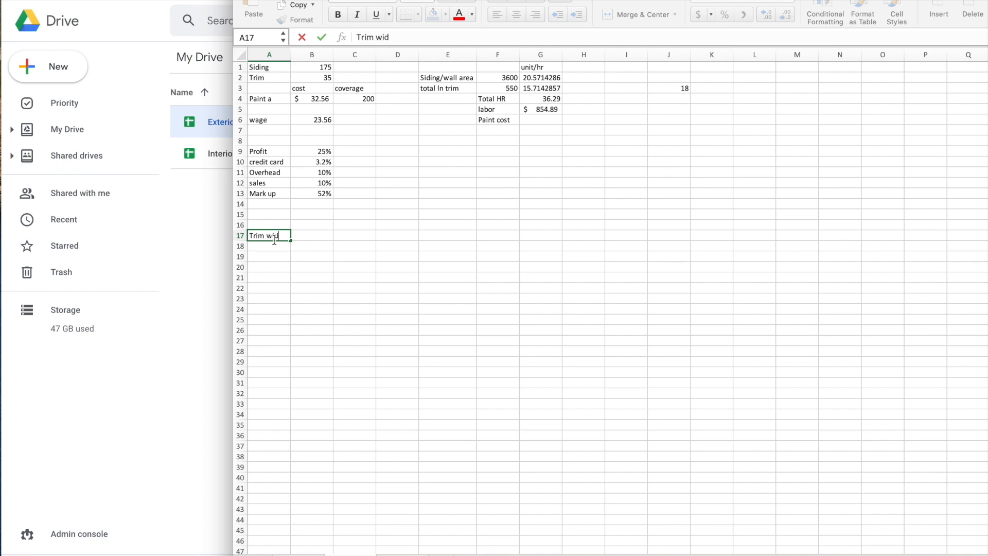
key(Tab)
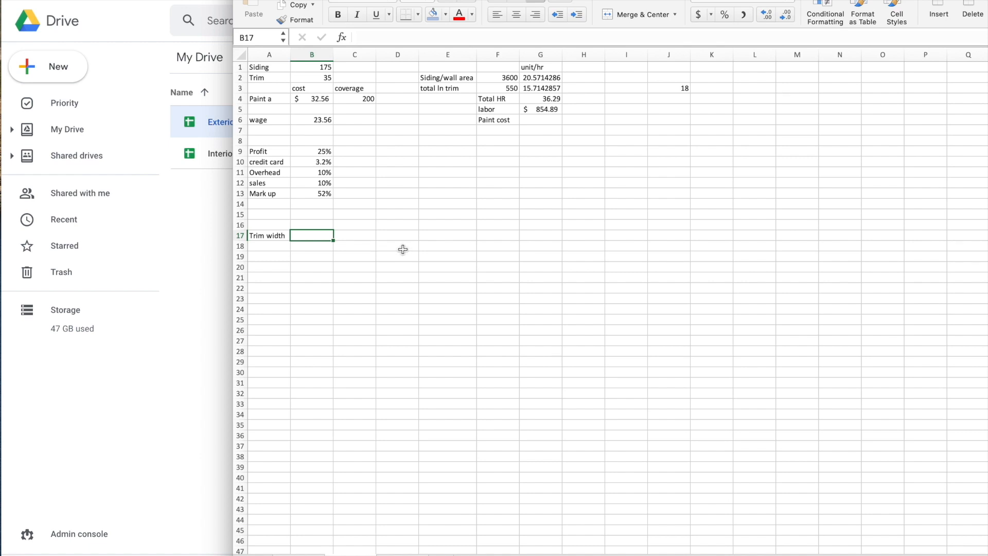
text(3)
key(Tab)
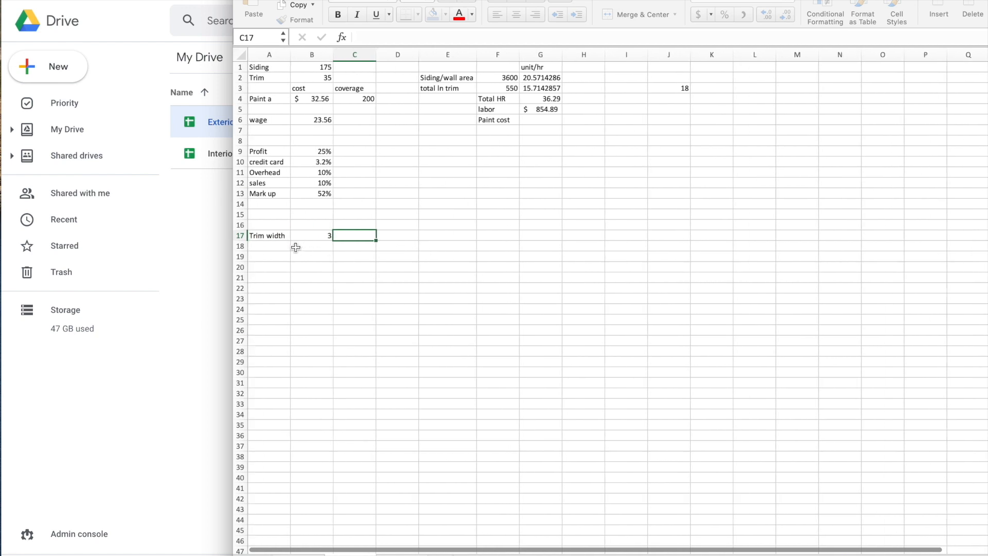
Step: Add the label "Trim number" in A18 and enter the formula =3/12 in B18
click(271, 246)
text(Trim w)
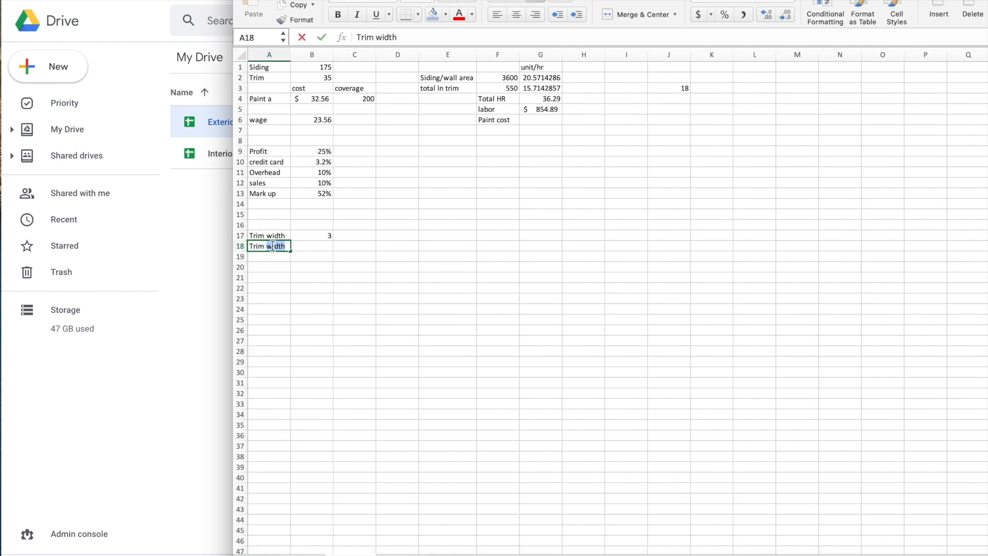
key(BackSpace)
key(BackSpace)
text(numbe)
key(Tab)
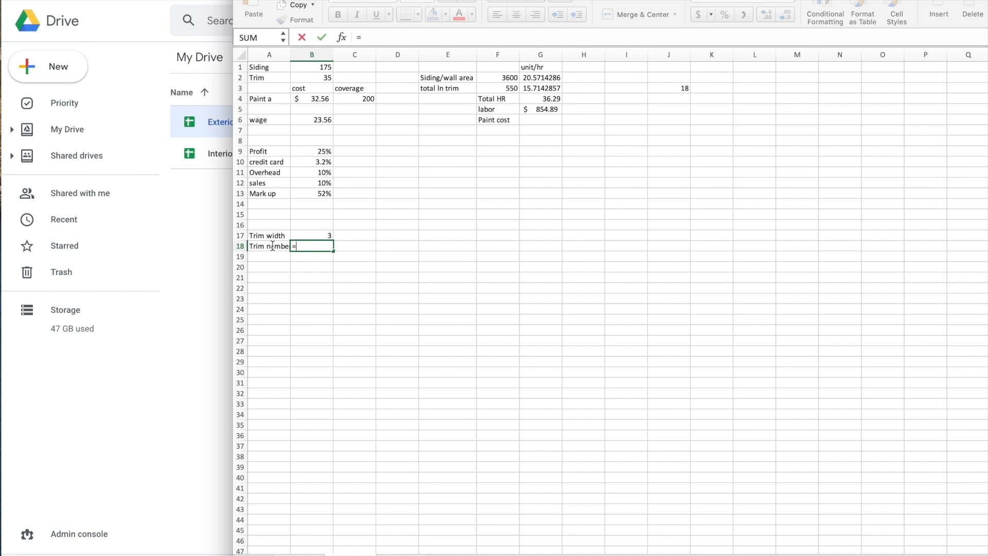
key(Return)
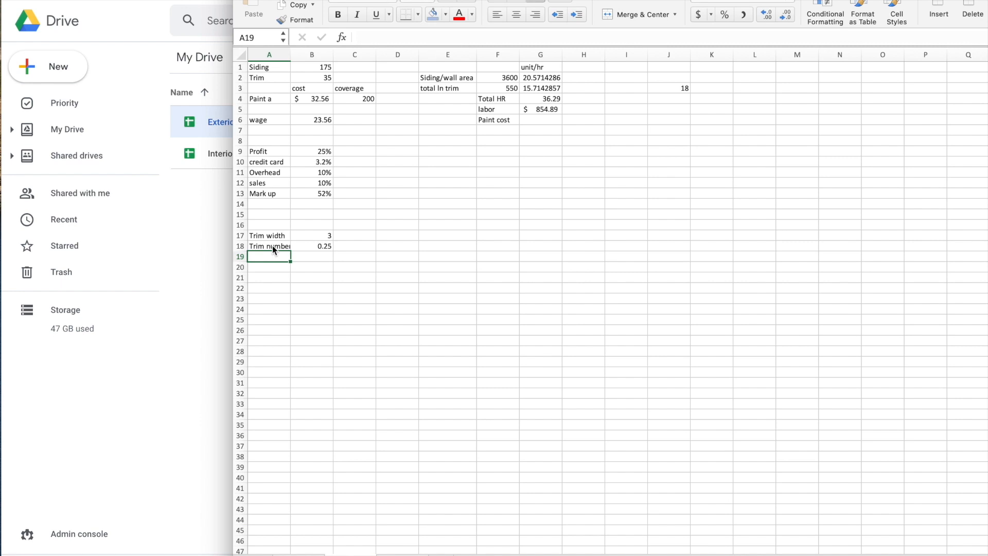
scroll(366, 243, down, 3)
scroll(328, 253, up, 3)
click(319, 247)
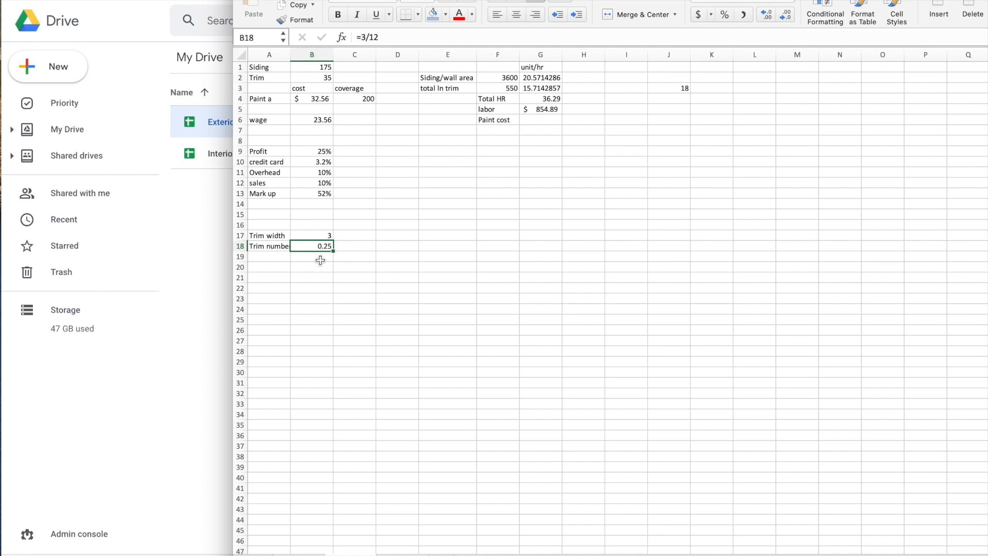
Step: Enter the formula =F3*B18 in I4 to convert the total linear trim into an area
click(506, 89)
click(324, 246)
click(633, 99)
text(=)
click(492, 87)
text(*)
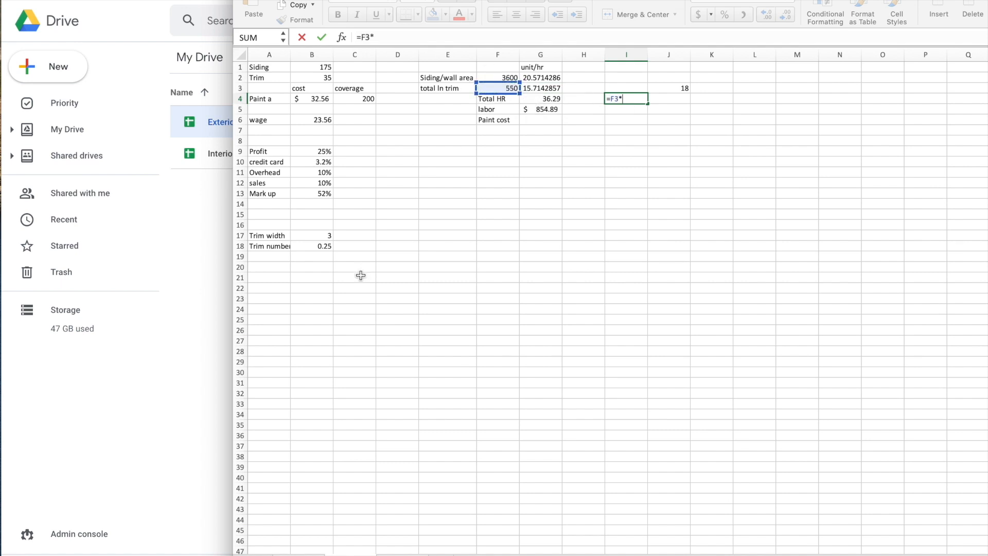
click(326, 247)
key(Return)
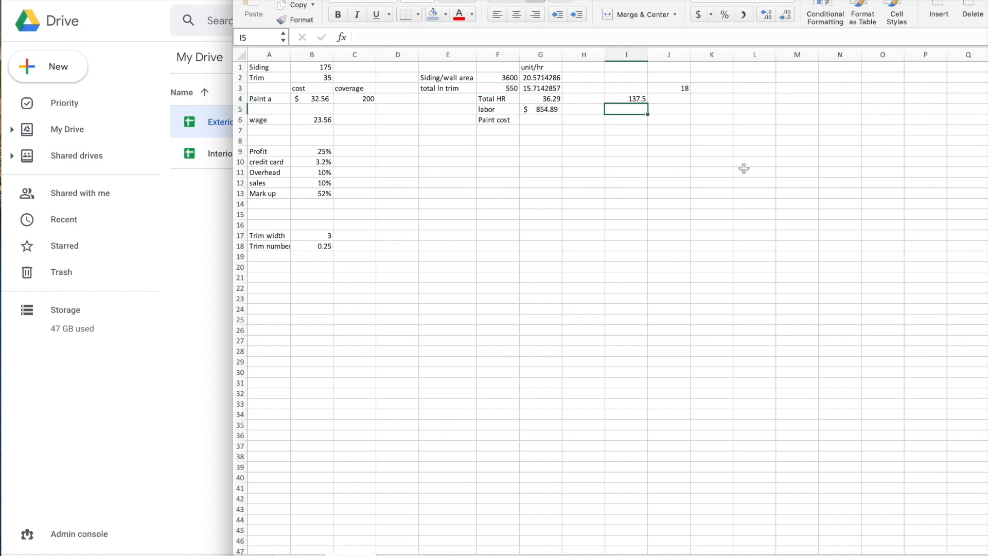
Step: Enter the formula =I4/C4 in J4 to divide the trim area by the paint coverage
click(678, 98)
click(635, 102)
click(676, 97)
text(=)
key(Left)
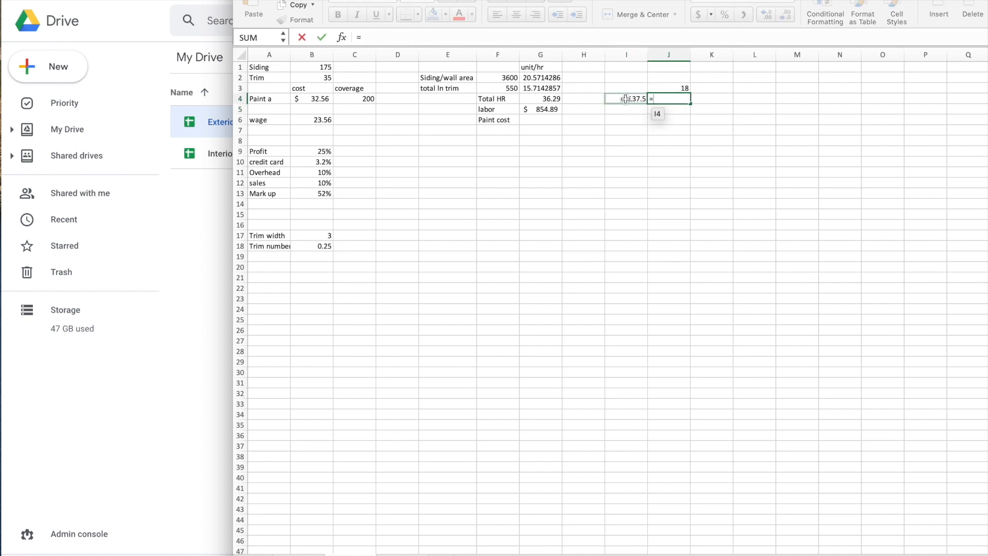
text(/)
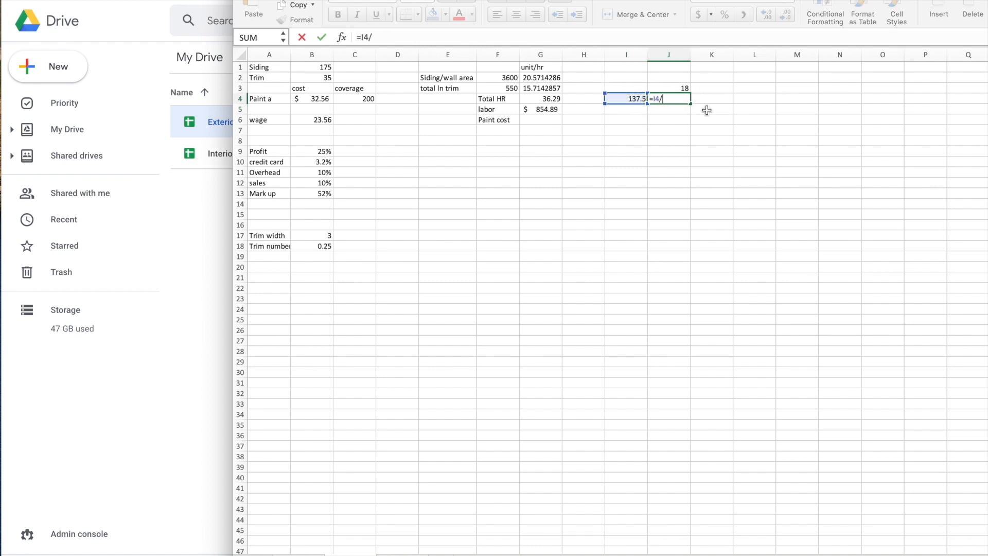
click(365, 99)
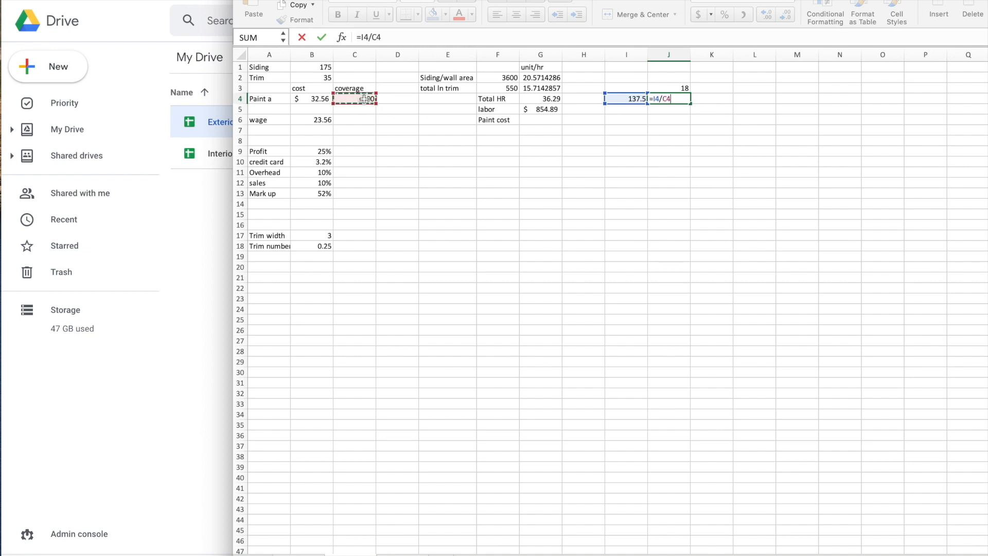
key(Return)
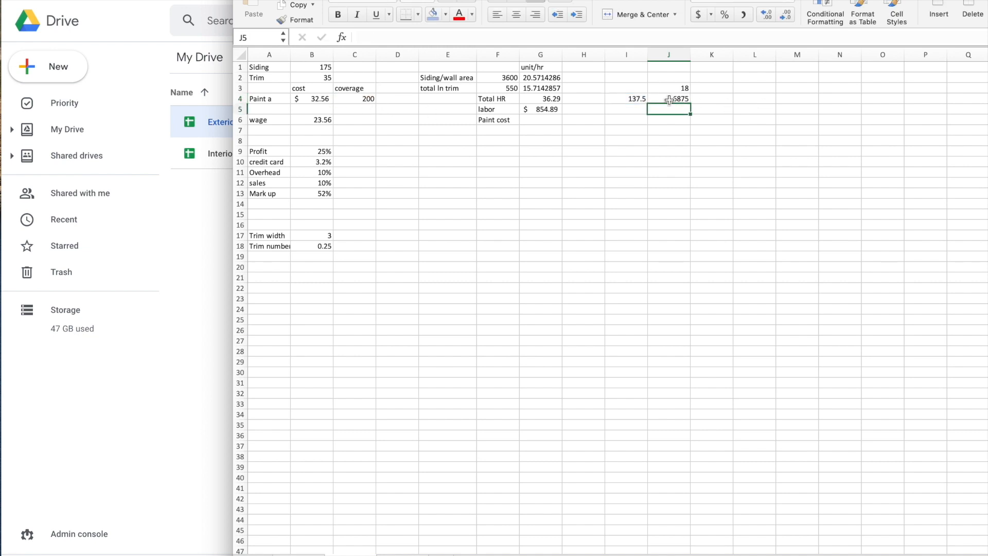
Step: Add the label "total gallons" in I5, below the trim area
scroll(671, 108, right, 1)
scroll(673, 111, left, 1)
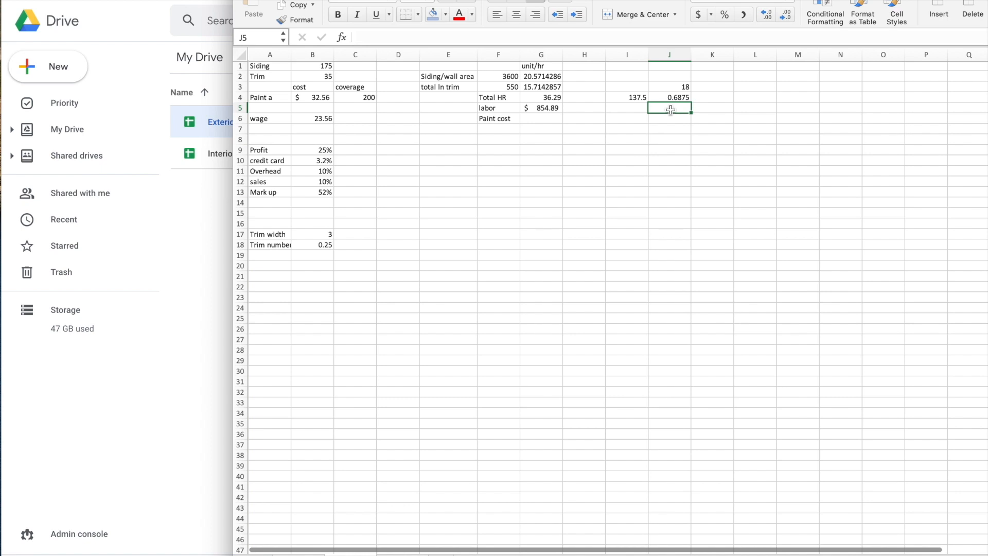
key(Left)
text(total)
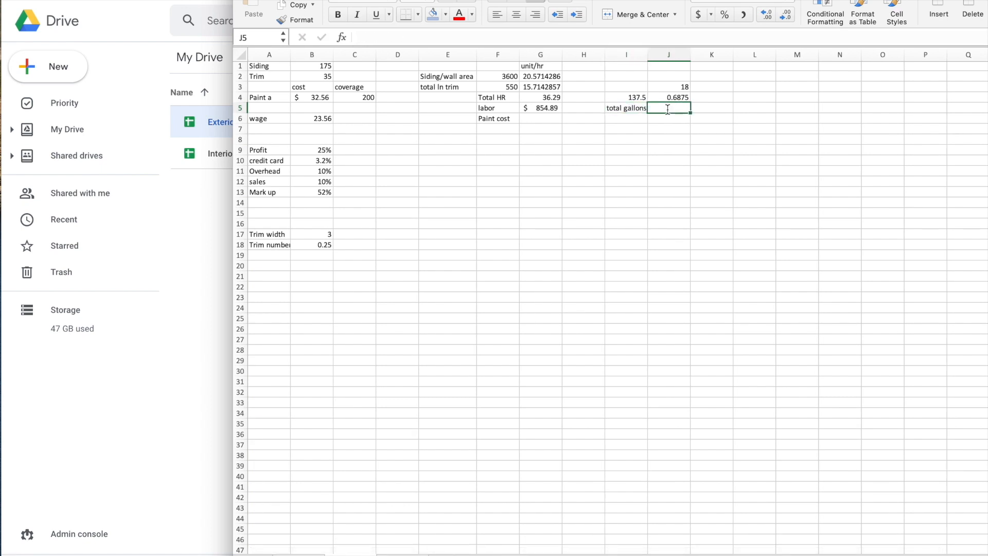
Step: Enter the formula =J3+J4 in J5 to add the siding and trim gallons
text(=)
click(669, 88)
text(+)
click(669, 97)
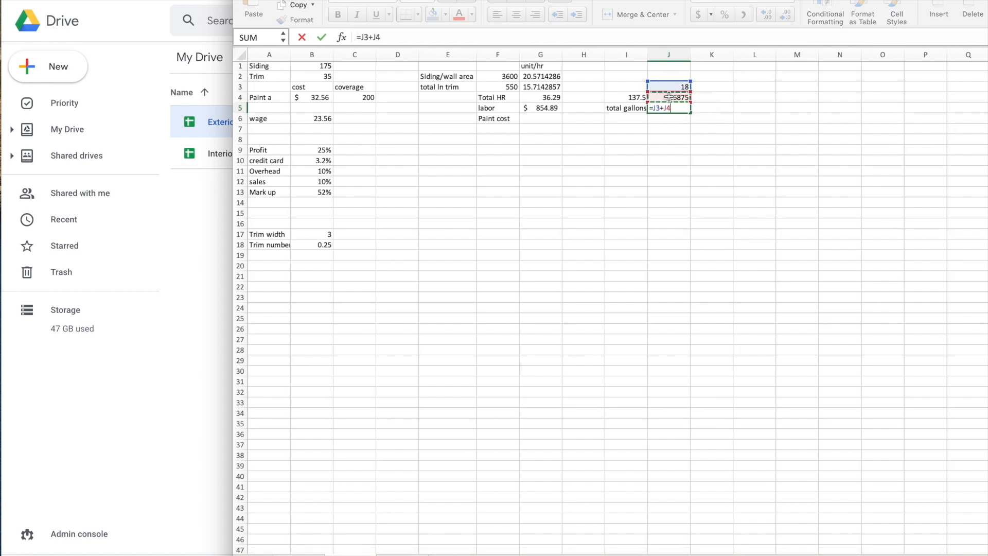
key(Return)
Step: Enter the formula =ROUNDUP(J5,0) in J6 to round the total gallons up to a whole number
click(641, 115)
click(666, 120)
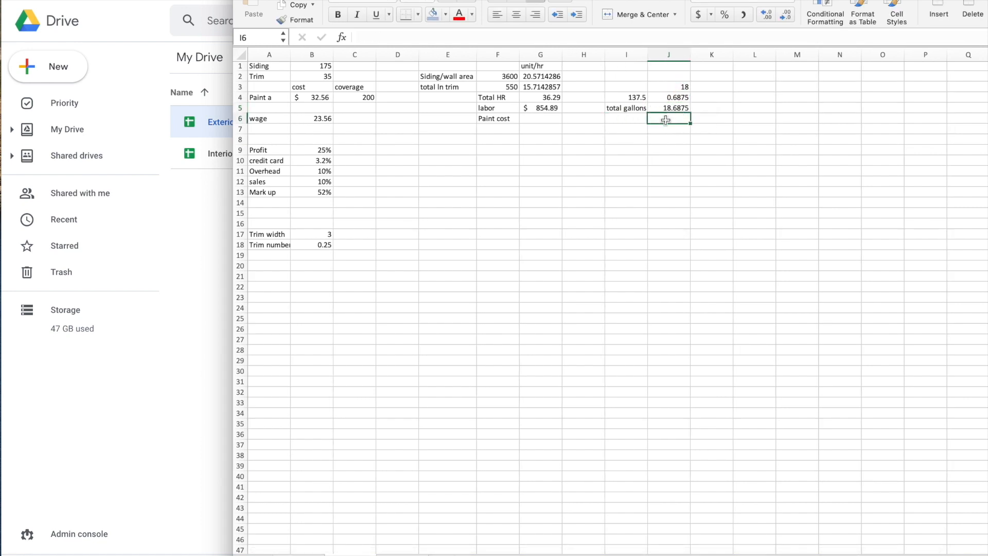
scroll(826, 132, down, 1)
text(=)
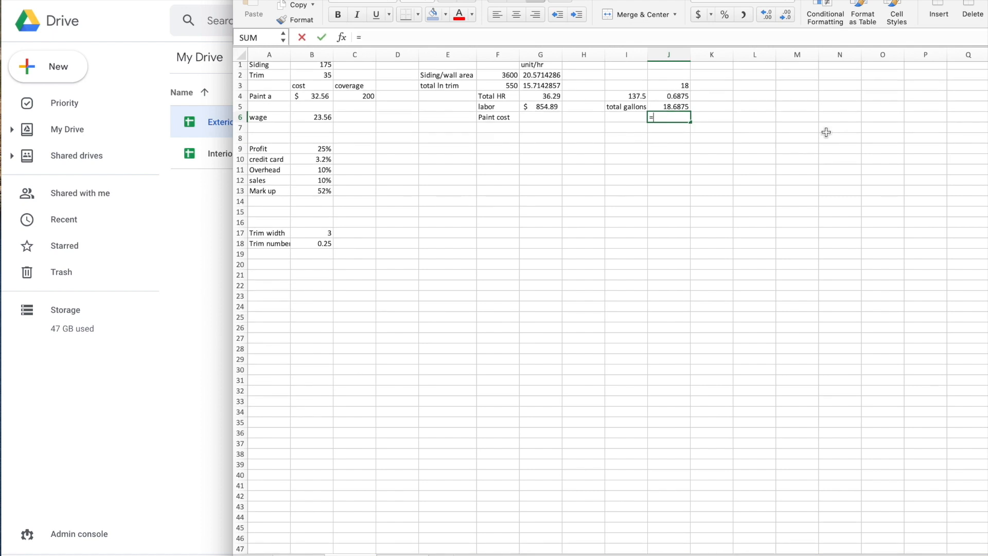
text(roundup()
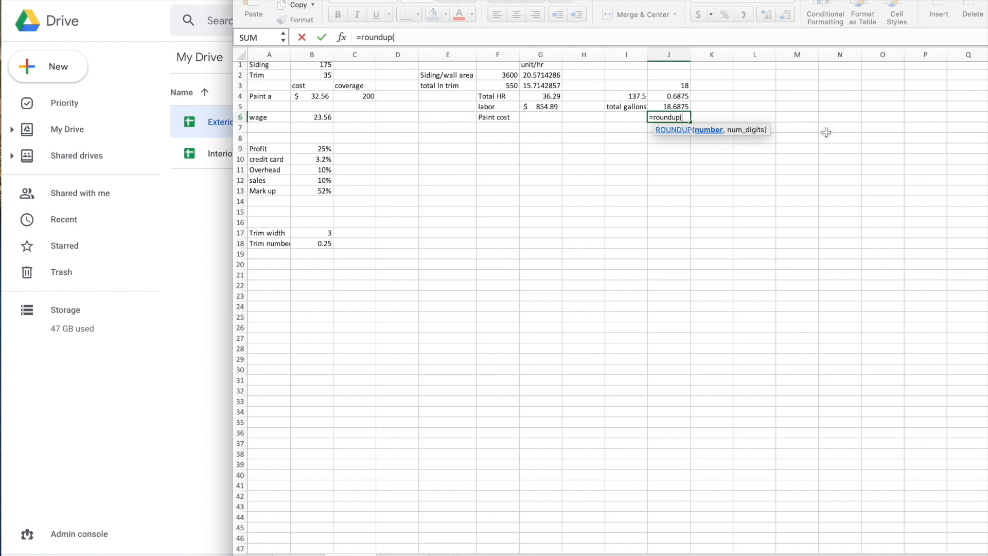
click(684, 107)
text(,)
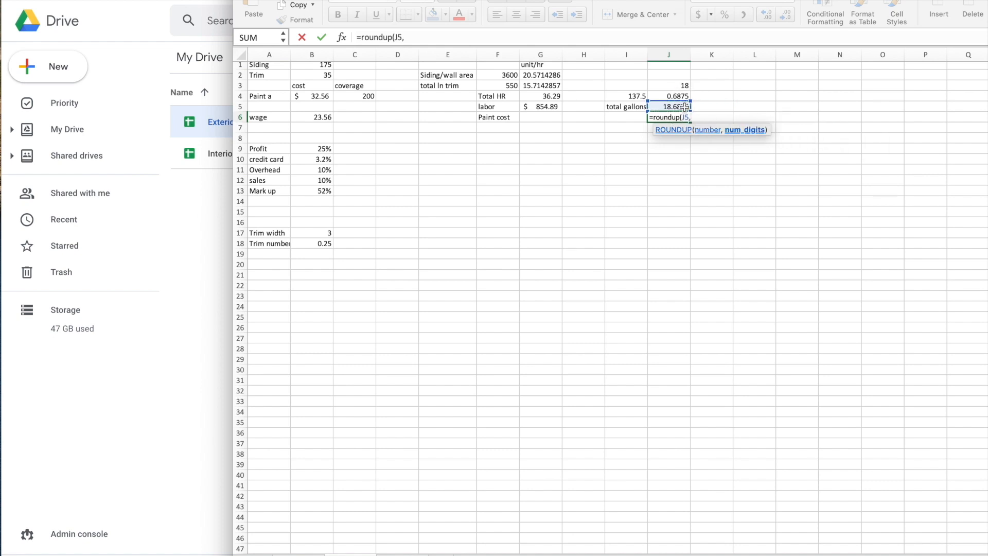
text(0))
key(Return)
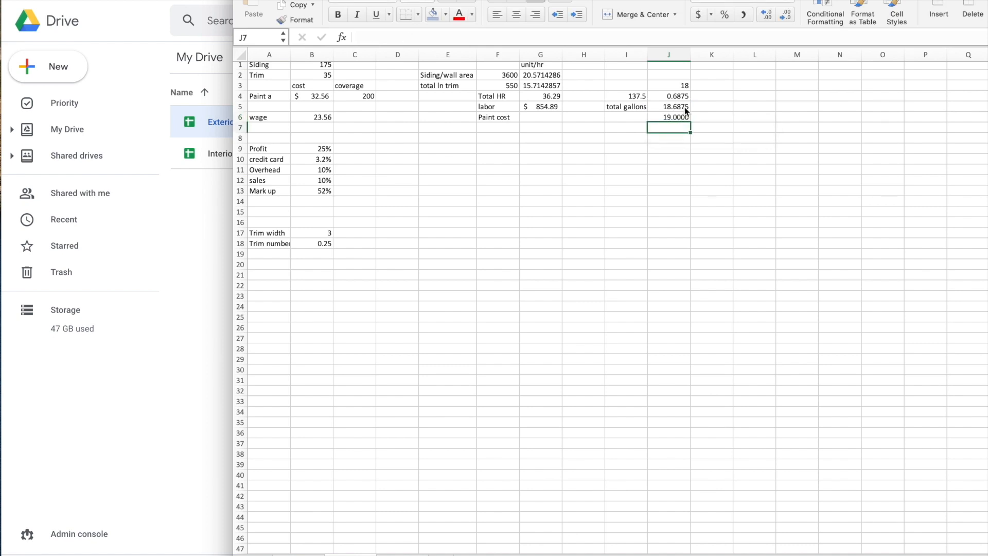
Step: Format the rounded gallons in J6 to display no decimal places
click(684, 117)
click(787, 18)
click(788, 19)
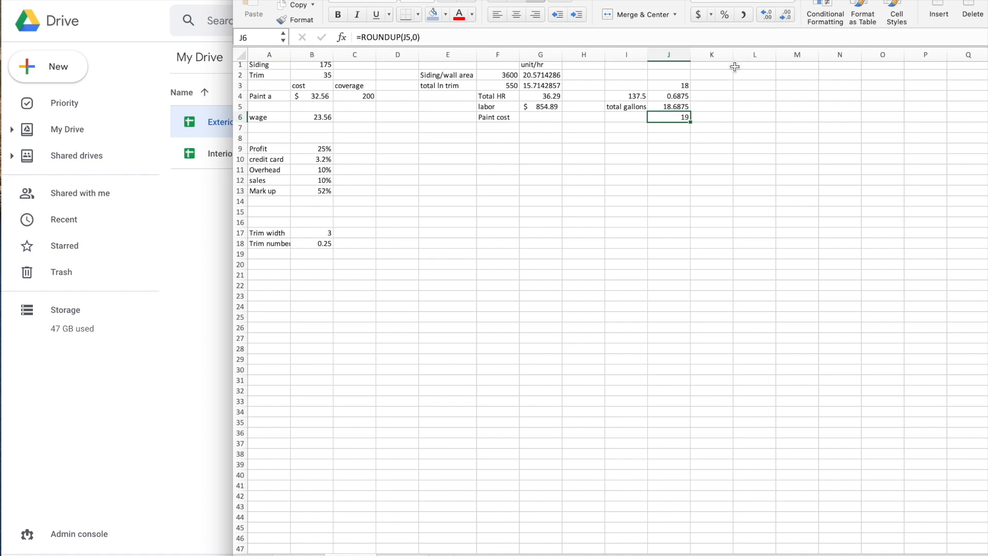
click(676, 137)
Step: Move the "total gallons" label down to I6 and enter the label "unrounded" in I5
click(640, 109)
drag(637, 110, 635, 123)
click(638, 108)
text(und)
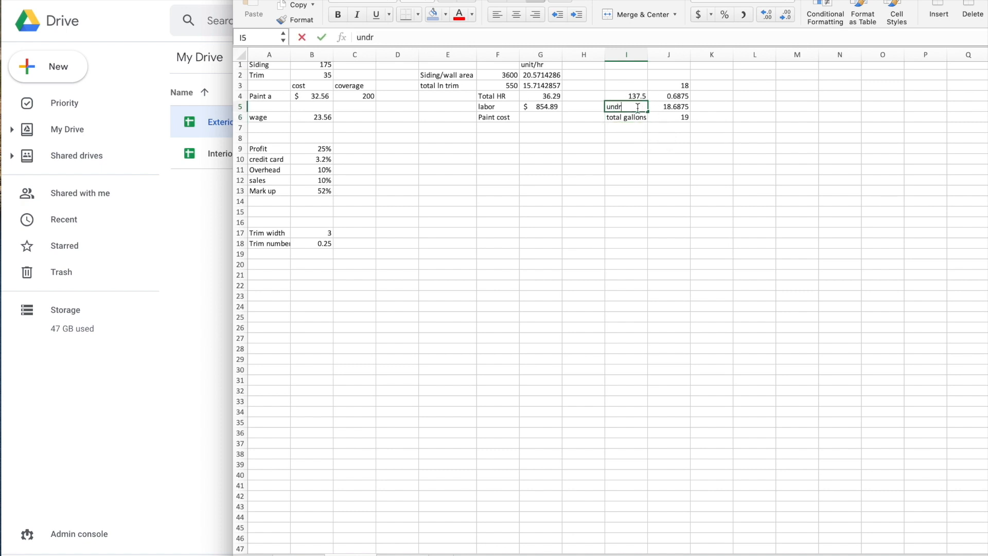
key(BackSpace)
text(rounded)
key(Return)
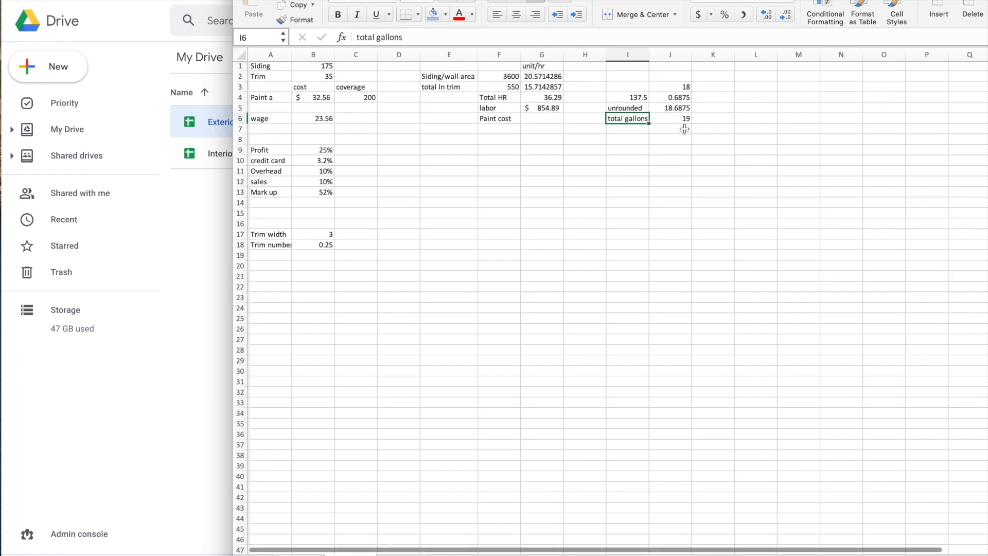
drag(640, 86, 674, 121)
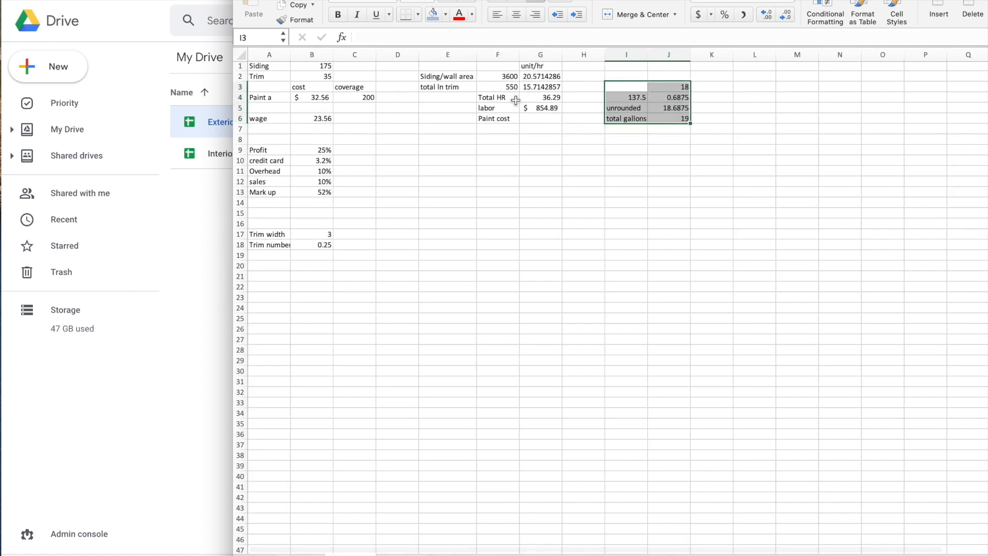
click(708, 162)
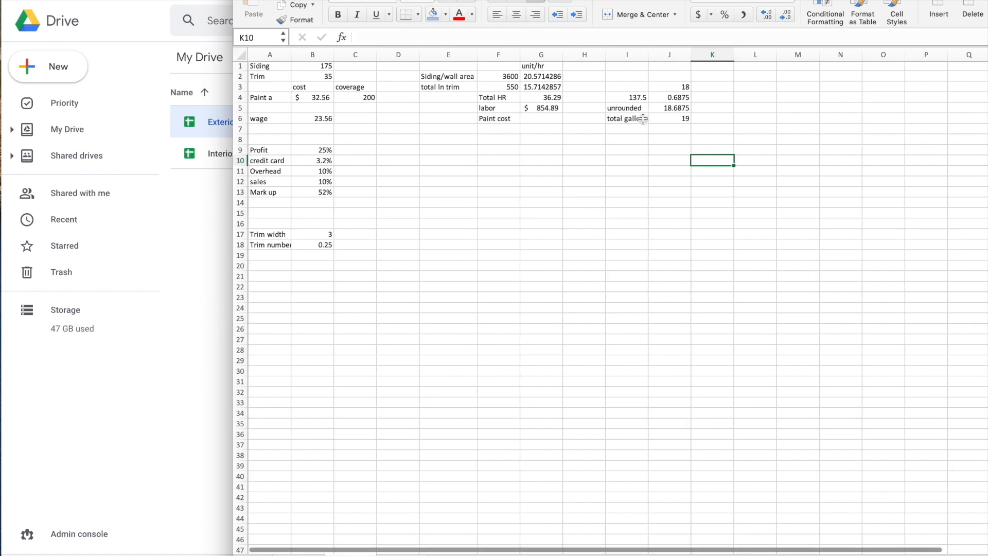
click(665, 119)
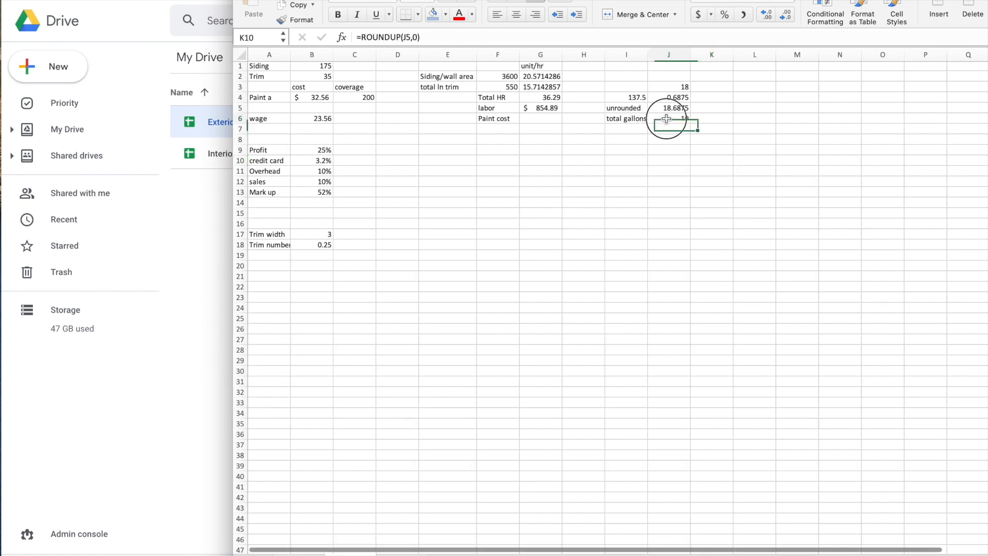
Step: Enter the formula =J6*B4 in G6 to multiply the rounded gallons by the paint's unit cost
click(539, 120)
text(=)
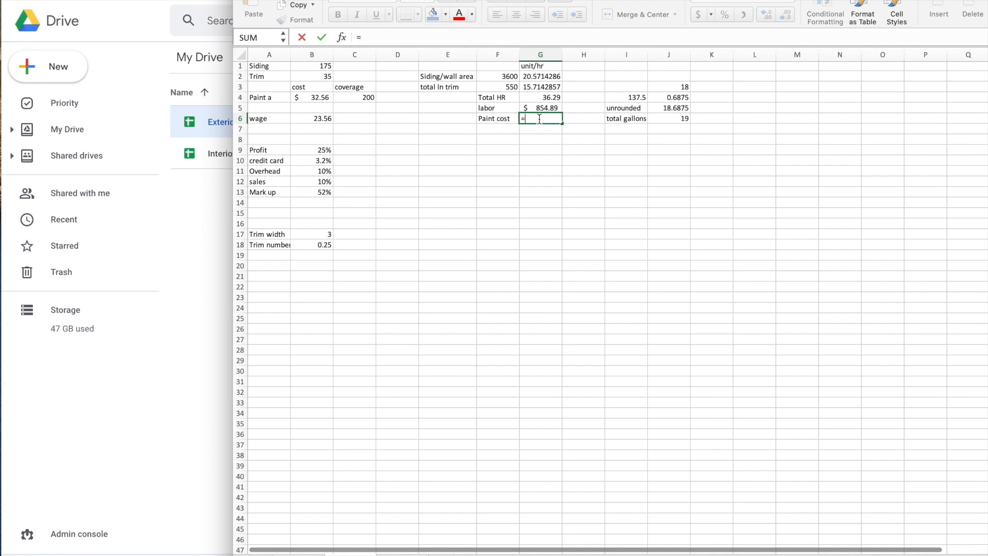
click(673, 121)
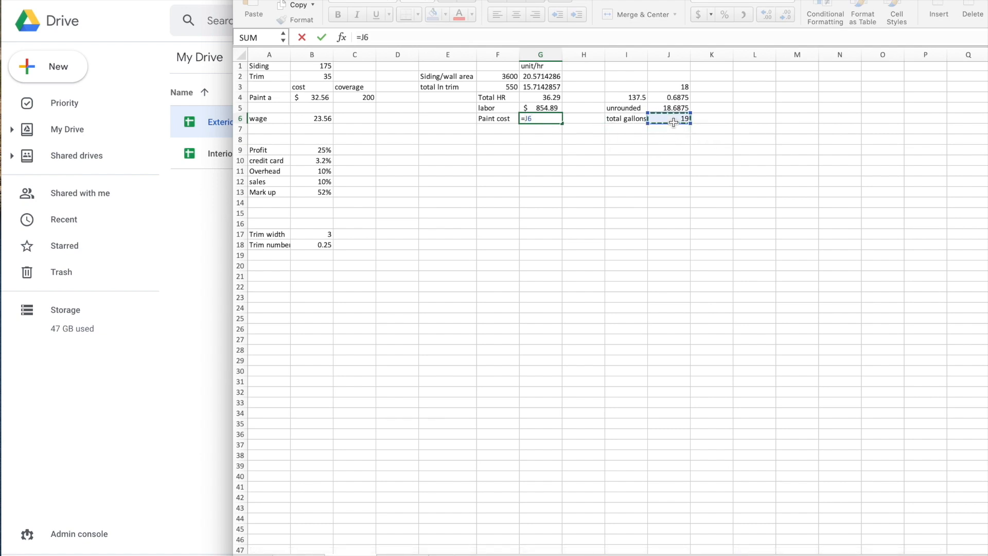
click(317, 97)
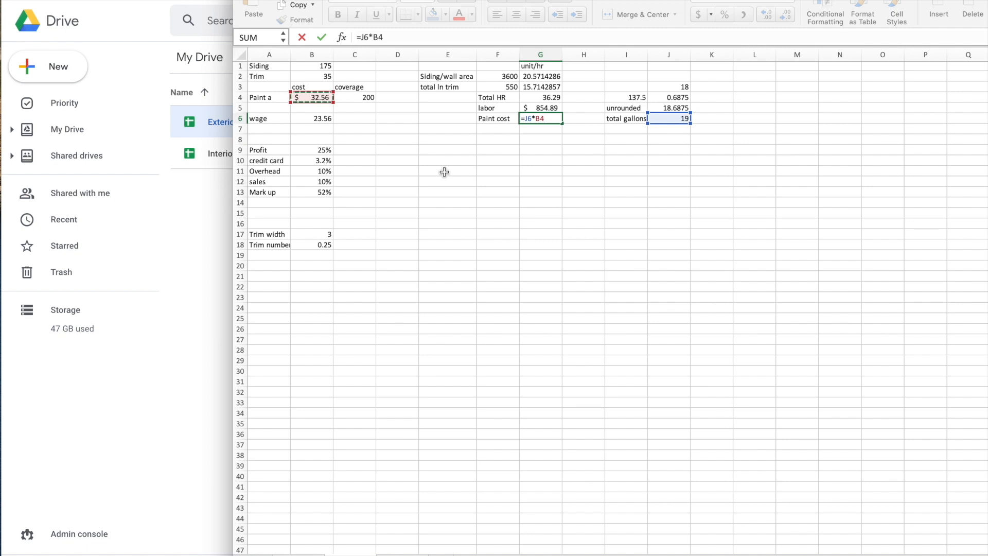
key(Return)
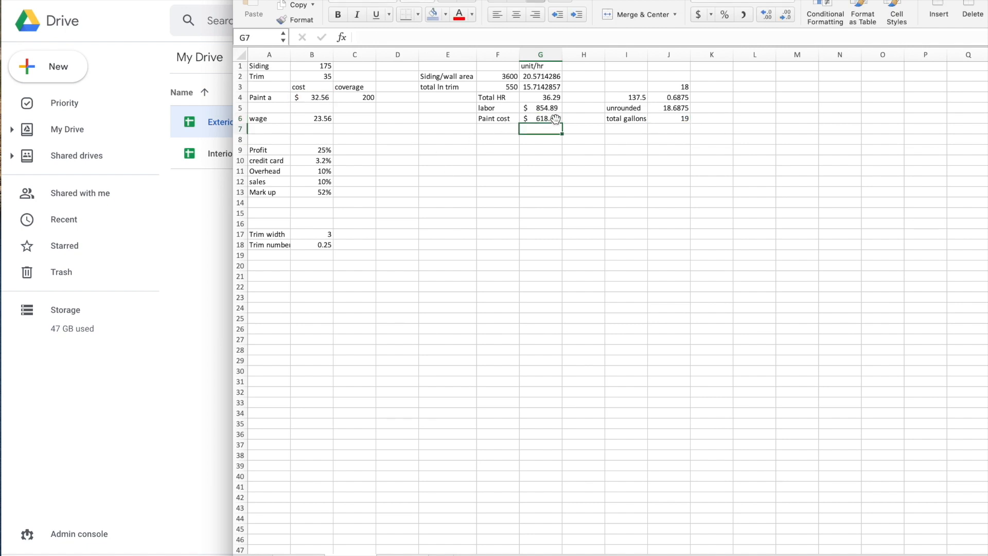
Step: Add the label "Sundries" in A19 and enter 10% in B19
click(267, 203)
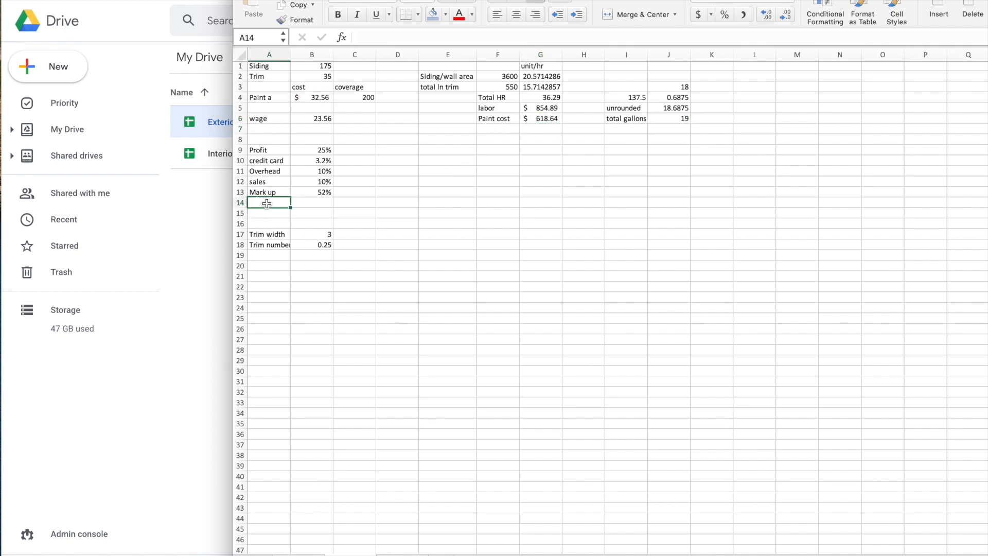
click(273, 255)
text(Sundreis)
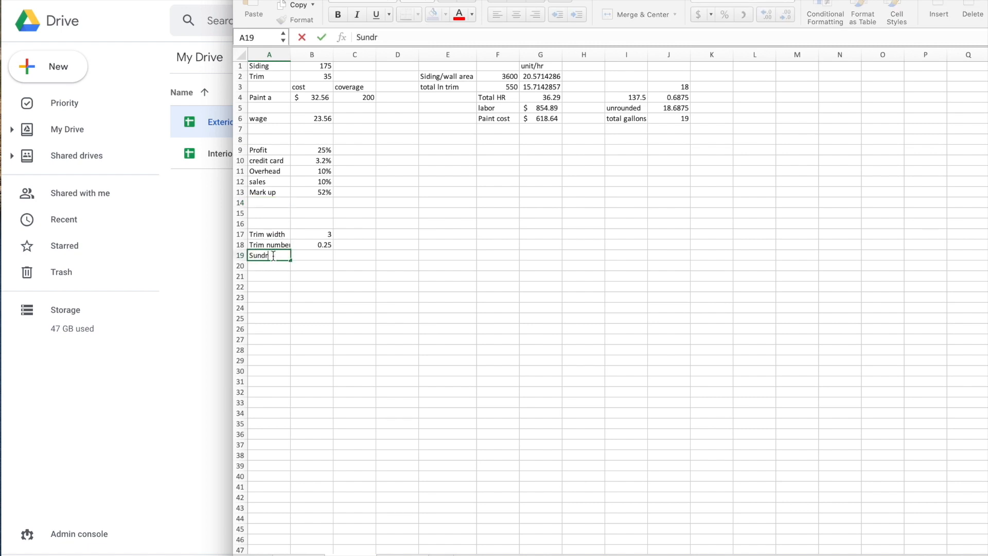
key(Tab)
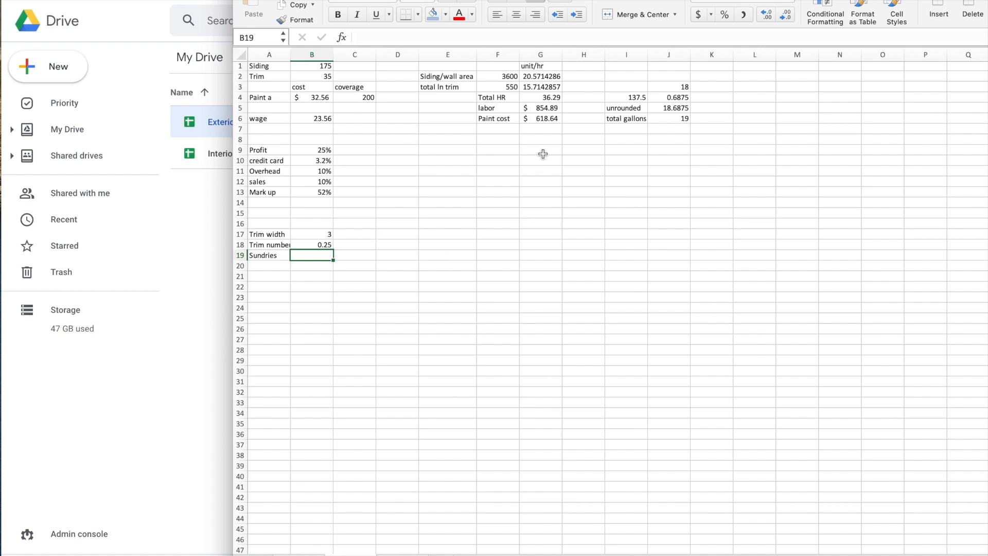
click(554, 115)
text(10%)
key(Return)
Step: Add the label "Sundries" in F7 and enter the formula =G6*B19 in G7
click(503, 134)
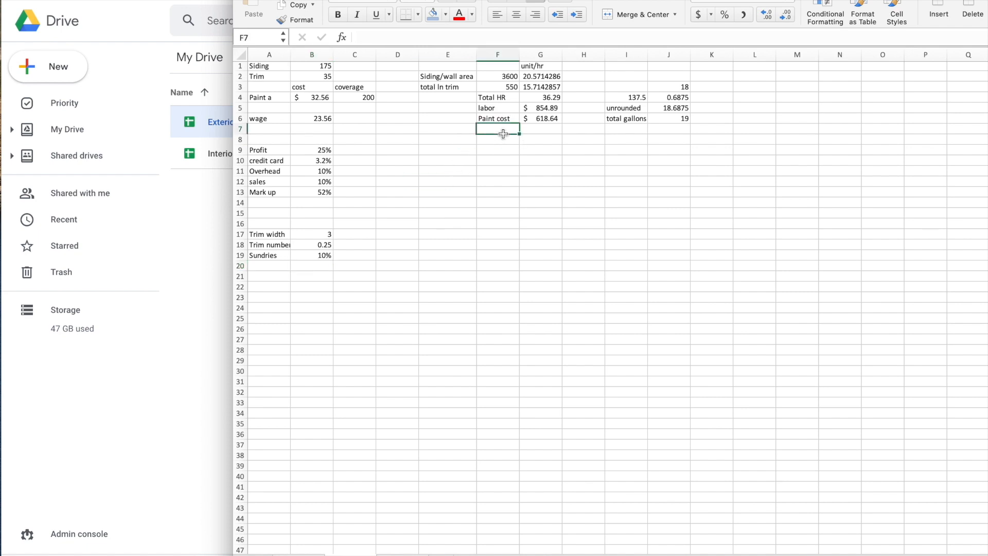
text(Sundries)
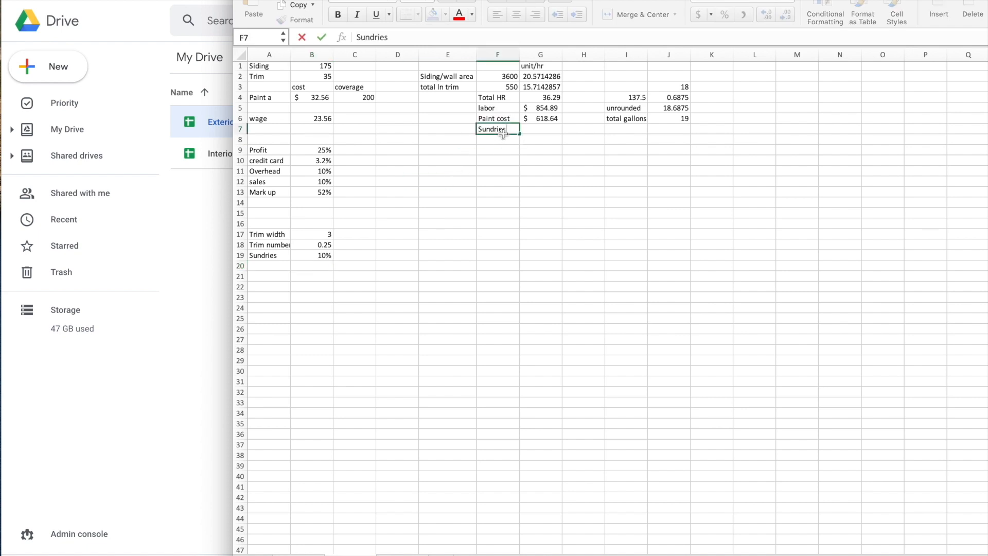
key(Tab)
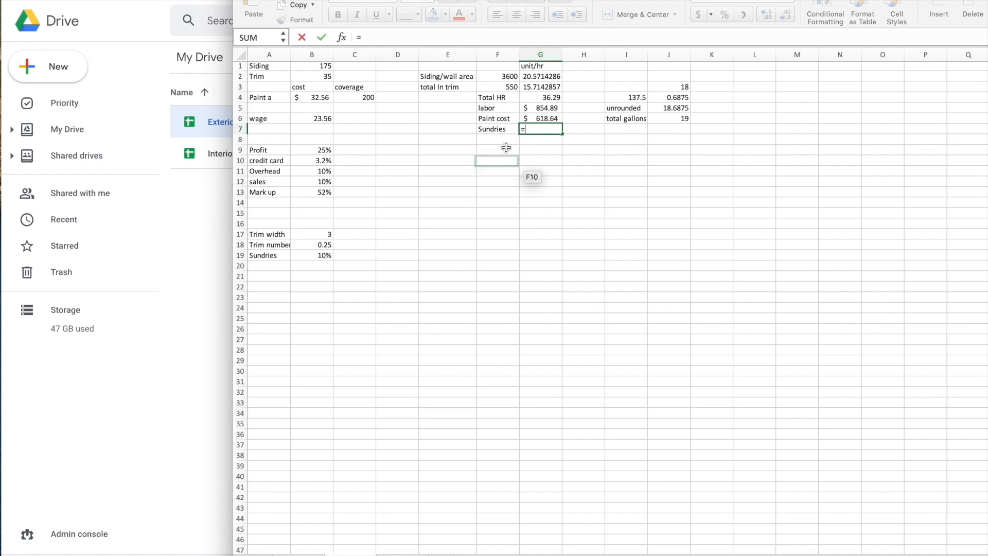
click(538, 117)
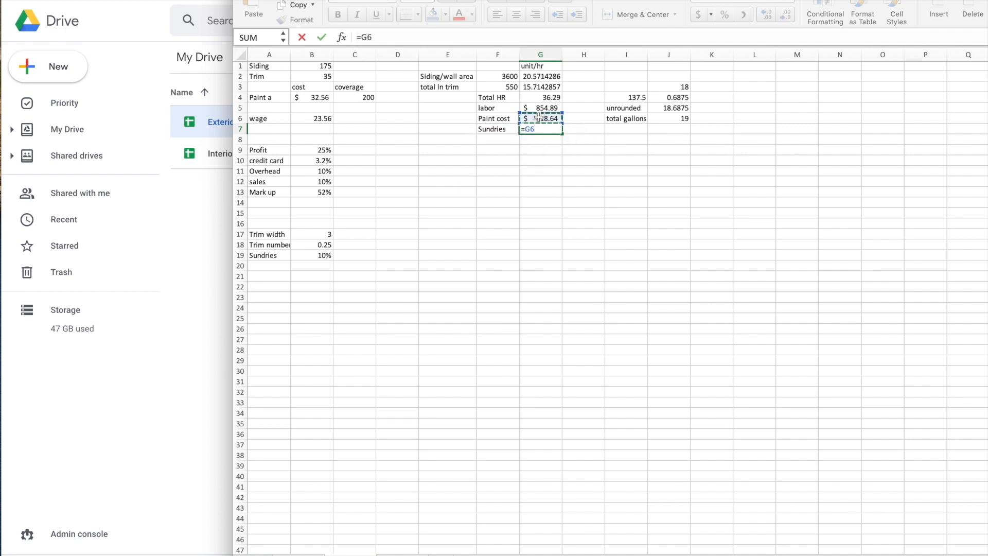
click(326, 256)
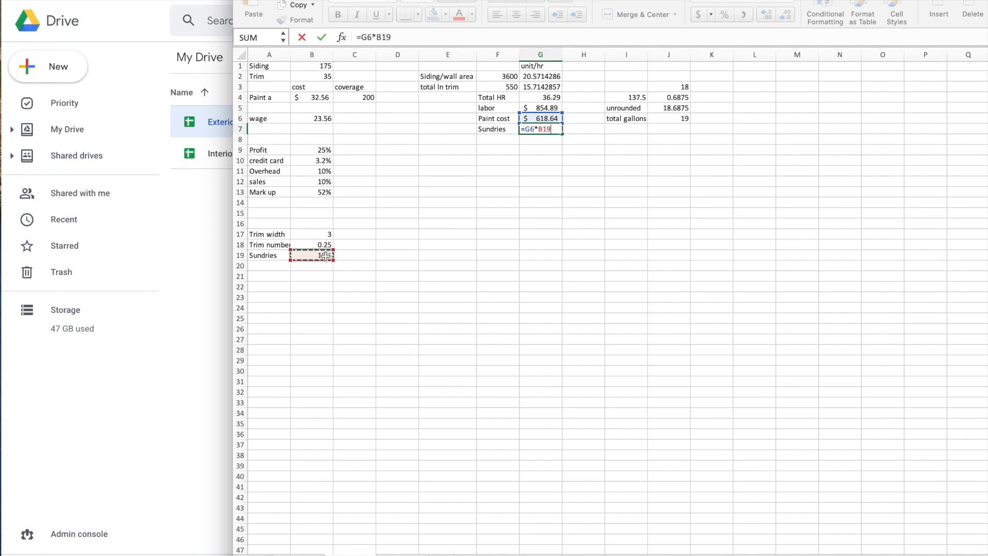
key(Return)
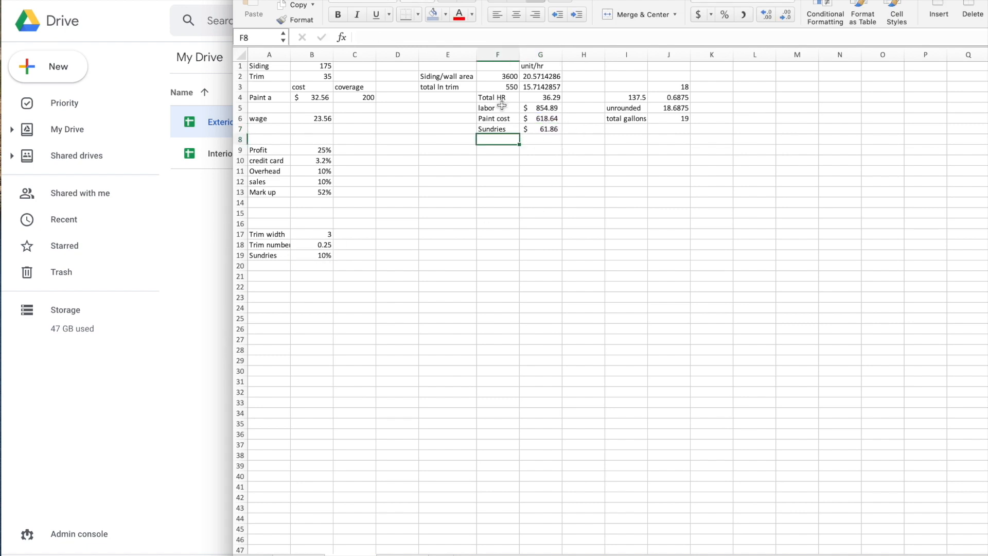
Step: Add the label "L*M" in F8 and enter the formula =SUM(G5:G7) in G8 to total labor, paint and sundries
mouse_move(509, 119)
mouse_down()
mouse_move(541, 130)
mouse_move(533, 109)
mouse_up()
click(502, 142)
text(L*M)
key(Tab)
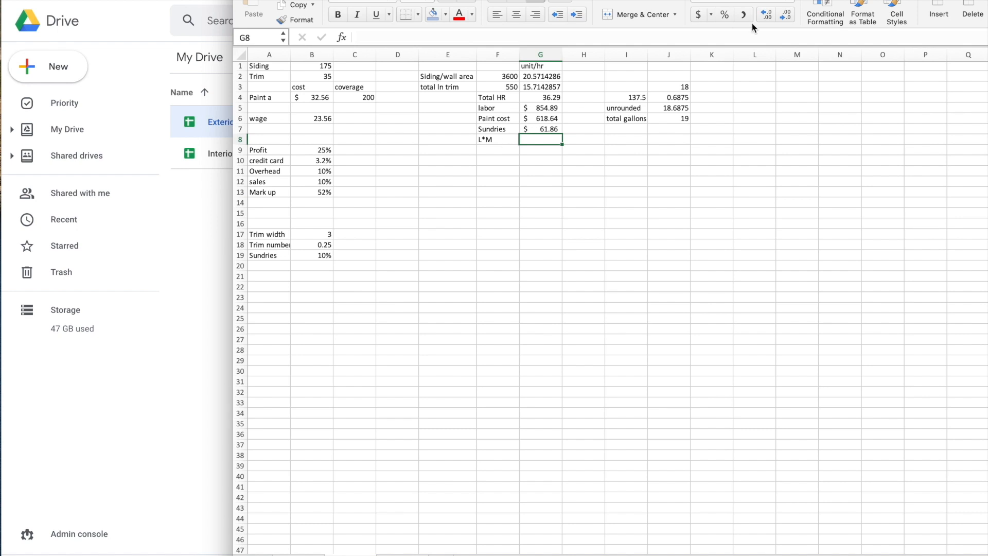
text(=sum)
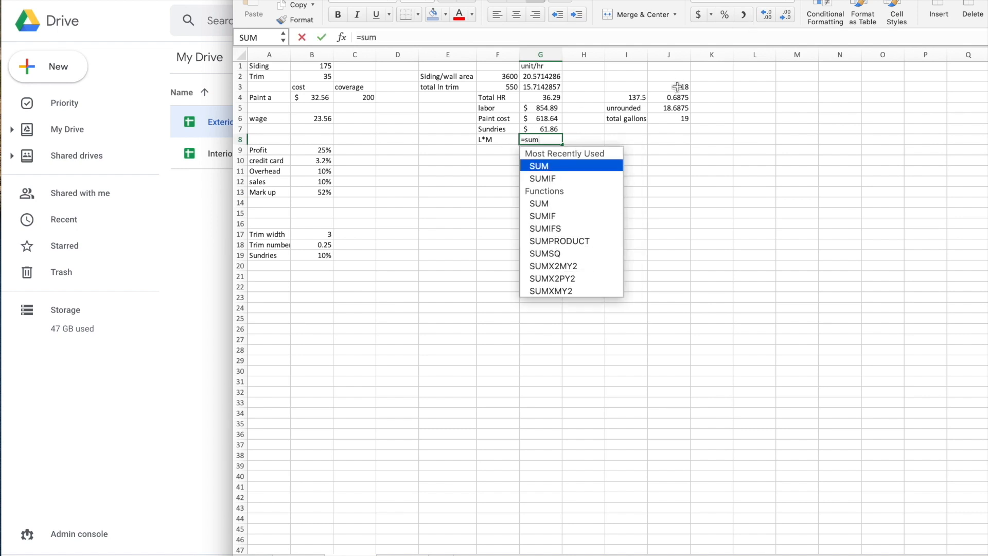
text(()
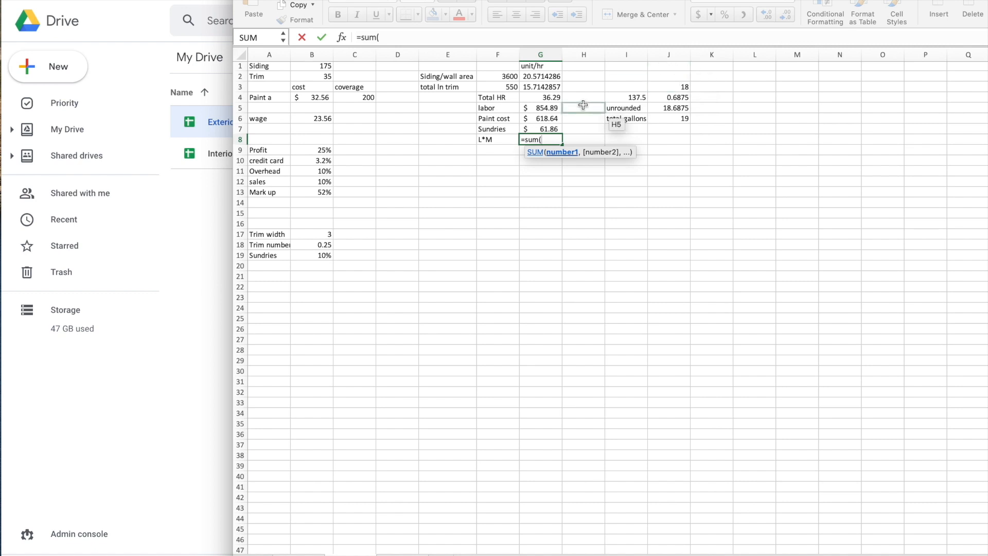
drag(554, 107, 552, 127)
key(Return)
click(544, 138)
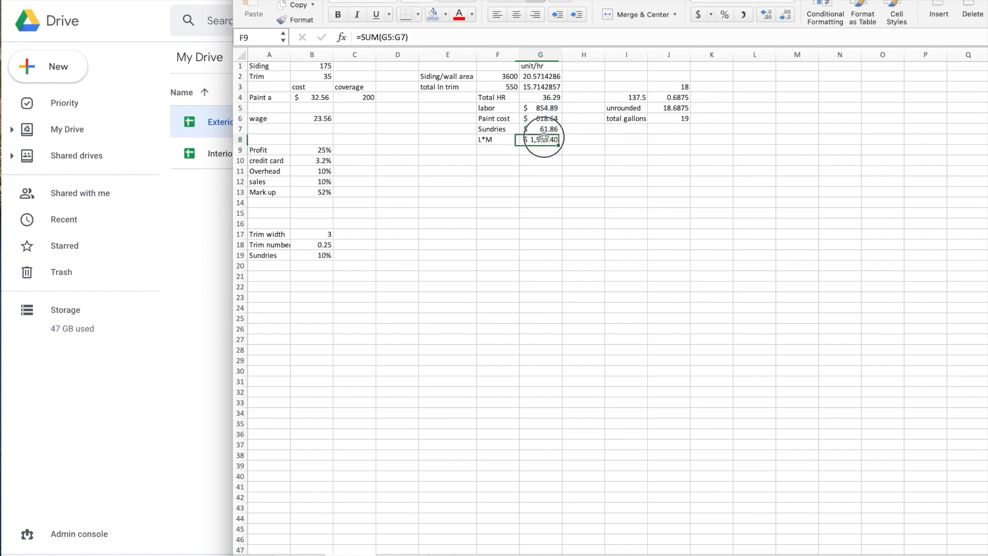
Step: Add the label "Price" in F9 and enter the formula =G8/B13 in G9 to apply the markup
click(498, 149)
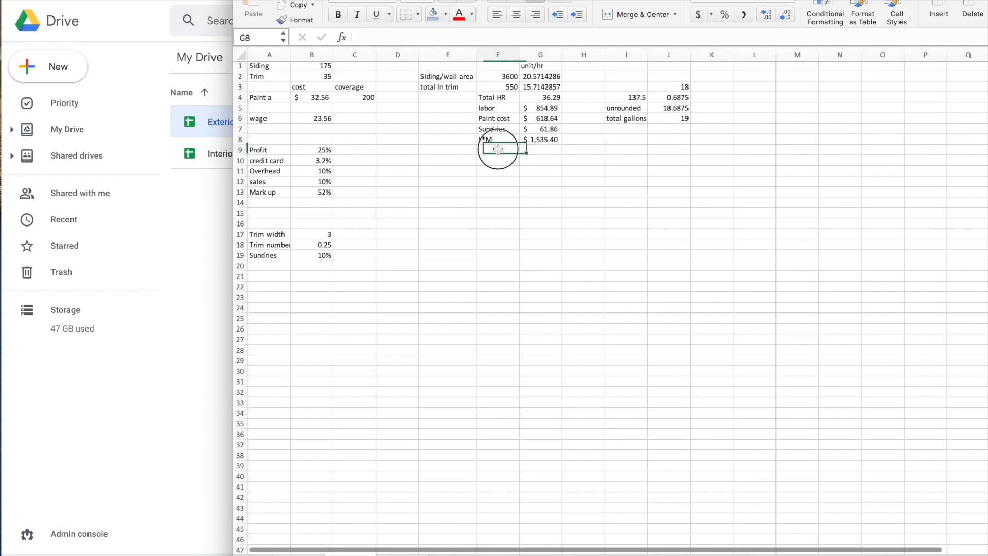
text(Price)
key(Tab)
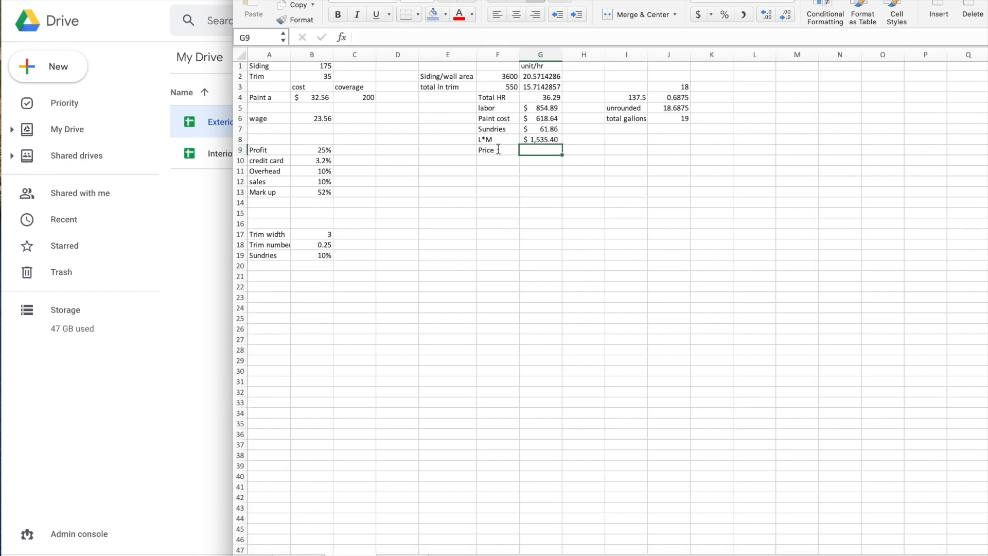
click(301, 192)
click(307, 153)
drag(308, 153, 311, 180)
click(539, 150)
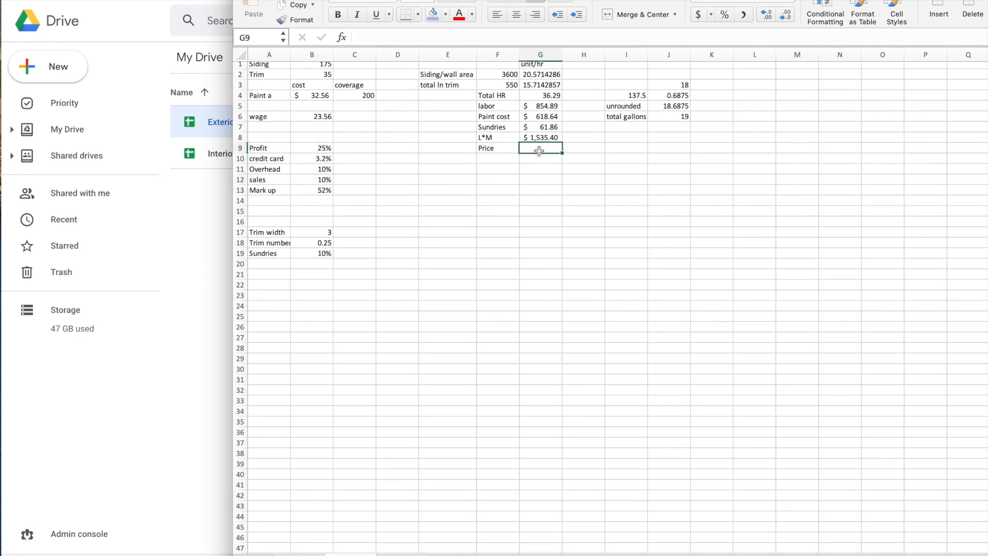
text(=)
click(538, 138)
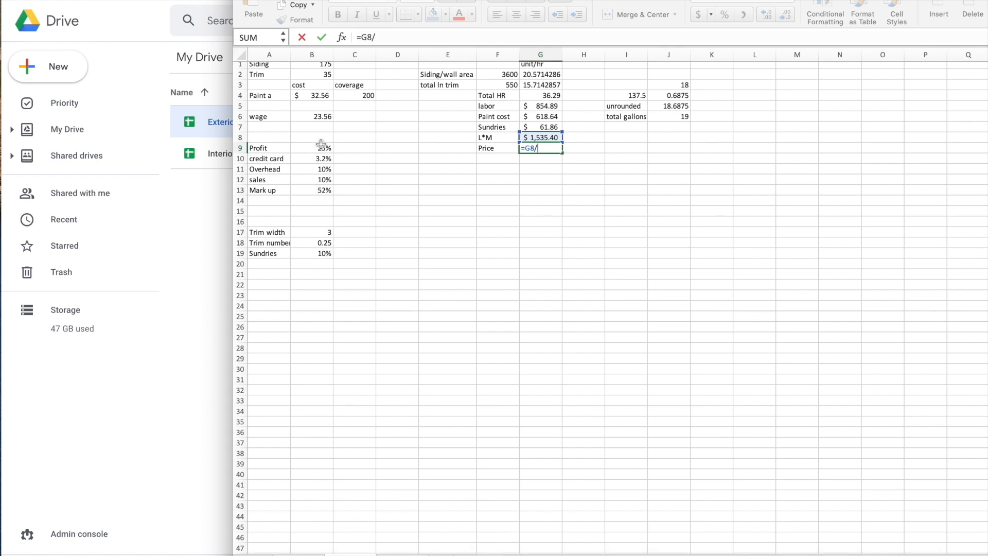
click(321, 191)
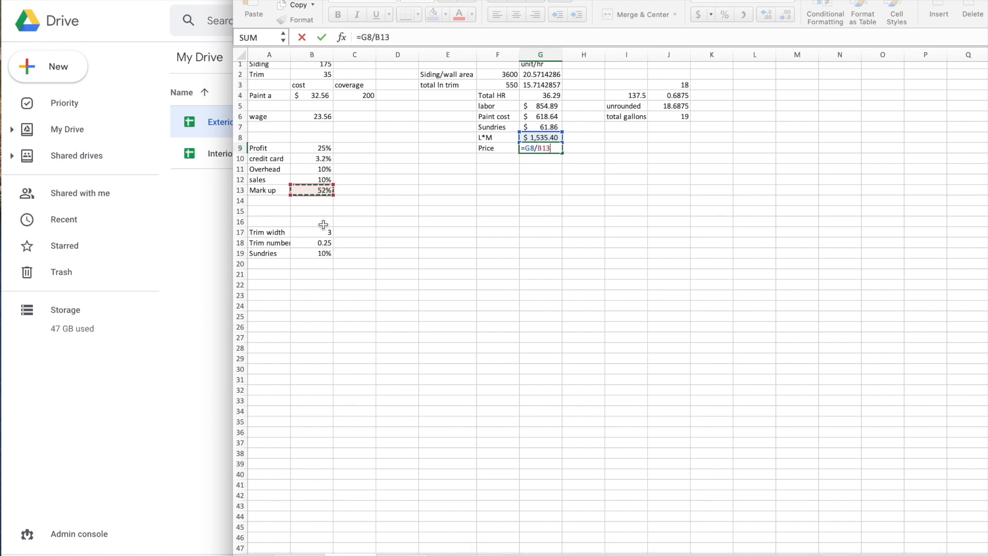
key(Return)
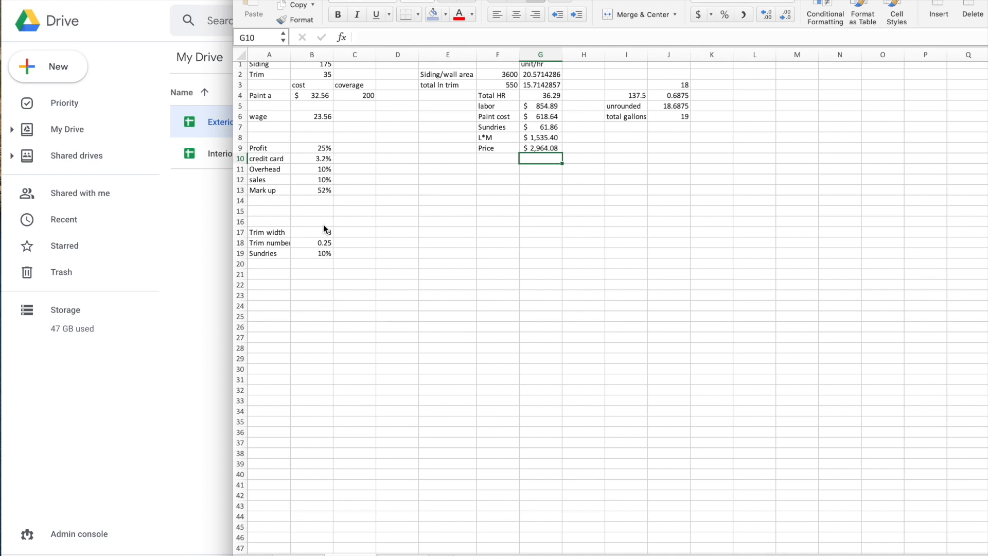
Step: Make the Price label and amount in F9:G9 bold
drag(508, 149, 536, 149)
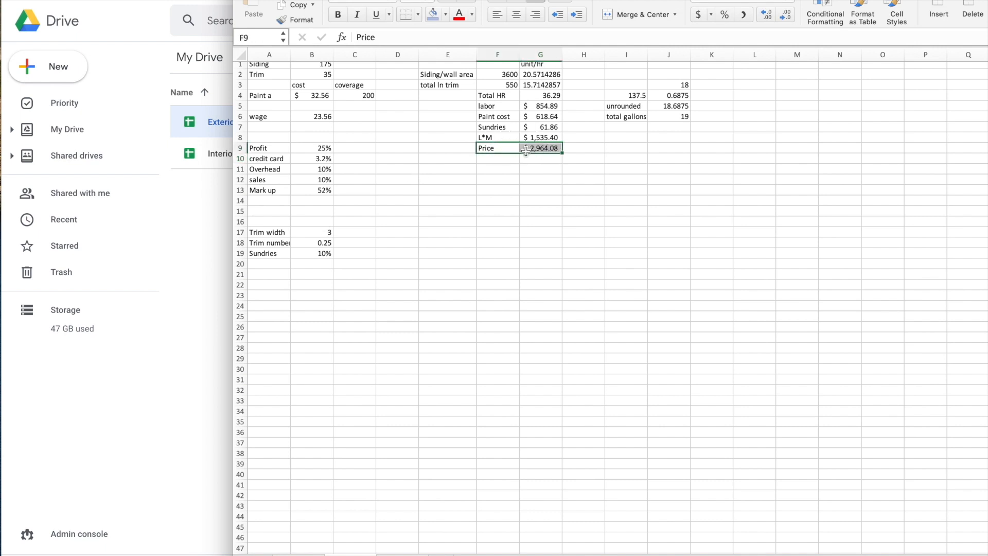
click(339, 15)
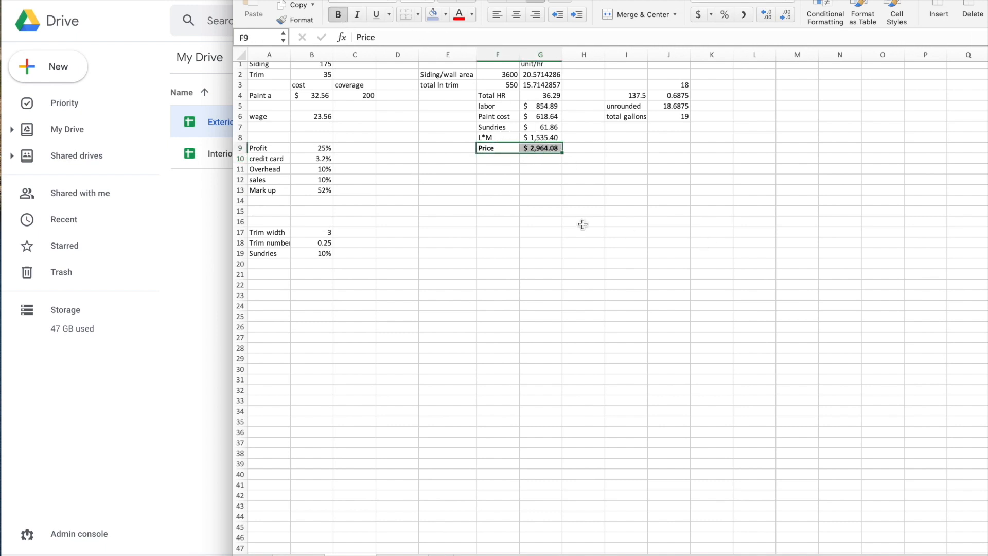
Step: Set the Profit percentage in B9 to 30% and check the price in G9
click(308, 152)
text(30)
key(Return)
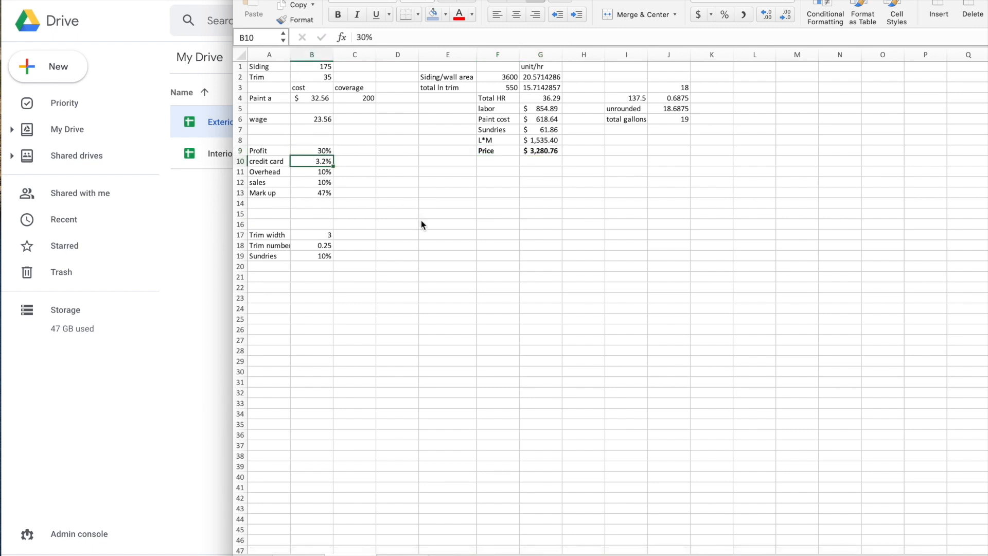
click(544, 152)
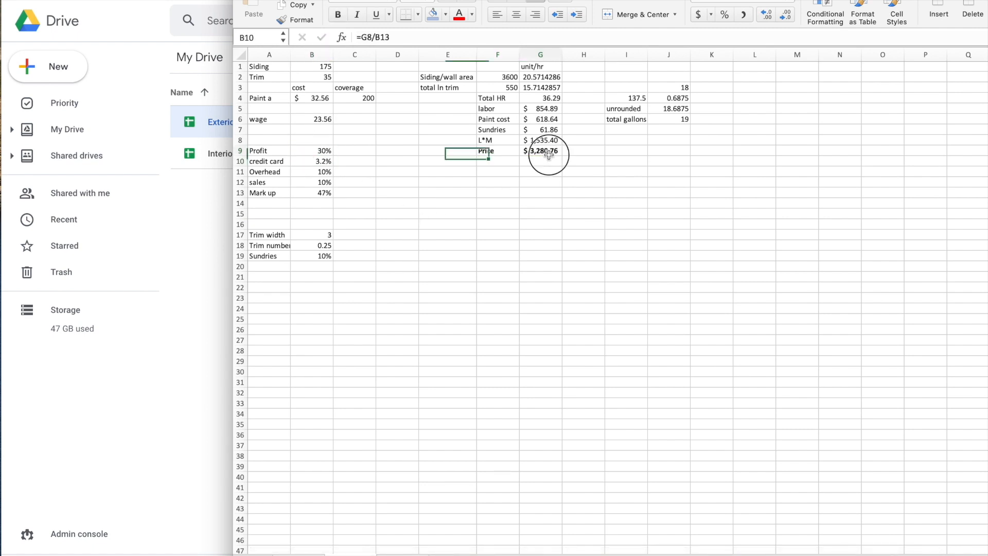
click(317, 151)
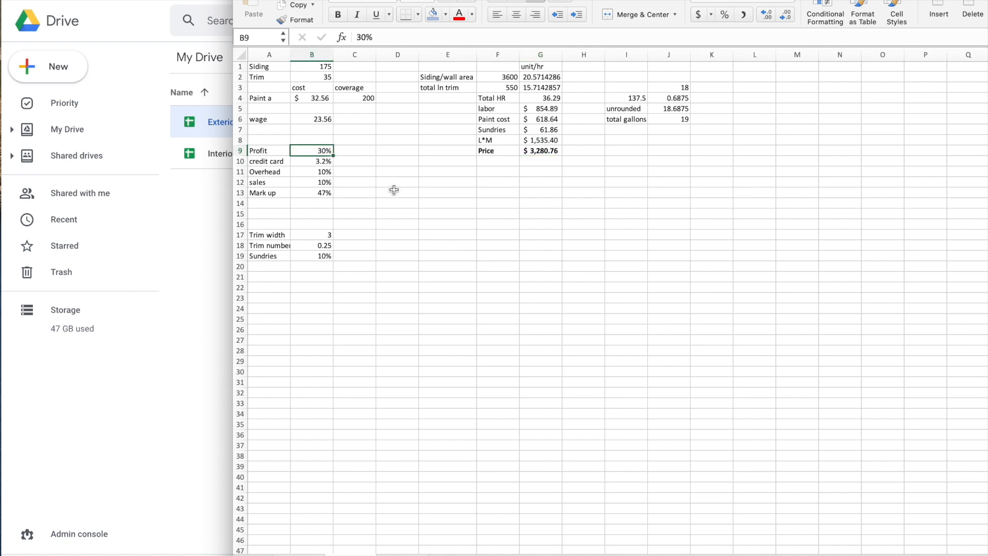
Step: Try a sales percentage of 5% in B12, then set it back to 10%
click(326, 183)
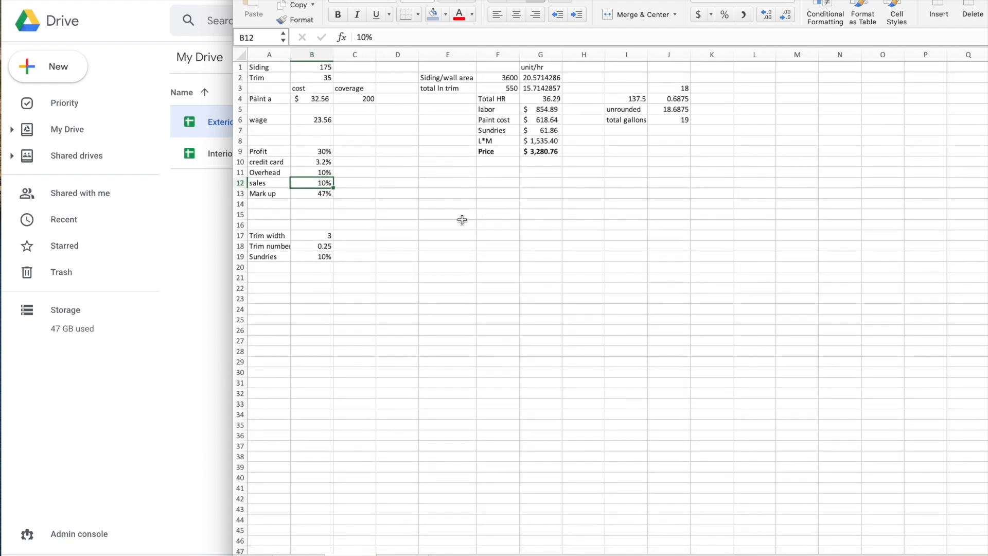
text(5)
key(Return)
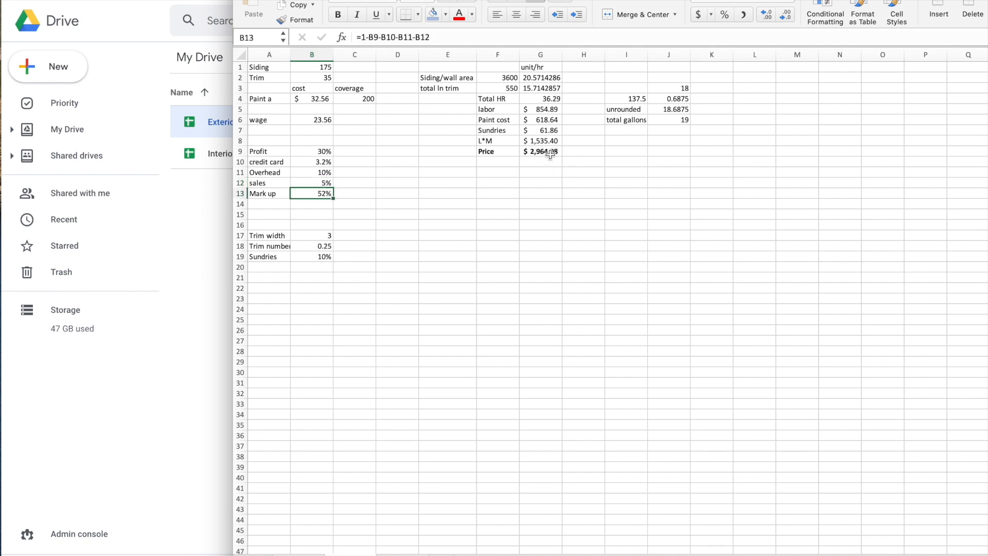
click(326, 183)
text(10)
key(Return)
scroll(315, 181, down, 1)
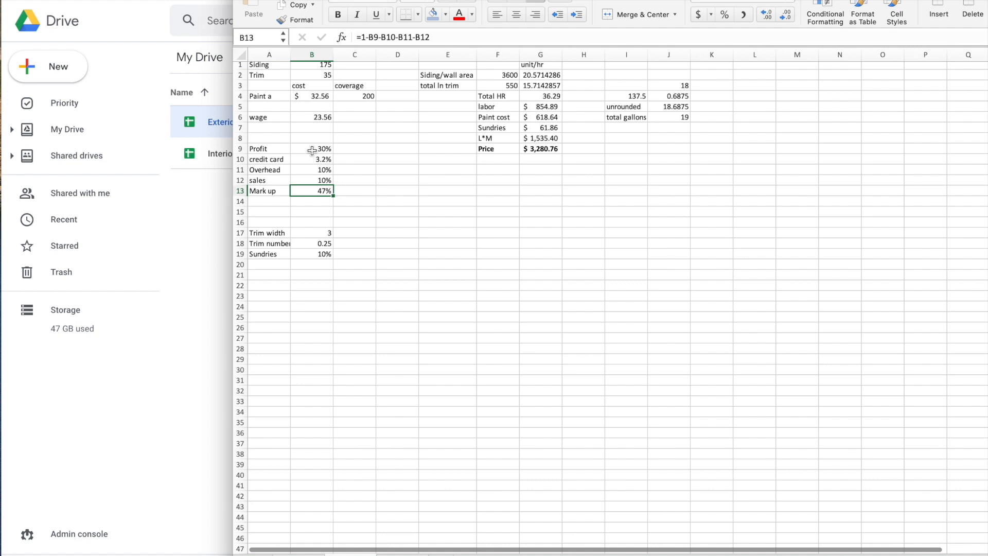
Step: Set Profit in B9 to 35% and sales in B12 to 5%, then check the price in G9
click(312, 149)
text(35)
key(Return)
scroll(395, 175, down, 2)
click(312, 160)
text(5)
key(Return)
click(531, 129)
scroll(491, 152, left, 1)
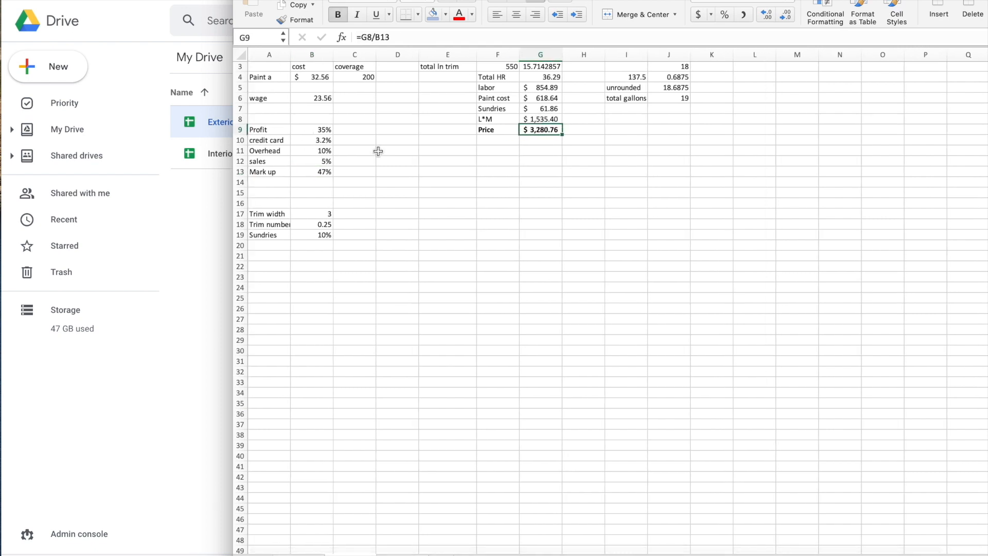
Step: Examine the Overhead and Profit percentages in relation to the calculated price in G9
scroll(379, 151, up, 2)
click(322, 172)
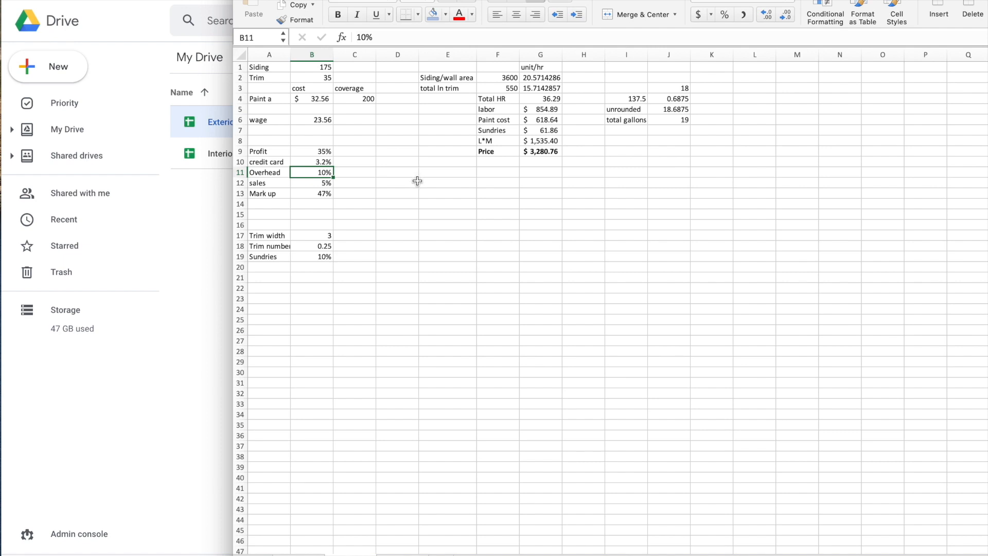
click(534, 151)
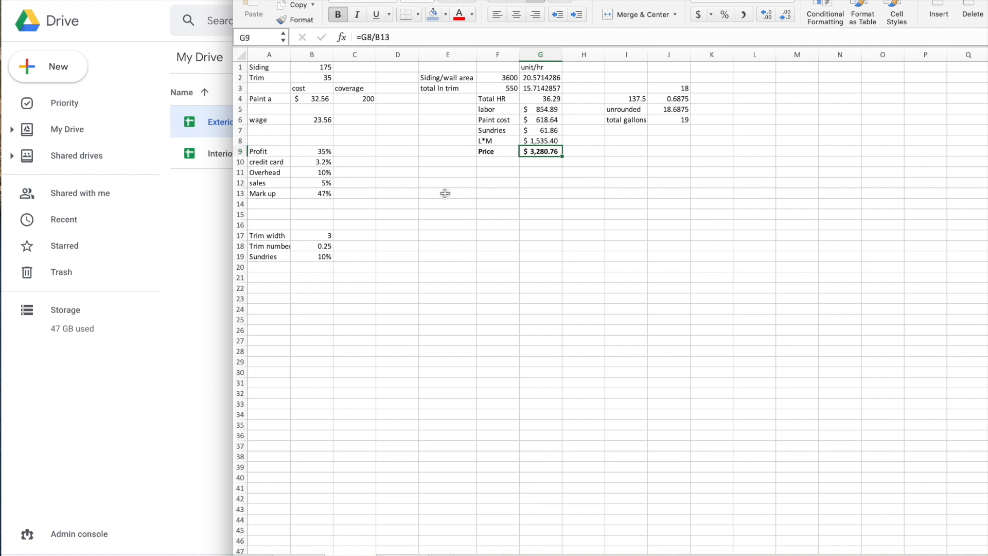
click(312, 152)
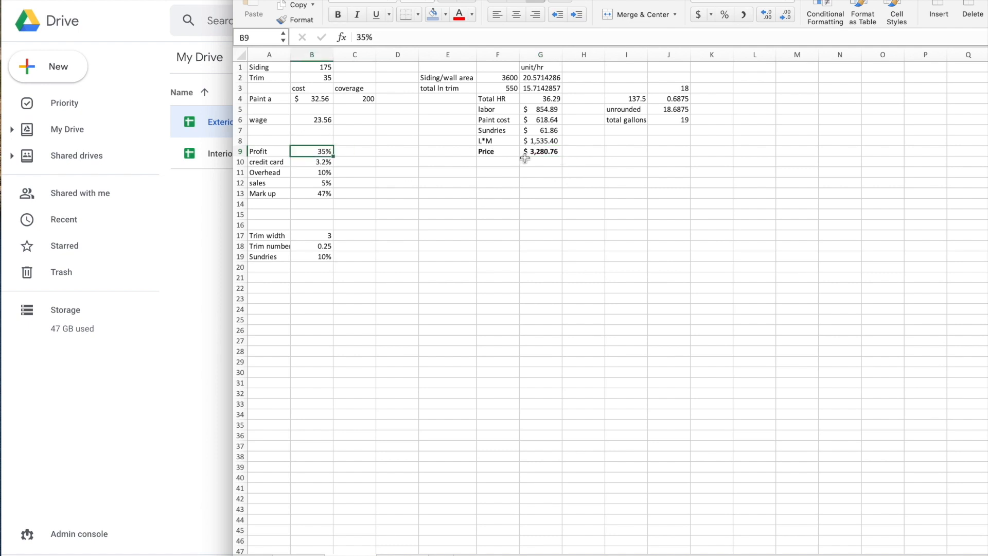
drag(513, 152, 530, 155)
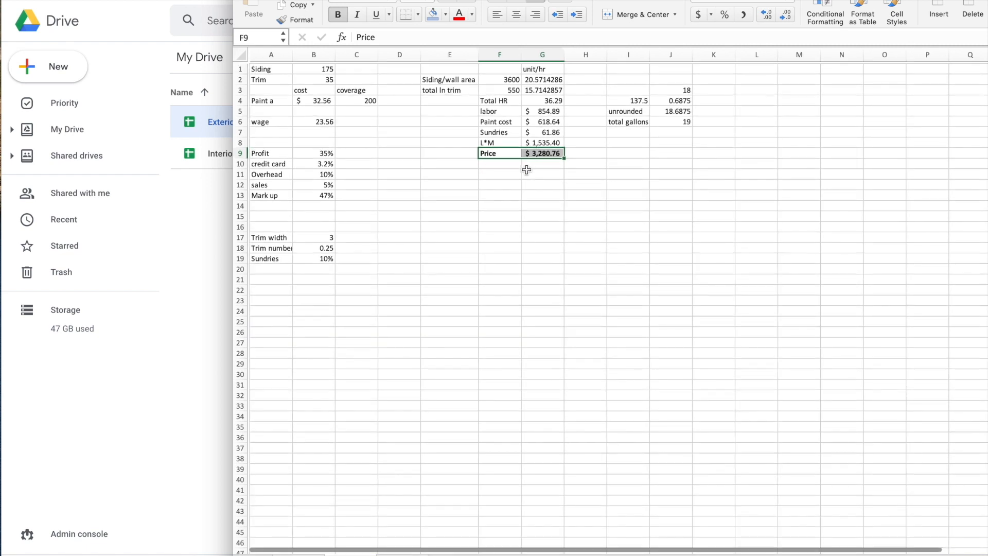
drag(283, 151, 314, 152)
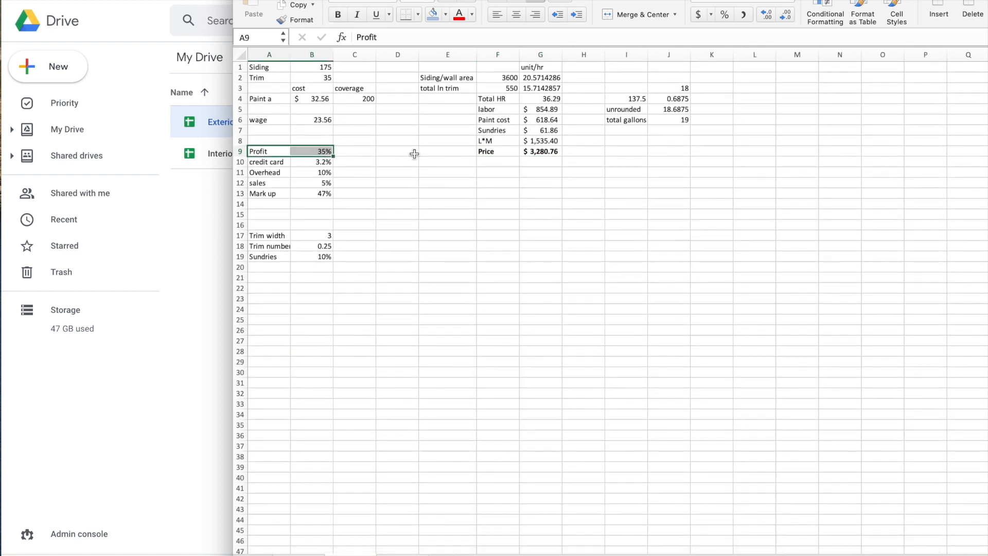
scroll(508, 119, right, 1)
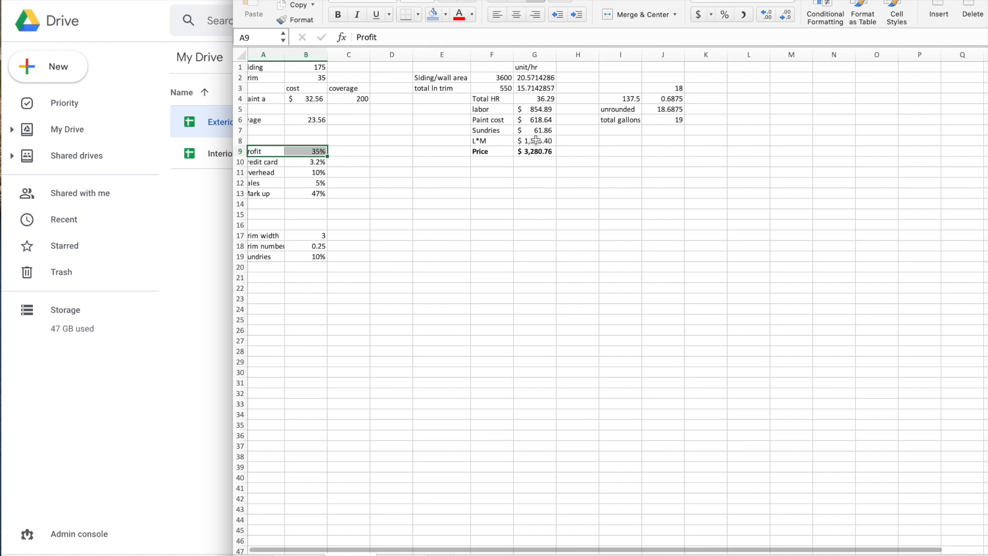
scroll(507, 83, left, 1)
Step: Fill the siding/wall area and total ln trim input cells F2:F3 with light blue
drag(507, 80, 509, 88)
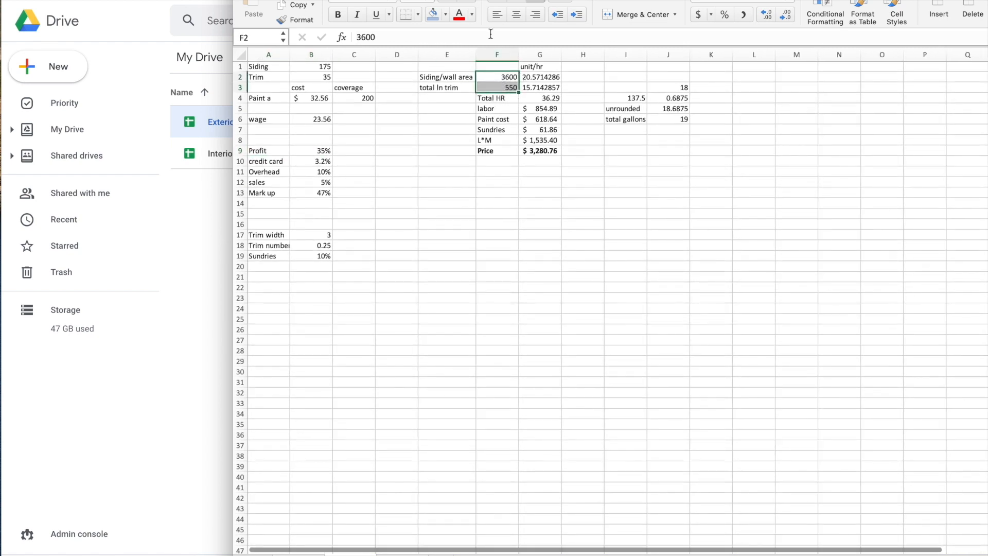
click(433, 15)
click(490, 182)
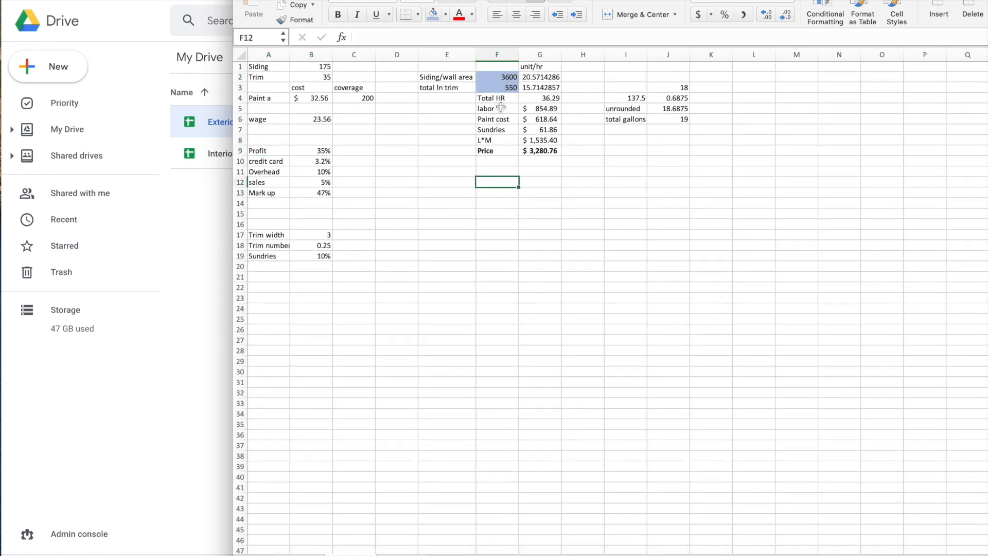
Step: Clear the measurements in F2:F3, enter 4200 for siding/wall area and 500 for total ln trim, and check the price
drag(504, 77, 505, 89)
key(Delete)
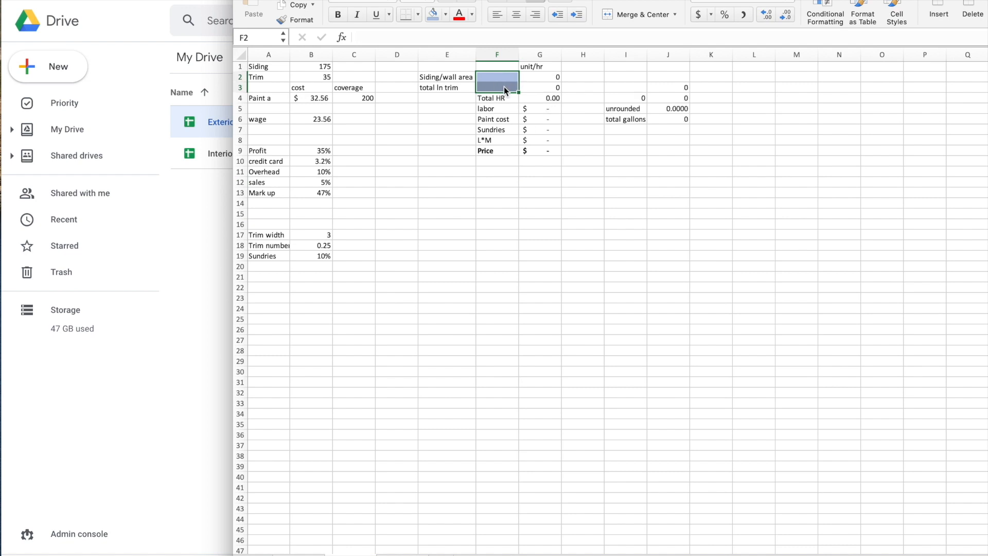
click(505, 193)
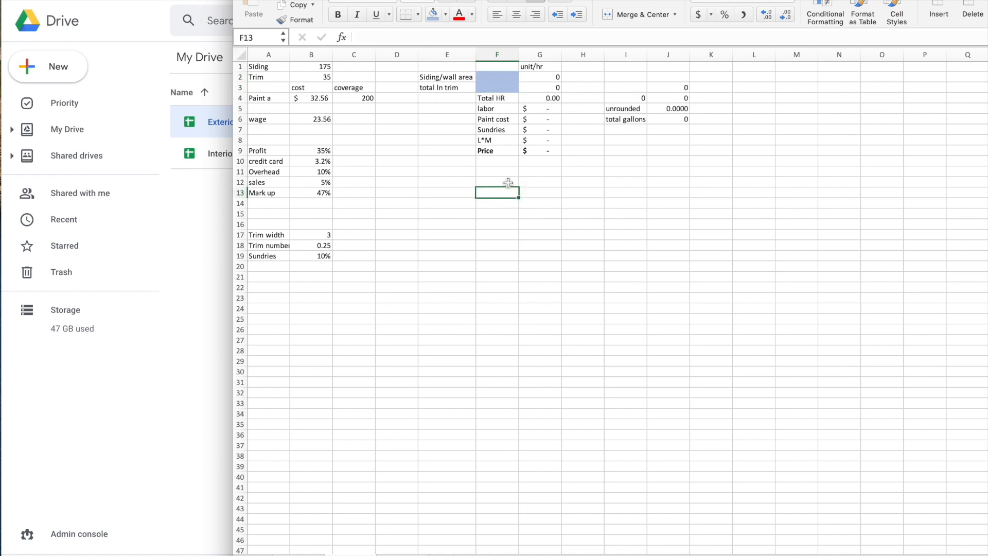
click(507, 77)
text(4200)
key(Return)
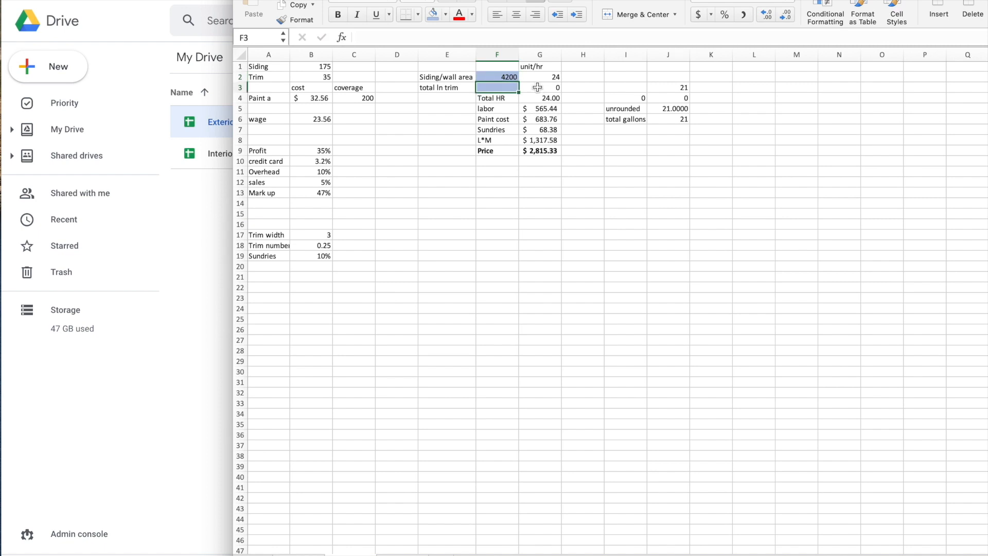
text(500)
key(Return)
click(546, 150)
Step: Set the cost of Paint a in B4 to 25
click(277, 99)
click(306, 100)
text(25)
key(Return)
Step: Switch to the Interior estimate spreadsheet in Google Sheets
key(super+Tab)
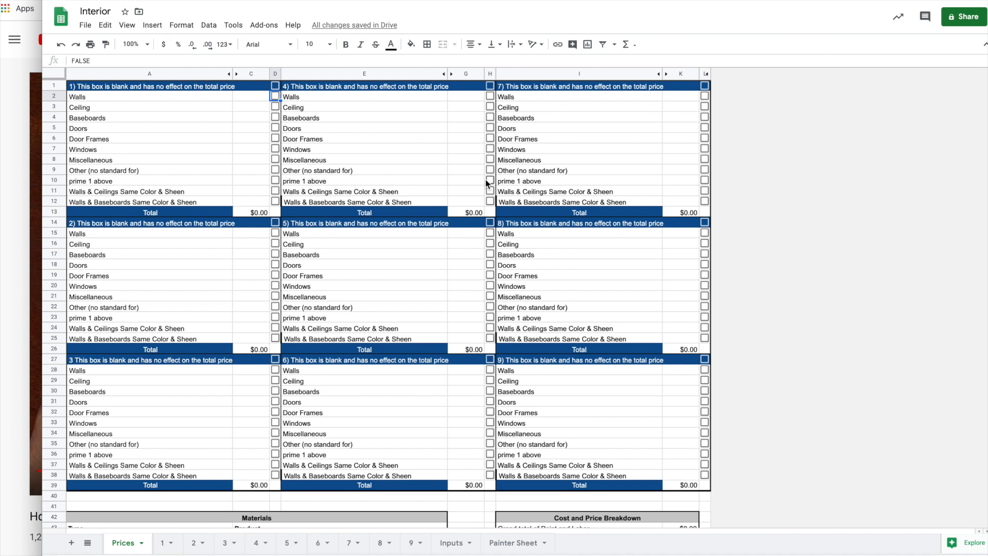